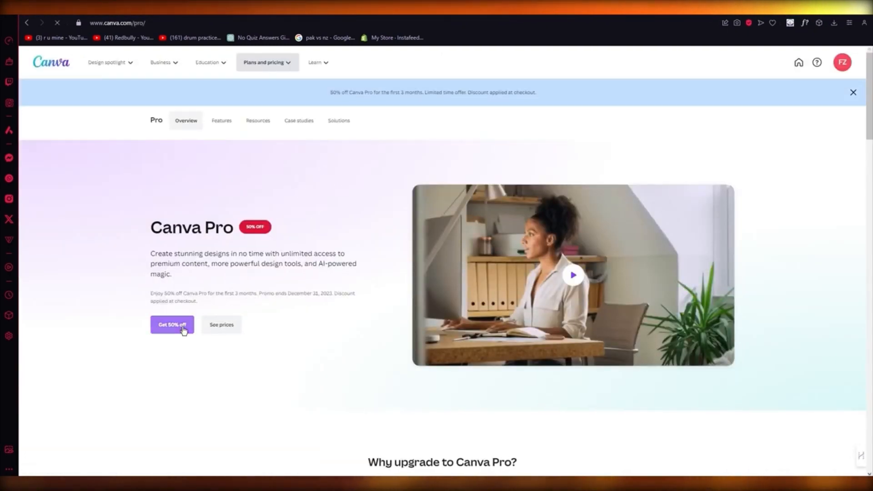
Open the 50% off Canva Pro offer to view its monthly and yearly plans, and dismiss the plan chooser.
click(173, 324)
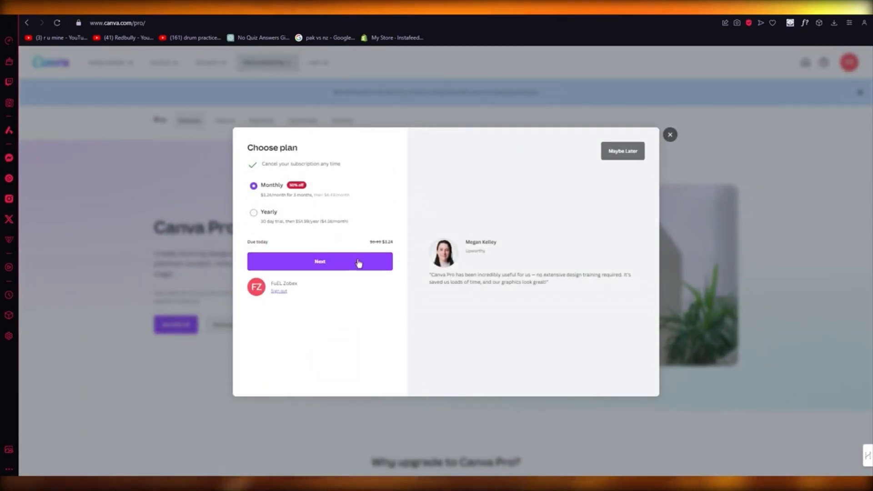
click(671, 135)
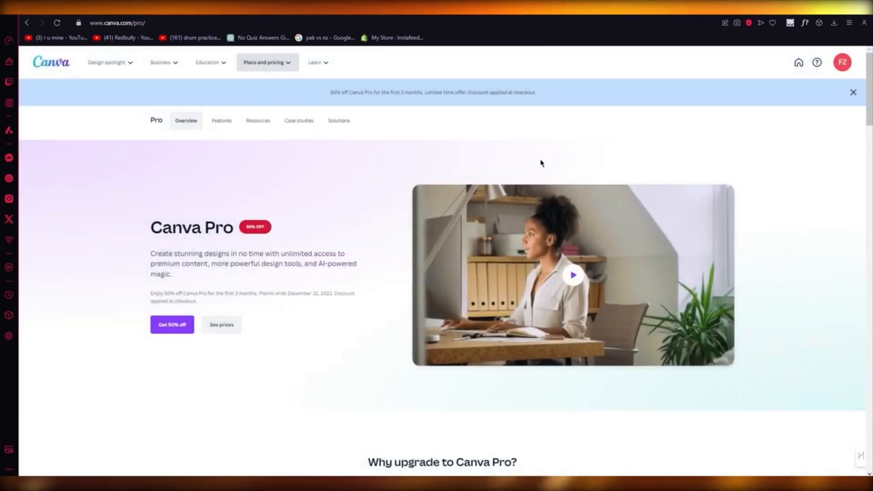
Search the web for "envat elements".
click(233, 19)
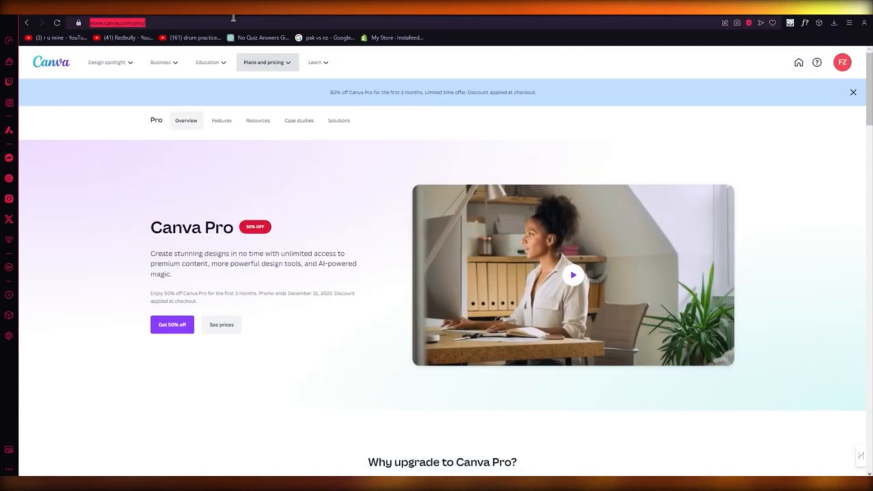
text(envat)
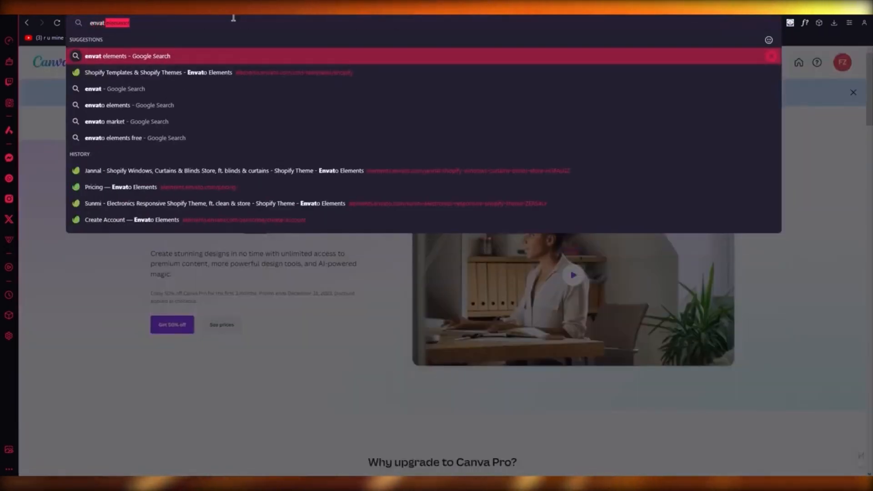
key(Return)
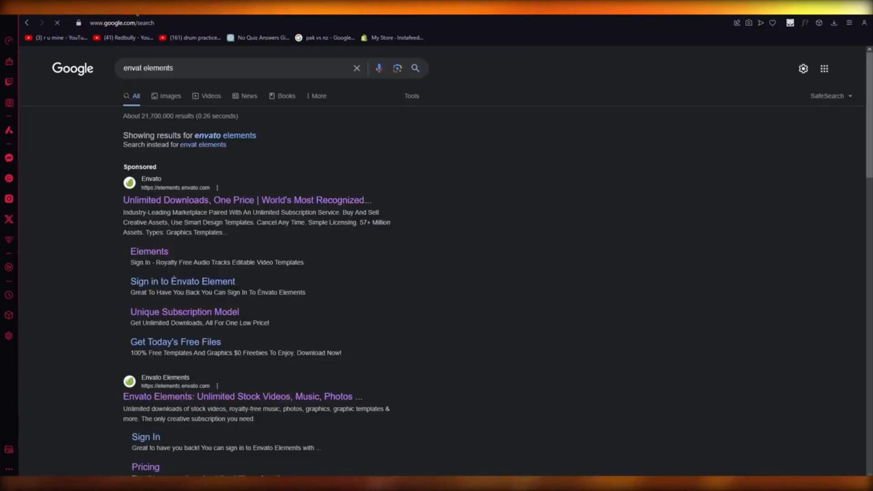
Open creativefabrica.com in a separate tab and open the Envato Elements website from the search results.
key(ctrl+t)
text(creat)
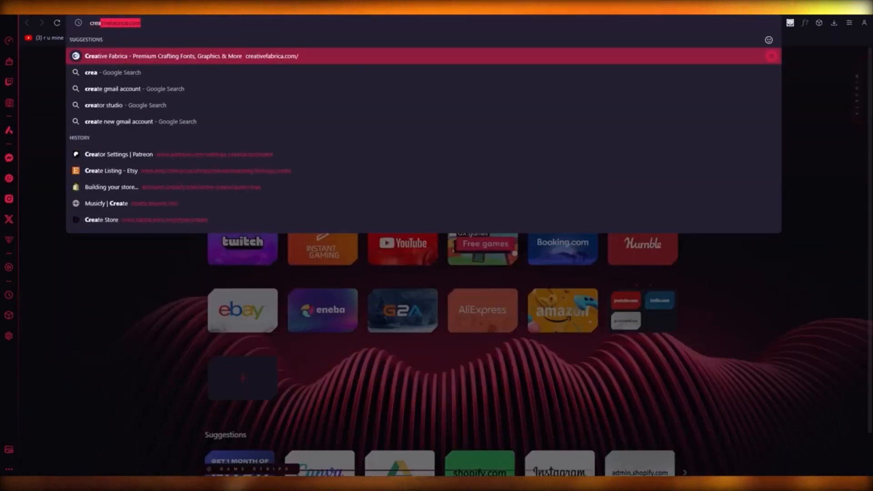
key(Return)
key(ctrl+w)
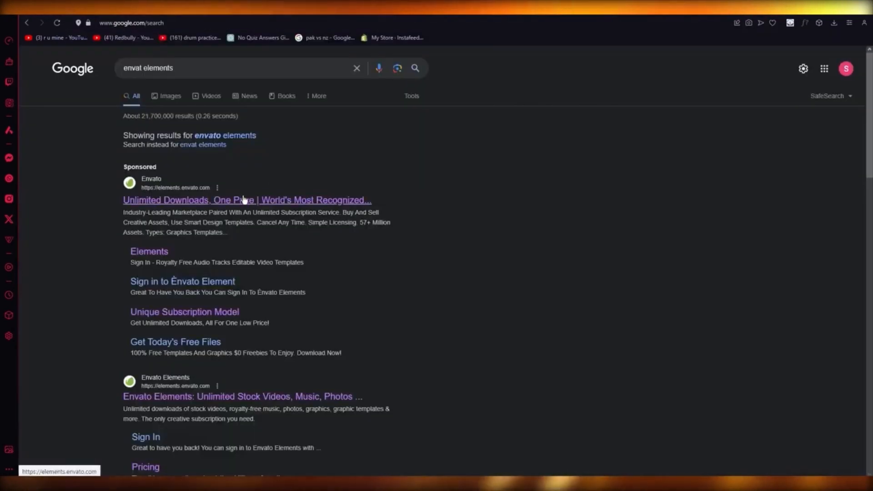
click(258, 399)
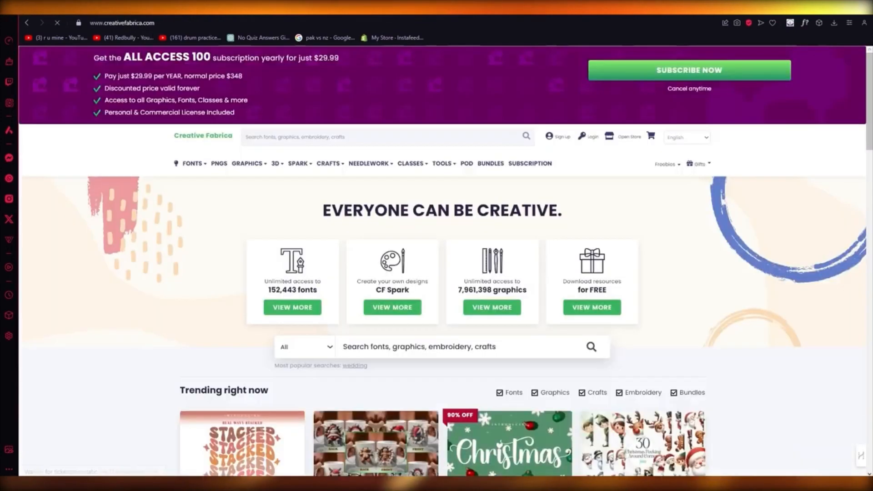
Look through the trending fonts, illustrations and bundles on the Creative Fabrica home page.
scroll(121, 272, down, 5)
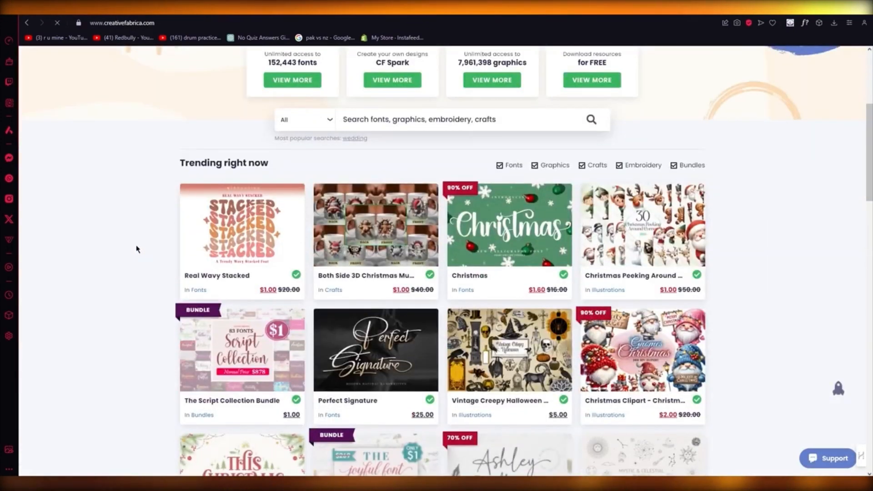
scroll(141, 220, down, 10)
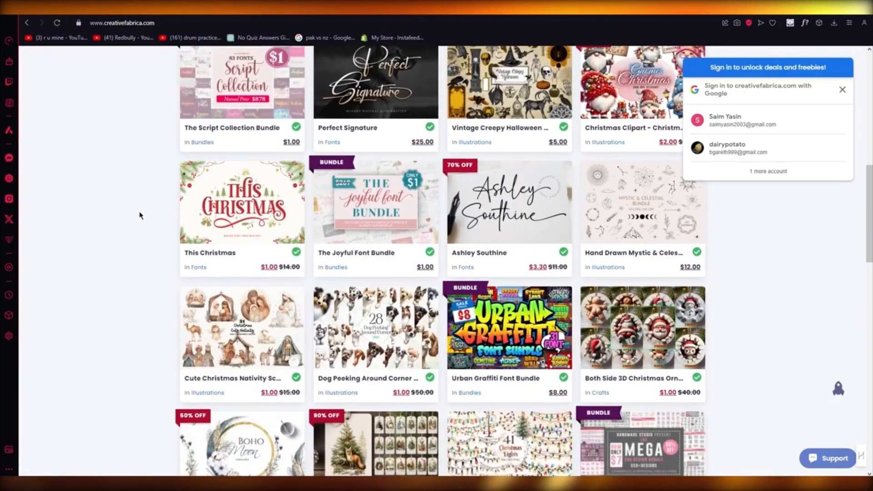
scroll(184, 186, up, 5)
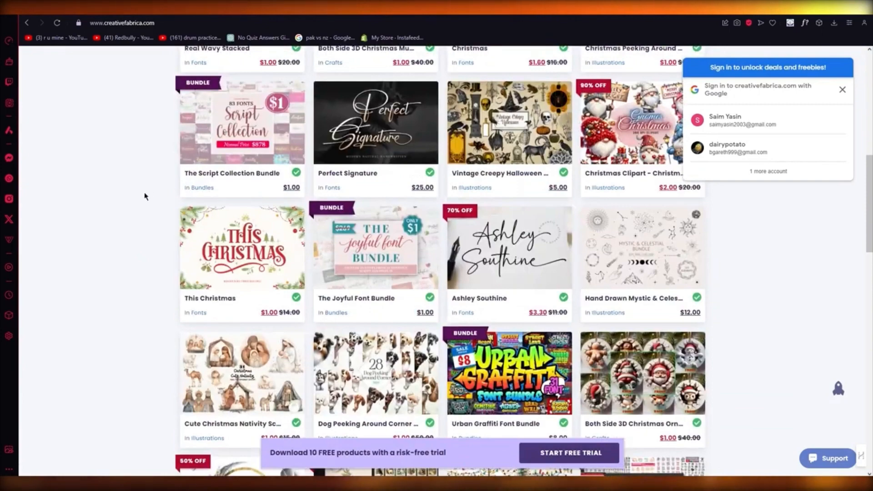
scroll(146, 196, up, 10)
Switch to the Envato Elements site and look over the asset categories on its home page.
click(107, 8)
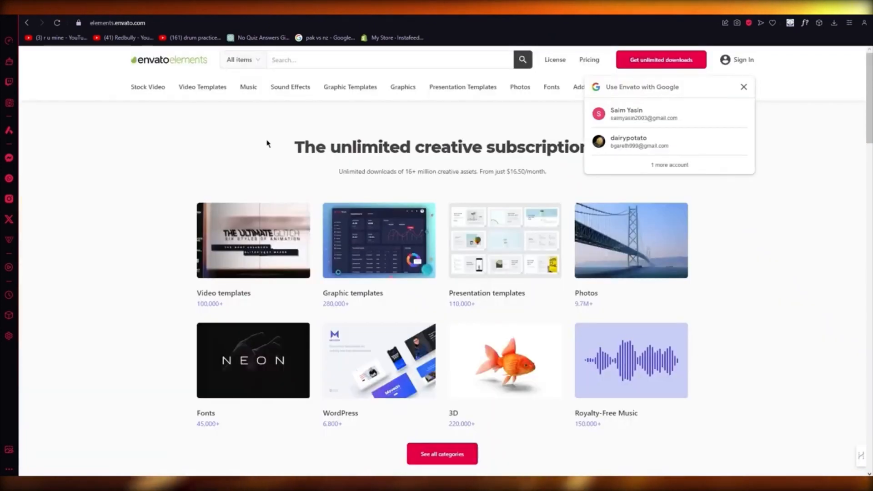
scroll(170, 200, down, 5)
scroll(171, 189, up, 5)
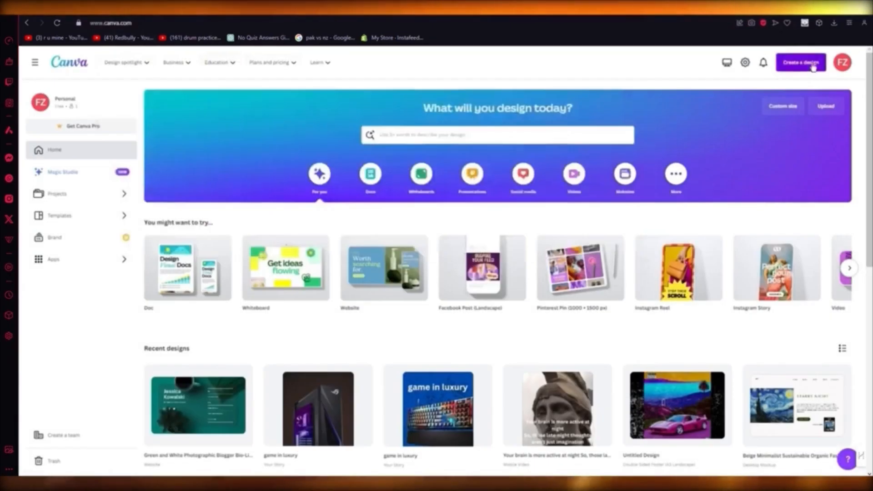
On the Canva home page, search the formats for a new design for "instag" to view the Instagram options.
click(812, 66)
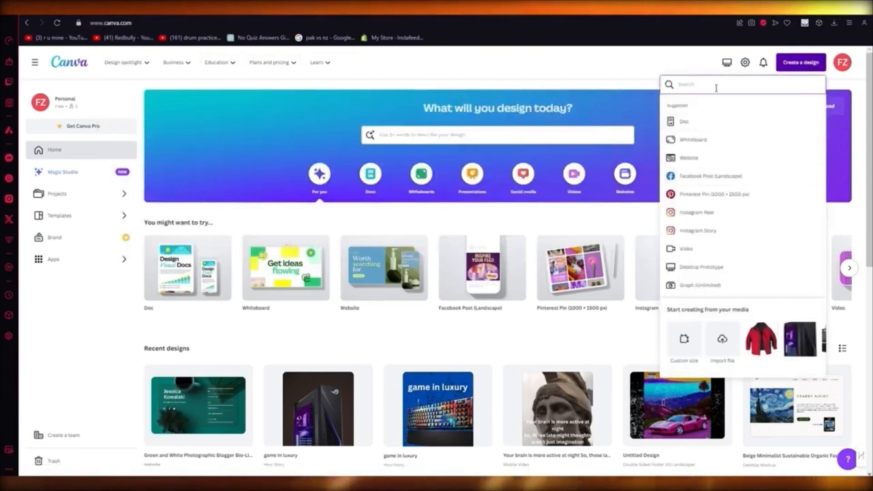
text(insta)
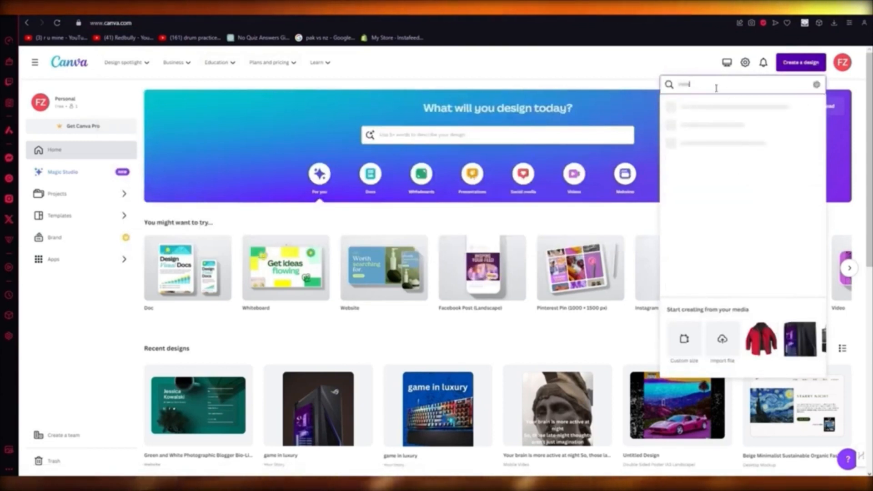
text(g)
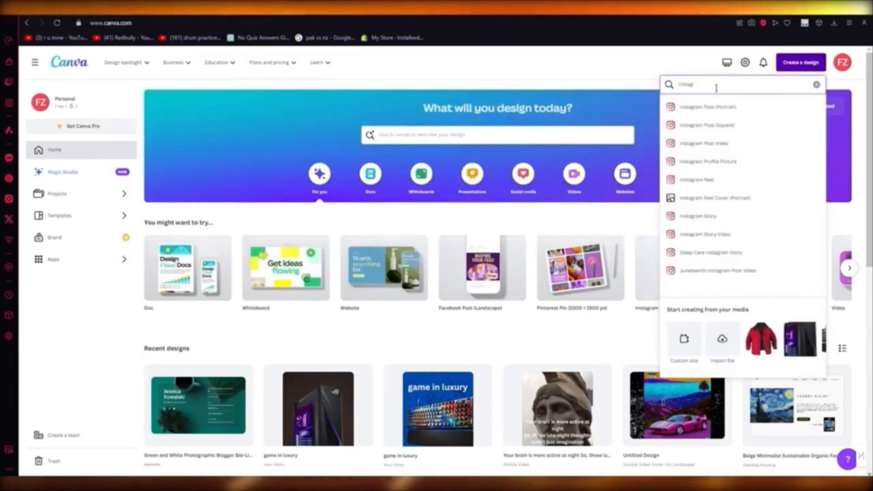
Search the Canva templates for "poster", and refine the search to "punk rock poster".
click(525, 133)
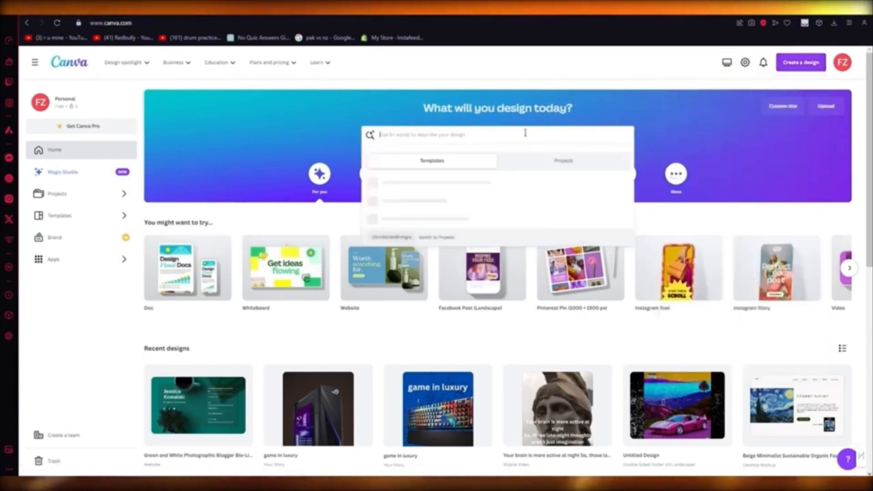
text(insta)
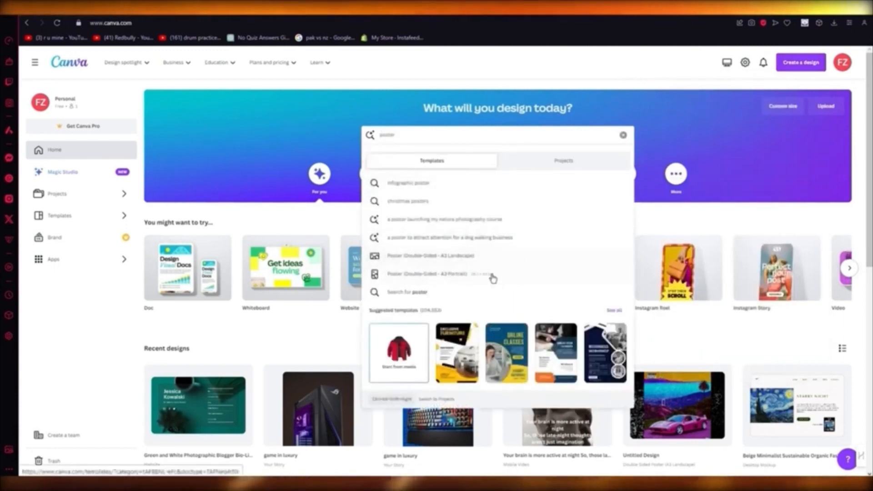
drag(398, 135, 359, 136)
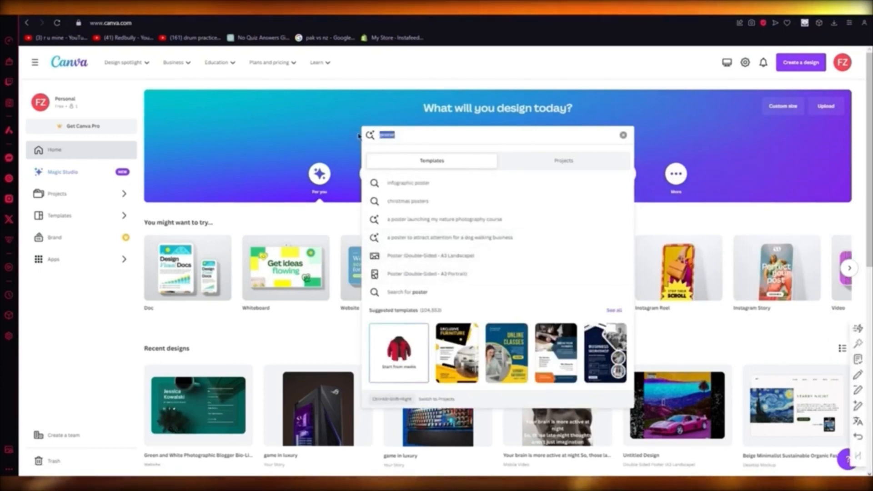
text(idnta)
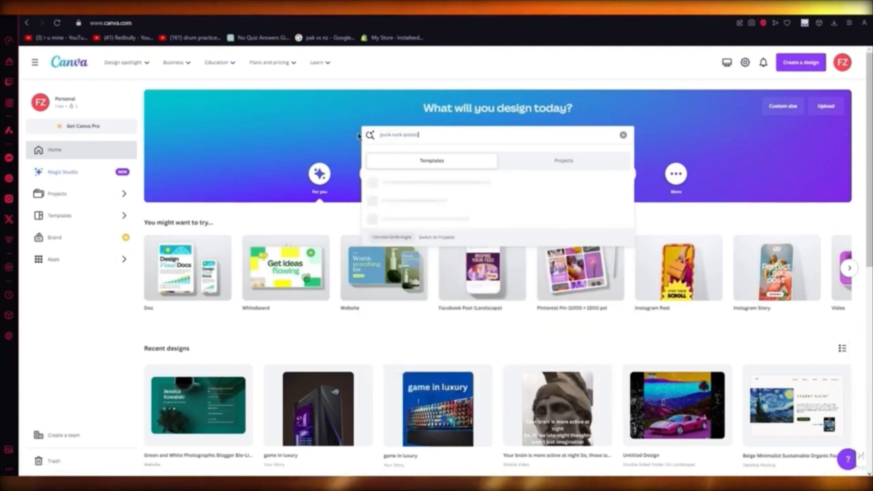
key(Return)
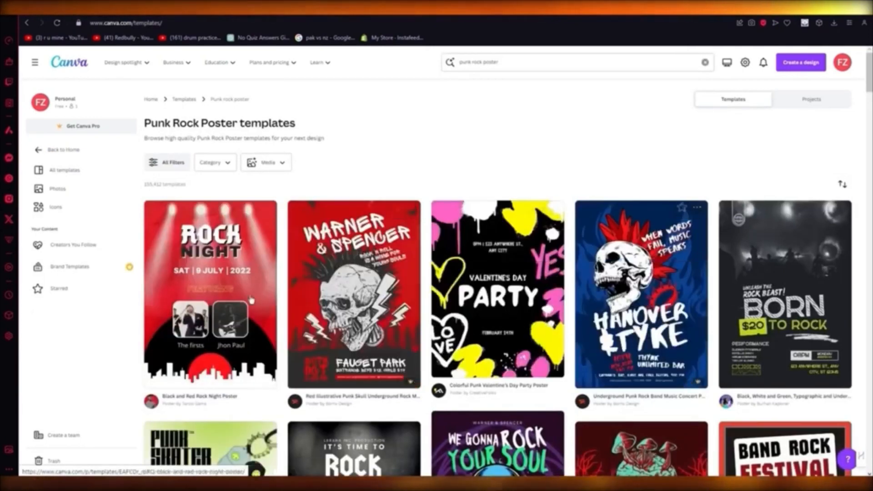
Choose the Dark Blue Yellow Simple Rock Music Fest Poster from the template results and open it for customizing.
scroll(384, 294, down, 5)
scroll(384, 294, down, 5)
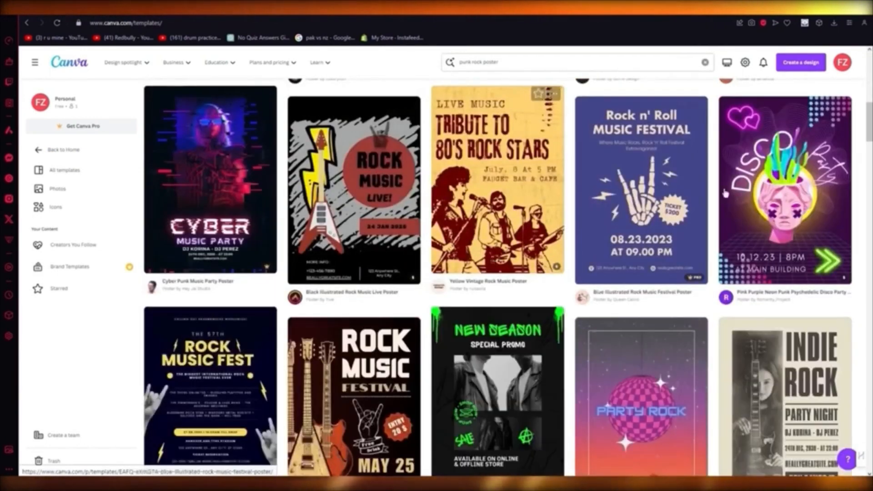
scroll(289, 222, down, 4)
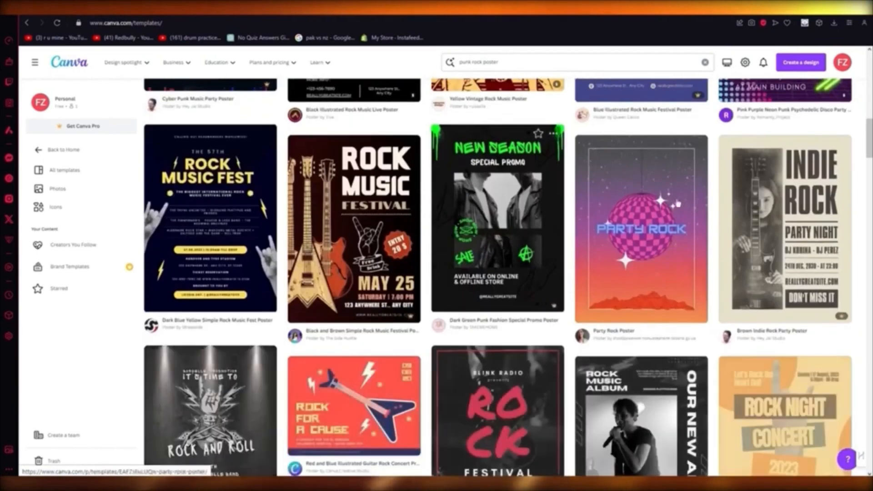
click(245, 222)
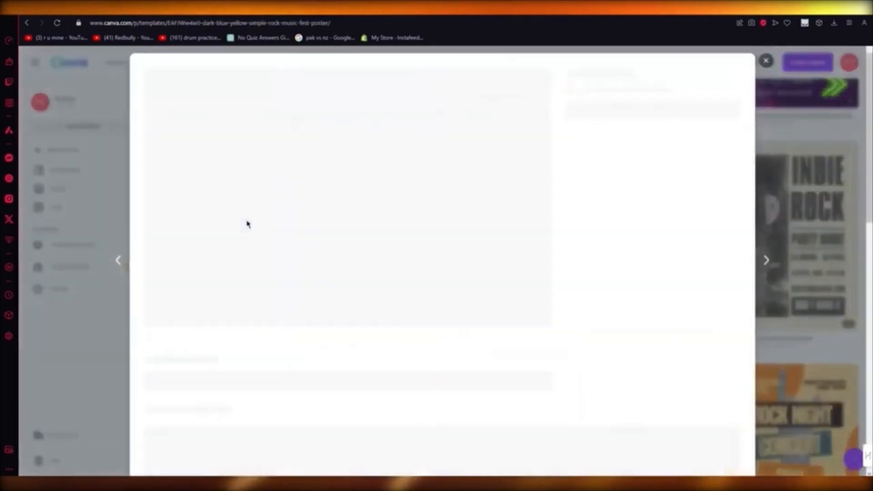
click(601, 149)
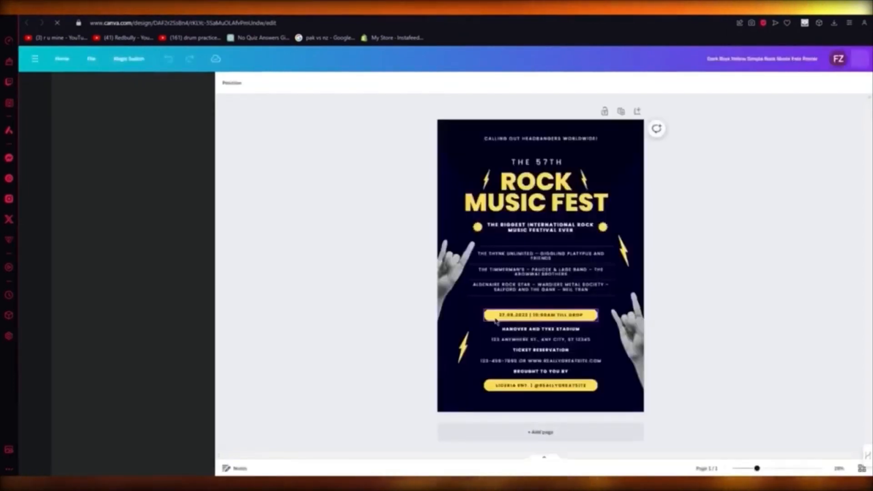
Inspect the poster's separate elements by selecting them all together and picking individual text blocks, leaving nothing selected.
drag(373, 120, 705, 390)
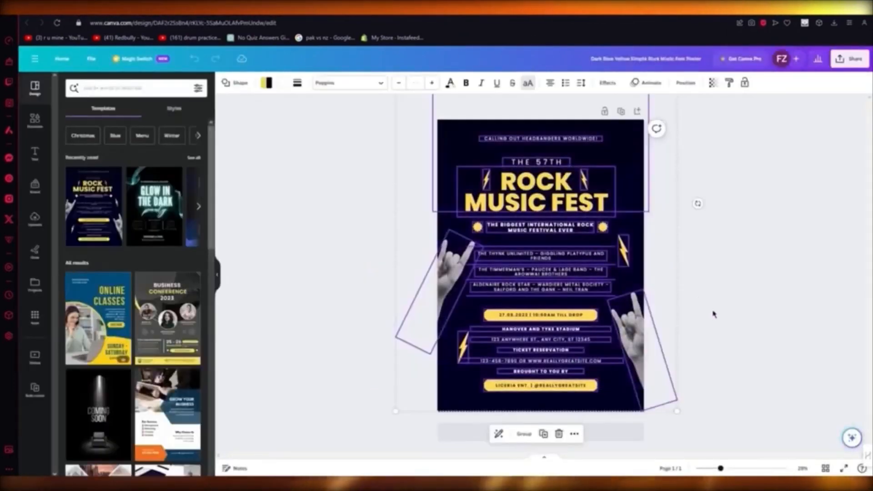
click(732, 276)
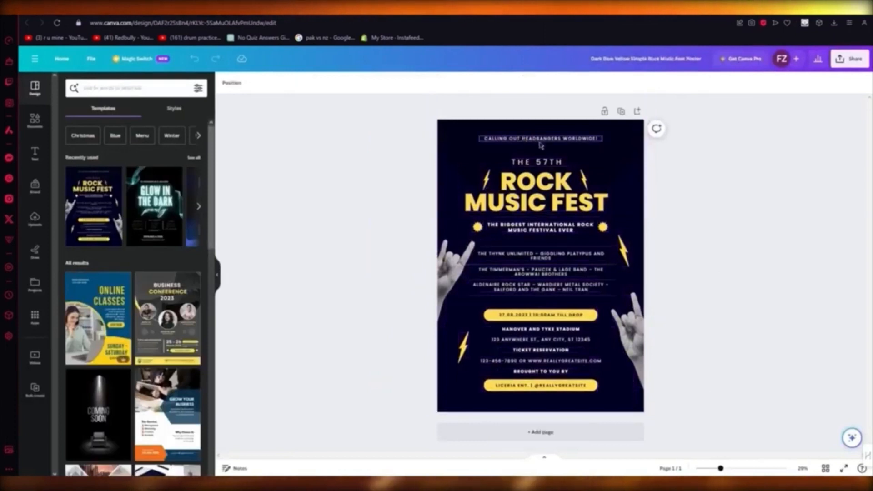
click(528, 187)
click(559, 272)
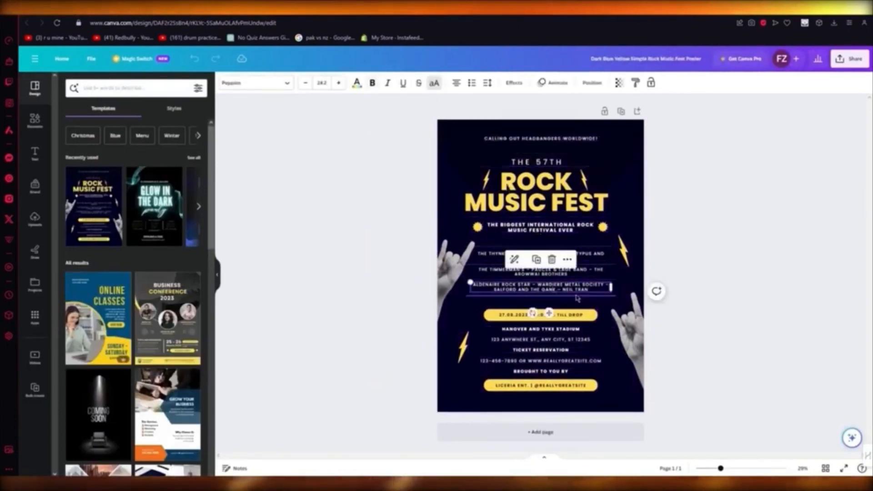
click(721, 244)
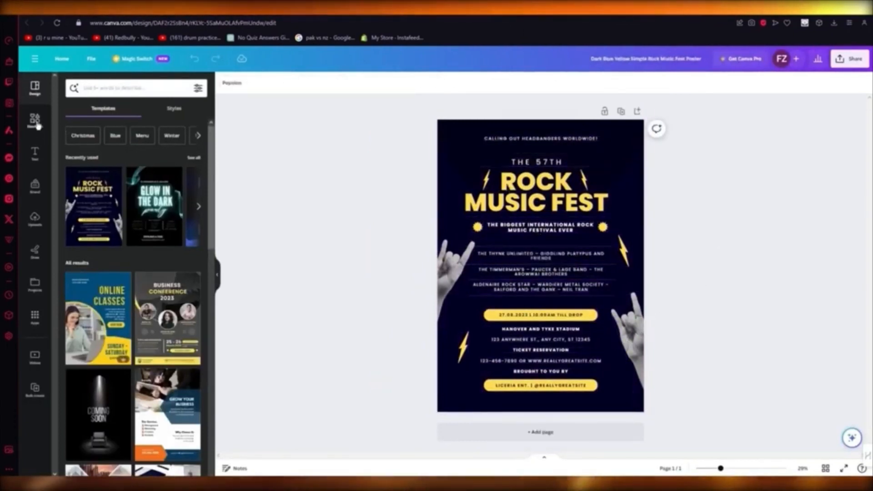
View the graphic elements, text styles and drawing tools available for the poster.
click(36, 120)
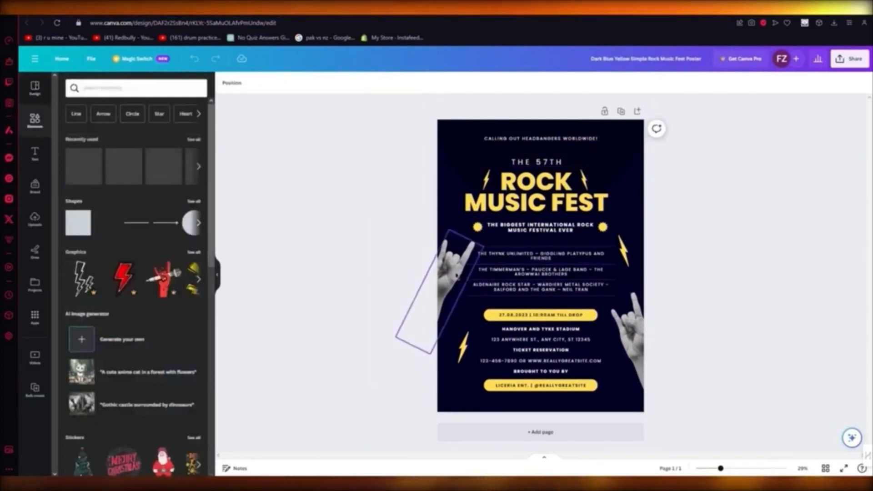
click(34, 153)
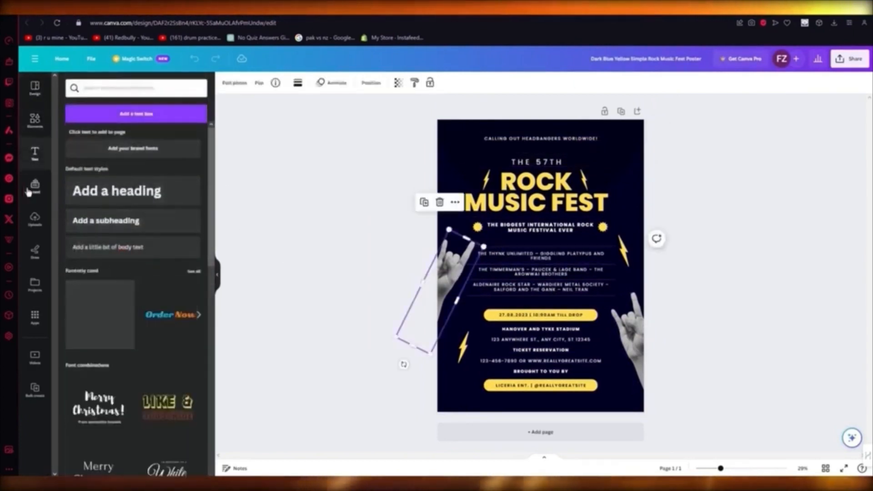
click(41, 262)
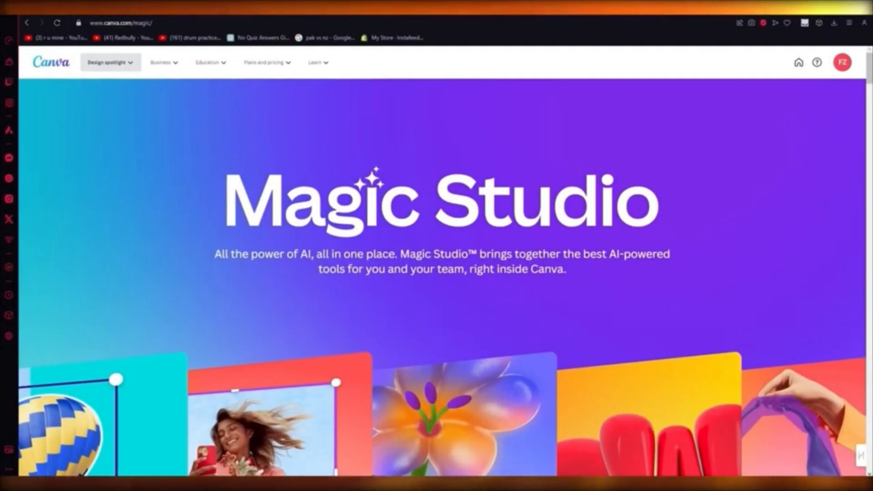
On Canva's Magic Studio page, browse the site's category listings and read through the overview of the AI tools.
click(122, 61)
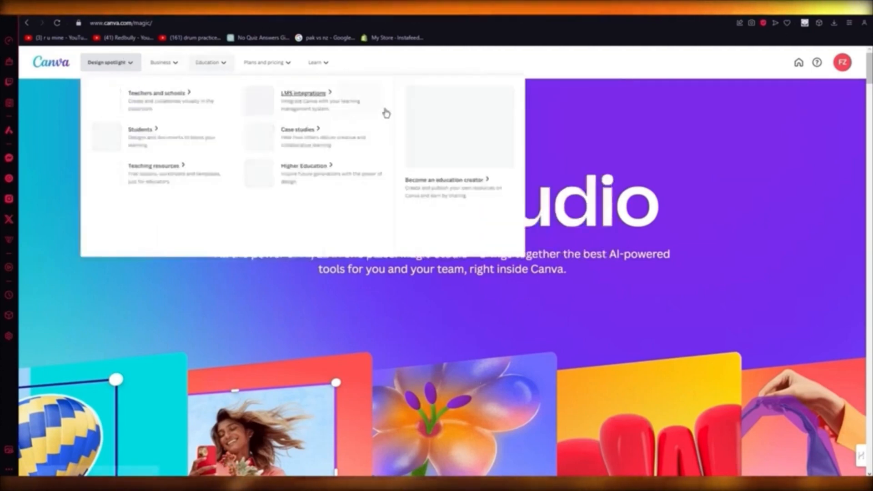
mouse_move(125, 67)
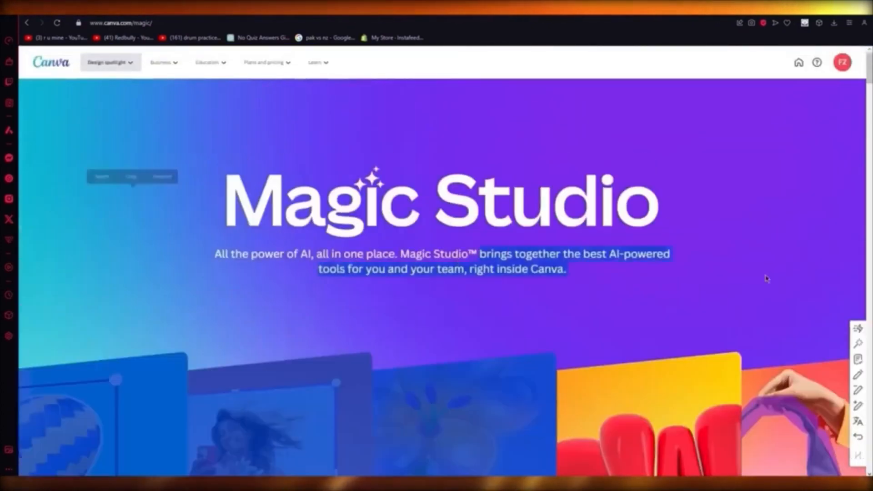
scroll(624, 213, down, 10)
scroll(624, 213, down, 7)
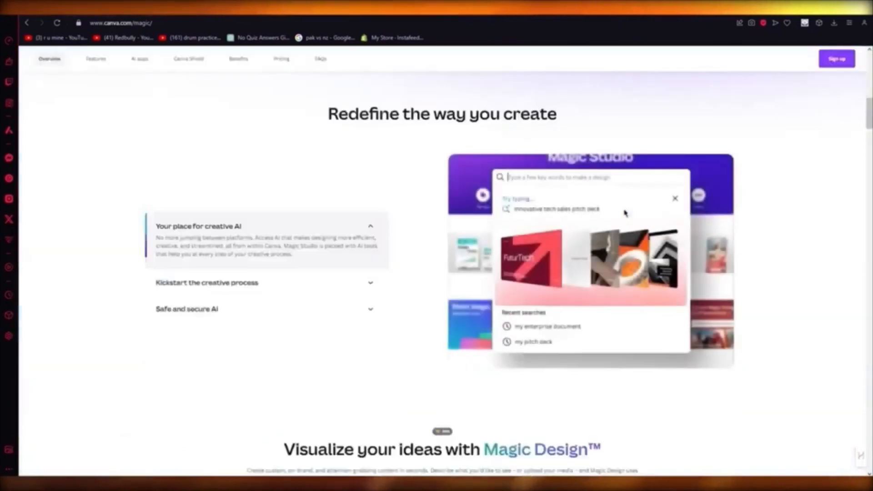
Read through the Magic Design section and preview Magic Switch's Transform, Translate and Reformat modes on the Magic Studio page.
scroll(635, 177, down, 5)
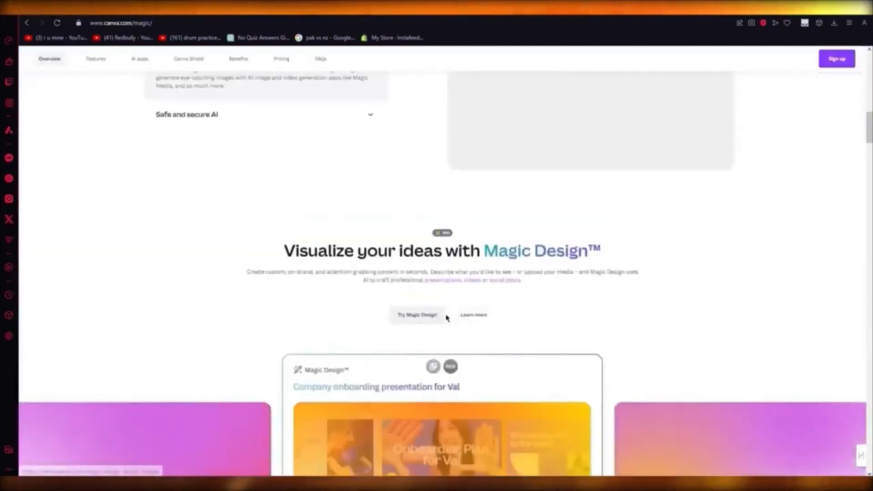
scroll(461, 319, down, 3)
scroll(441, 258, down, 5)
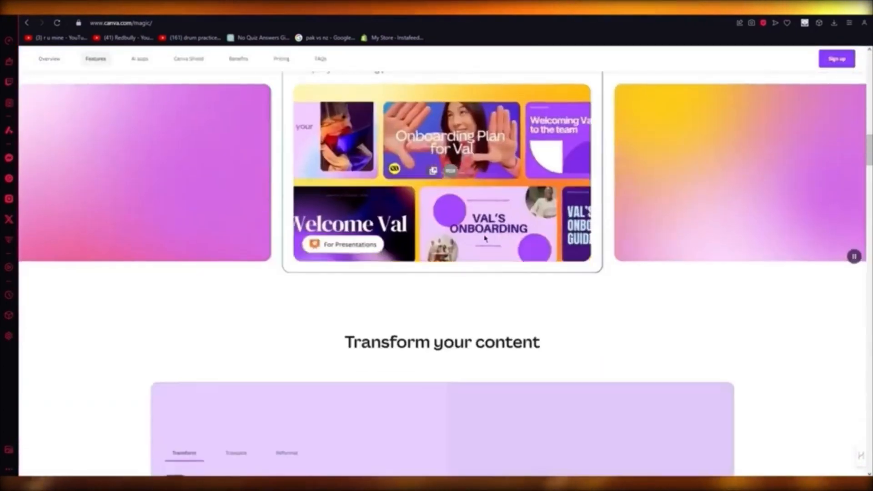
scroll(468, 218, down, 8)
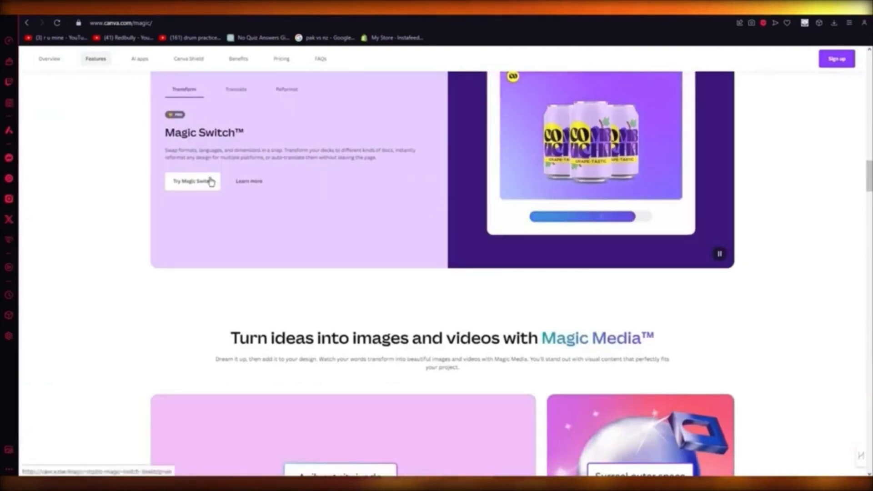
scroll(181, 179, up, 2)
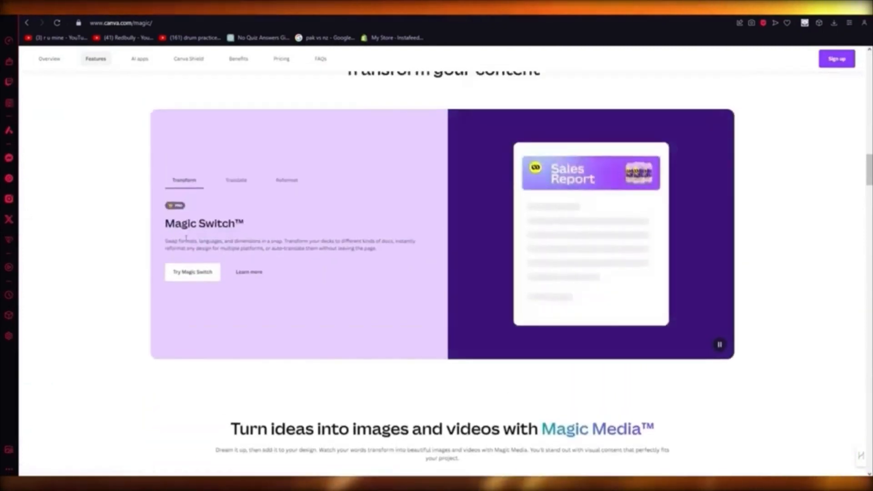
click(222, 190)
click(302, 176)
click(191, 179)
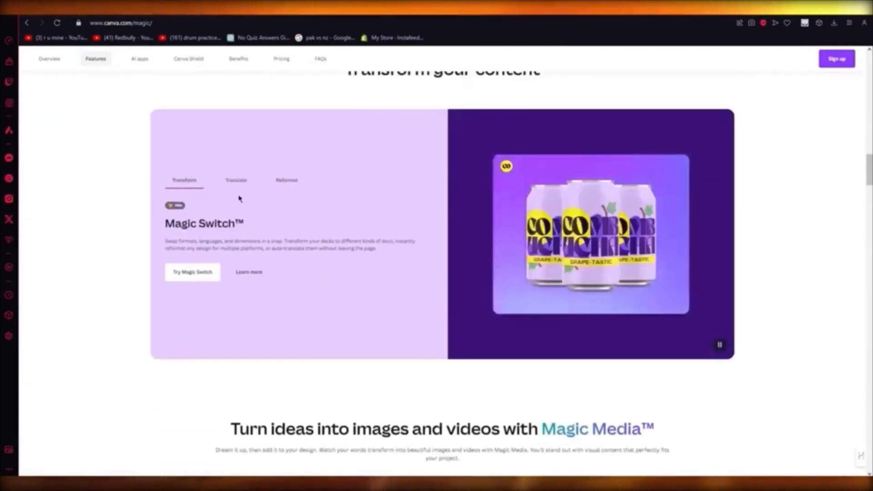
Revisit the Magic Design section, then examine Magic Media's Text to Video and Text to Image descriptions.
scroll(228, 213, up, 4)
scroll(300, 263, down, 4)
scroll(203, 268, up, 1)
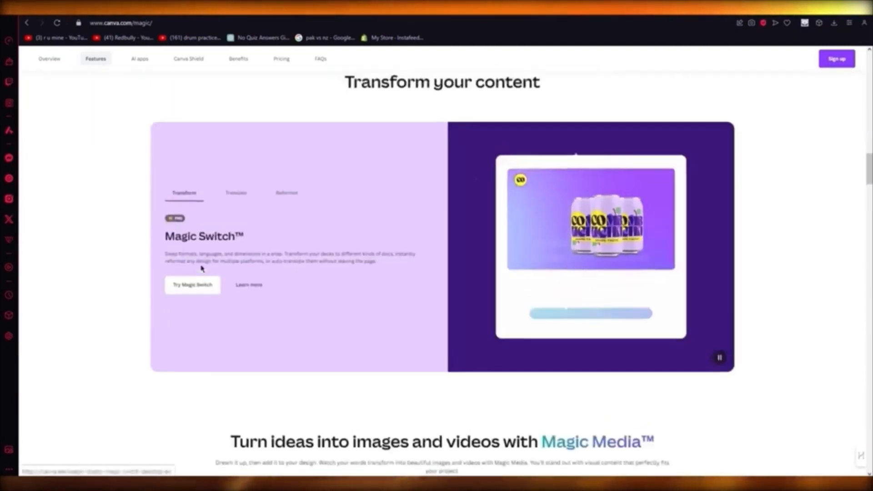
scroll(255, 262, up, 9)
scroll(396, 228, up, 3)
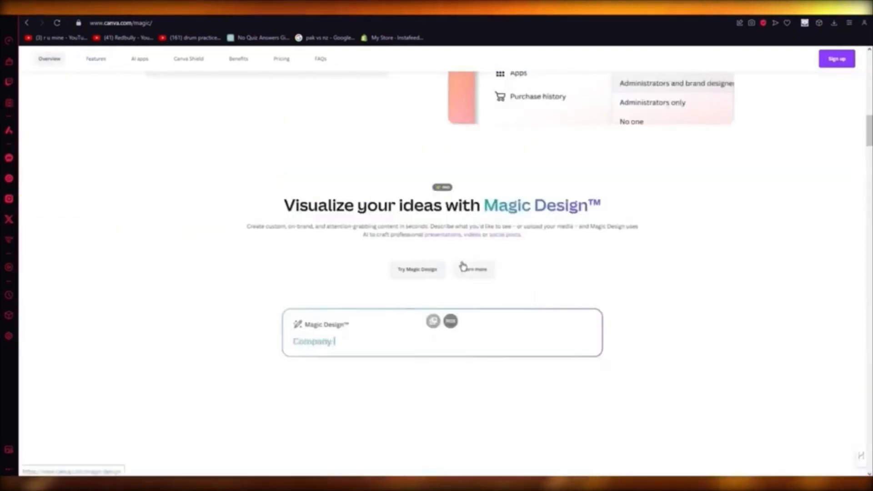
scroll(463, 266, down, 20)
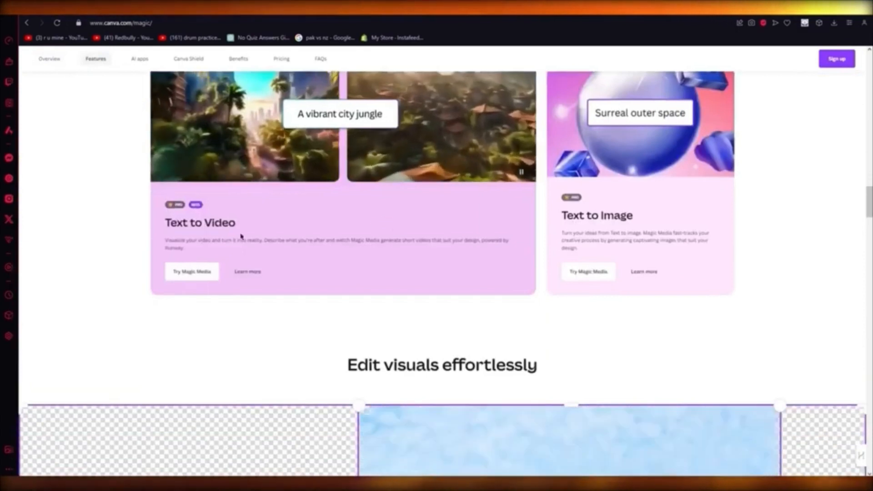
scroll(243, 224, up, 4)
scroll(218, 255, down, 2)
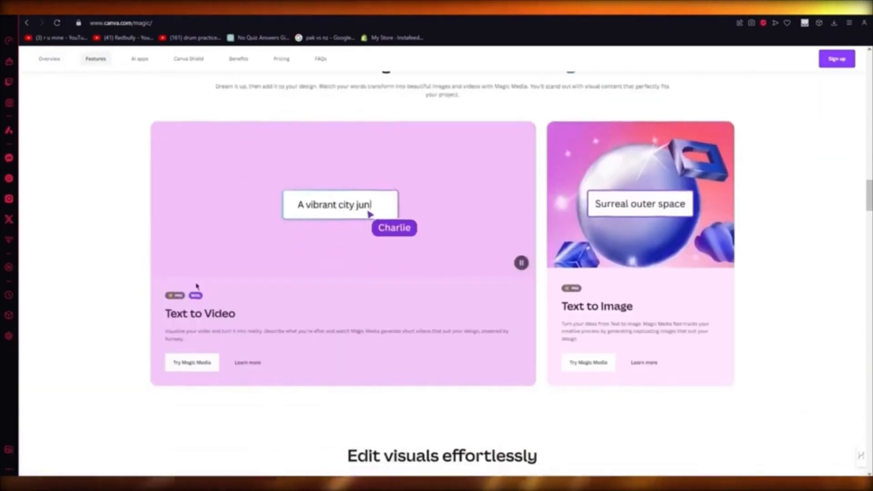
drag(196, 286, 236, 317)
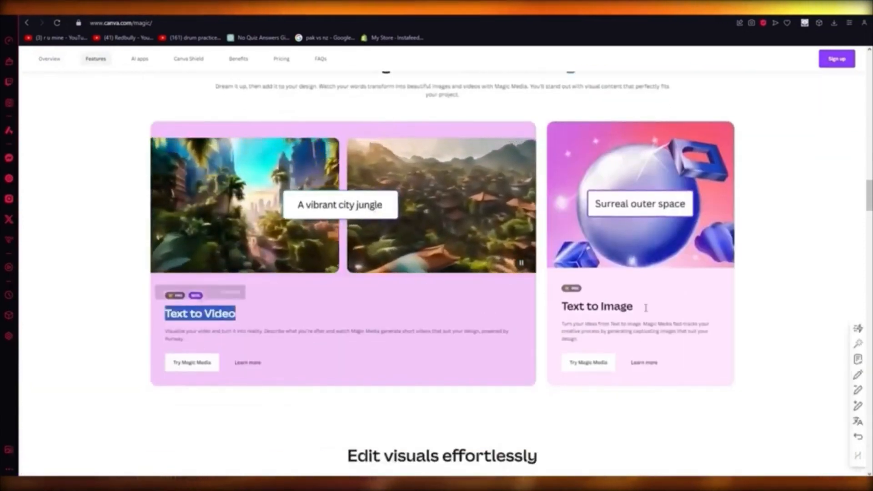
double_click(572, 306)
click(752, 258)
Return to Magic Switch and view its Translate and Reformat demonstrations.
scroll(682, 156, up, 12)
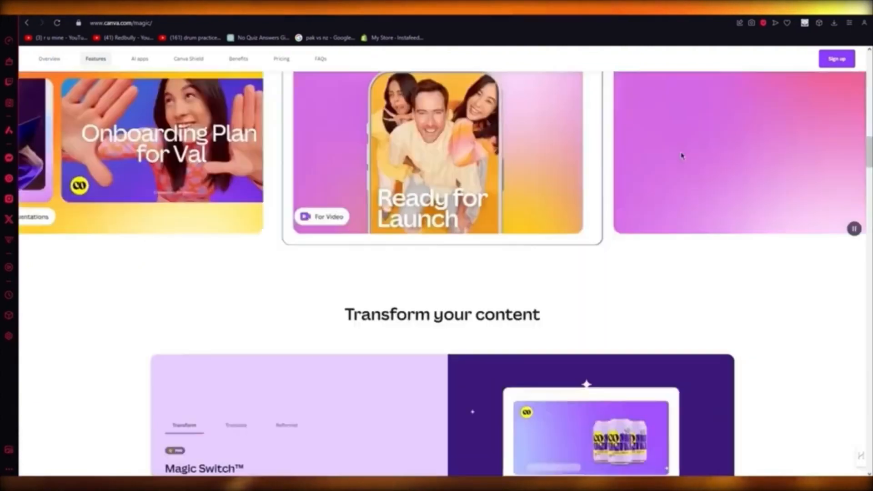
scroll(362, 130, up, 5)
scroll(366, 131, down, 13)
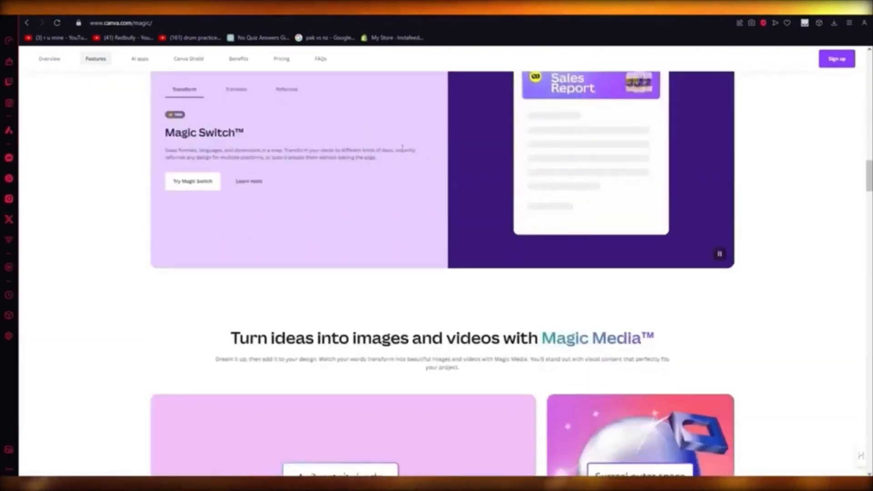
scroll(403, 148, up, 3)
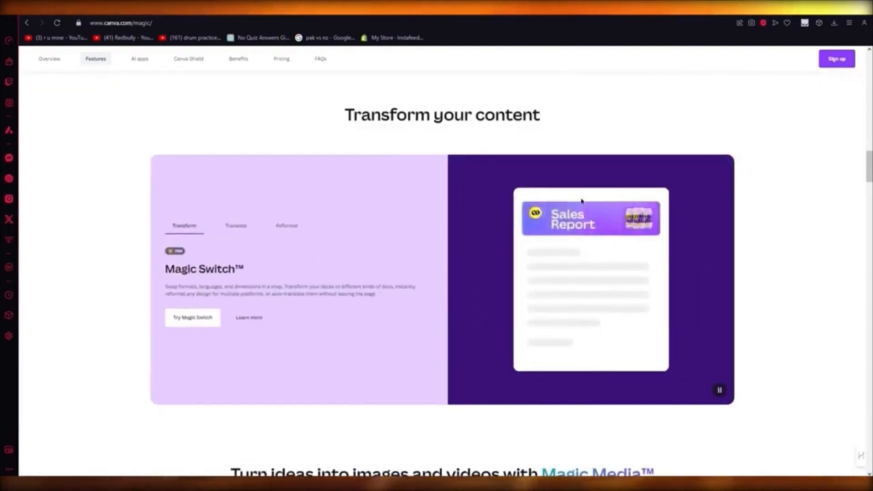
click(251, 226)
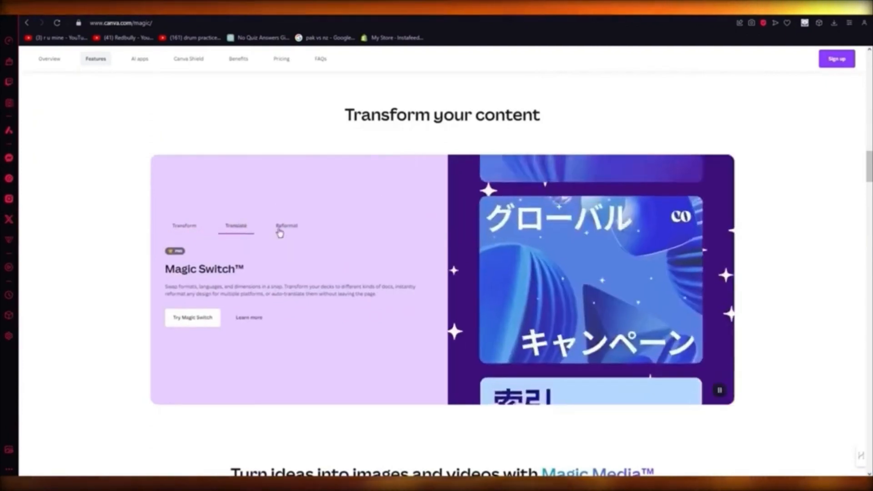
click(285, 227)
Review the Magic Media examples and the visual editing tools, from Magic Expand and Magic Grab through Background Remover to Magic Morph.
scroll(364, 298, down, 8)
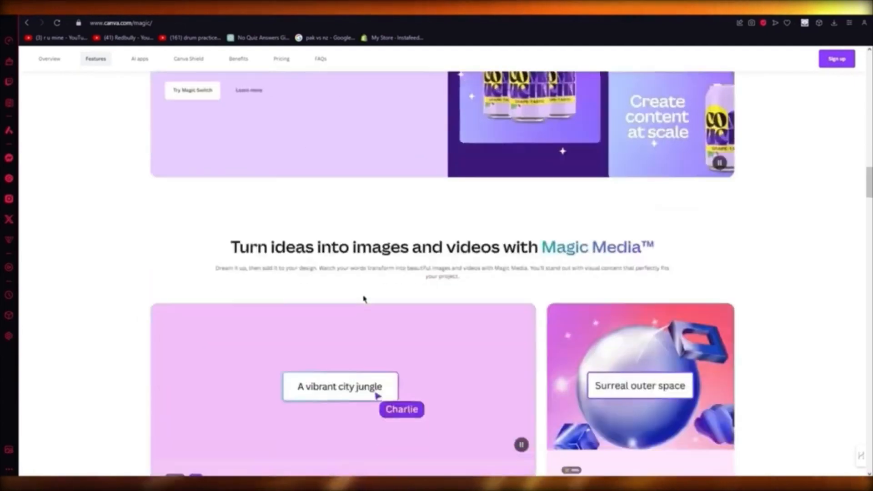
scroll(362, 298, up, 2)
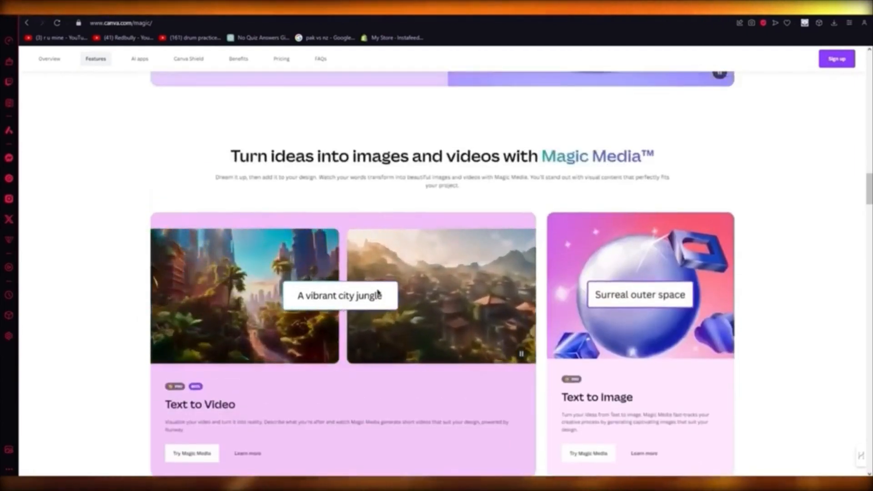
scroll(524, 333, down, 1)
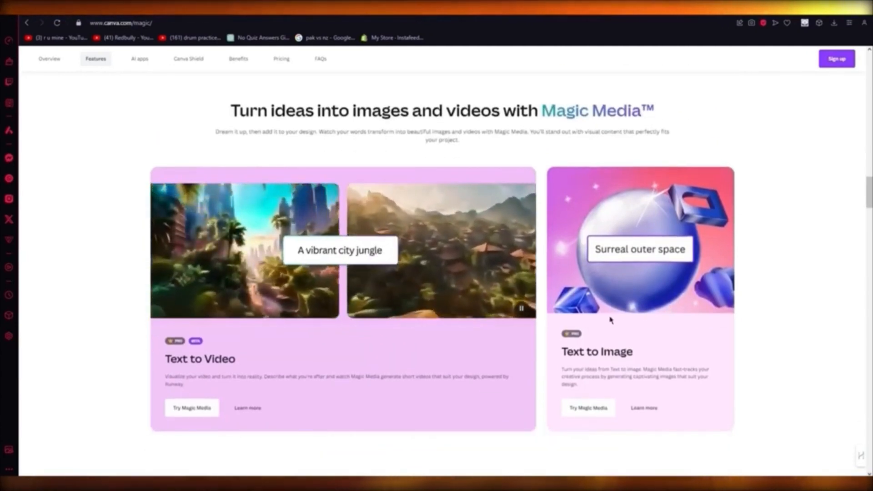
scroll(665, 273, down, 10)
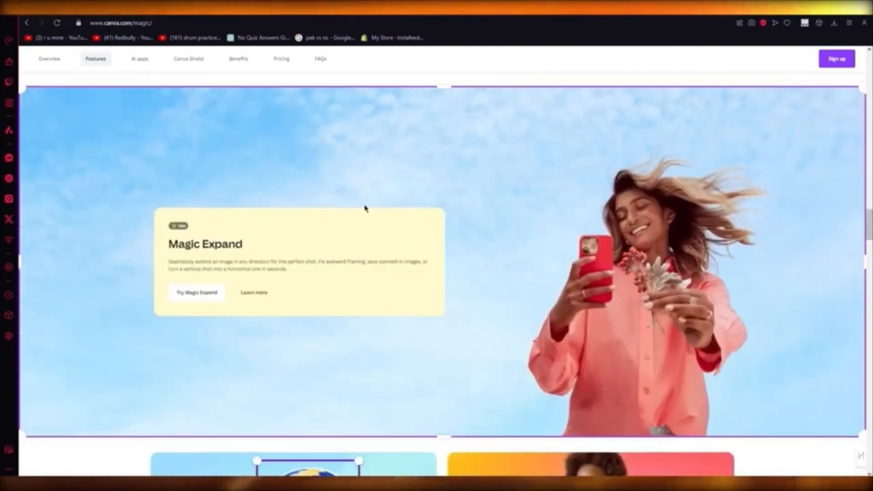
scroll(563, 124, down, 8)
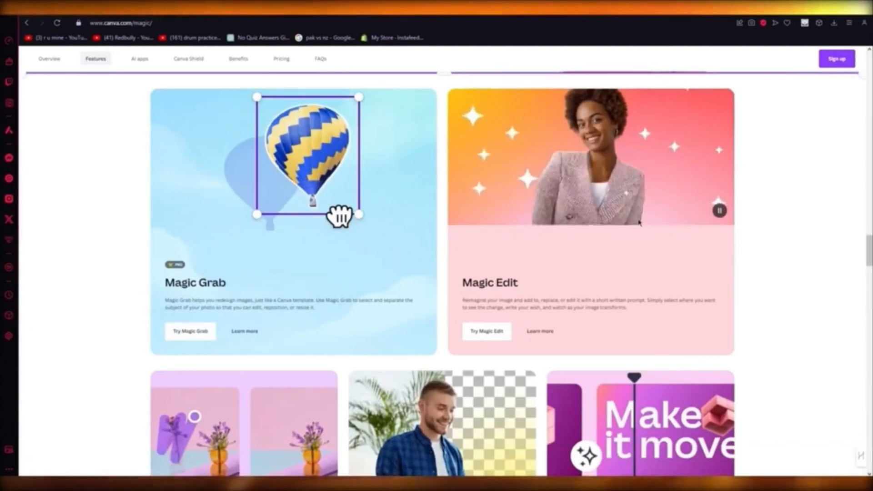
scroll(574, 192, down, 5)
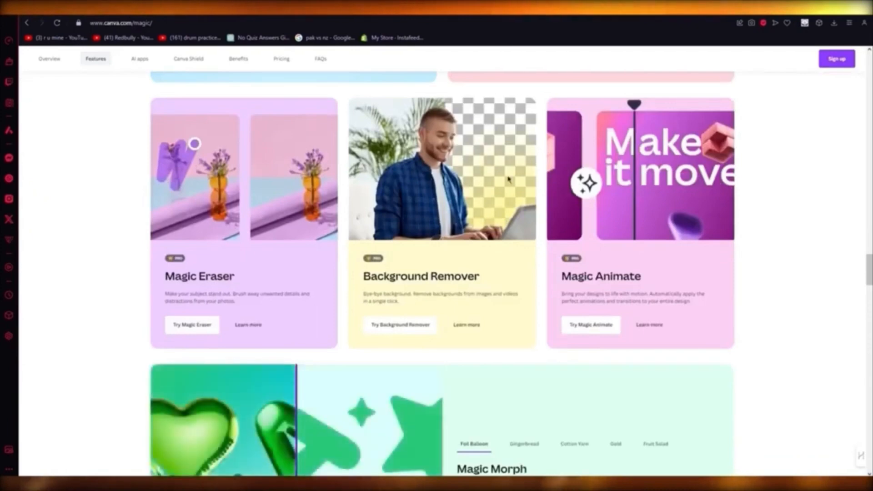
scroll(343, 184, down, 10)
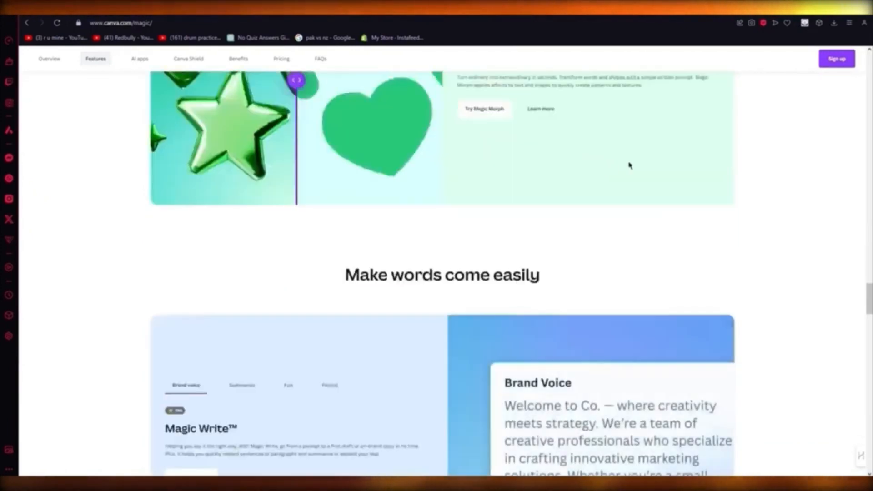
scroll(707, 180, up, 16)
scroll(727, 180, up, 20)
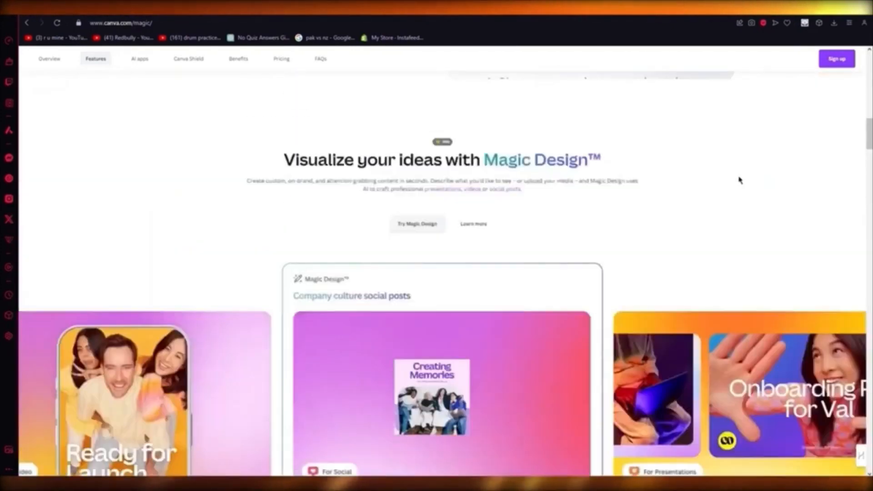
scroll(740, 177, up, 10)
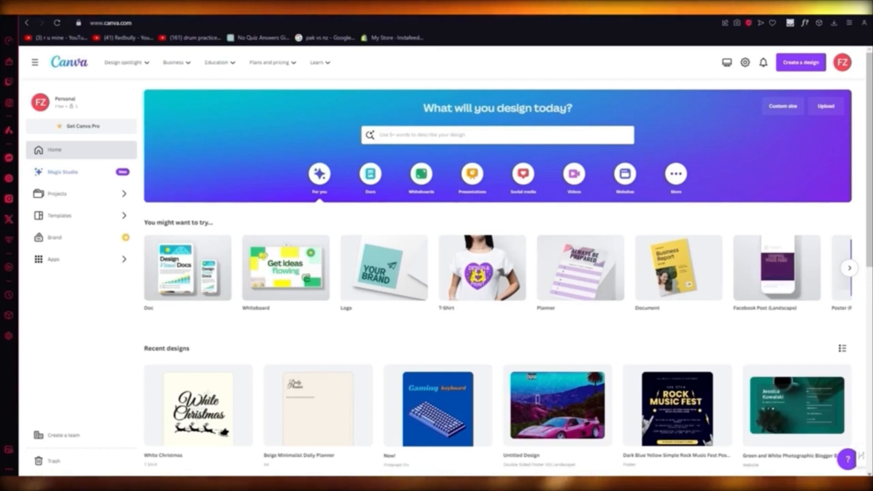
Open the White Christmas T-shirt and the Beige Minimalist Daily Planner from the recent designs, each in a new browser tab.
scroll(554, 197, down, 6)
scroll(391, 188, up, 2)
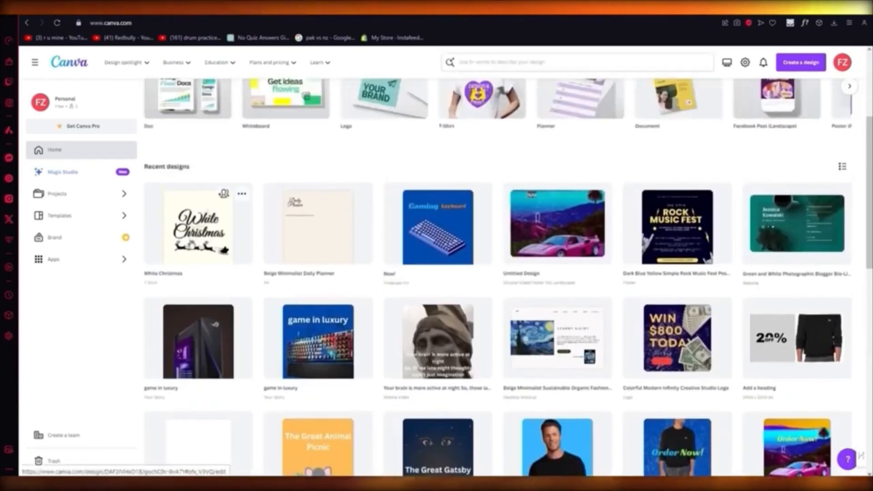
right_click(186, 252)
click(213, 20)
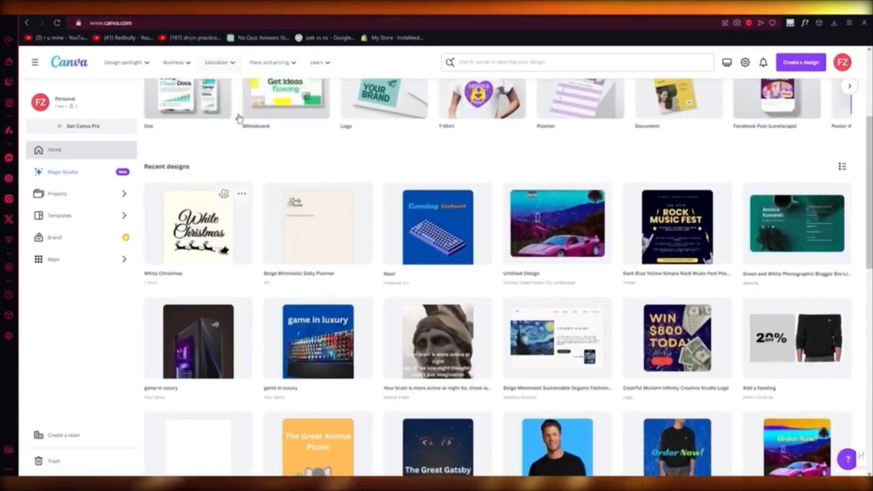
right_click(308, 241)
click(348, 19)
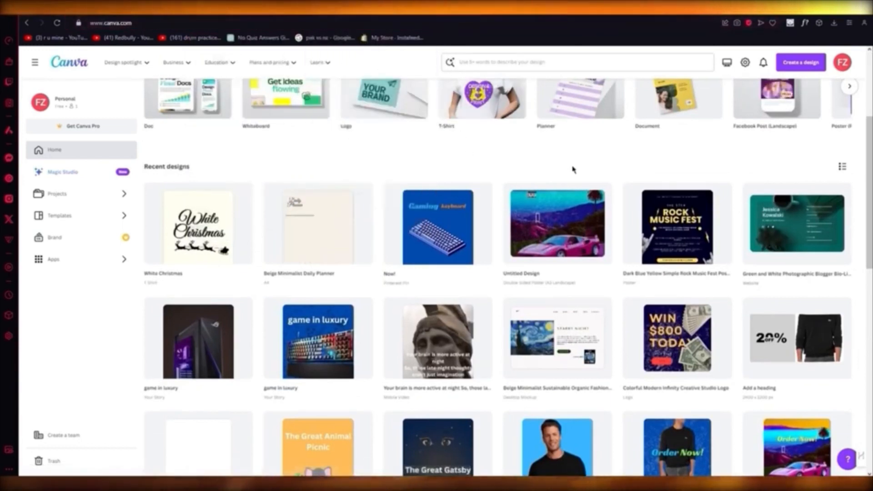
Look through the rest of the recent designs and bring up the White Christmas T-shirt design in the editor.
scroll(481, 168, down, 3)
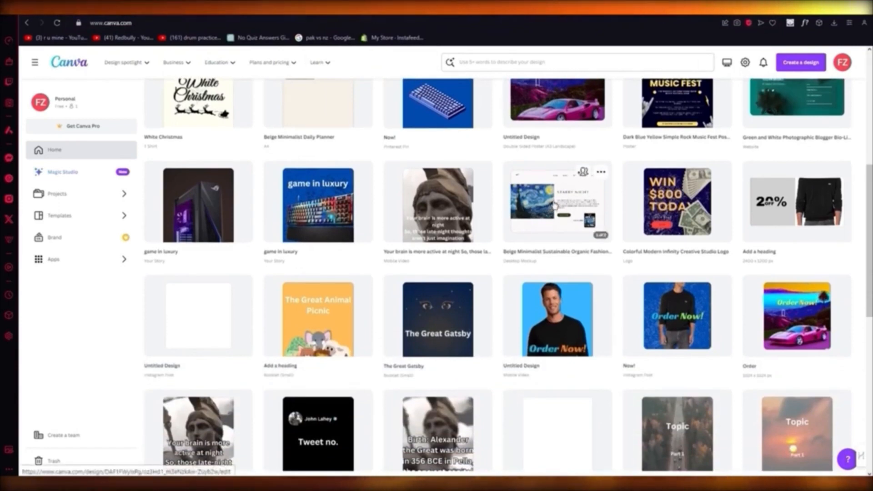
scroll(555, 206, down, 2)
scroll(516, 212, up, 2)
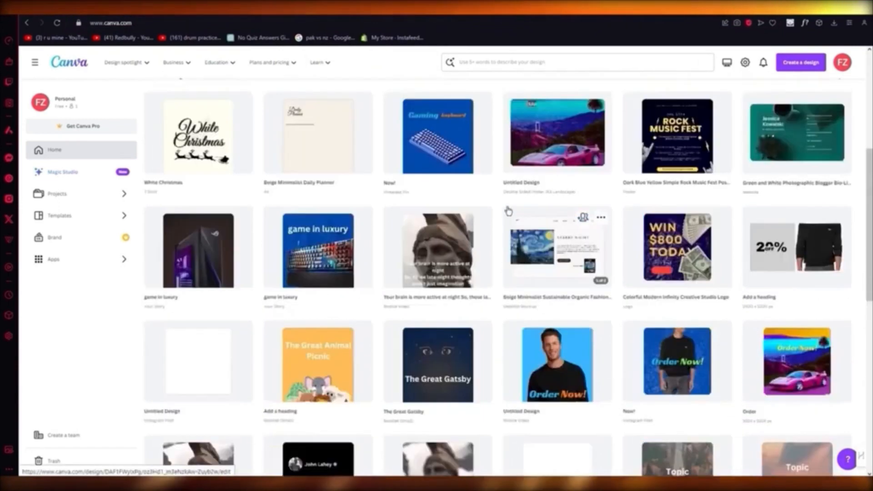
scroll(507, 218, down, 4)
scroll(502, 221, up, 1)
scroll(502, 220, up, 6)
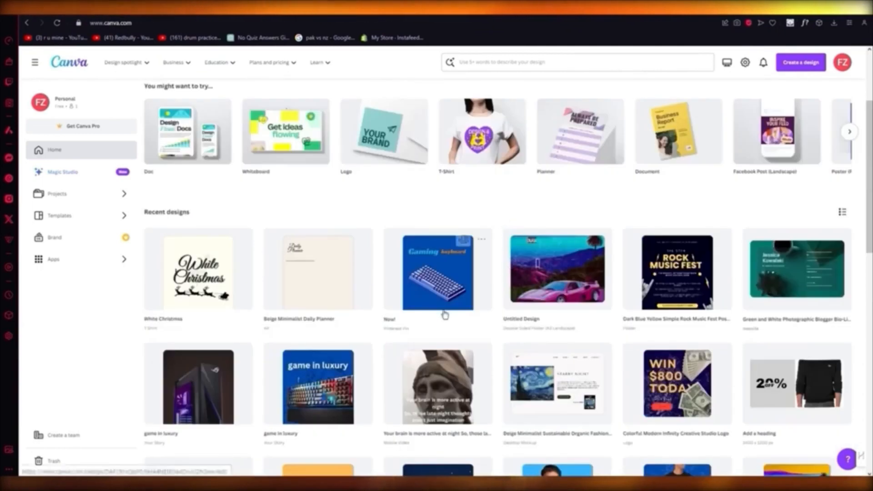
click(659, 276)
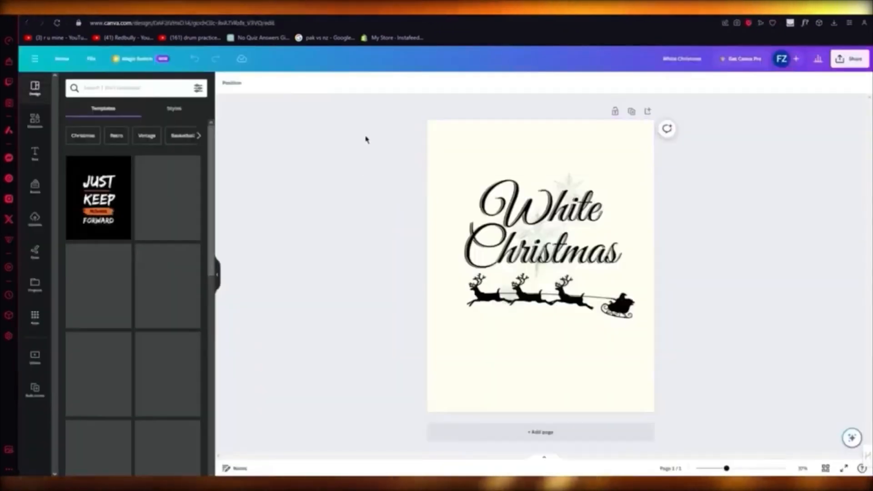
Inspect the White Christmas design by selecting its grouped lettering and reindeer artwork and its background, leaving nothing selected.
drag(365, 135, 708, 344)
drag(383, 155, 731, 259)
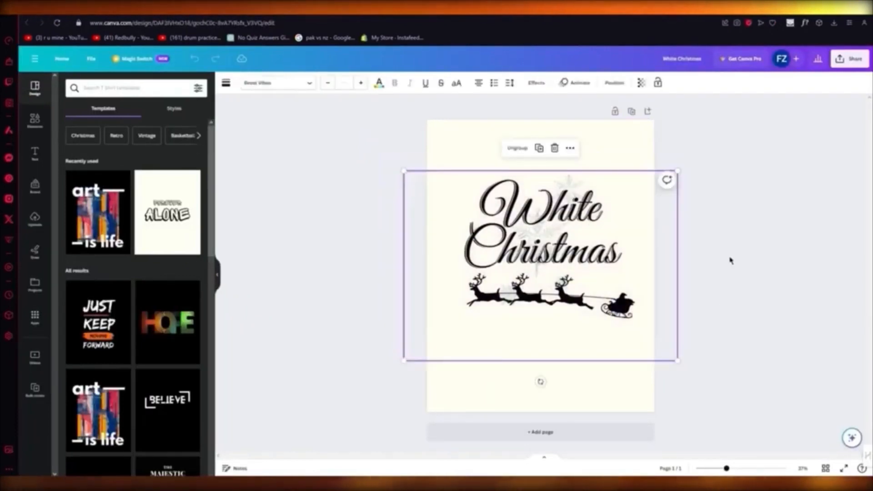
click(397, 168)
drag(345, 113, 849, 402)
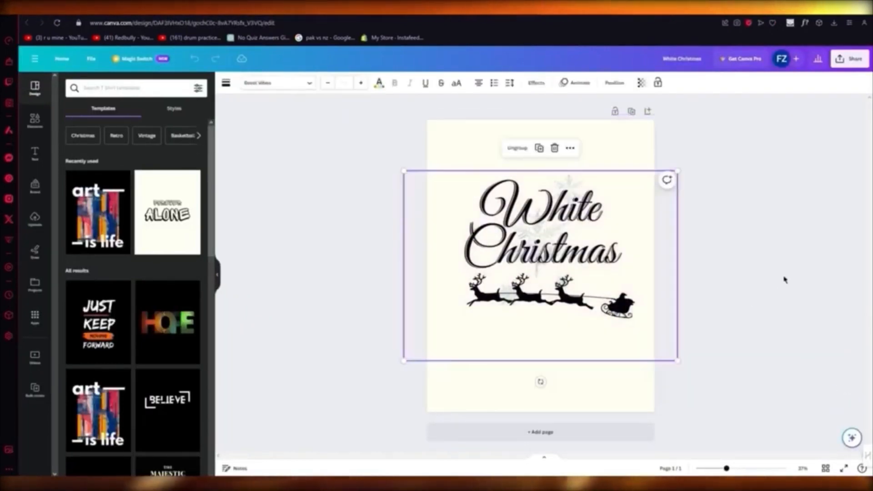
click(785, 279)
drag(358, 155, 751, 372)
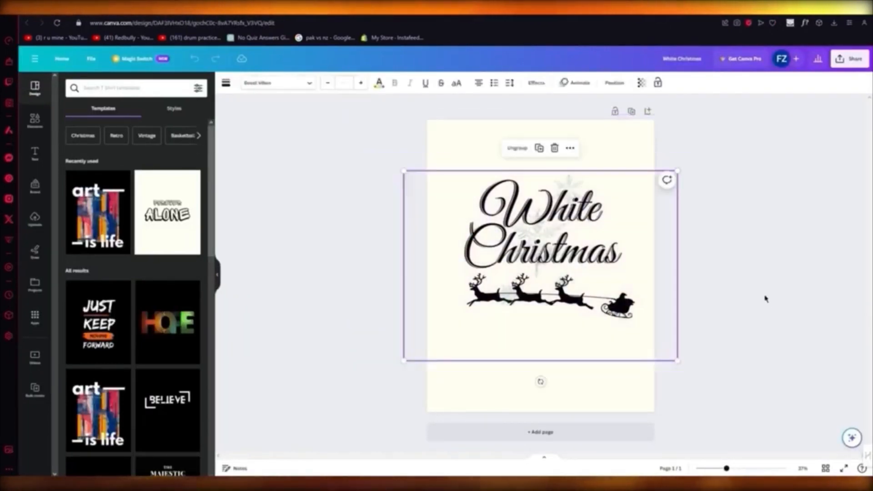
click(725, 252)
click(592, 395)
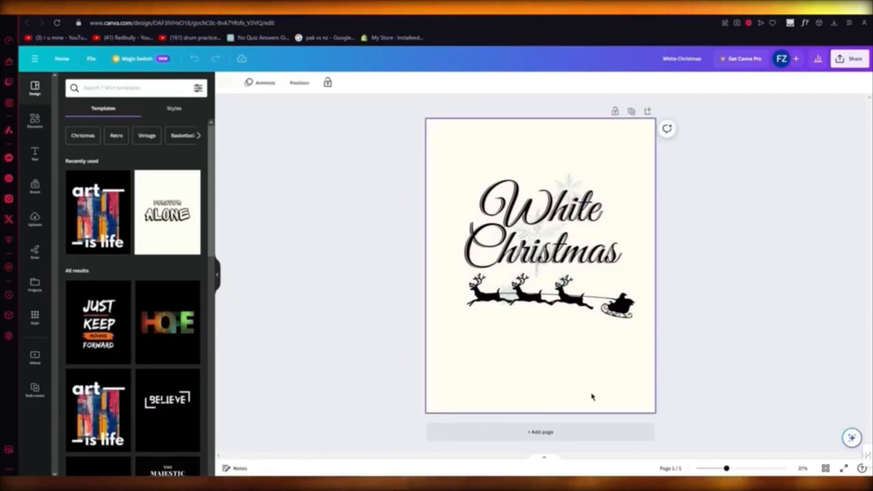
click(701, 364)
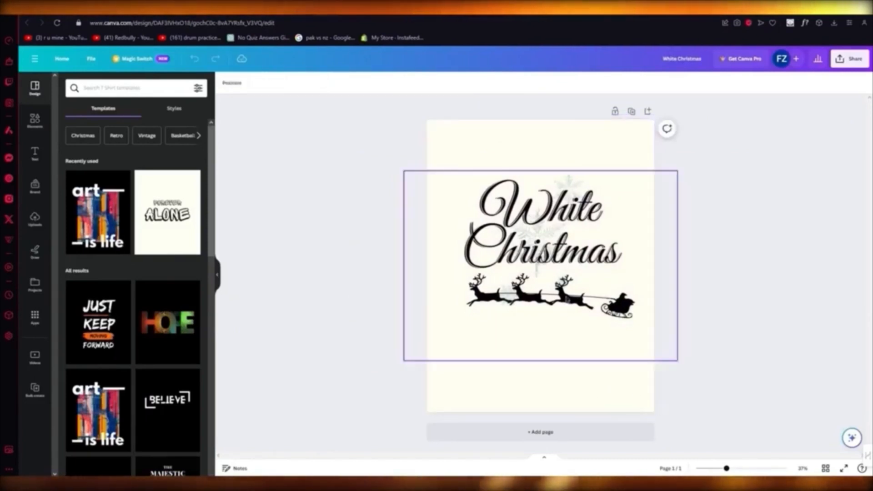
Inspect the White Christmas artwork by selecting its elements together and clearing the selection.
click(608, 242)
click(739, 183)
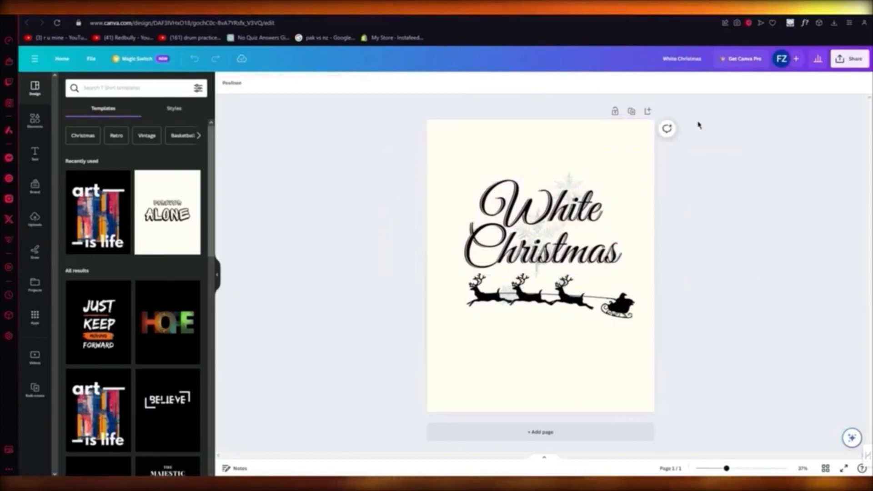
drag(699, 126, 217, 381)
click(678, 185)
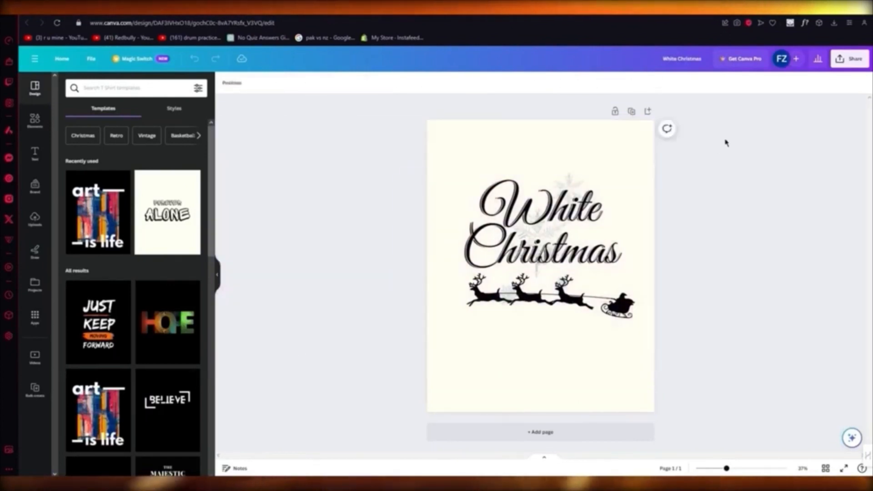
drag(726, 143, 358, 339)
key(ctrl+t)
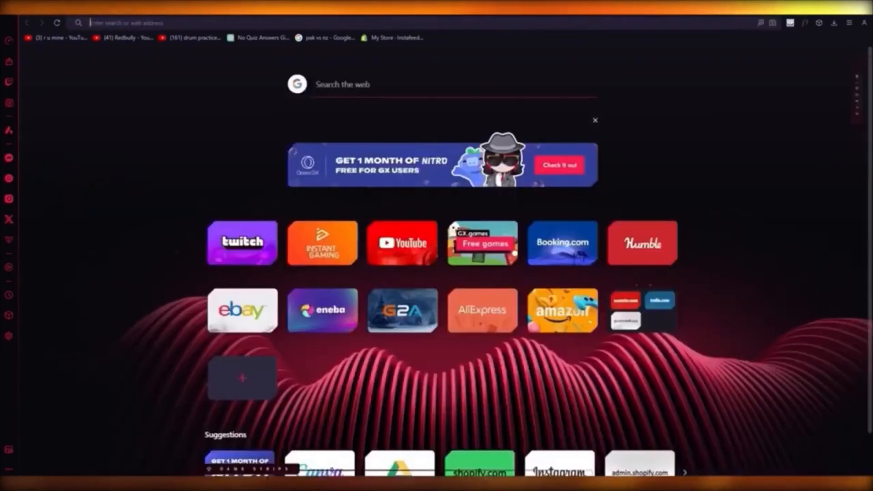
key(ctrl+w)
Inspect page 1 of the Beige Minimalist Daily Planner by selecting across its elements, and bring page 2 into view.
drag(371, 140, 710, 304)
click(782, 314)
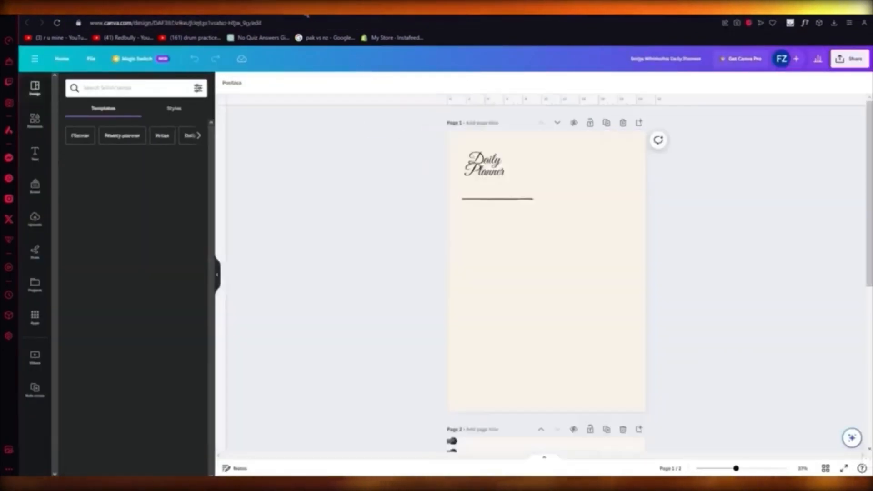
drag(391, 139, 813, 308)
click(813, 308)
scroll(693, 282, down, 6)
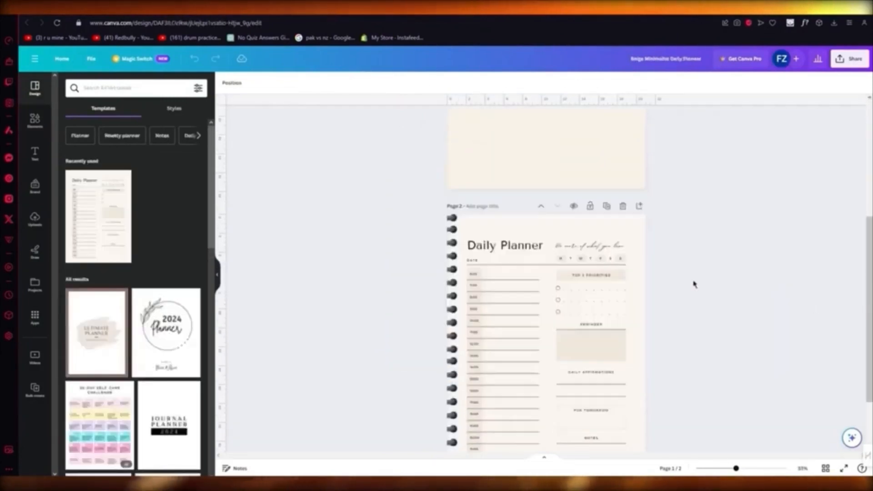
Inspect the detailed page 2 of the daily planner by selecting all its elements together and clearing the selection.
drag(387, 154, 774, 373)
click(768, 366)
drag(366, 187, 752, 323)
click(684, 308)
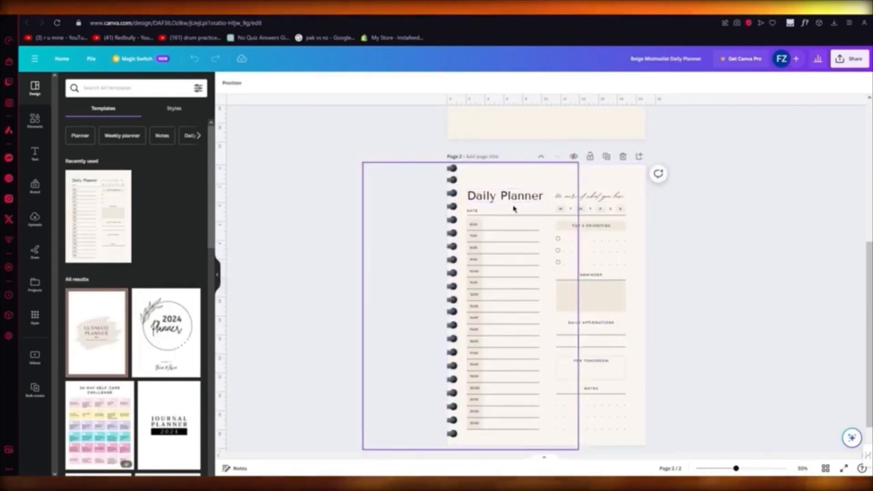
drag(394, 159, 850, 450)
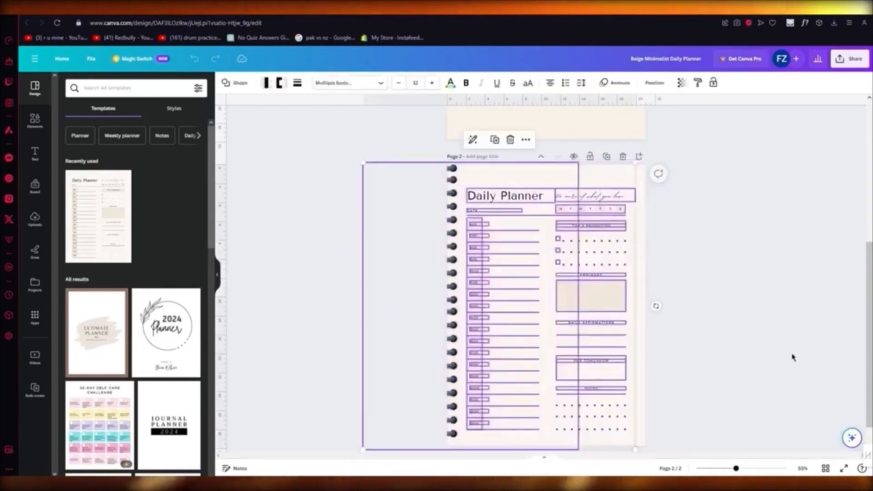
click(783, 349)
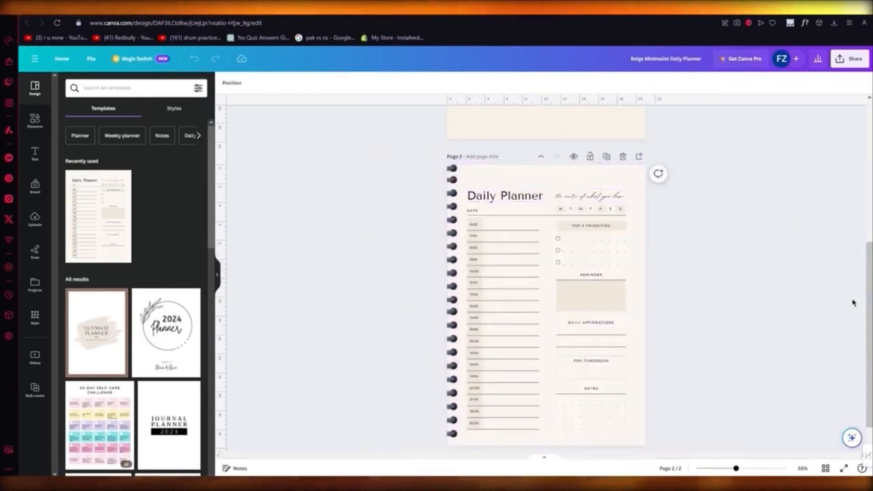
Return to page 1 of the planner, select the line under the Daily Planner title and deselect it.
scroll(812, 295, up, 5)
drag(677, 187, 347, 278)
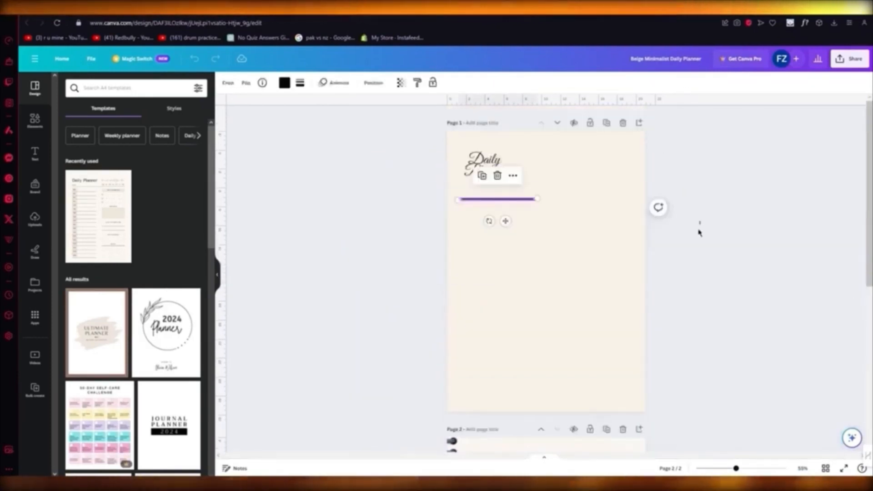
click(699, 231)
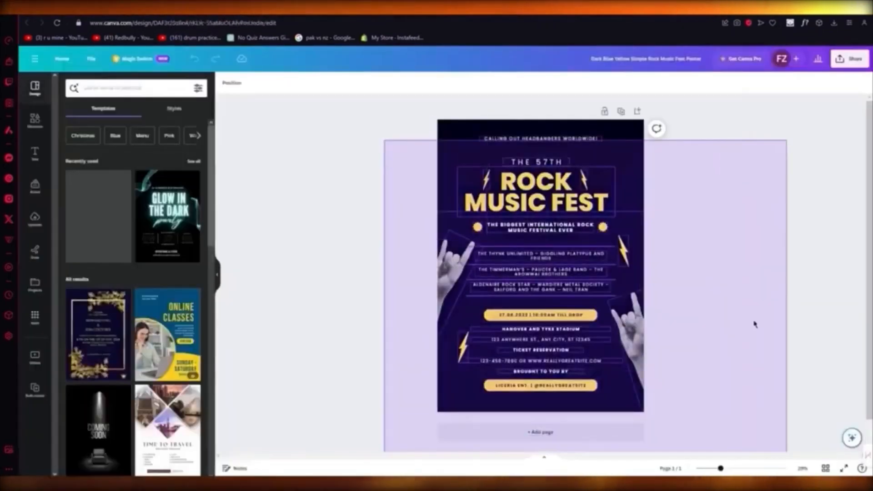
Inspect the Dark Blue Yellow Simple Rock Music Fest Poster by repeatedly selecting across its elements and clearing the selection.
drag(754, 325, 746, 316)
click(700, 278)
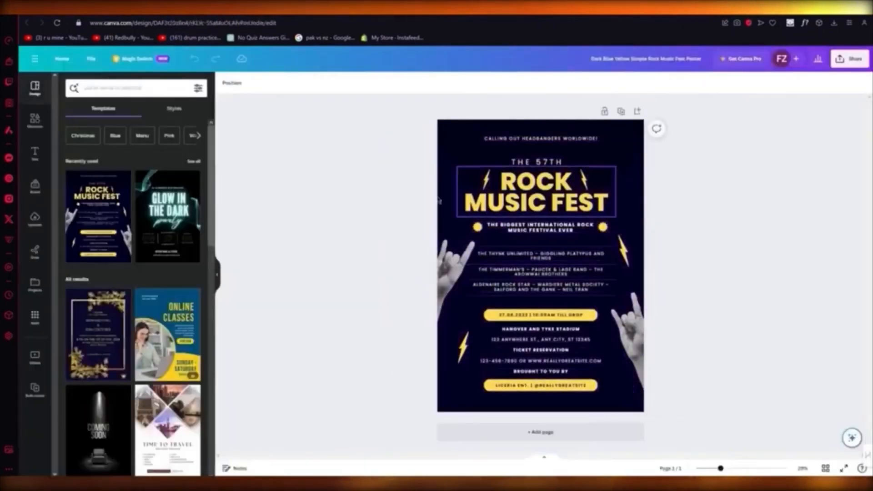
drag(372, 140, 821, 407)
click(687, 279)
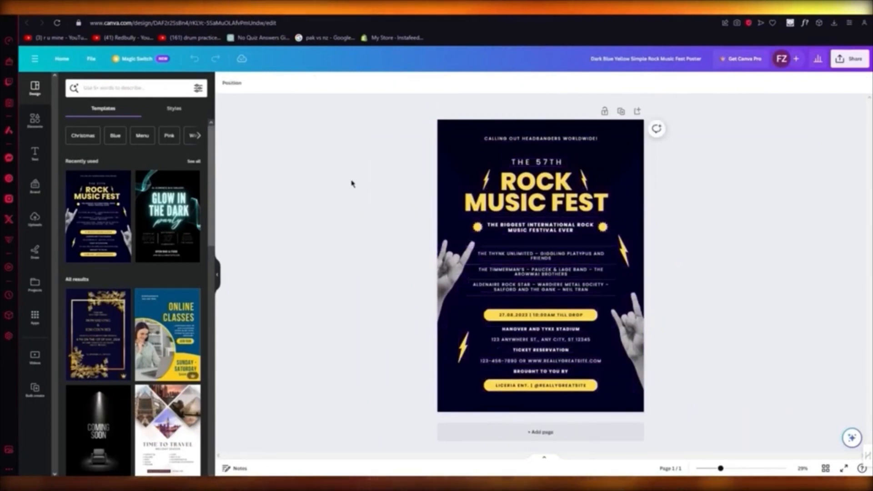
drag(379, 101, 760, 274)
click(759, 274)
drag(383, 123, 805, 364)
click(733, 275)
drag(321, 104, 801, 407)
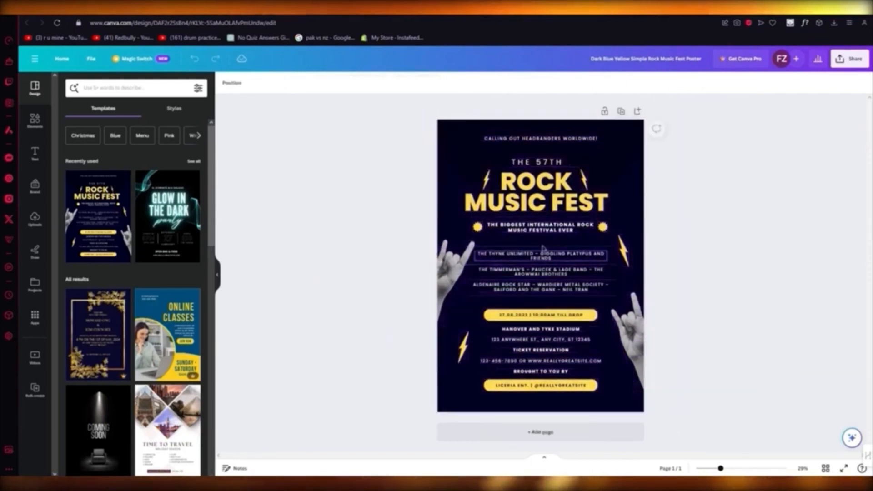
drag(332, 121, 781, 433)
click(729, 292)
drag(382, 140, 813, 427)
click(745, 350)
drag(338, 123, 758, 251)
click(758, 251)
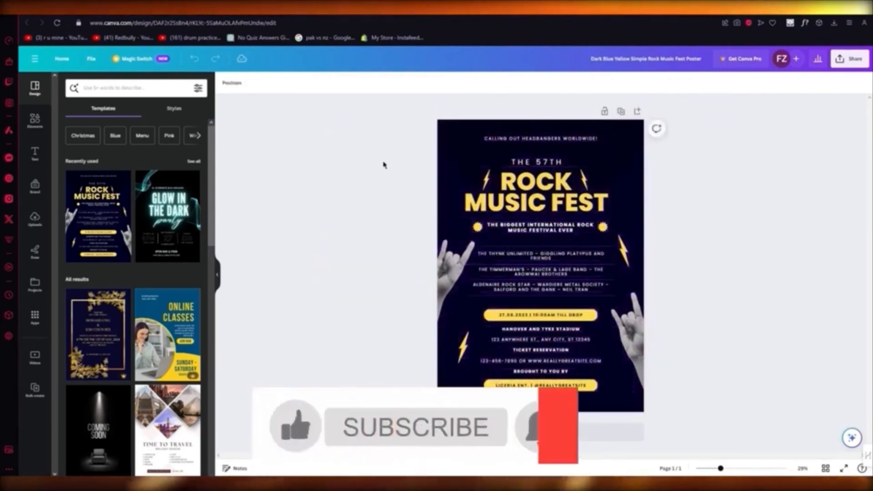
drag(353, 139, 815, 346)
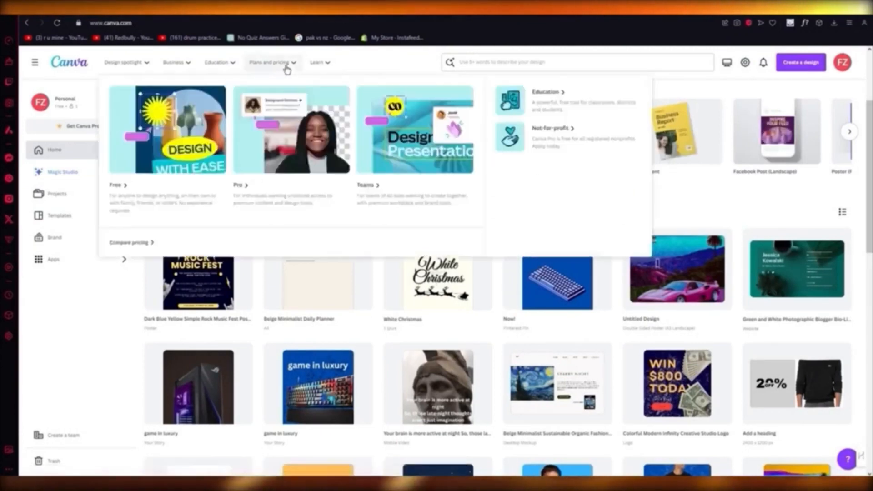
Open the Canva Pro plan page, bring up its 50% off offer and dismiss the offer window.
mouse_move(288, 61)
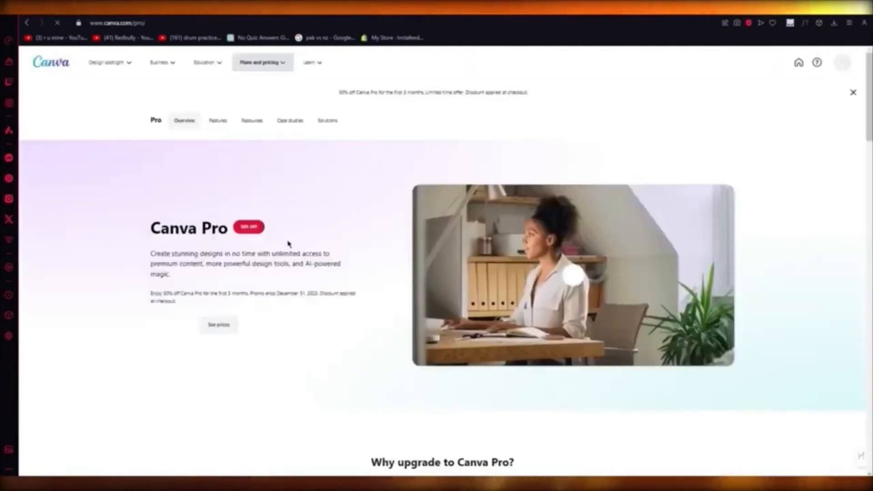
click(183, 329)
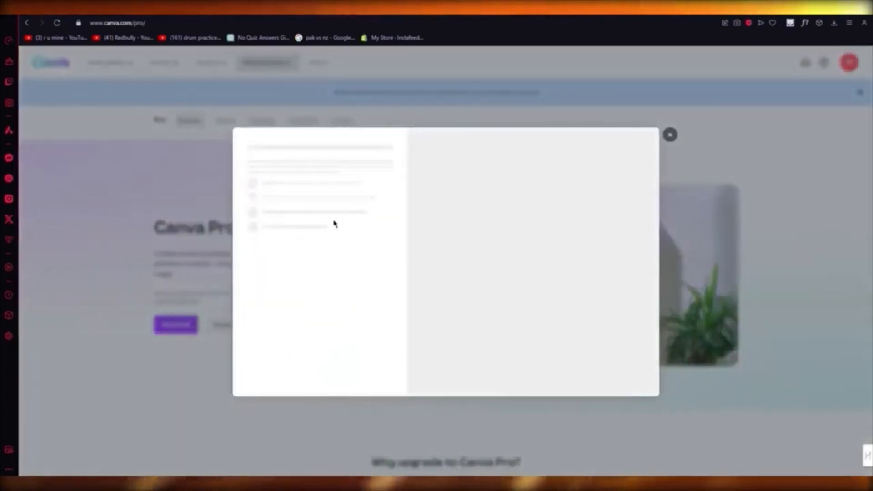
click(670, 135)
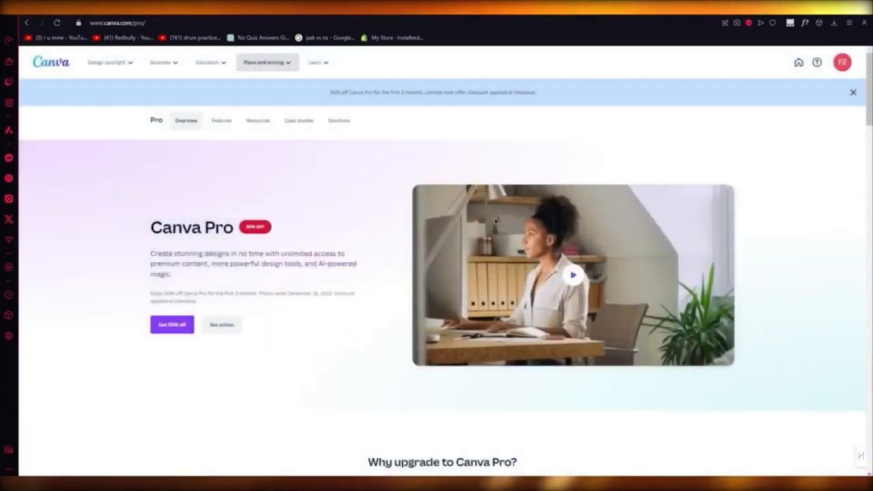
Search the web for "envat elements".
click(234, 21)
text(e)
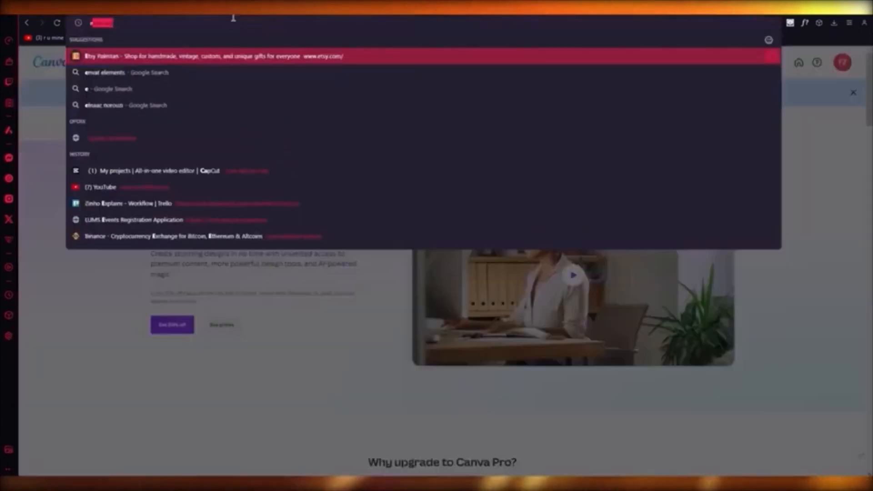
text(nvat)
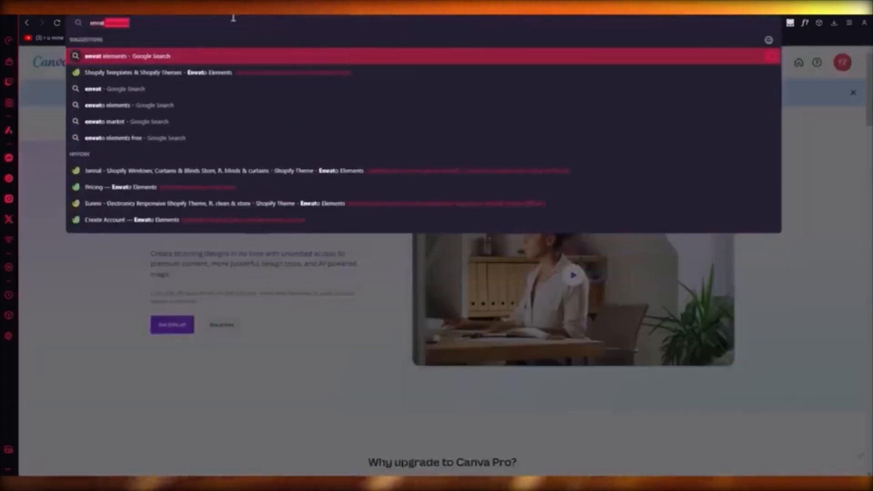
key(Return)
Open Creative Fabrica in a new browser tab and the Envato Elements site from its search results.
key(ctrl+t)
text(crea)
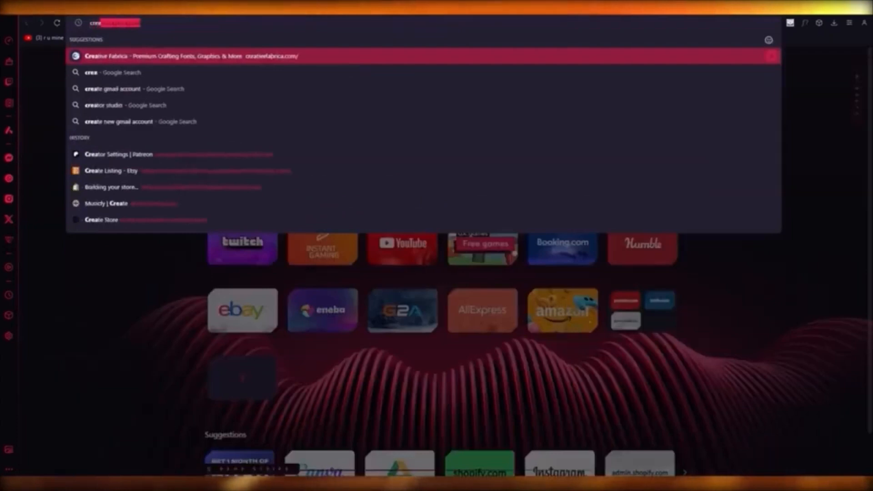
key(Return)
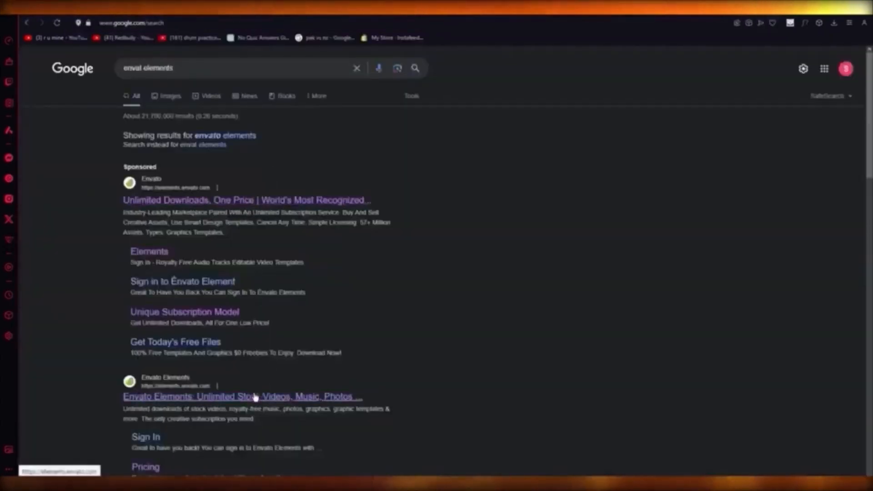
click(256, 398)
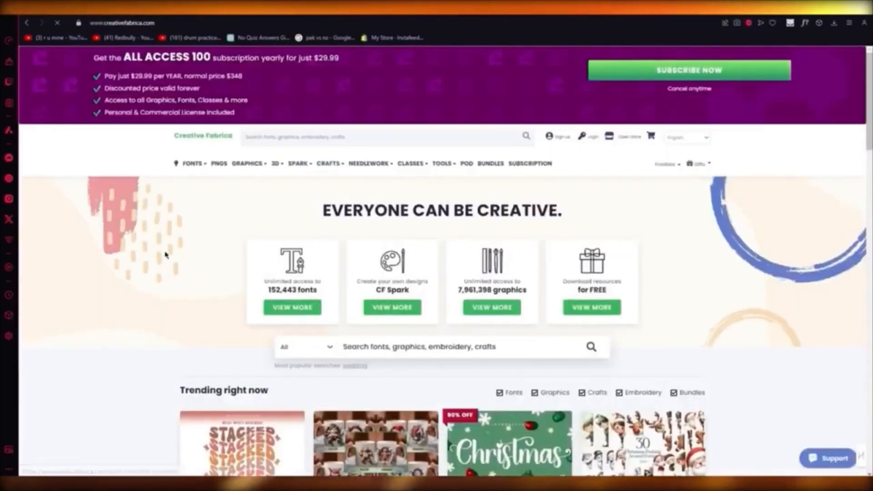
Browse the trending products on the Creative Fabrica home page and the asset categories on the Envato Elements home page.
scroll(135, 253, down, 5)
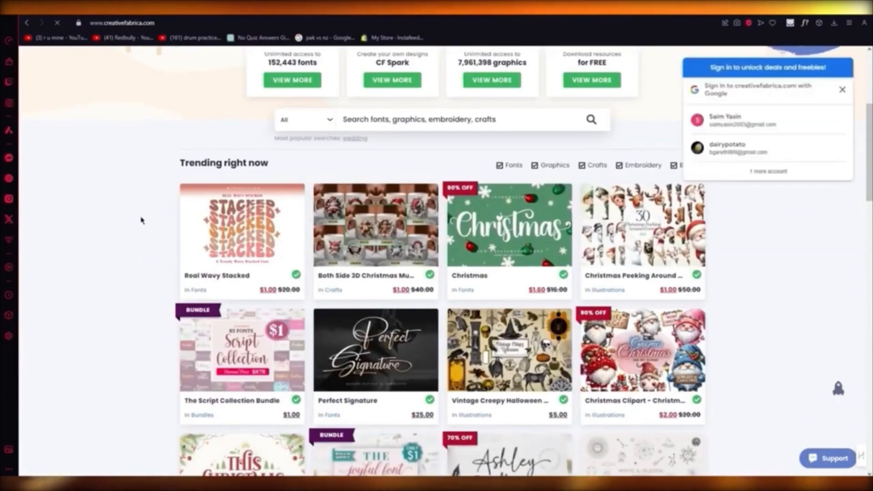
scroll(140, 216, down, 5)
scroll(140, 209, down, 4)
scroll(173, 195, up, 5)
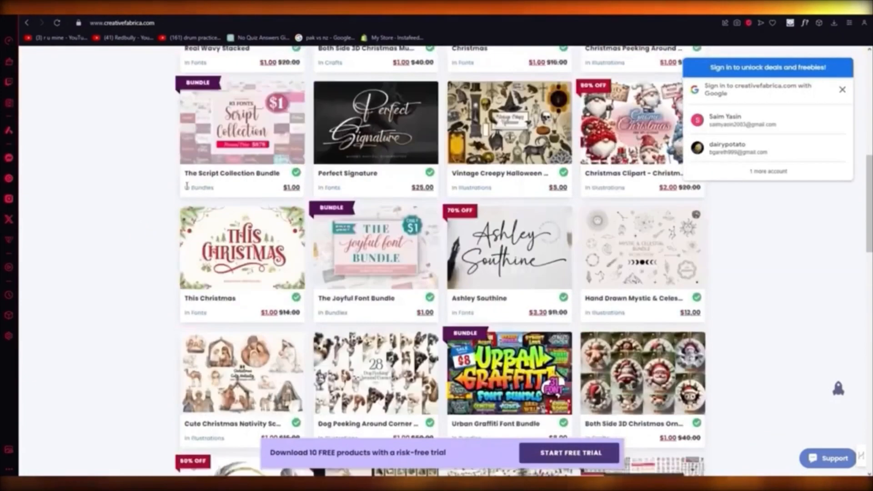
scroll(145, 195, up, 10)
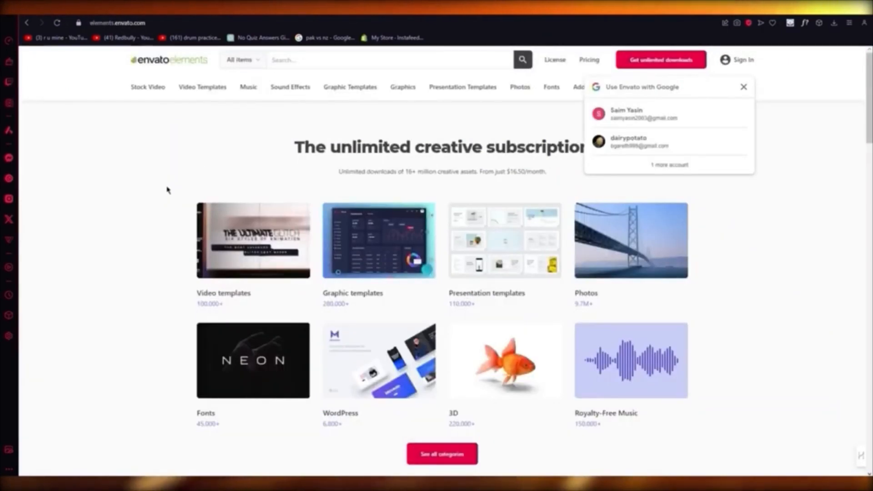
scroll(168, 193, down, 5)
scroll(175, 189, up, 5)
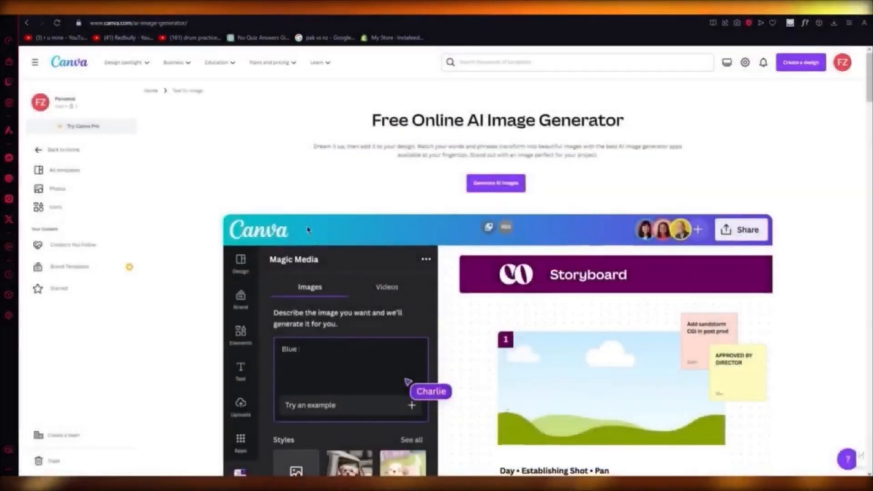
Look over the Free Online AI Image Generator page and launch its AI image generation to reach the Magic Media app.
scroll(305, 241, down, 2)
scroll(359, 231, up, 2)
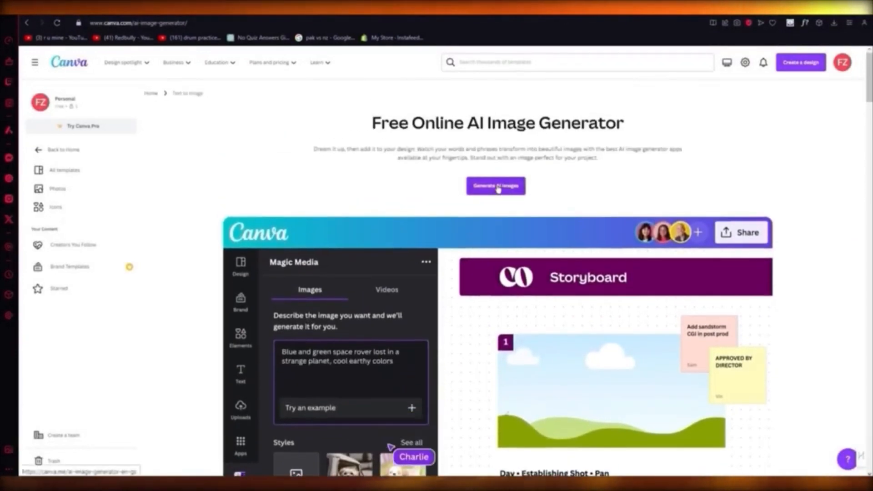
click(497, 186)
key(ctrl+w)
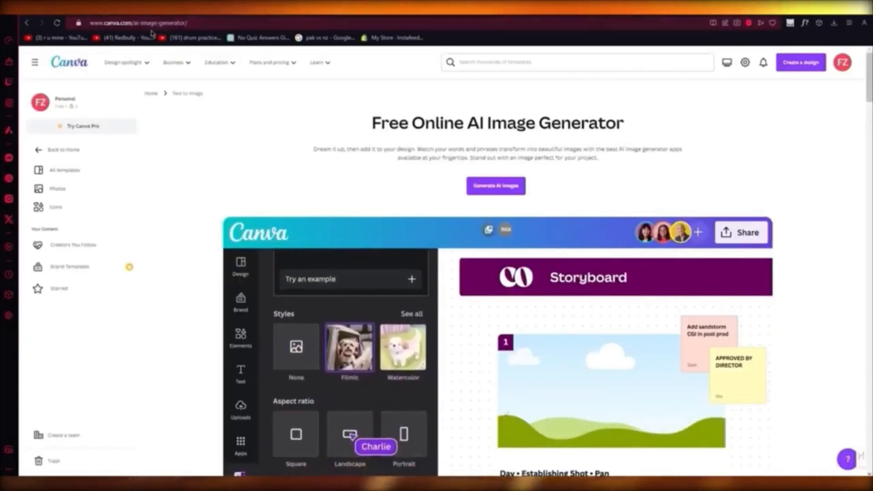
click(255, 10)
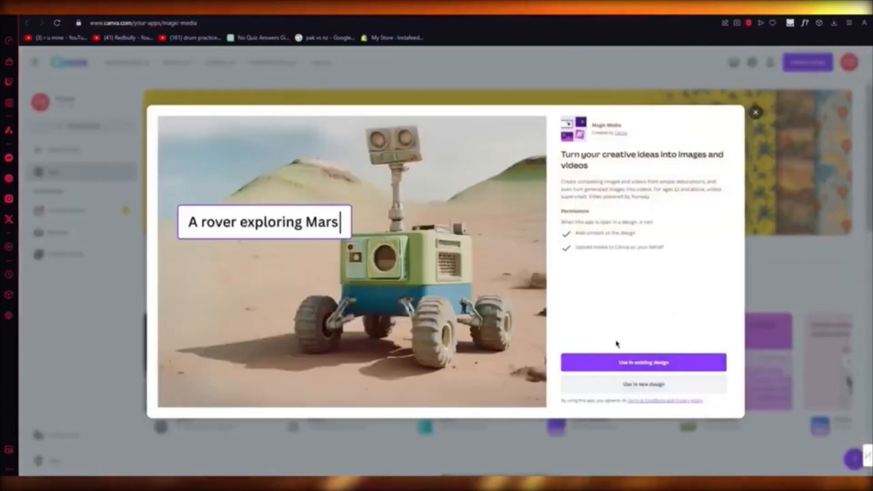
Explore Magic Media's options for an existing design in Your Projects and for a new custom-size design, leaving the choosers closed.
click(623, 363)
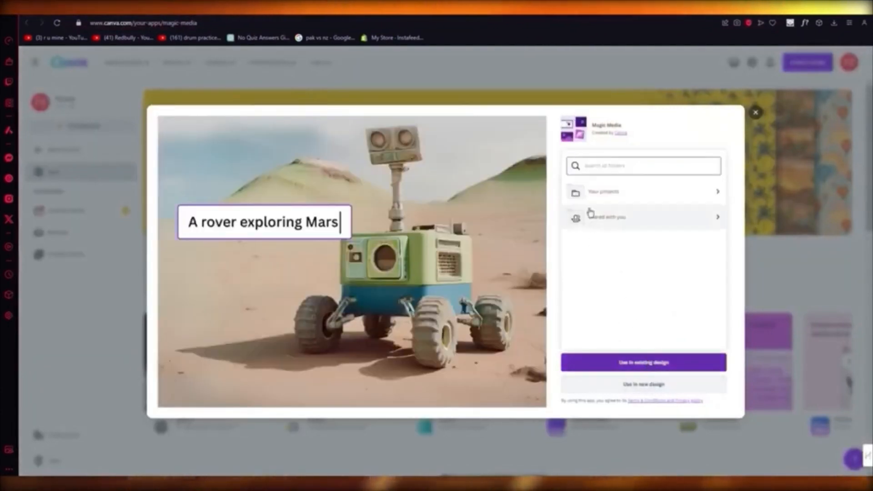
click(635, 191)
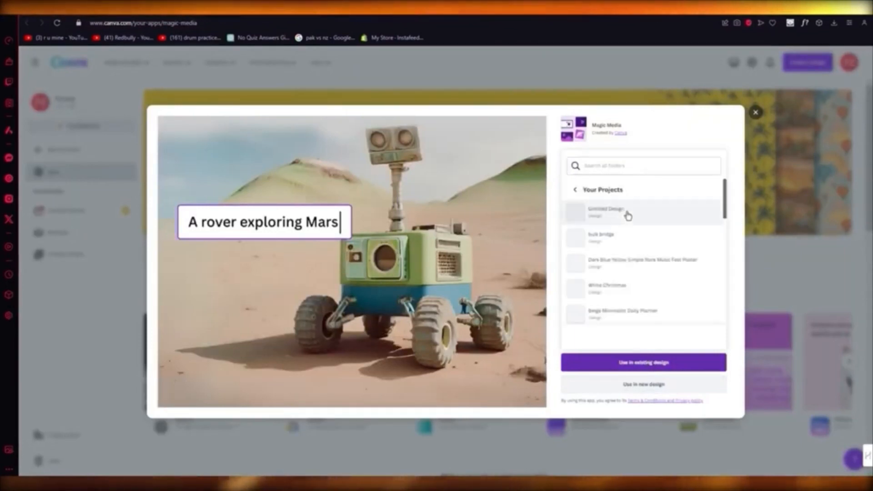
click(655, 385)
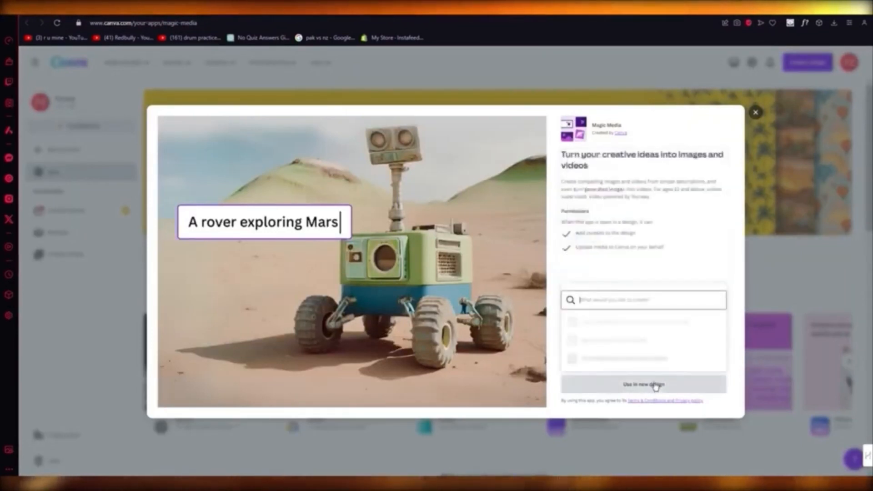
click(620, 304)
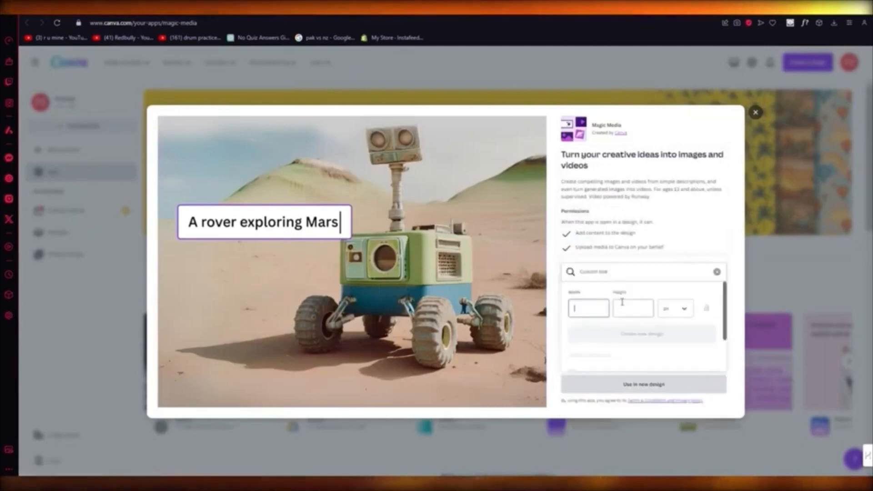
click(641, 385)
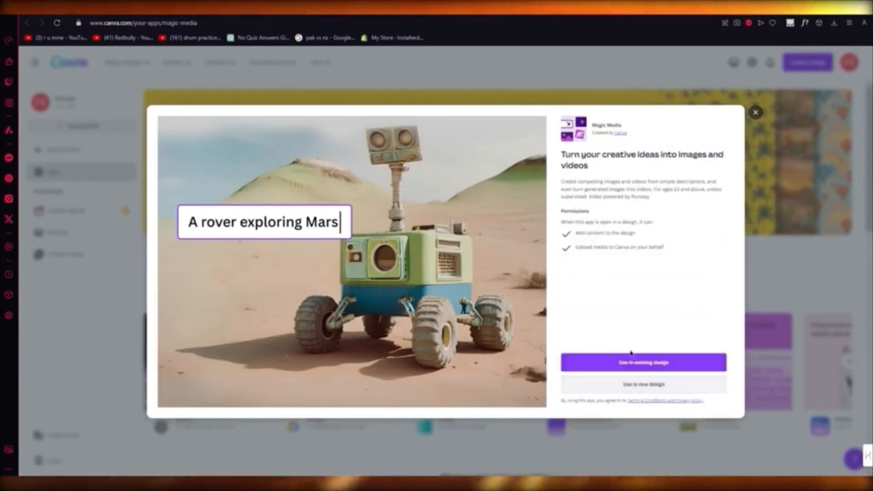
Create a new Instagram Story design that uses the Magic Media app.
click(639, 384)
scroll(611, 327, down, 4)
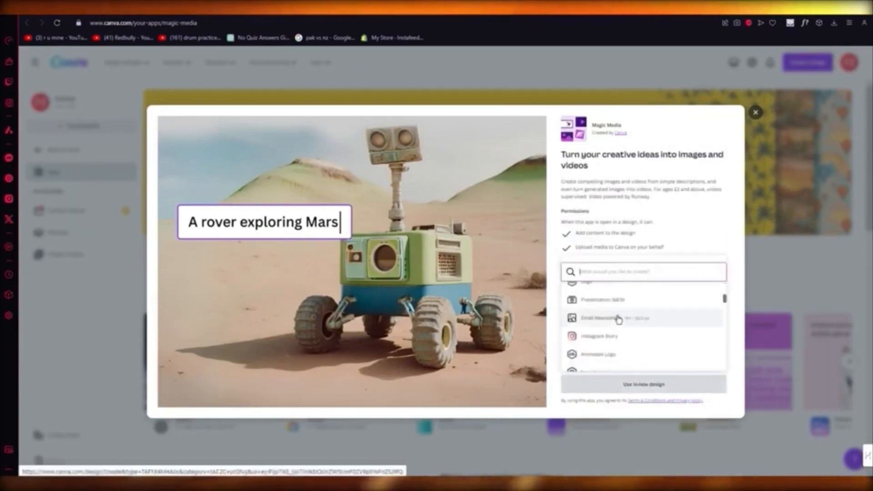
click(617, 336)
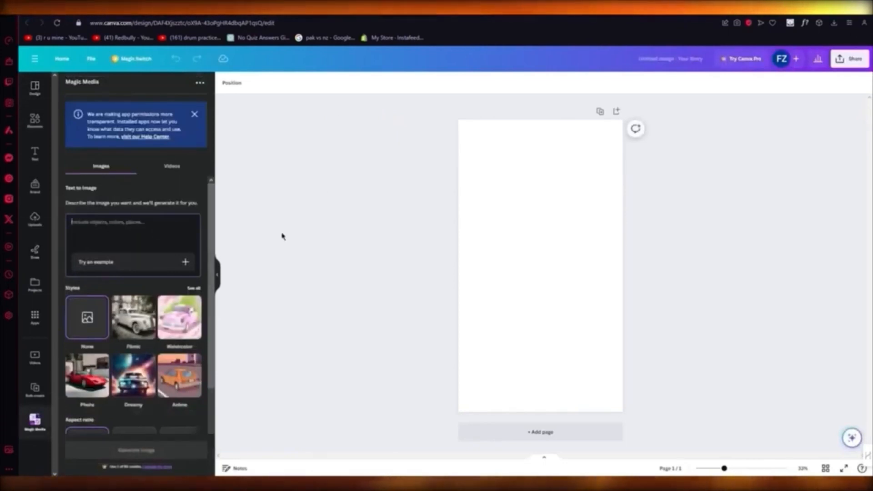
Generate Magic Media images from the prompt "toy car driving an actual car" with no style applied.
text(m)
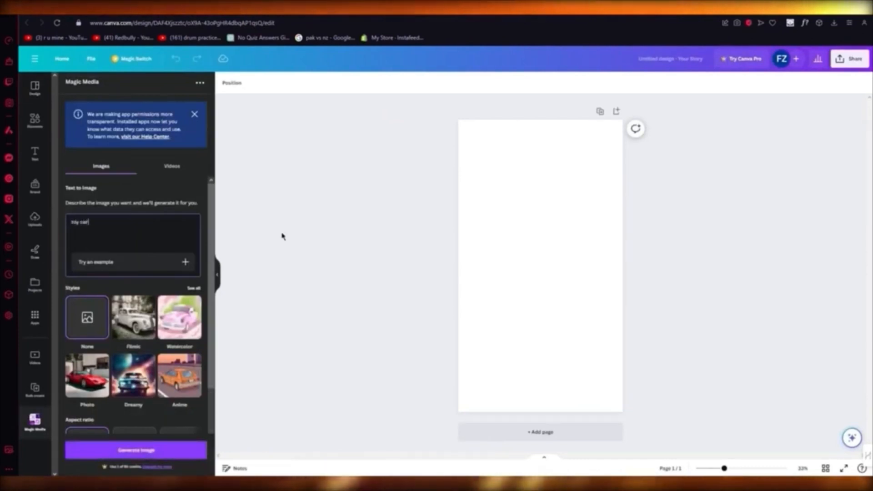
text(oy car driving on roa)
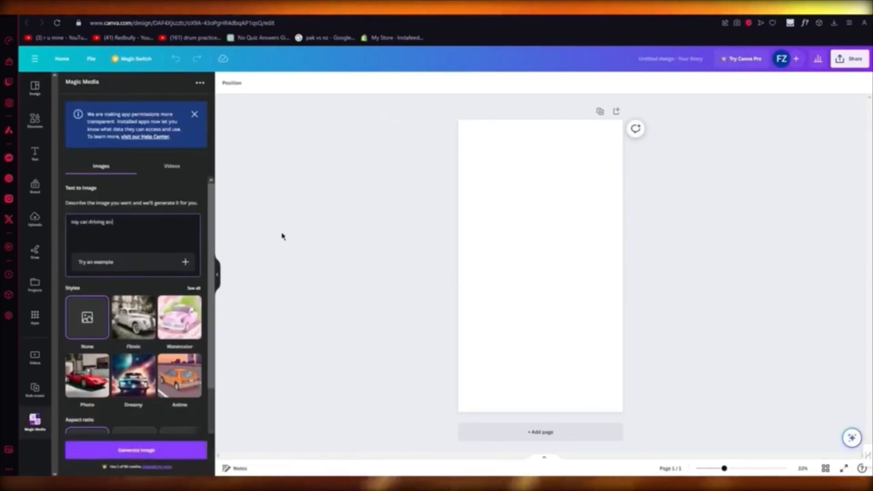
text(ro)
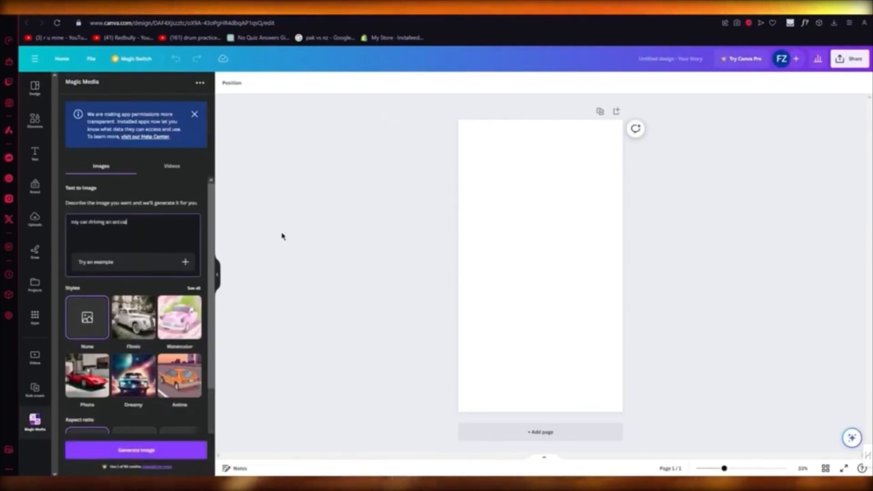
text( car)
key(Return)
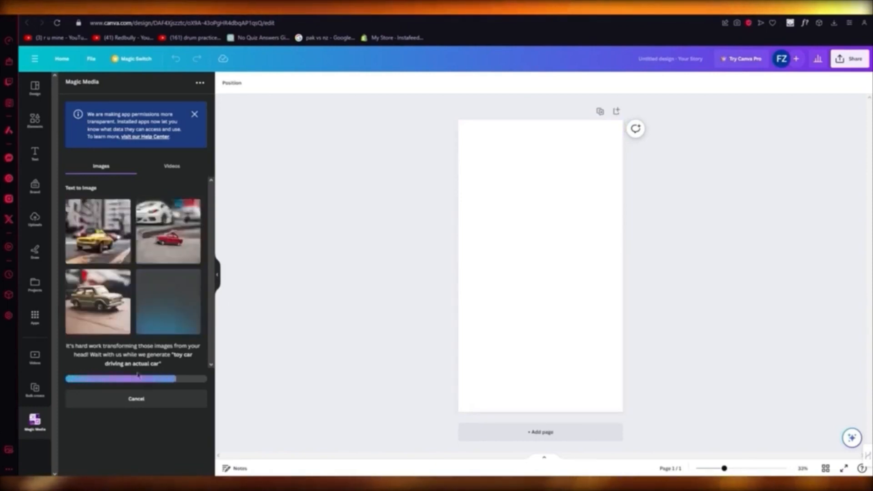
Add the generated red toy car image and the pink car image to the story page.
click(166, 242)
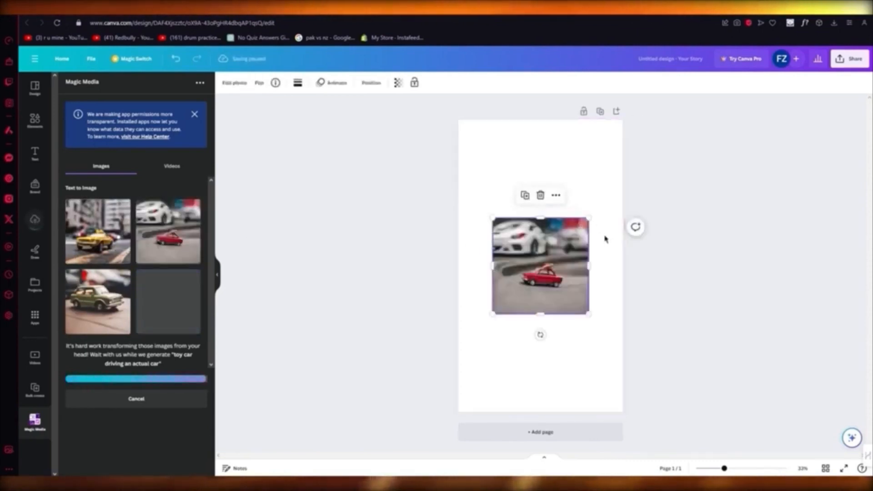
click(638, 261)
click(571, 238)
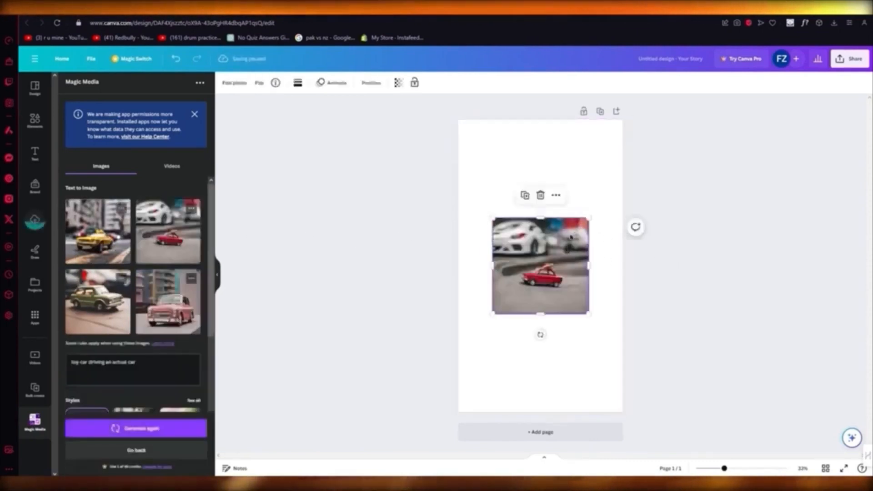
click(168, 302)
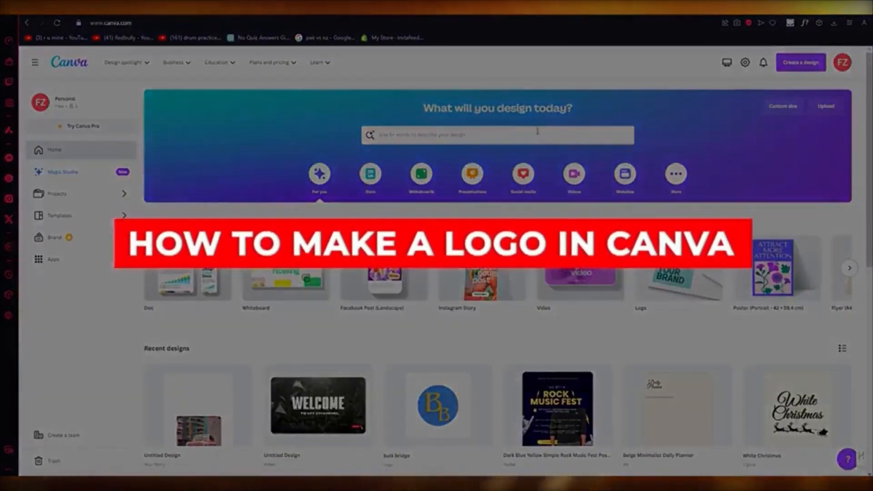
Search the Canva home page for "logo" and open the Logo templates category.
click(538, 131)
text(logo)
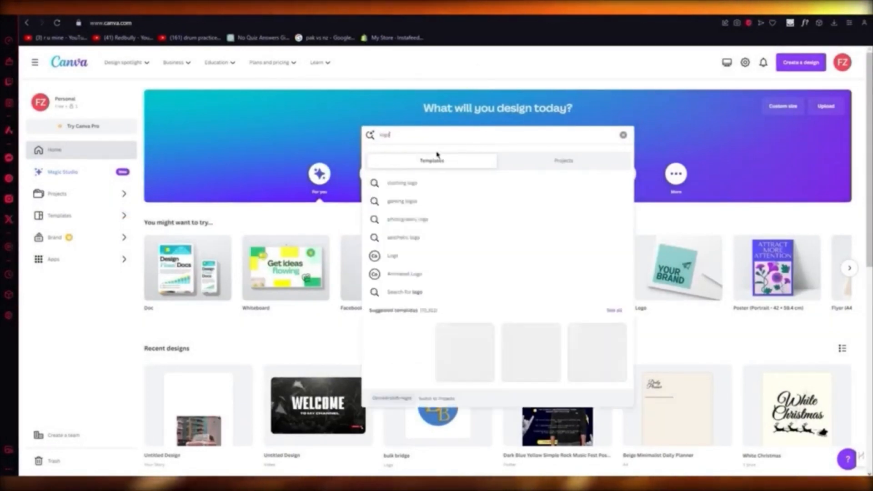
click(407, 255)
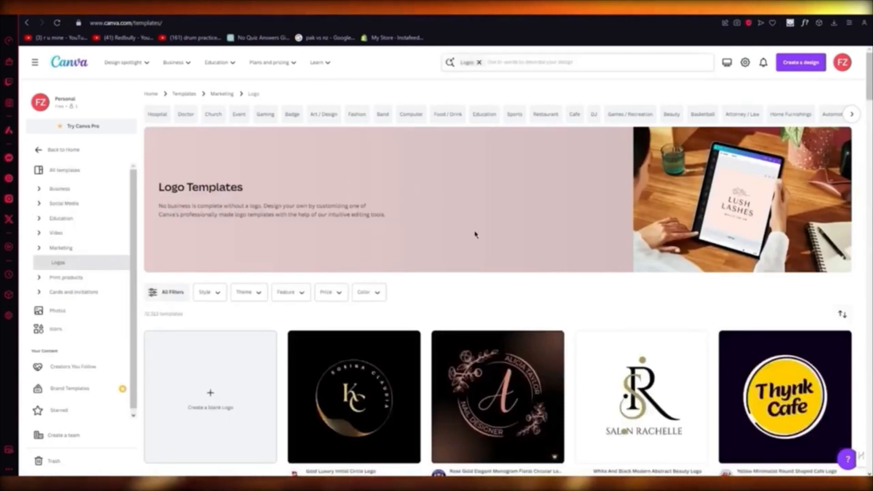
Browse the logo templates and open the Black & White Minimalist Business Logo for customizing.
scroll(409, 264, down, 3)
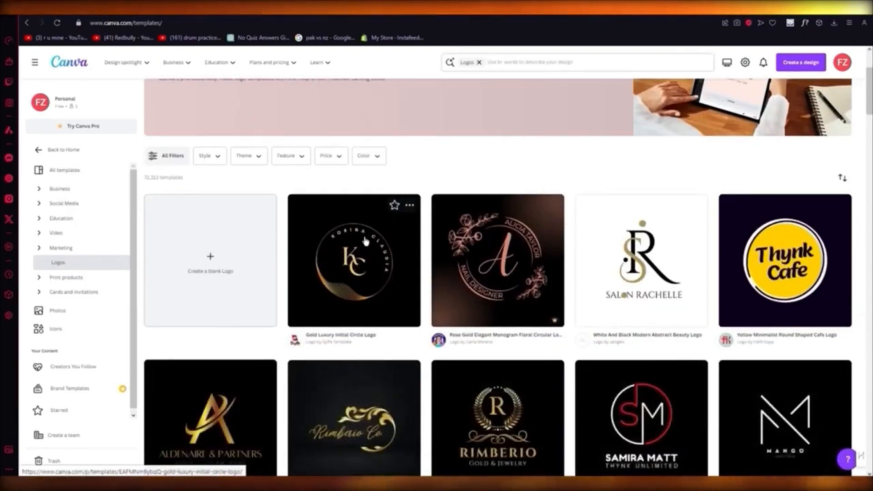
scroll(365, 241, down, 5)
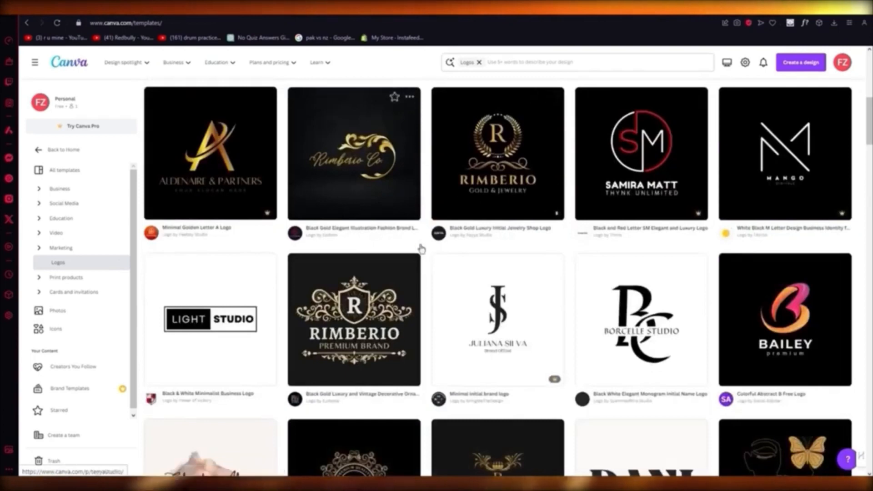
click(211, 318)
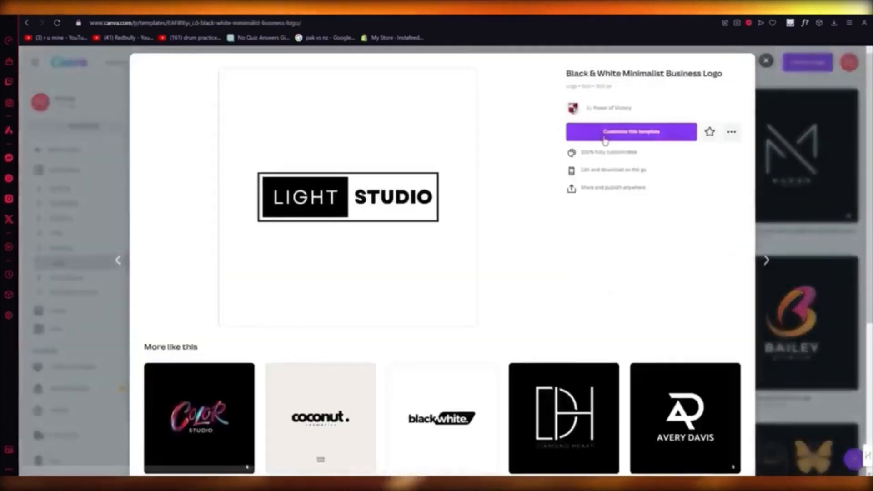
click(605, 134)
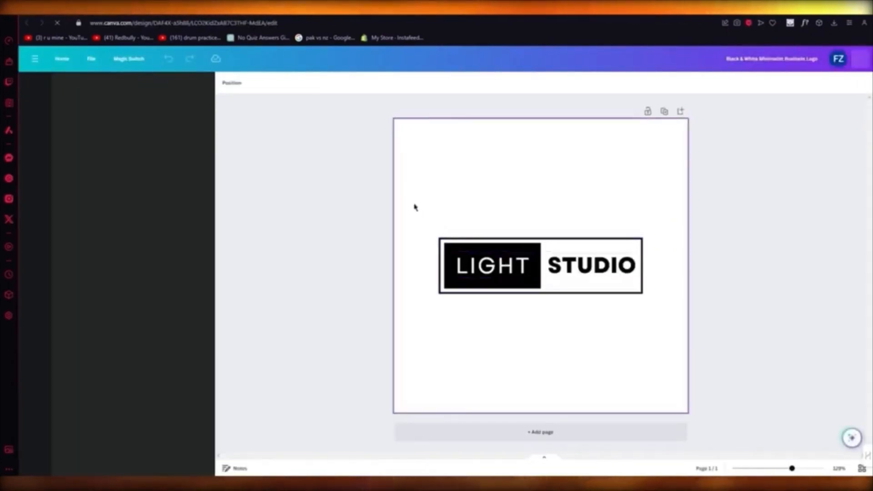
Delete all the LIGHT STUDIO logo elements to leave a blank page.
drag(413, 204, 403, 182)
click(762, 316)
key(Delete)
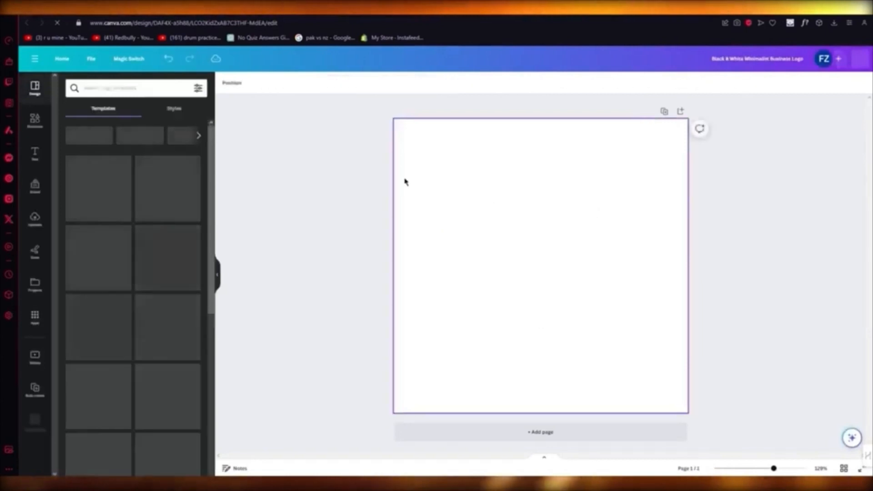
Find the circle shape in the elements library, add it to the page and enlarge it to about two-thirds of the page width.
click(34, 119)
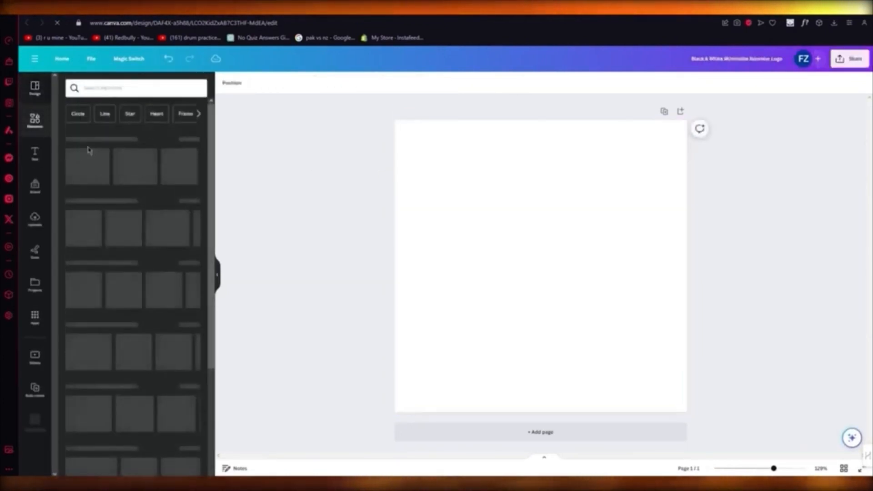
click(115, 88)
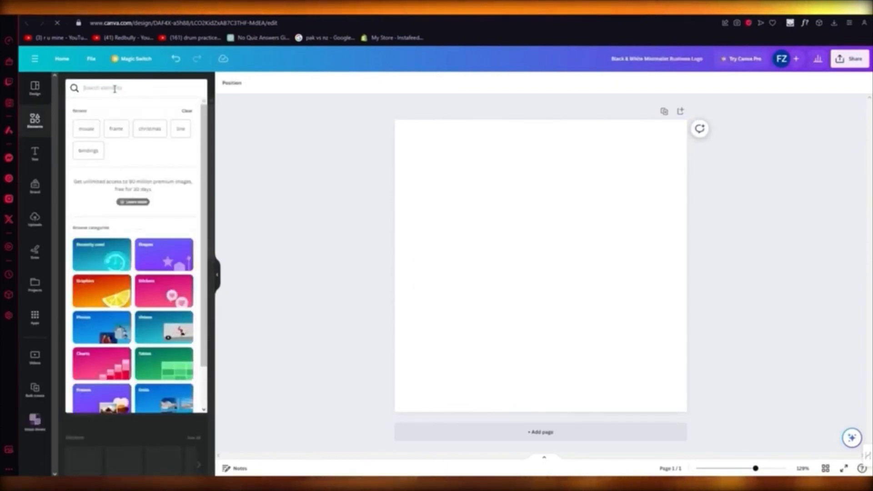
text(circ)
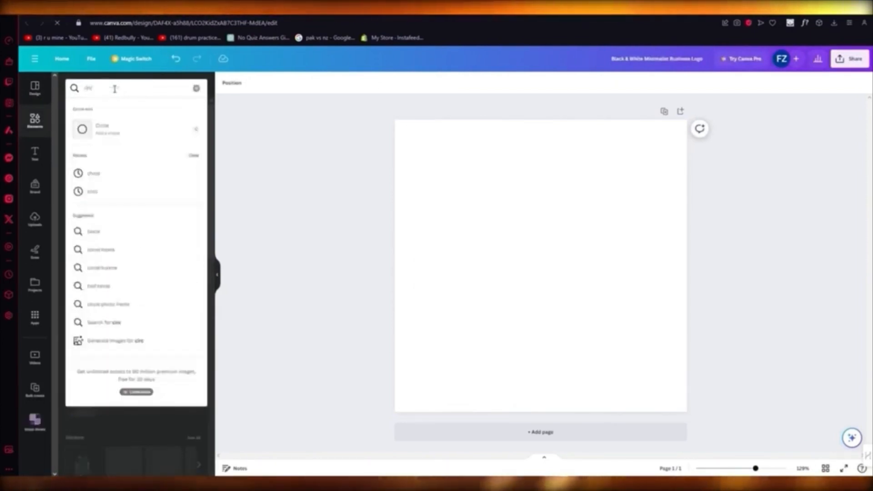
click(113, 136)
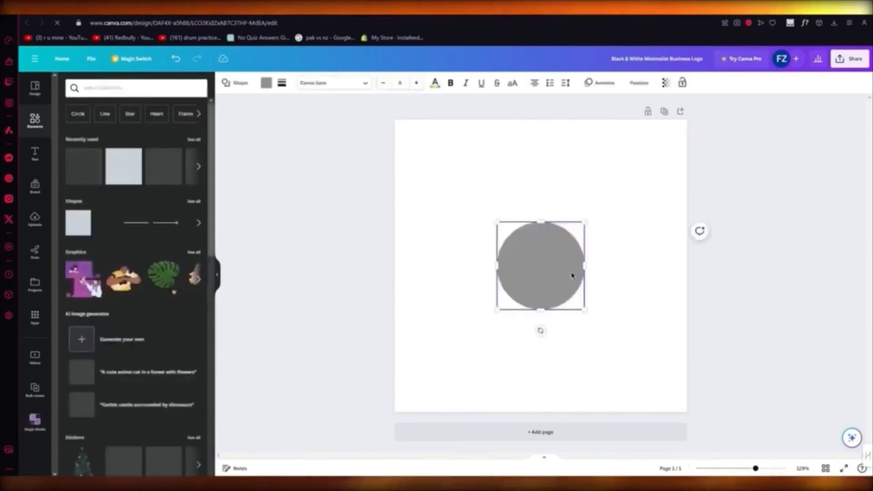
drag(498, 225, 552, 263)
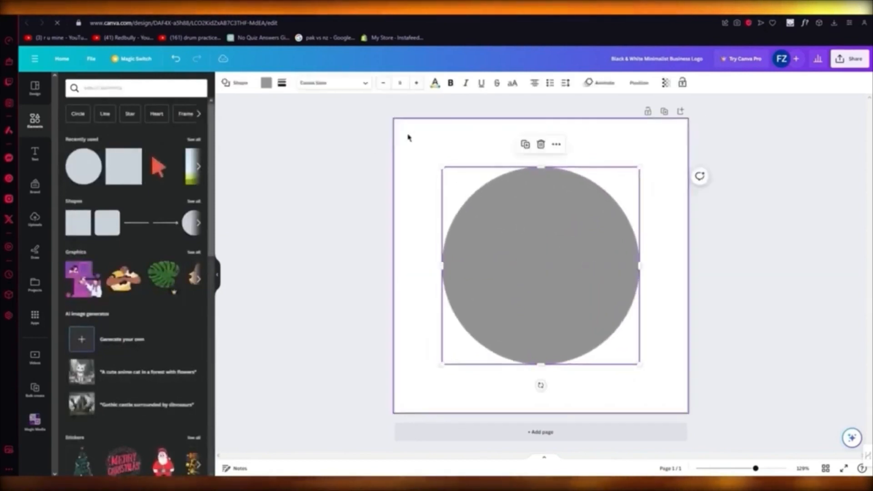
Fill the circle with the dark blue default color.
click(266, 82)
click(191, 293)
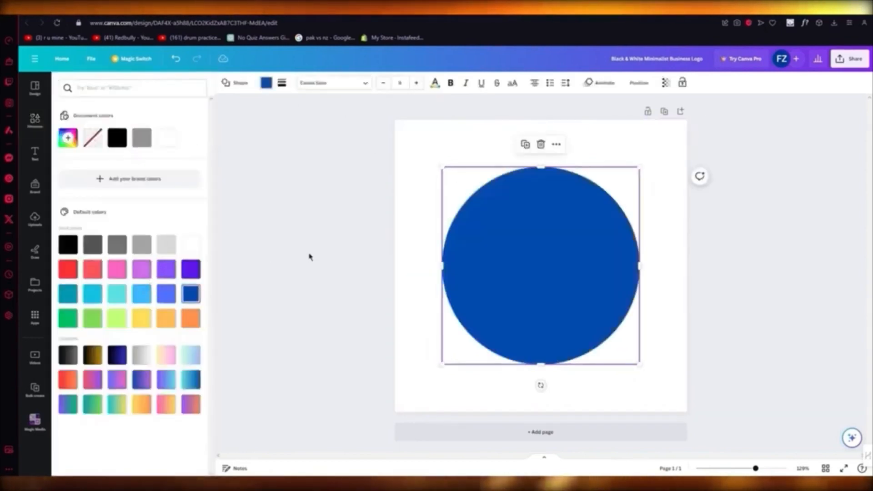
click(396, 222)
Try the medium blue default color on the page background, then set the background to green.
click(446, 179)
click(411, 155)
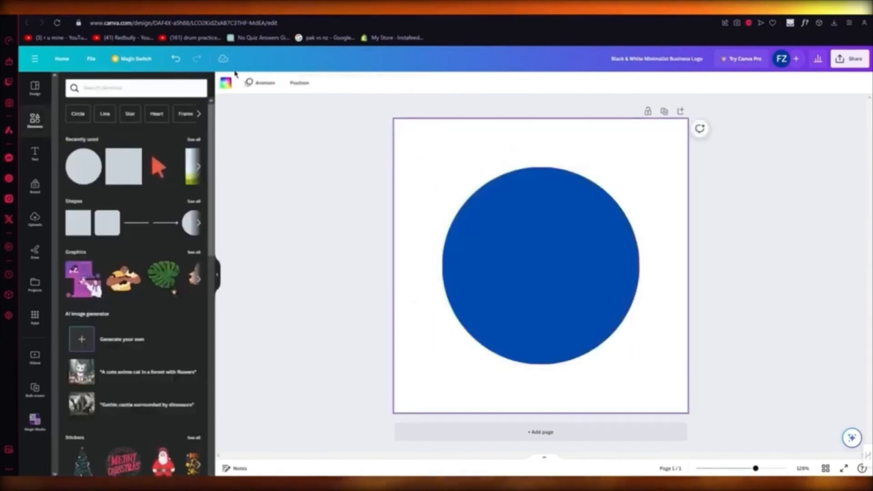
click(227, 83)
click(166, 295)
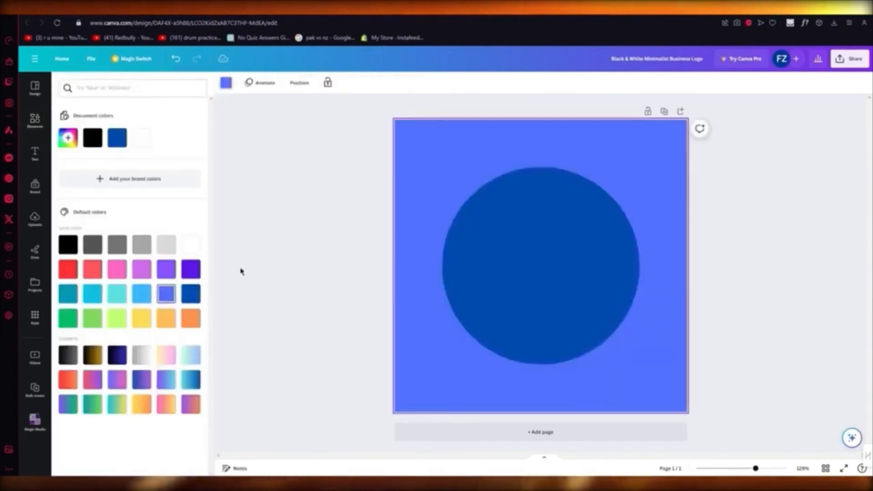
click(68, 318)
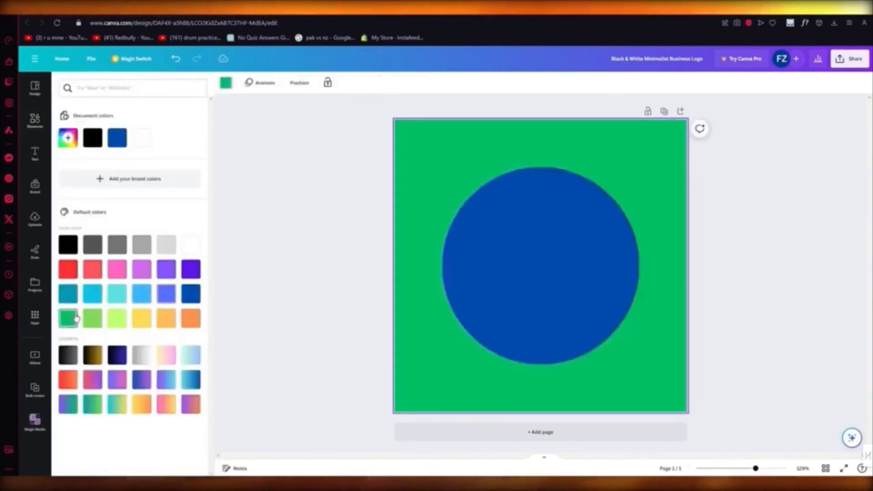
click(296, 284)
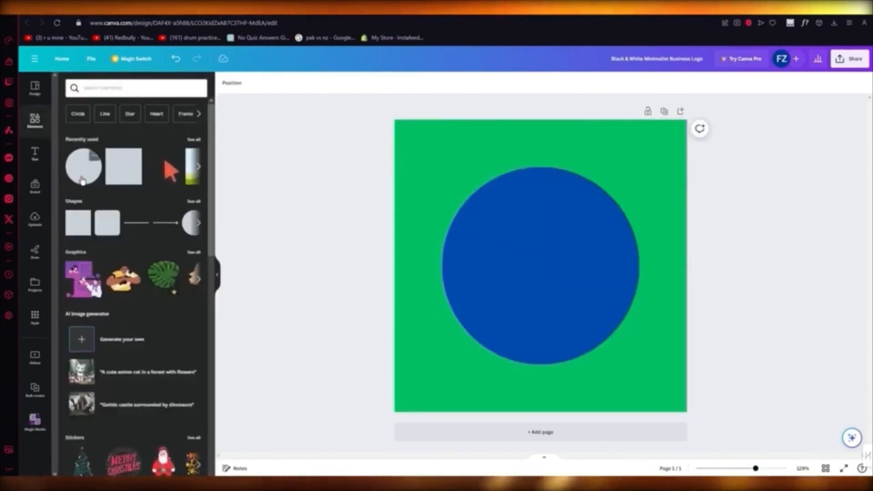
Add the recently used GOLDEN HOUR text style to the page and scale it to fit inside the blue circle.
click(35, 154)
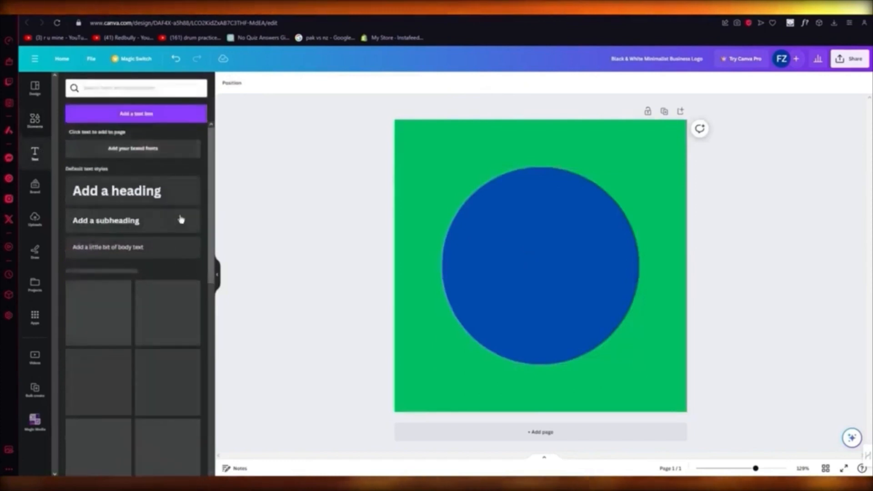
scroll(177, 246, down, 2)
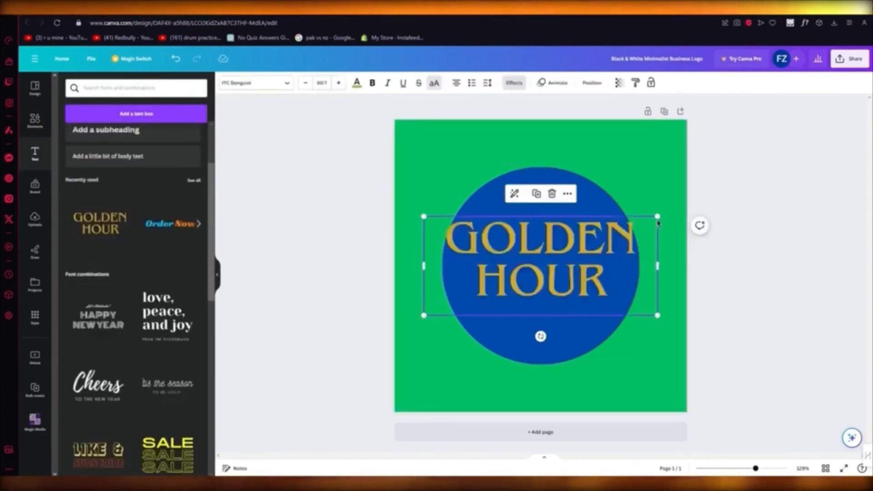
click(674, 240)
drag(582, 240, 468, 241)
click(780, 244)
click(600, 253)
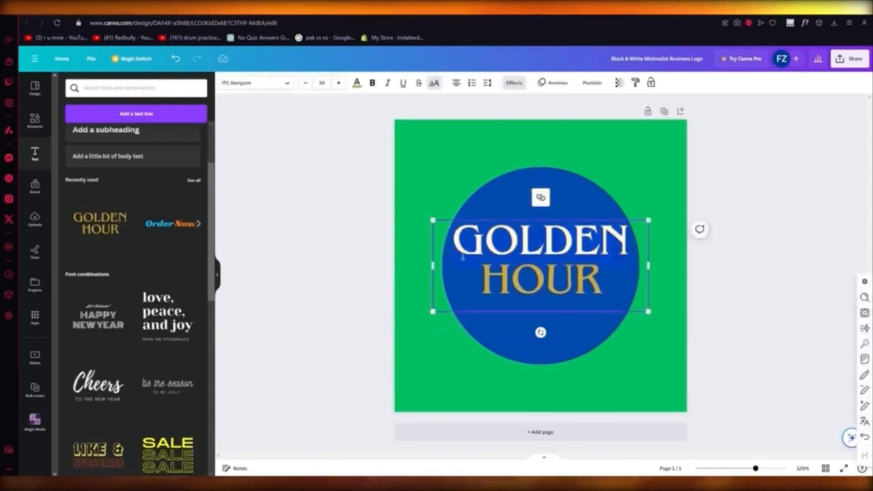
Replace the GOLDEN HOUR text with "JOHN SHOES" on two lines.
drag(610, 287, 455, 233)
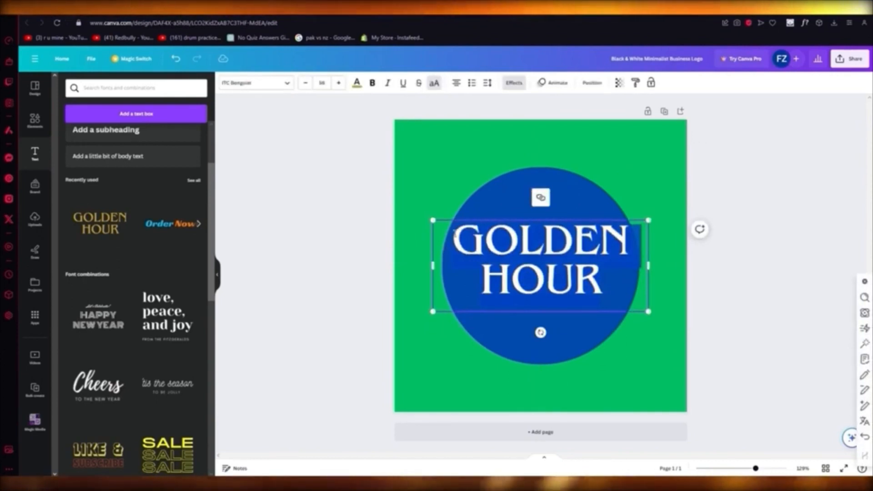
text(JOHN)
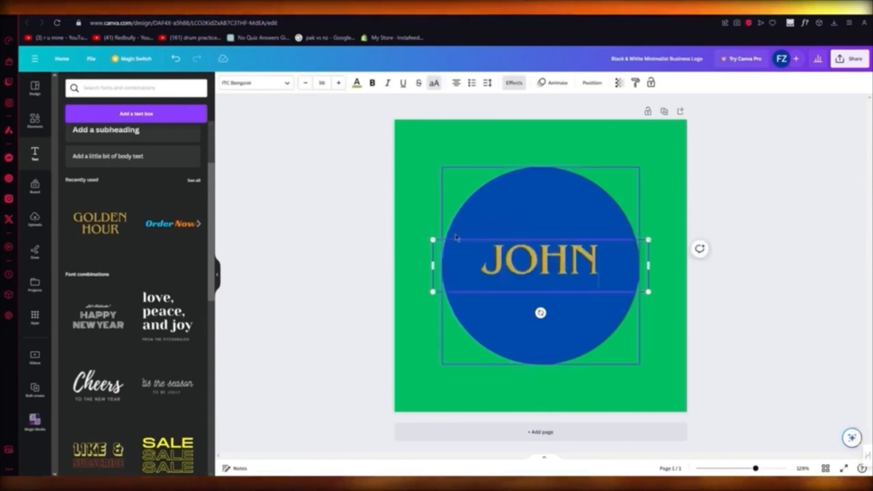
key(Return)
text(SHOES)
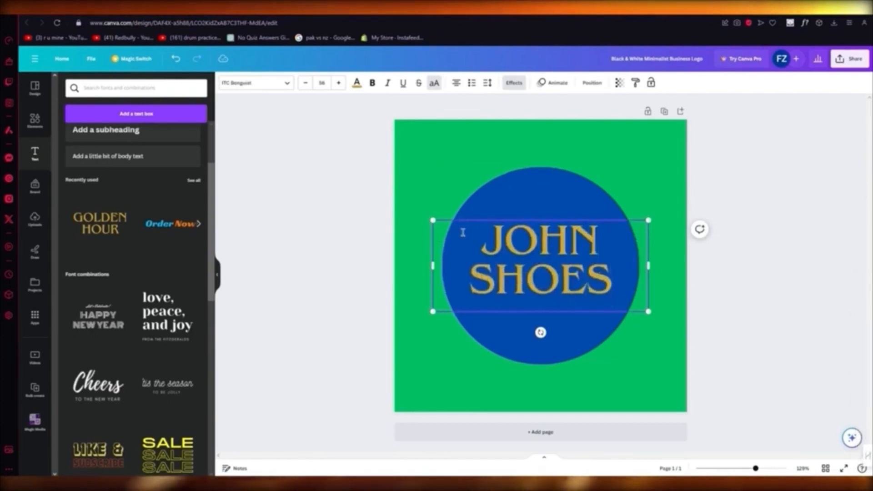
click(810, 191)
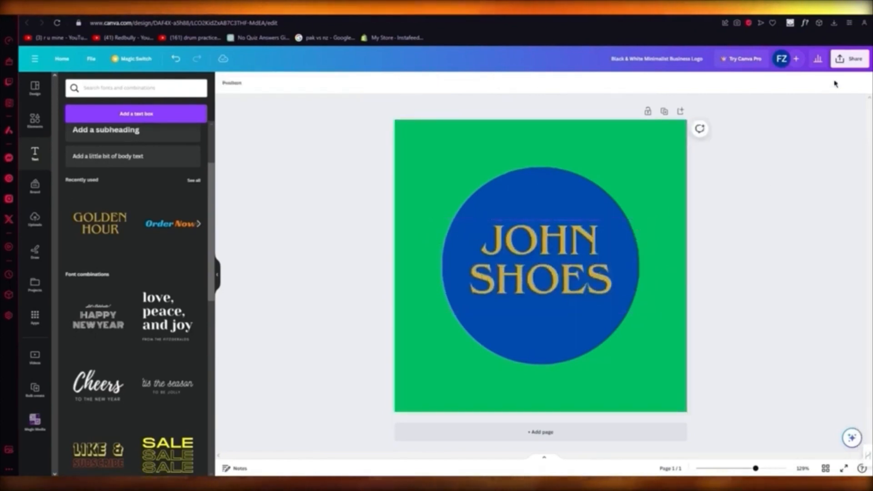
Open the download options for the finished logo design.
click(846, 66)
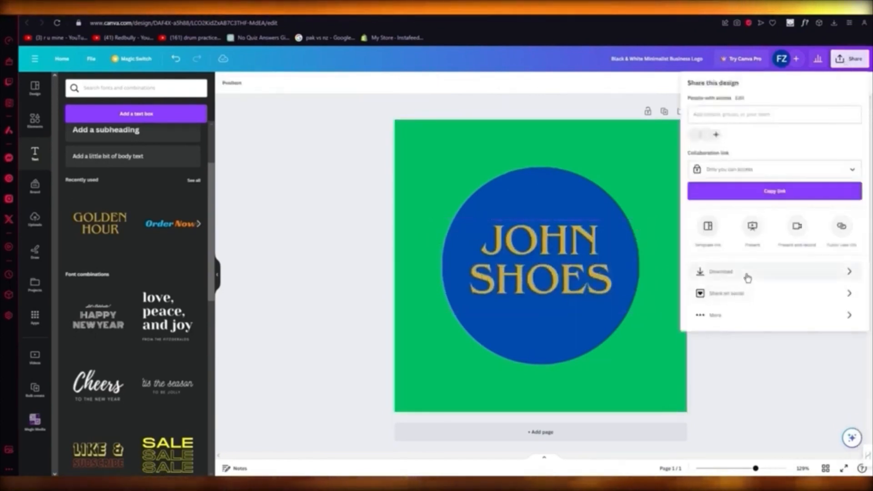
click(709, 274)
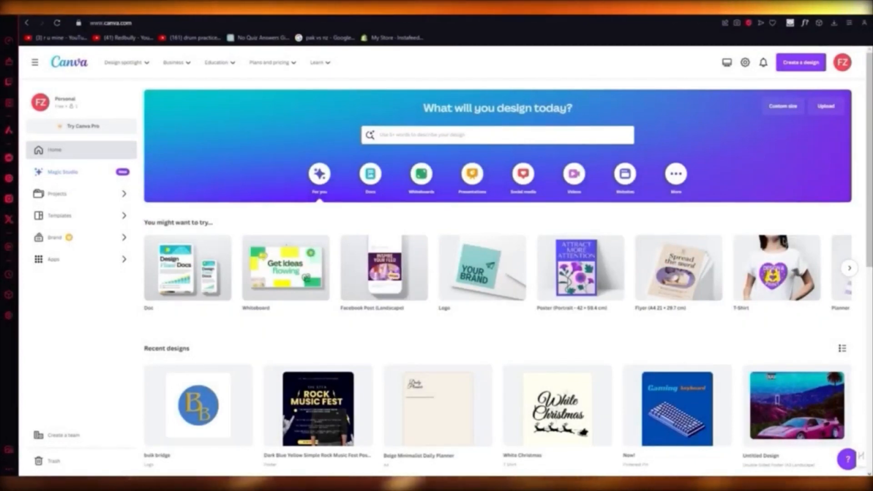
Find the video design type among the new design options and create a blank Video design.
scroll(410, 306, down, 9)
scroll(719, 224, up, 9)
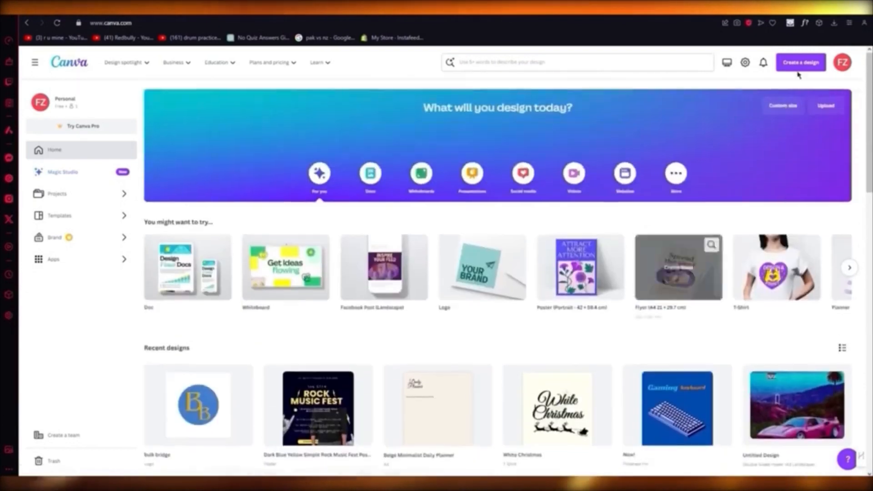
click(800, 63)
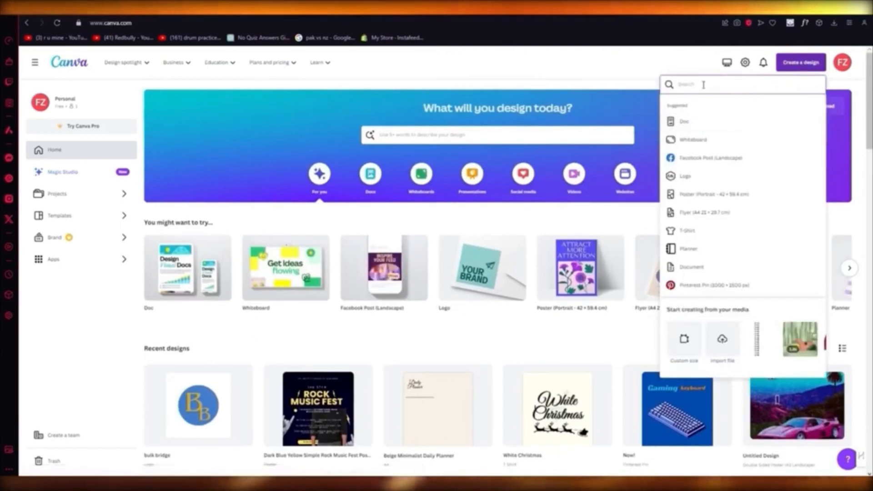
text(deo)
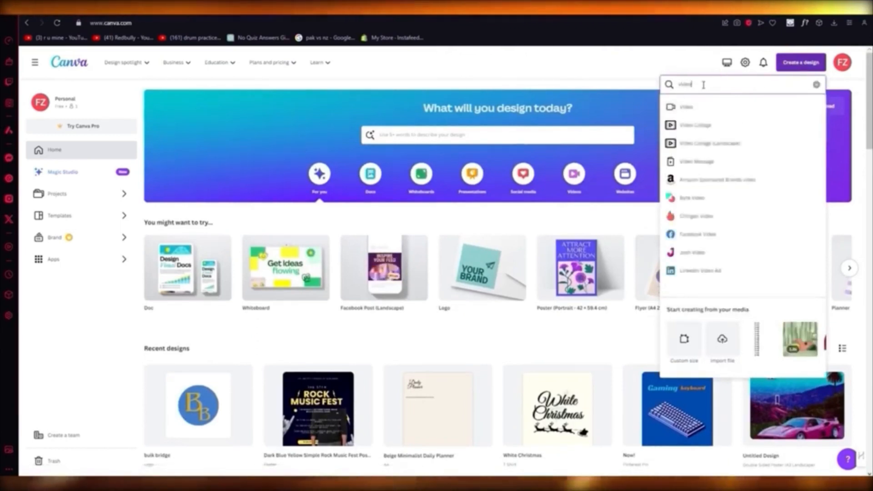
click(722, 113)
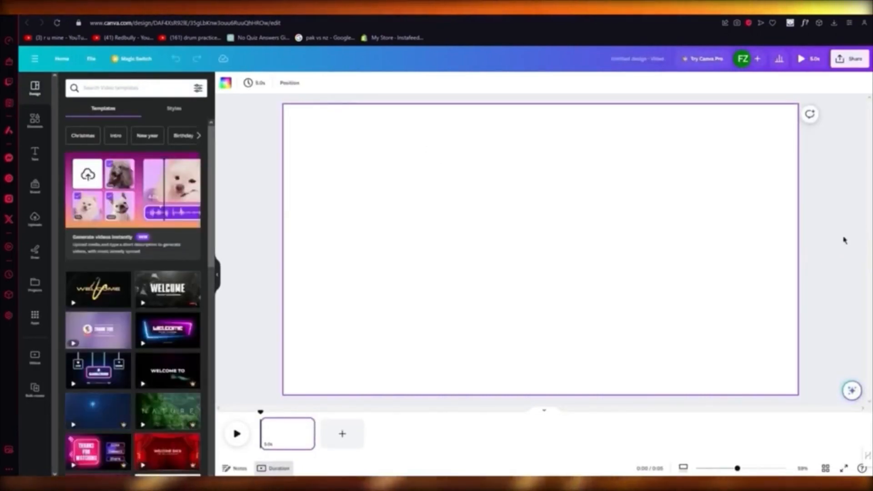
Open the D-ID website (d-id.com) in a new browser tab.
click(255, 10)
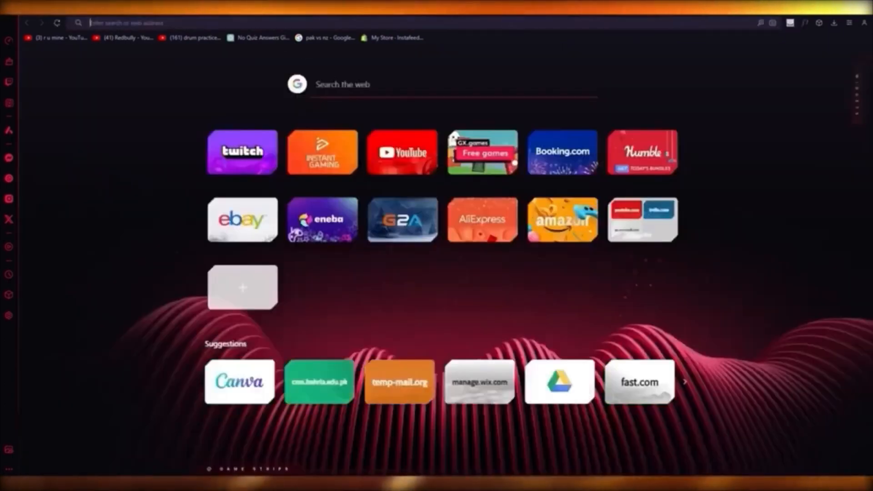
text(d)
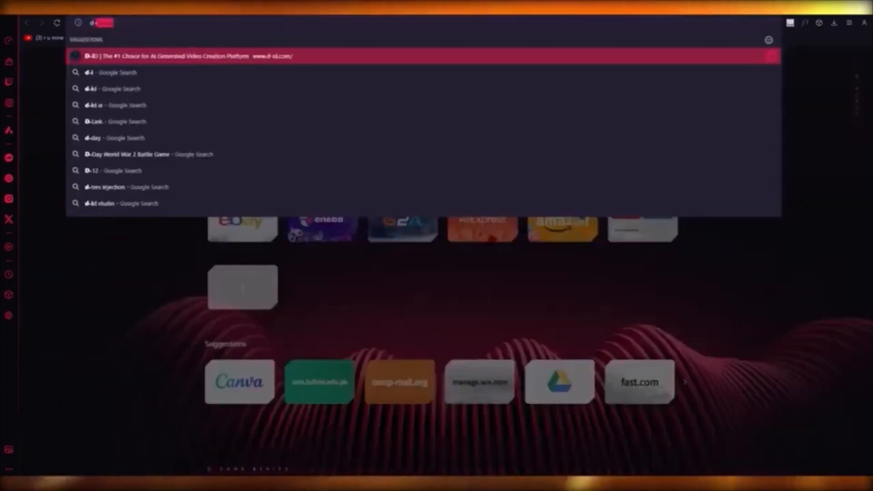
key(Return)
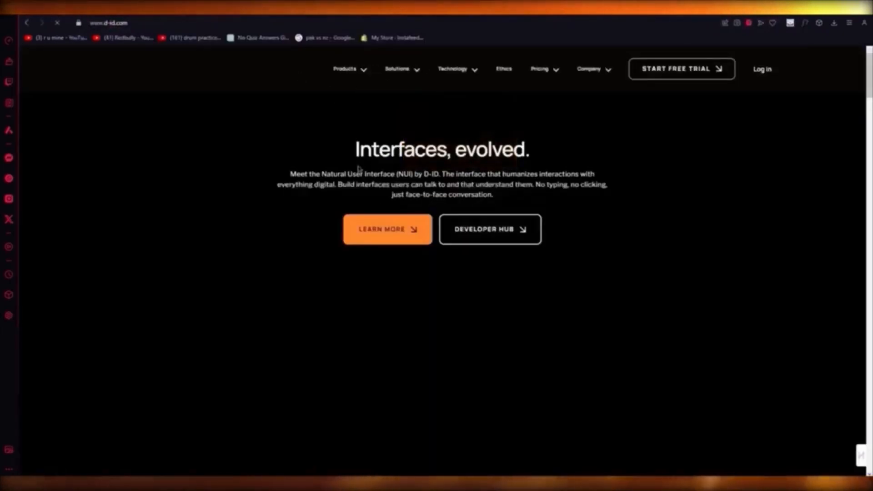
Look through the D-ID home page, including its introduction and the section on the evolution of interfaces.
drag(353, 148, 629, 168)
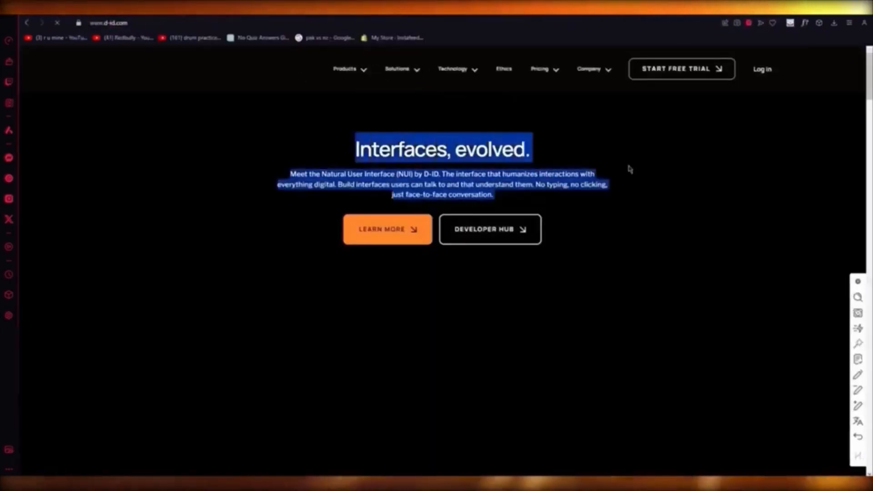
scroll(610, 215, down, 5)
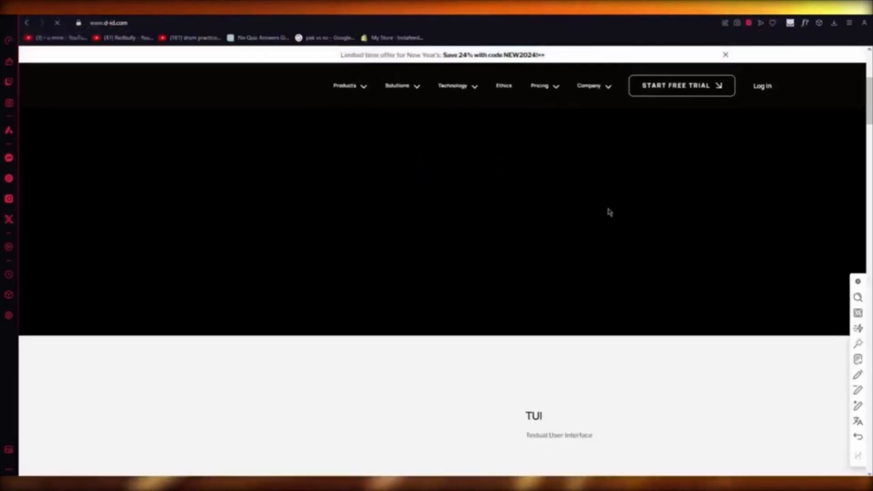
scroll(608, 210, down, 5)
scroll(425, 212, down, 4)
scroll(426, 212, up, 3)
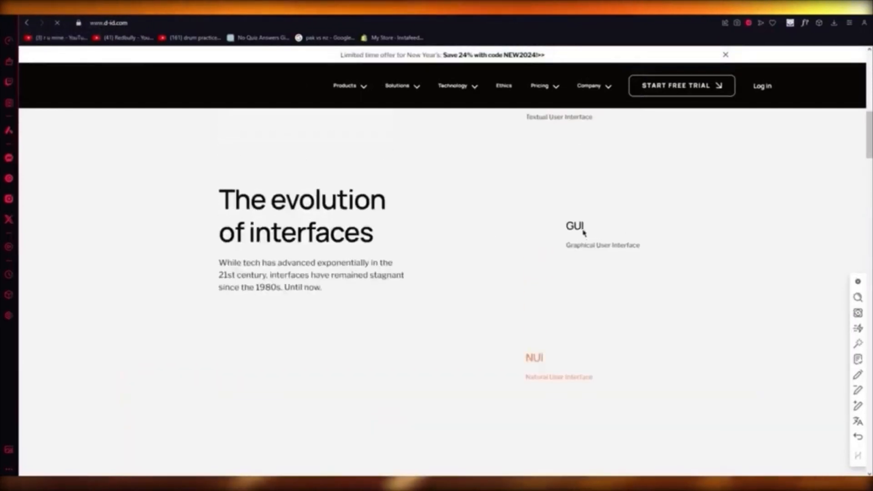
scroll(404, 201, down, 5)
scroll(403, 205, up, 3)
scroll(412, 173, up, 8)
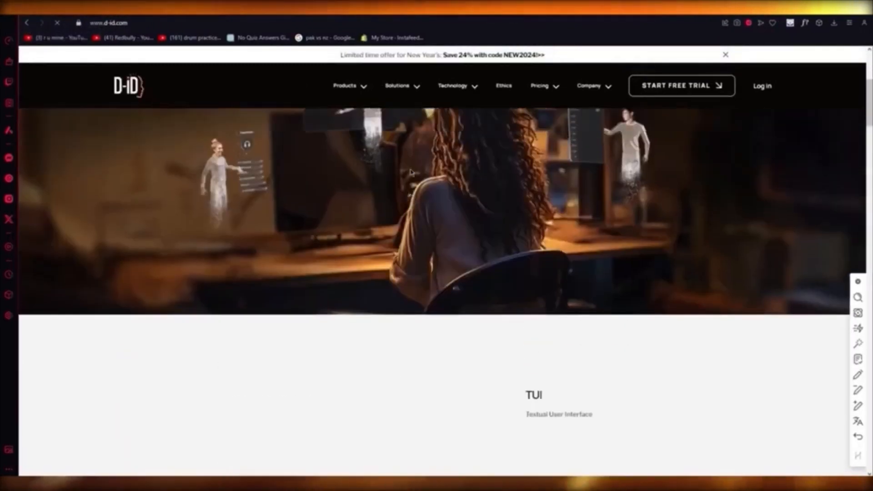
scroll(348, 305, down, 2)
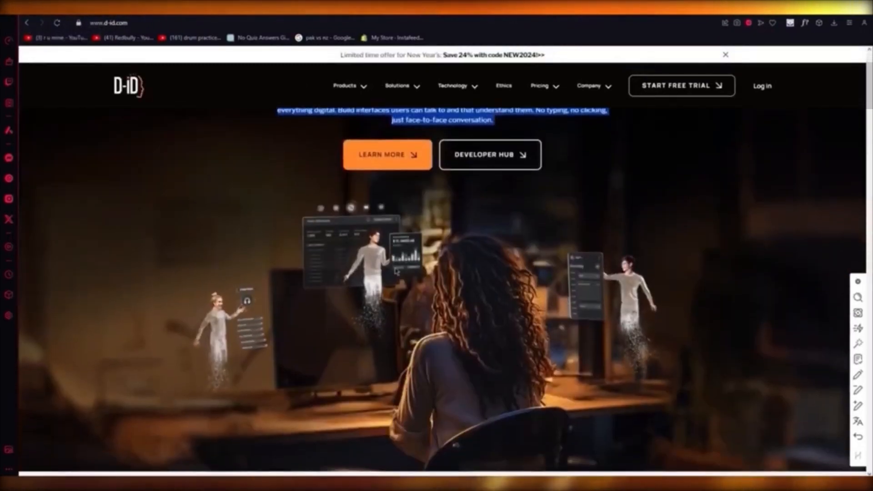
scroll(347, 305, up, 2)
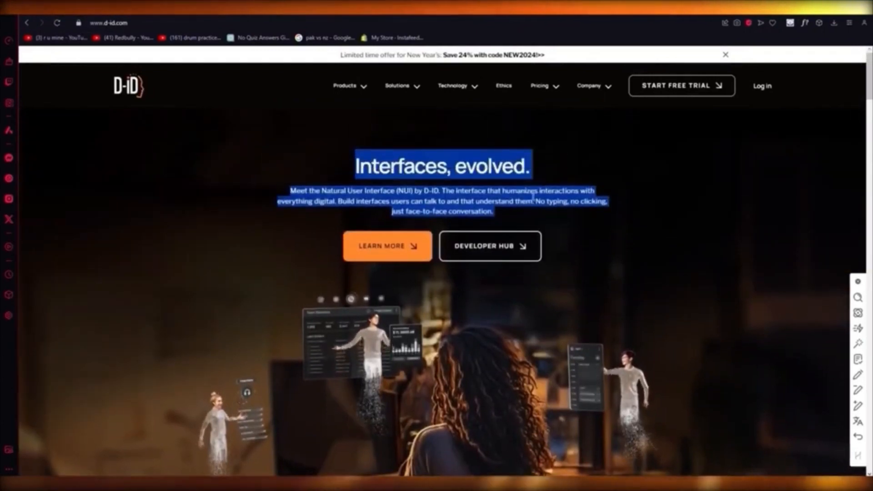
click(564, 197)
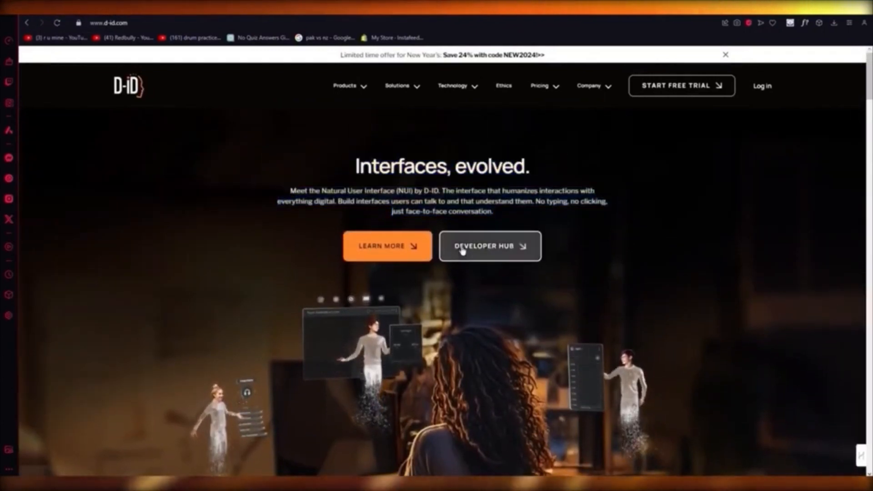
scroll(463, 252, down, 2)
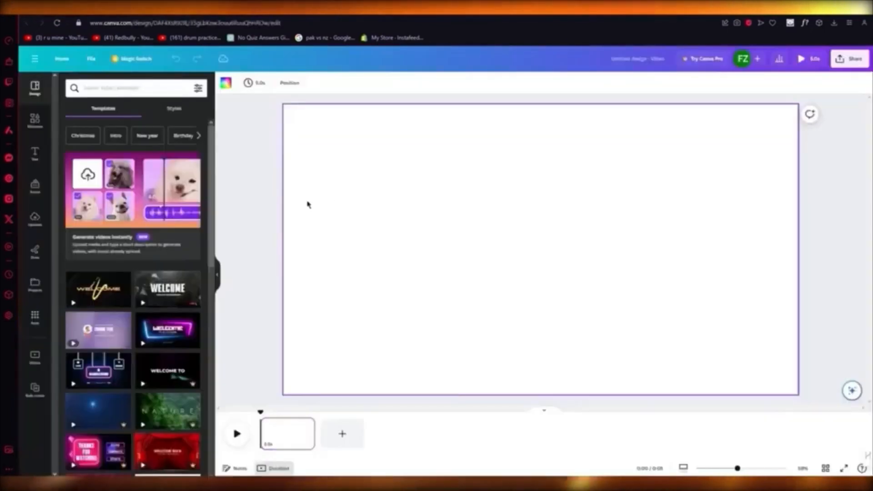
Switch back to Canva and apply the black-and-white "WELCOME TO MY CHANNEL" template to the blank video page.
click(186, 308)
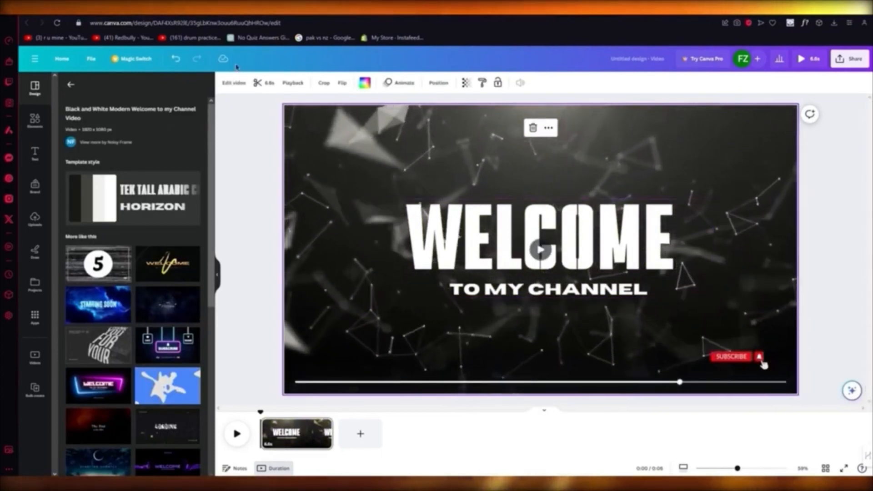
Look over the background video's effects and adjustment options and the Magic Switch conversion options.
click(233, 83)
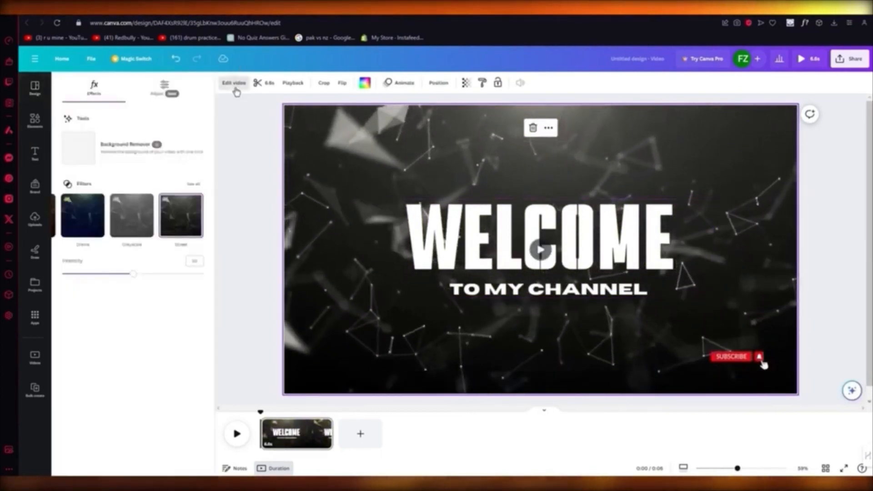
click(172, 94)
click(95, 89)
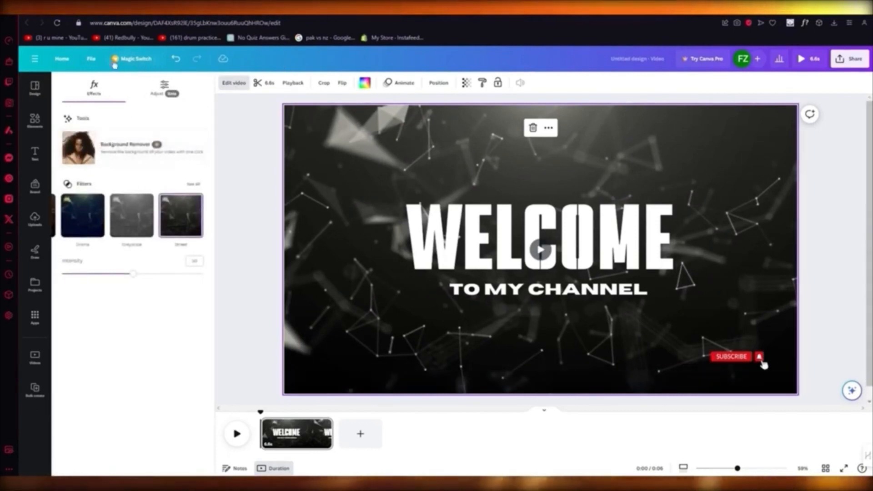
click(141, 58)
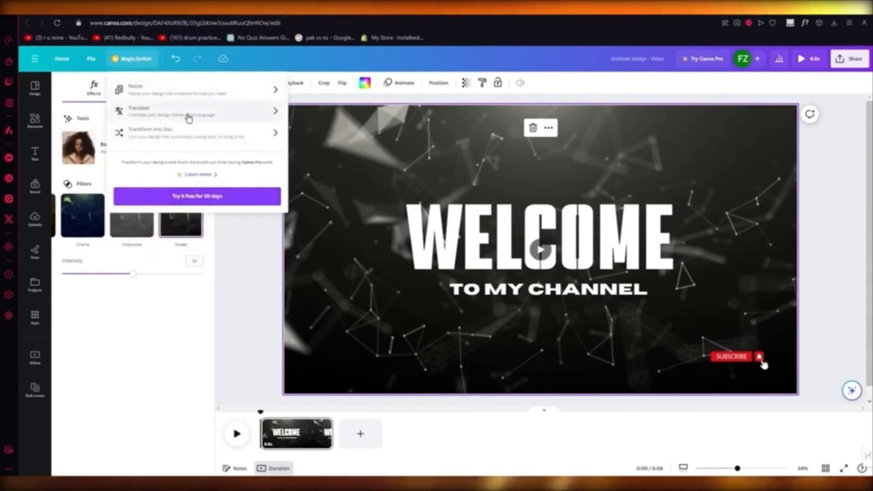
click(267, 241)
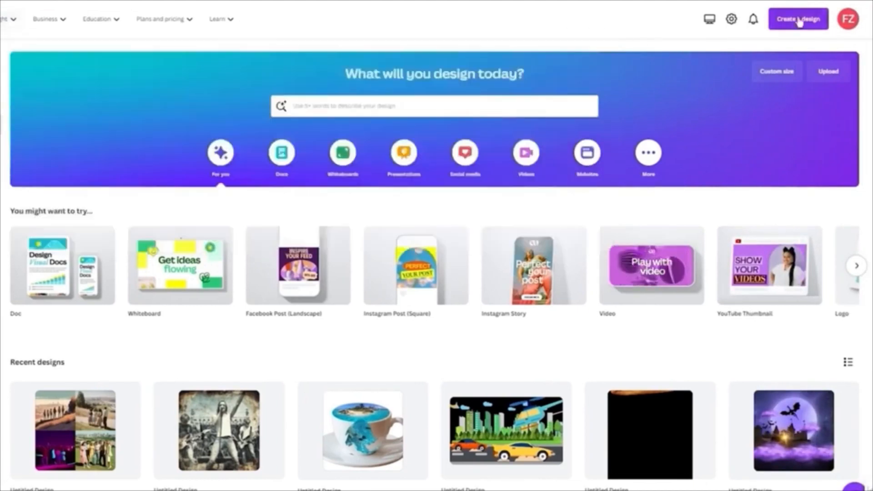
Search the new design types for "logo" and create a blank Logo design.
click(799, 21)
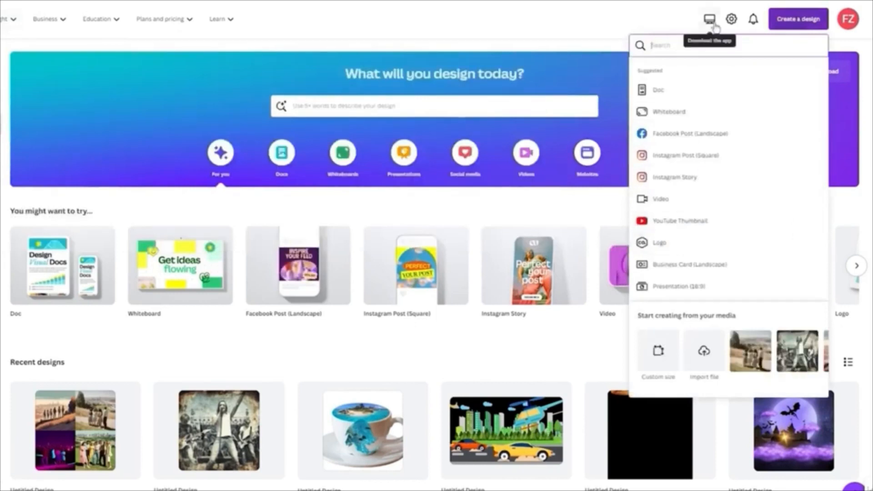
text(logo)
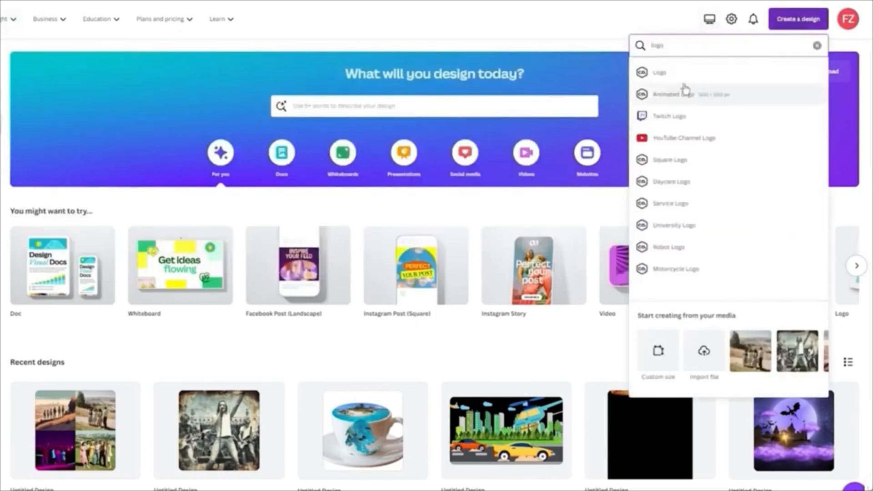
click(694, 79)
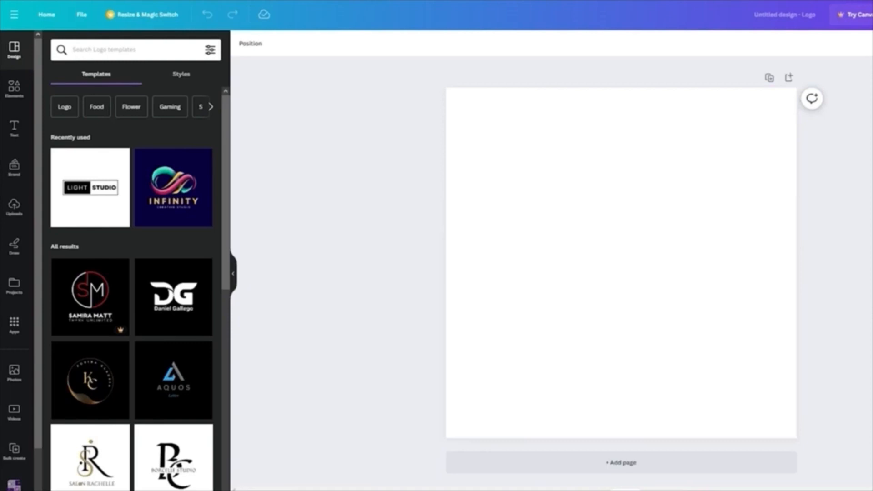
Set the blank logo page's background to the dark blue default solid color.
click(615, 227)
click(795, 195)
click(243, 43)
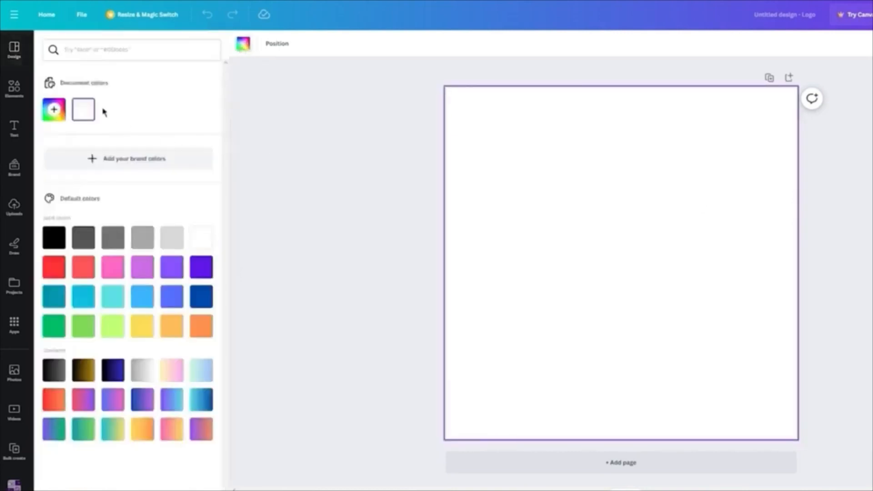
click(198, 297)
click(394, 198)
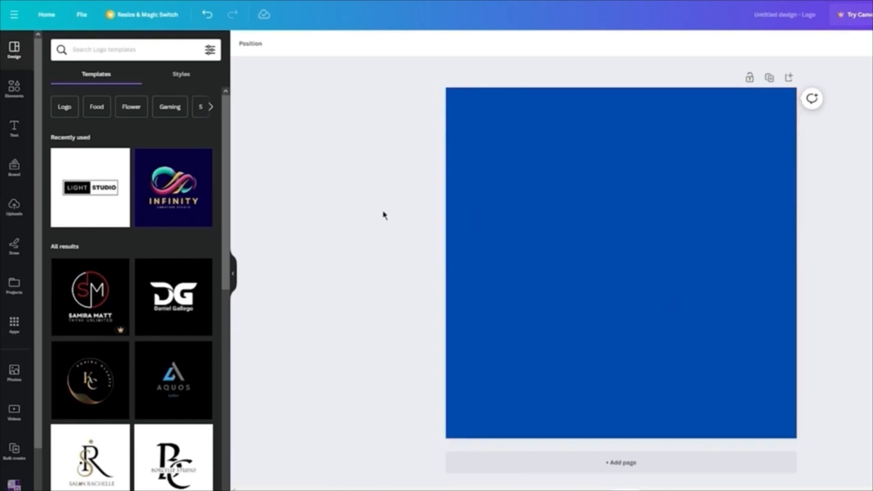
Search the elements for "texture" and add the dark portrait texture graphic with the red edge to the page.
click(15, 87)
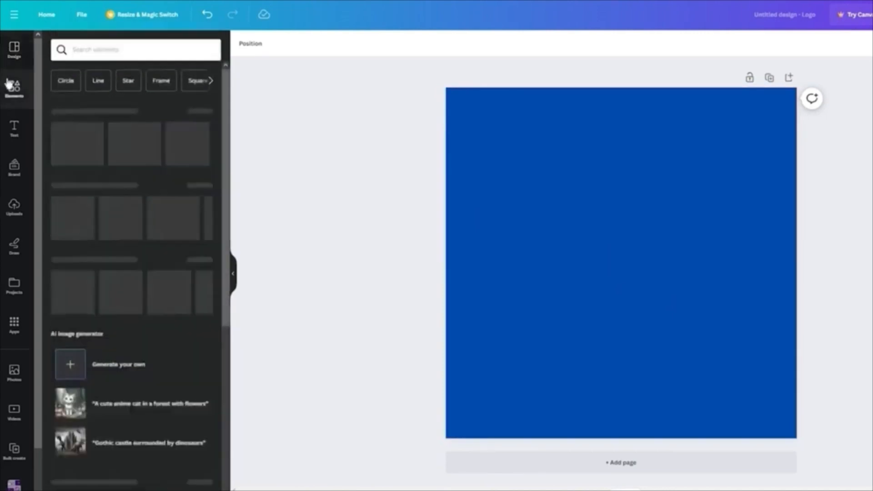
click(138, 50)
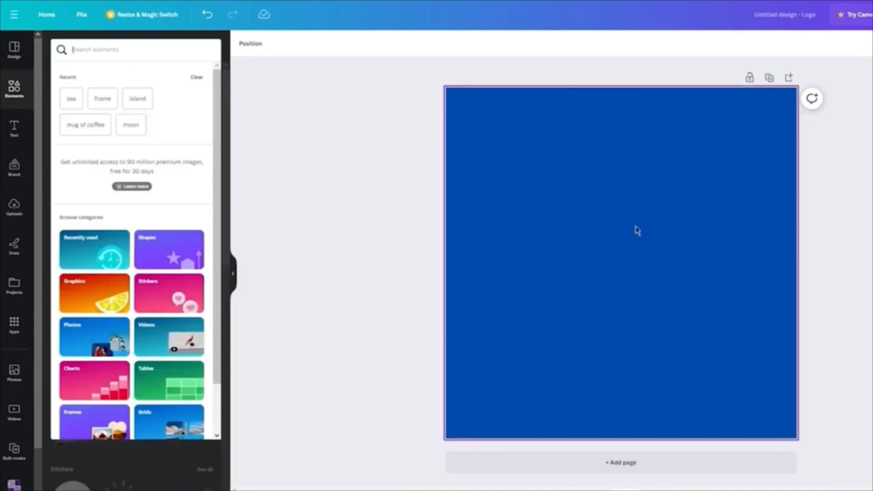
text(texture)
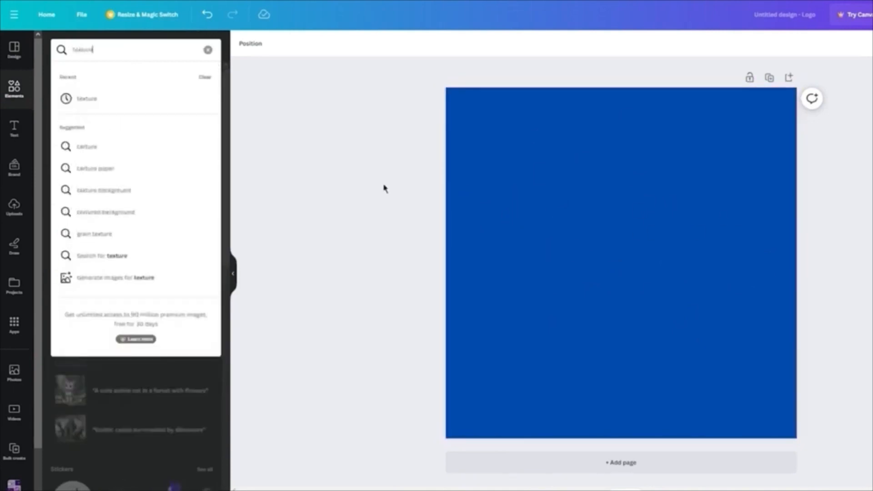
key(Return)
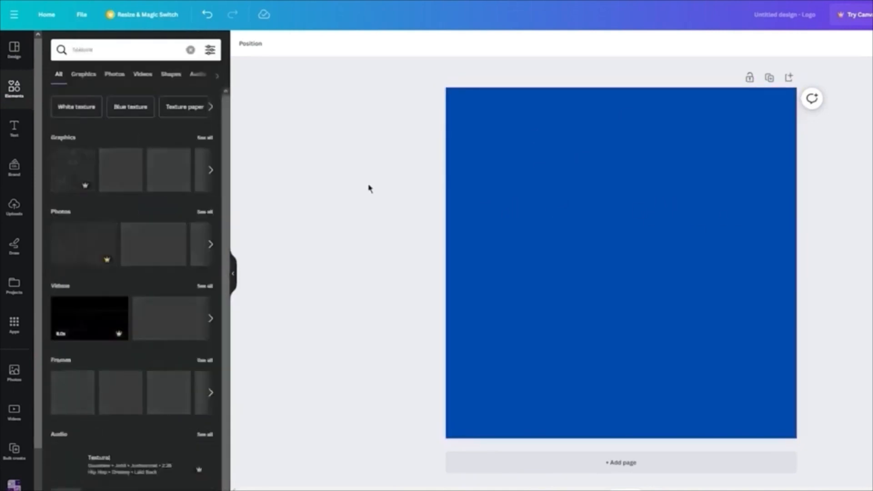
click(199, 145)
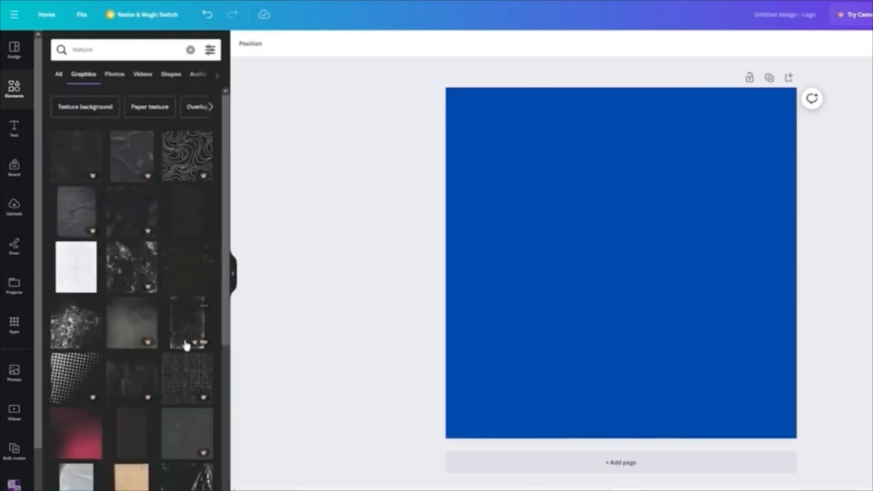
scroll(186, 344, down, 4)
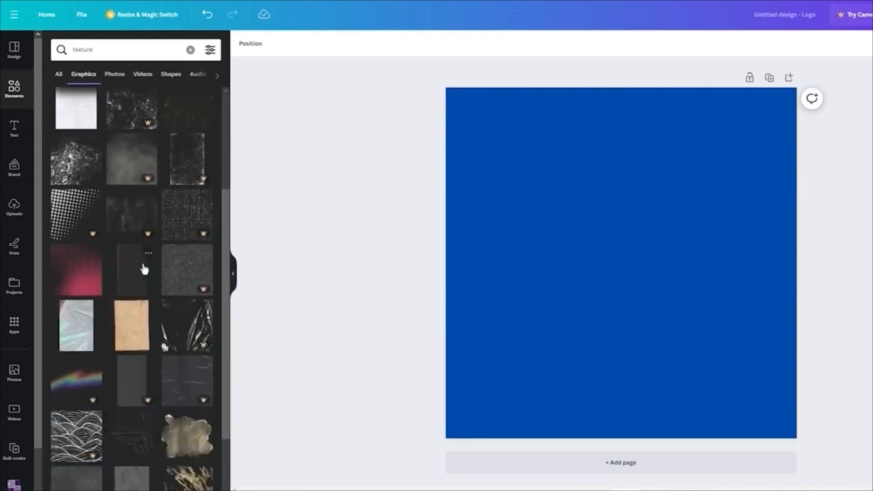
click(144, 269)
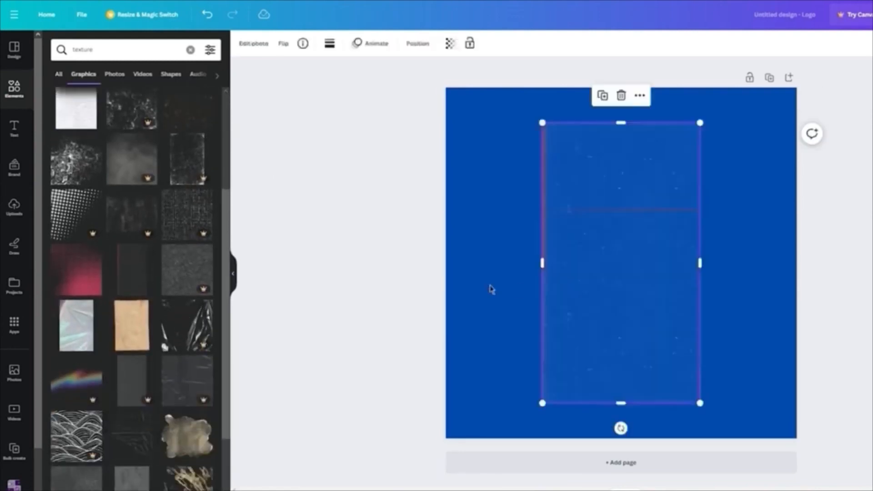
Enlarge the texture graphic and move it up so that it covers the entire blue page.
click(544, 265)
click(544, 264)
drag(544, 262, 255, 286)
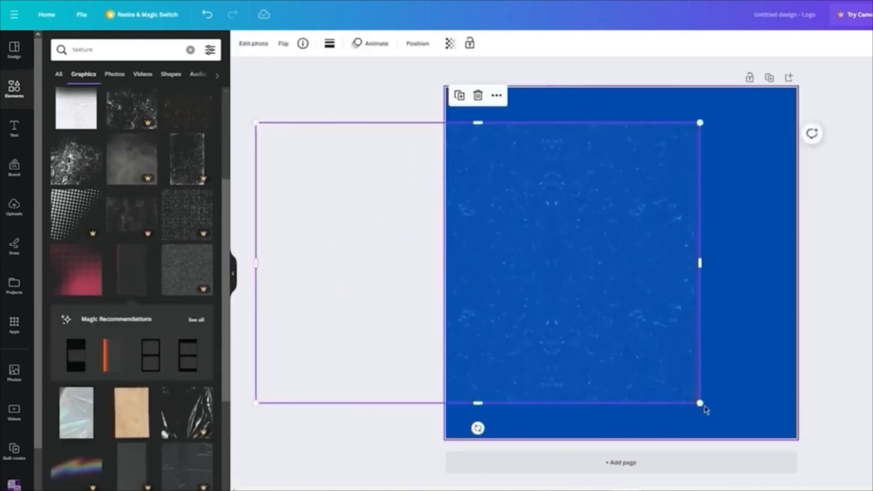
click(705, 410)
click(682, 396)
drag(700, 403, 872, 490)
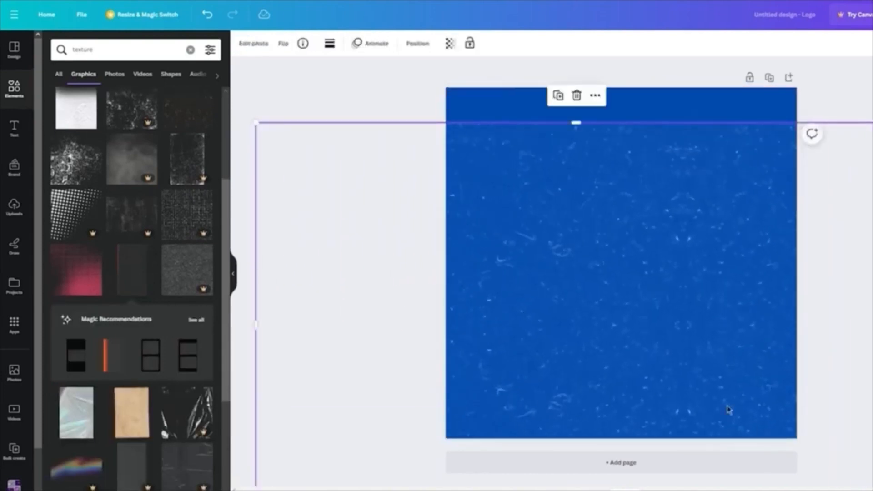
drag(727, 409, 724, 345)
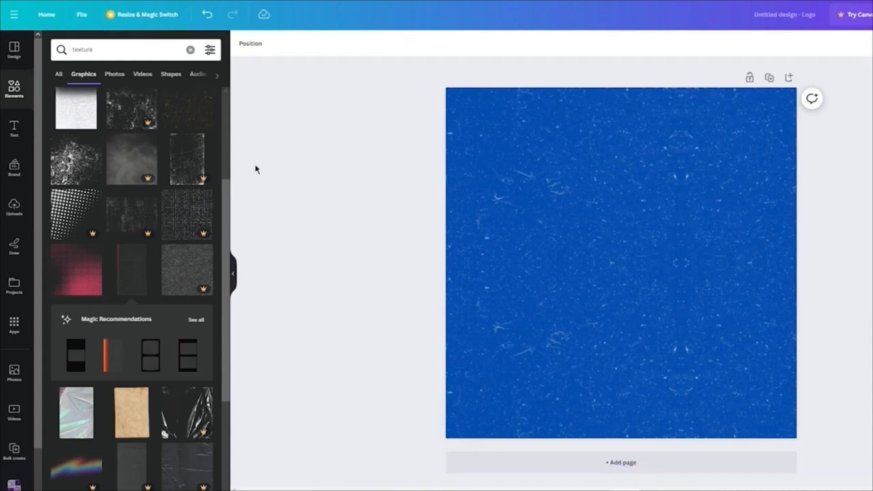
Search the elements for "shoes".
scroll(163, 120, up, 4)
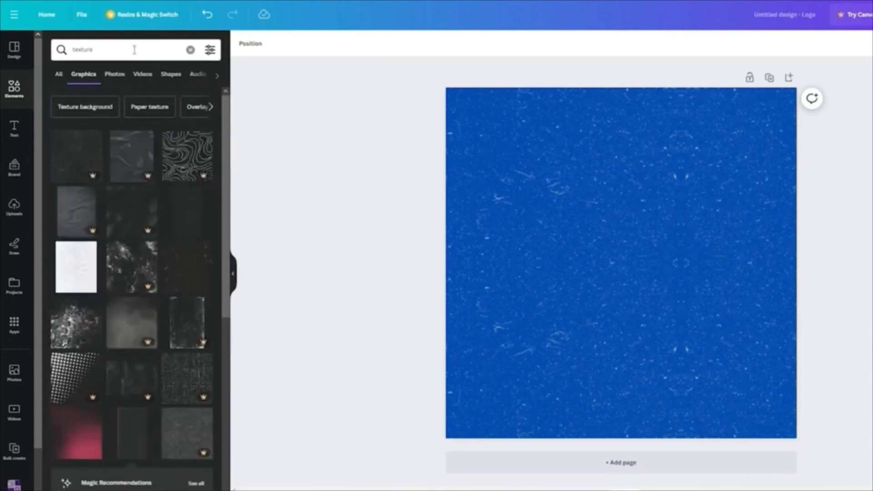
click(93, 49)
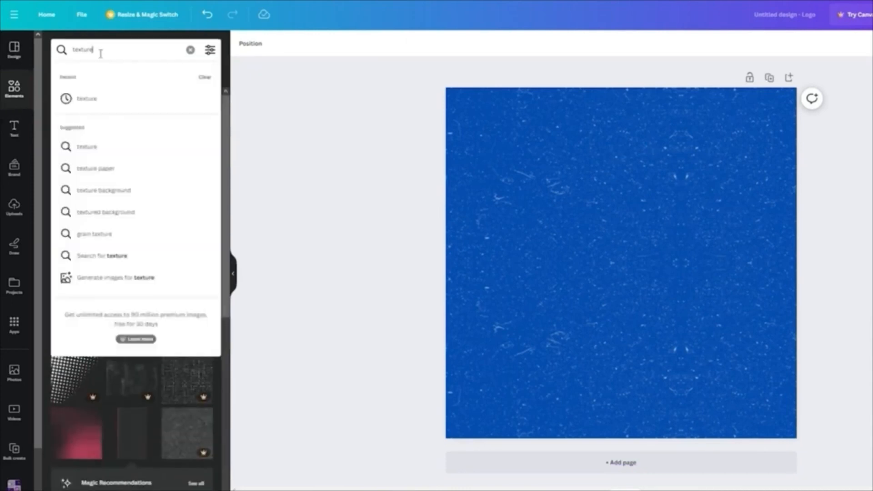
text(shoes)
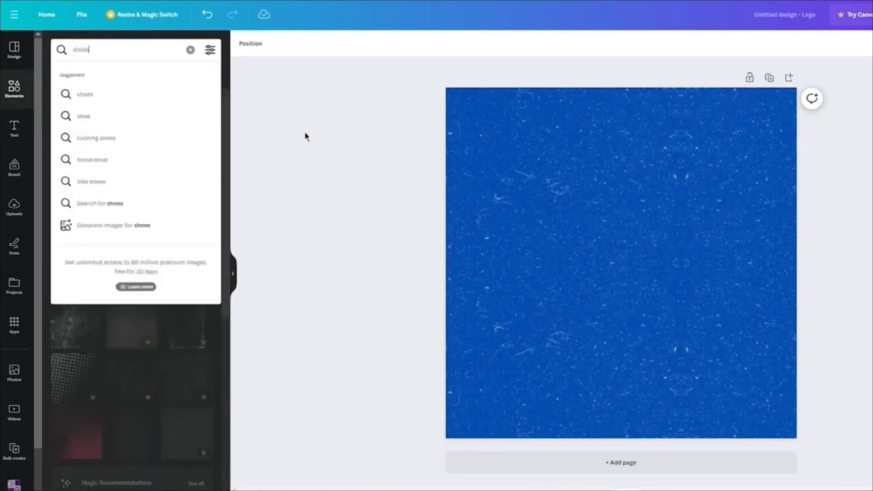
key(Return)
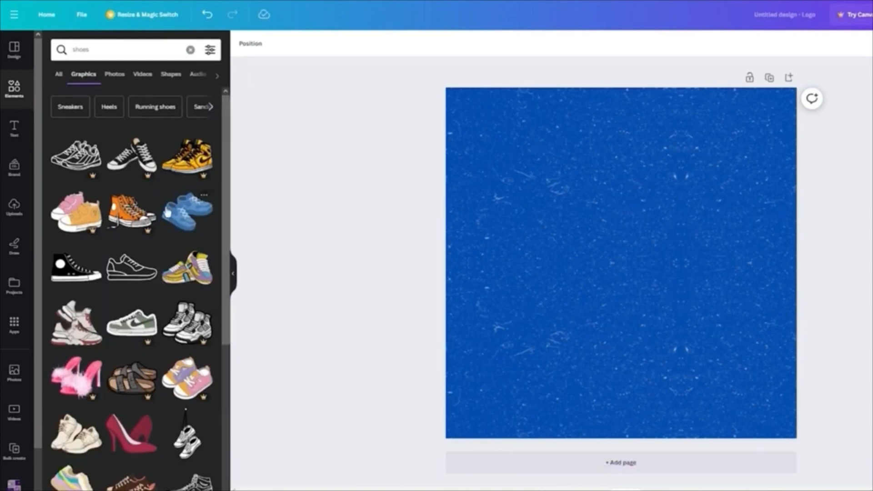
Add the hanging white sneakers graphic to the page, enlarge it slightly and move it to the page's middle.
scroll(109, 263, down, 3)
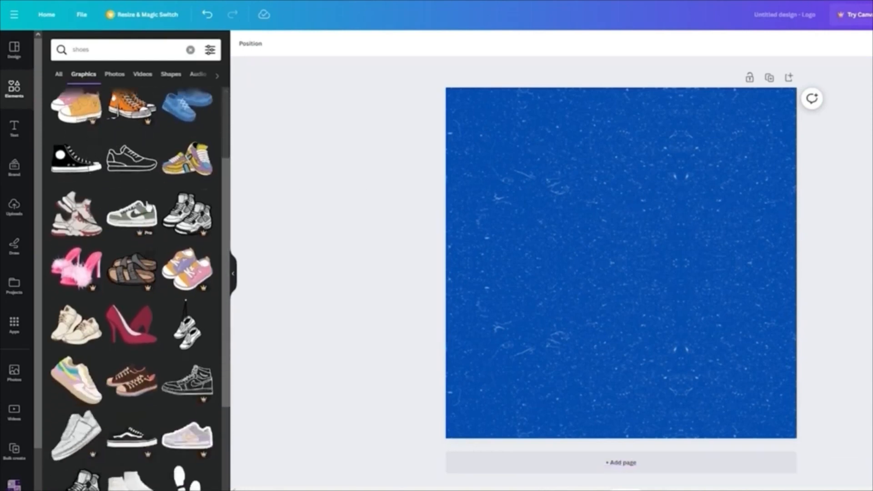
click(186, 325)
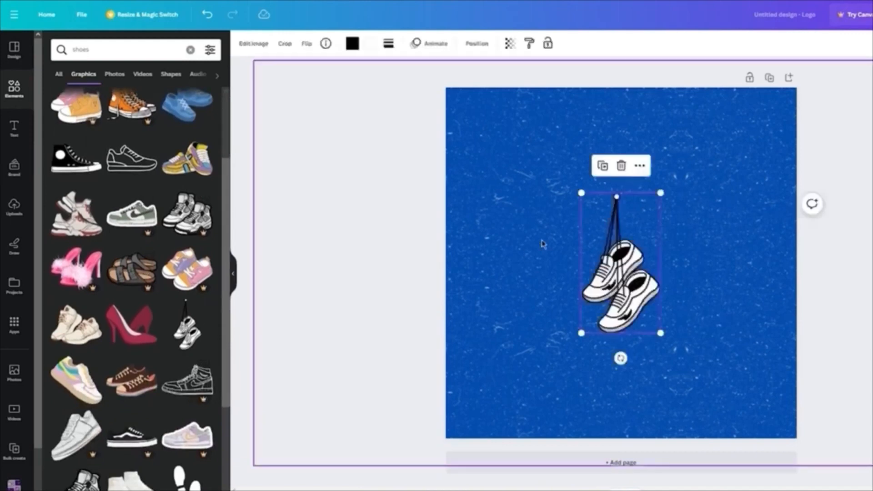
drag(660, 193, 718, 90)
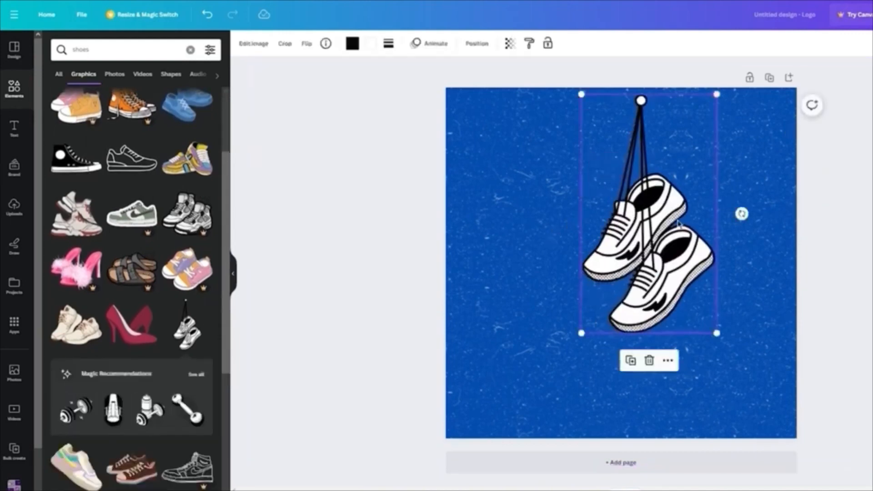
drag(676, 214, 640, 259)
drag(686, 124, 654, 187)
drag(606, 263, 623, 249)
click(482, 249)
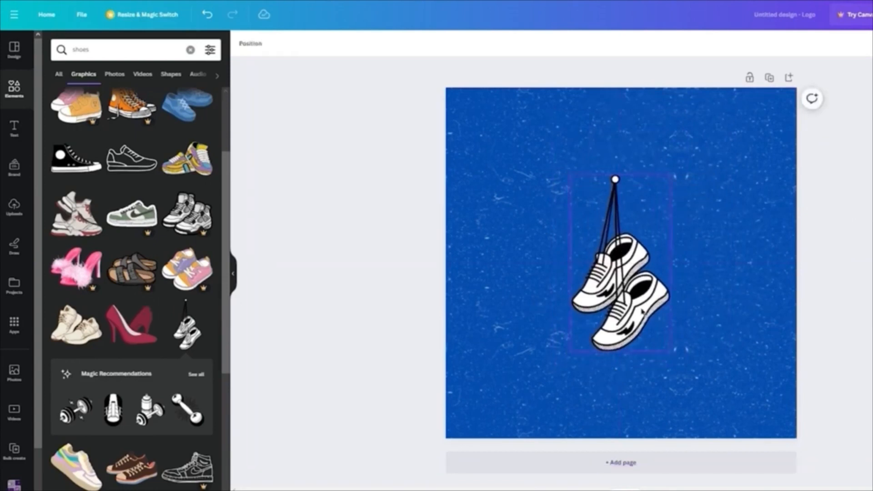
Add the black high-top sneaker graphic to the page and delete the hanging white sneakers.
scroll(185, 389, down, 3)
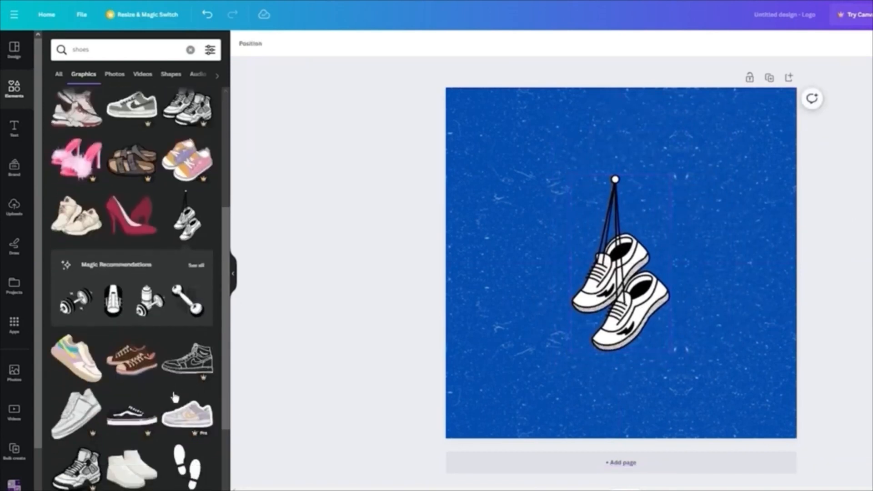
scroll(126, 365, up, 5)
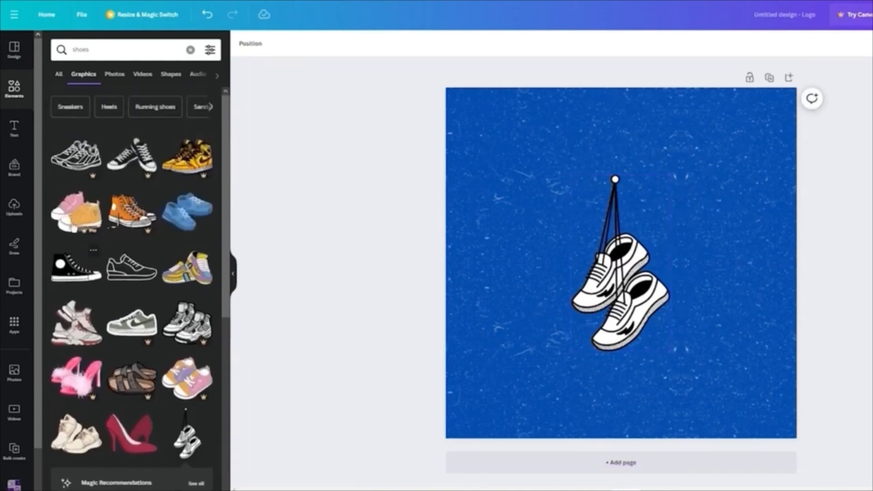
click(72, 266)
click(620, 337)
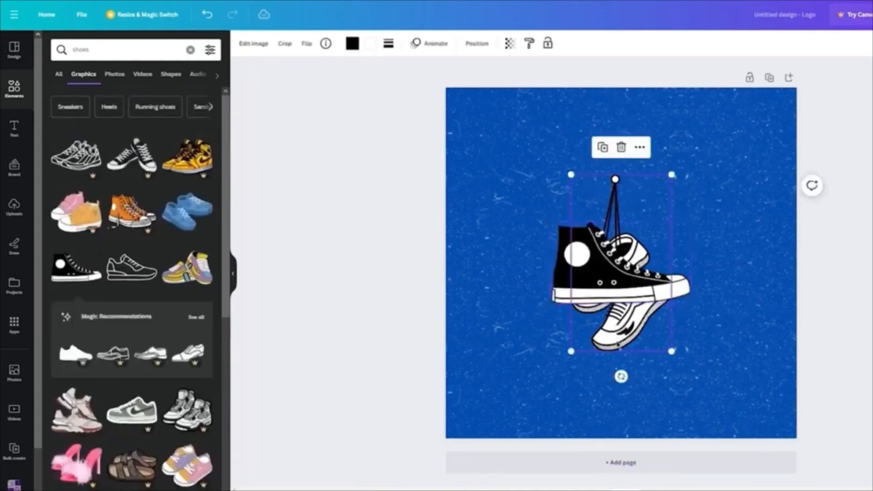
key(Delete)
click(637, 264)
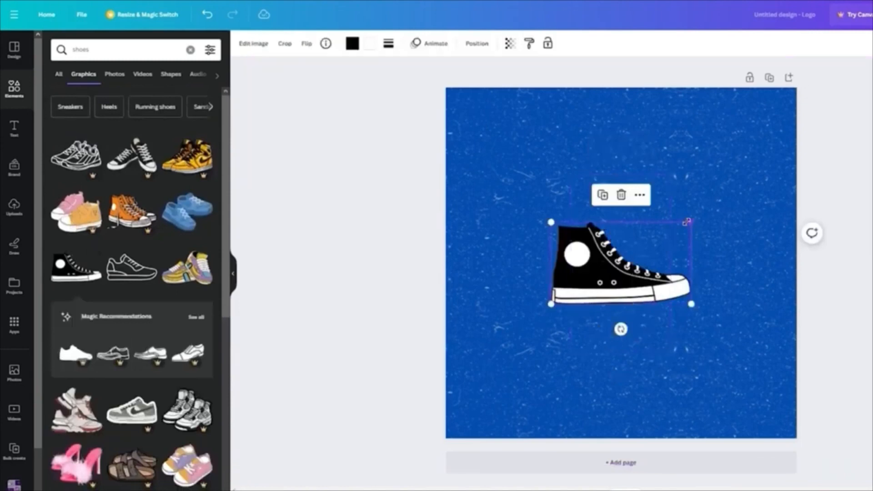
Enlarge the black high-top sneaker and center it on the blue page.
drag(690, 221, 766, 179)
drag(698, 271, 662, 290)
click(776, 275)
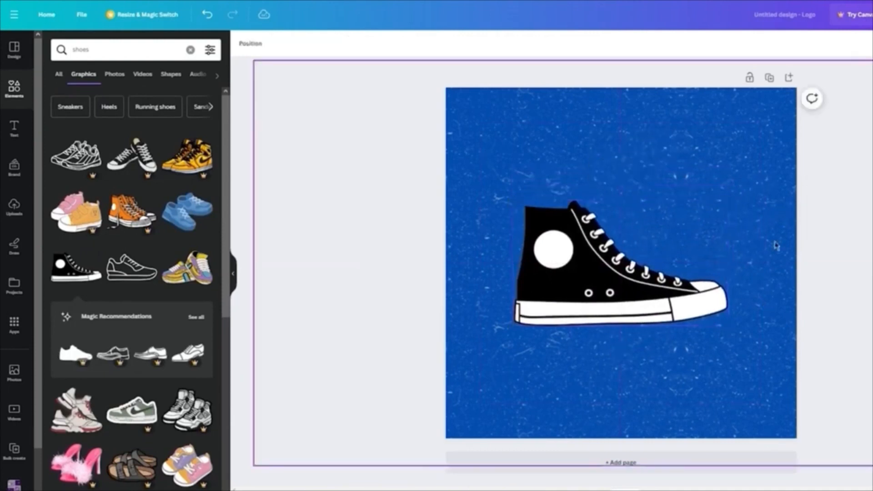
click(552, 262)
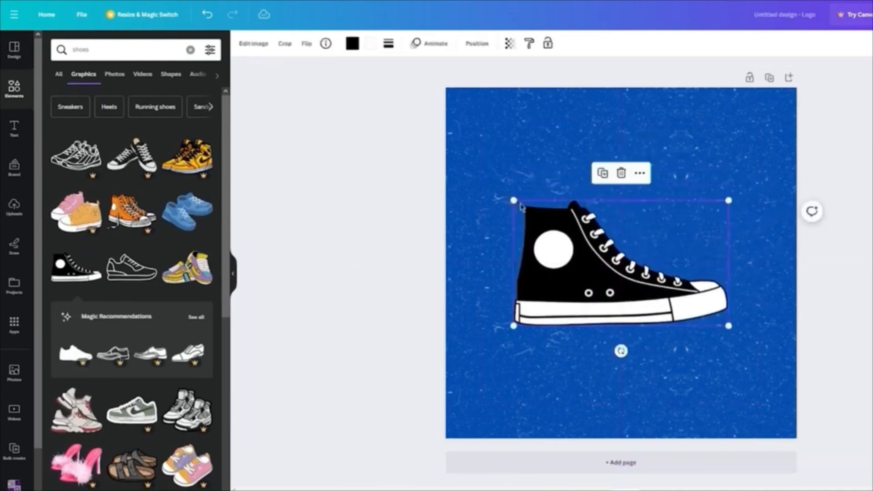
click(345, 226)
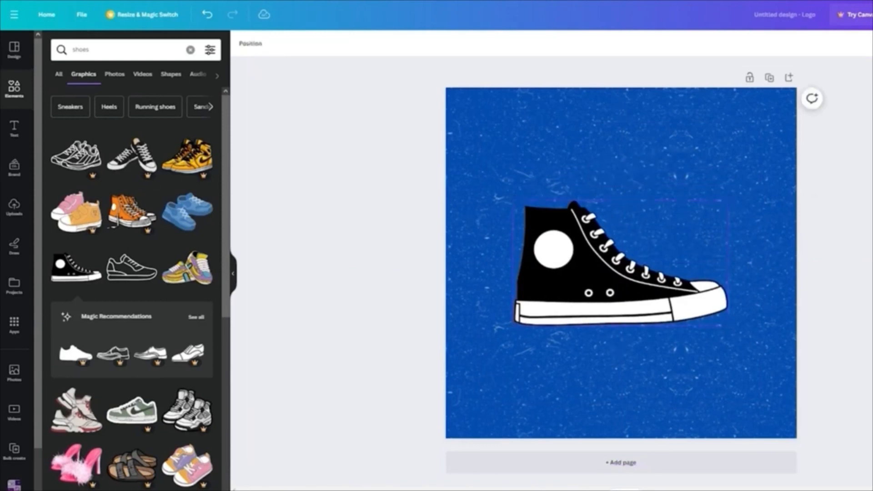
Add the blue and red "FREE DELIVERY" font combination to the page and place it over the sneaker.
click(13, 128)
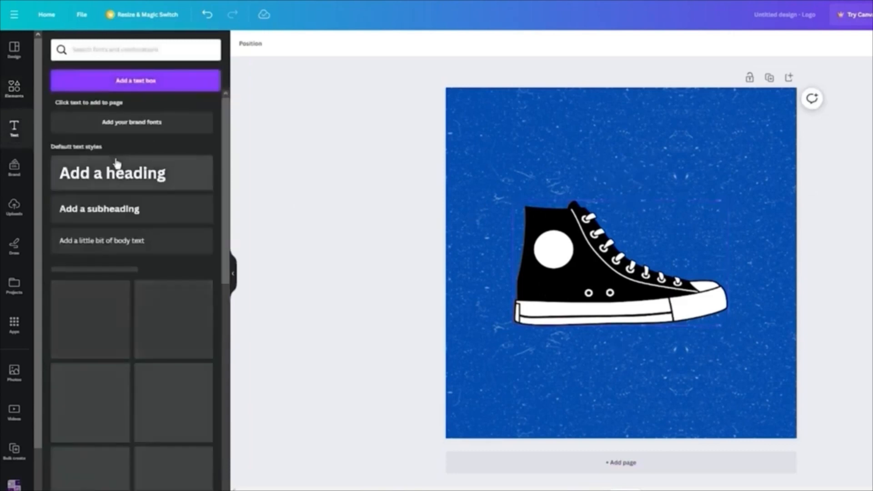
scroll(146, 255, down, 3)
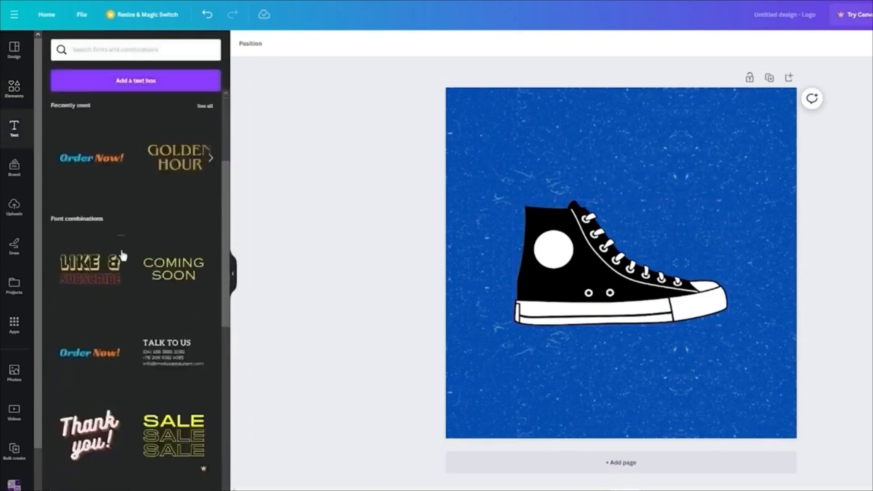
scroll(184, 326, down, 5)
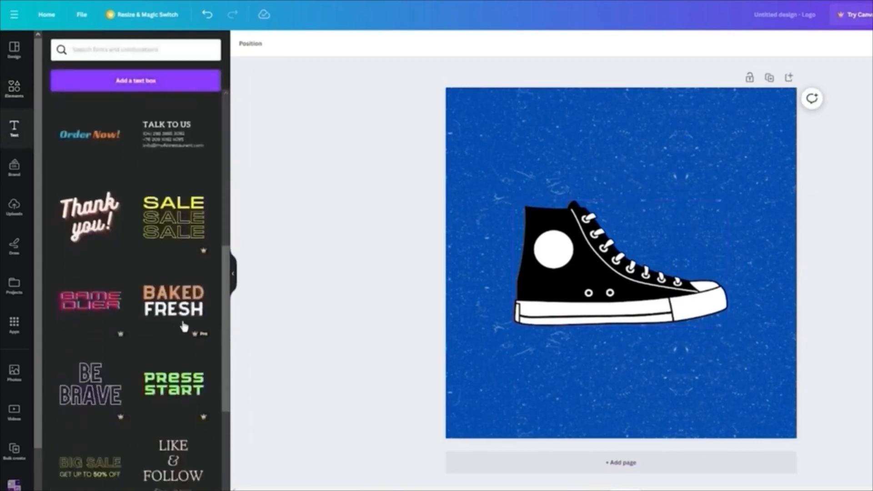
scroll(184, 325, down, 5)
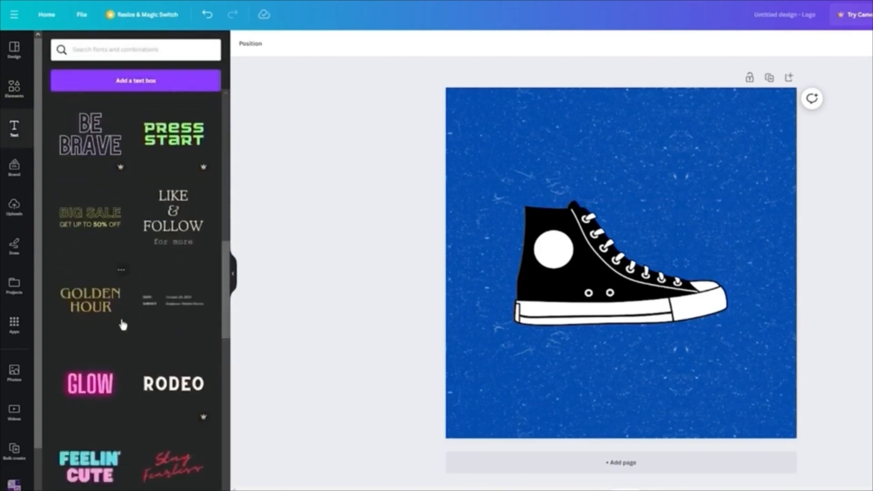
scroll(123, 324, down, 6)
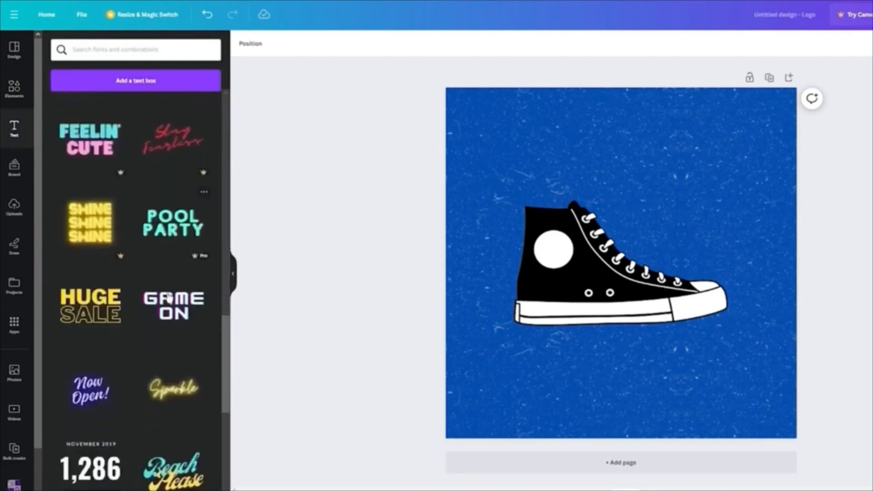
scroll(163, 318, down, 5)
scroll(95, 310, down, 4)
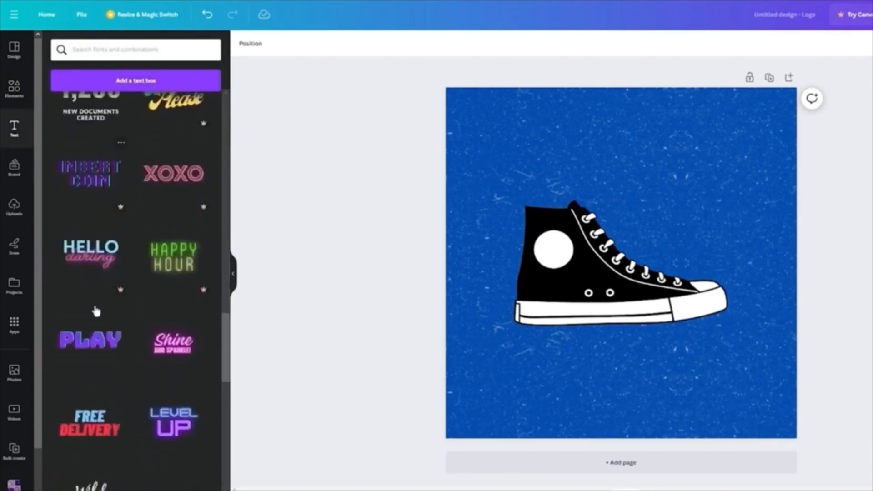
scroll(96, 311, down, 3)
scroll(96, 311, down, 3)
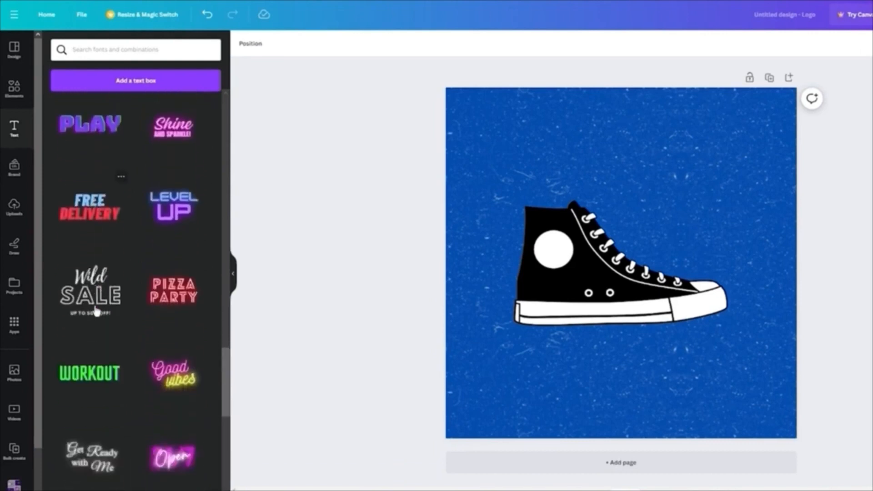
click(86, 220)
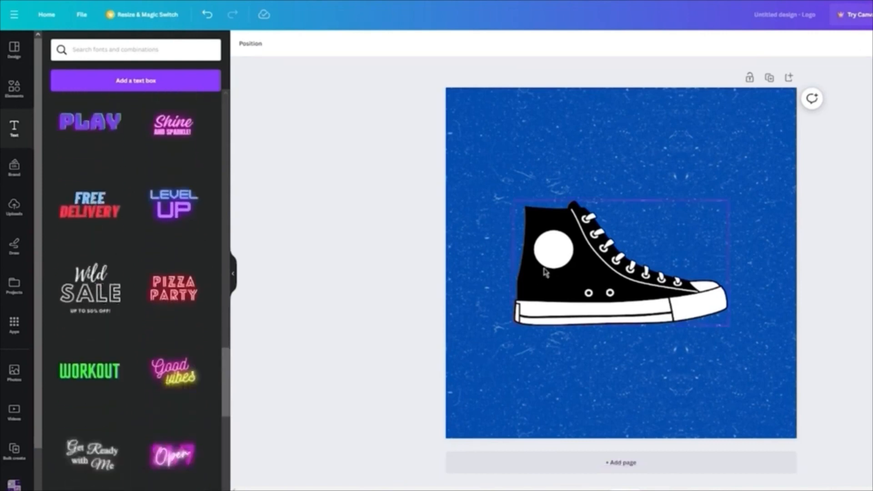
drag(621, 245, 613, 245)
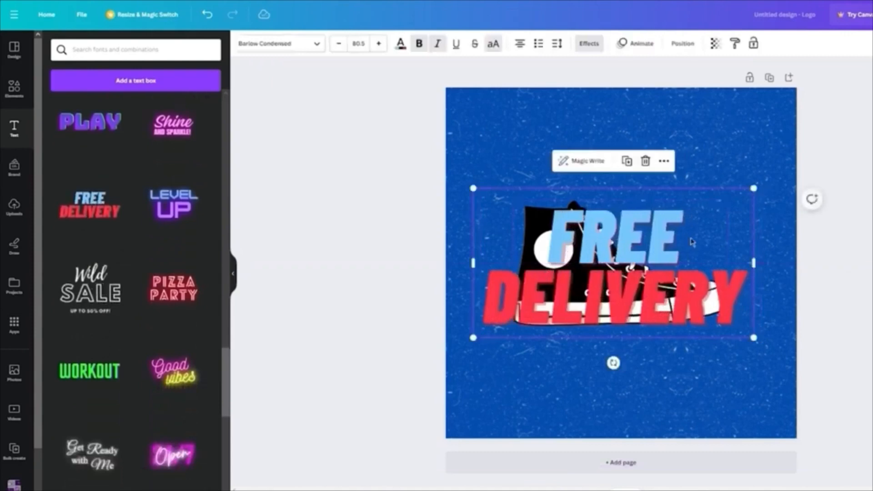
Replace the two lines of the font combination with "SWAG" and "KICKS".
double_click(703, 235)
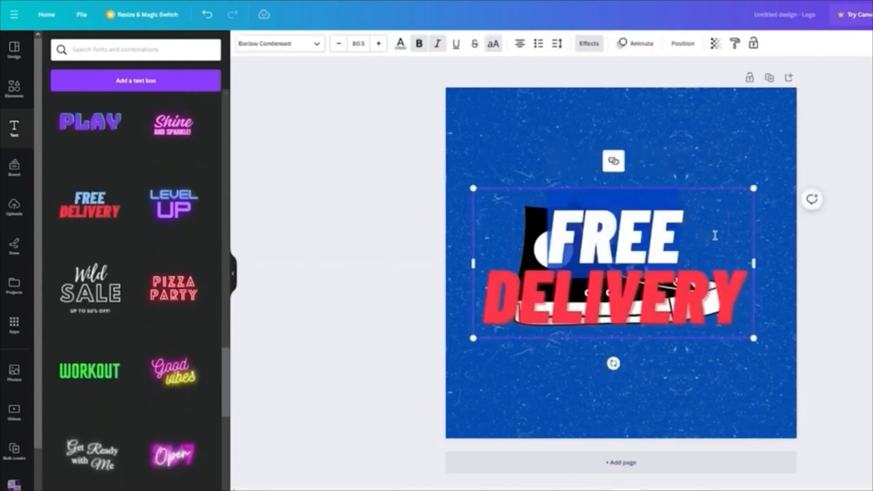
text(SWAG)
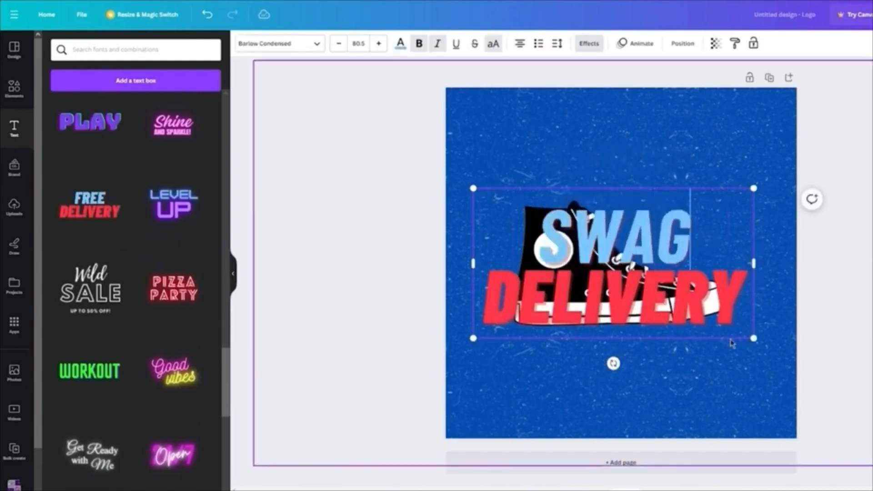
double_click(741, 327)
text(KICKS)
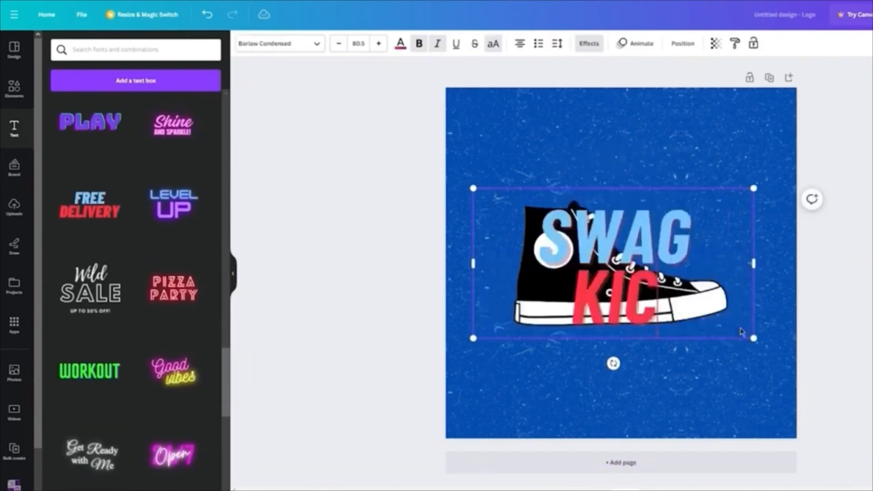
click(785, 328)
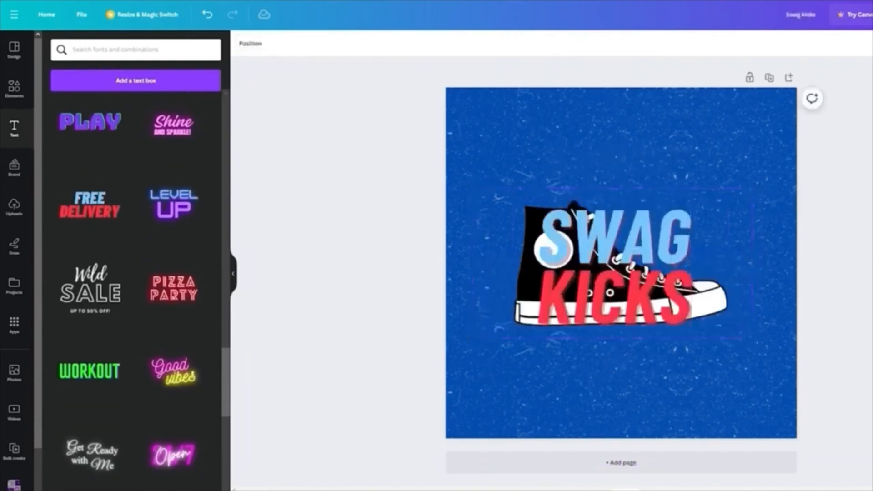
Change the color of the word "SWAG" to the dark green default solid color.
click(661, 265)
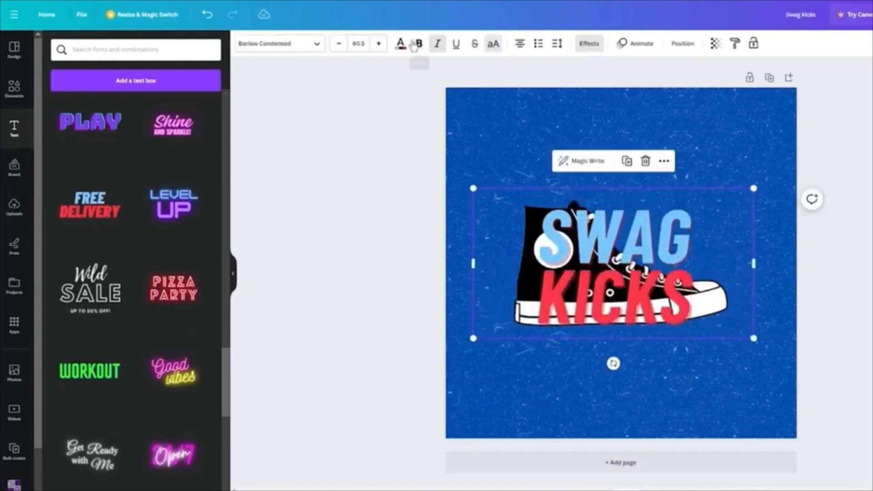
double_click(711, 231)
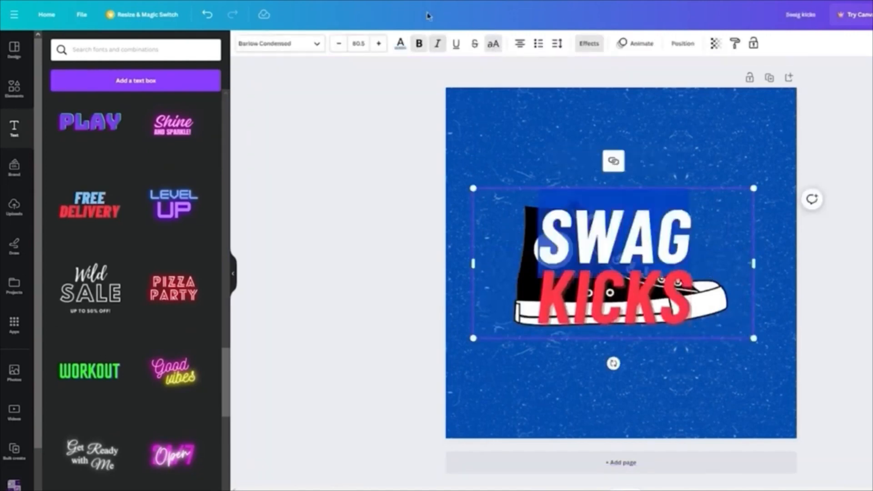
click(400, 43)
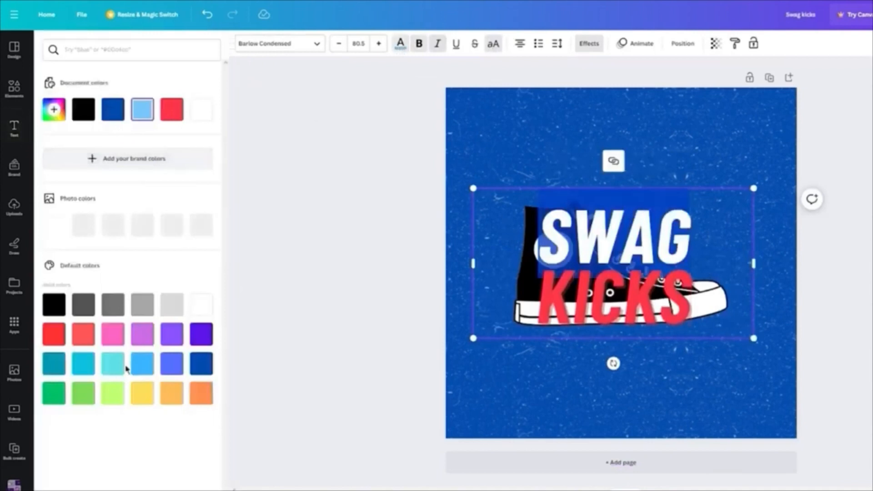
click(83, 394)
click(53, 394)
click(375, 325)
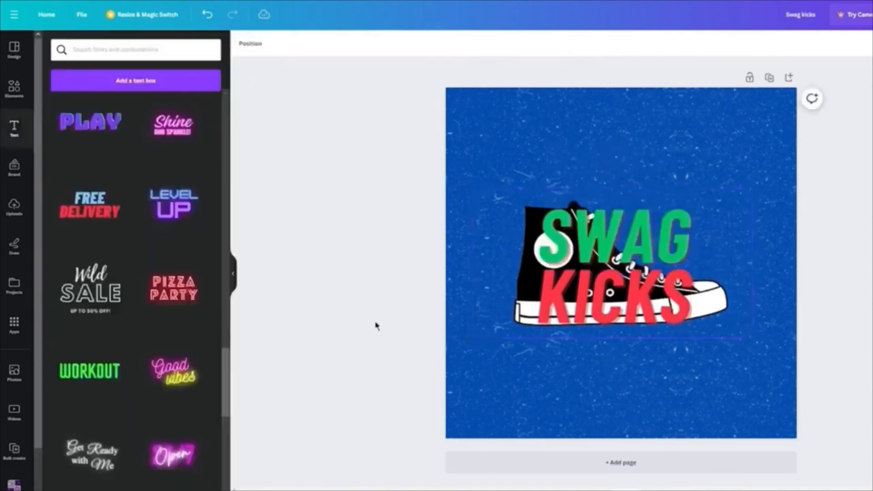
Change the color of the word "KICKS" to the light orange default solid color.
click(614, 295)
double_click(527, 291)
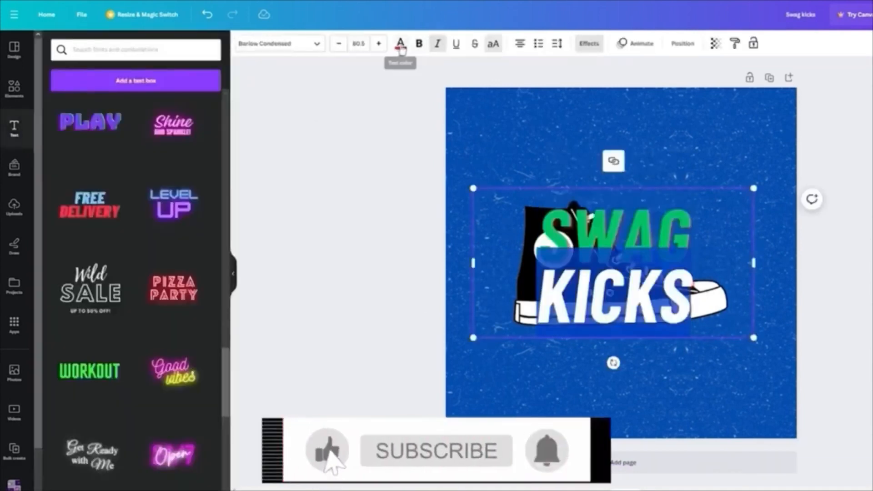
click(400, 45)
click(149, 393)
Send the "SWAG KICKS" text to the back so it sits behind the sneaker.
click(643, 232)
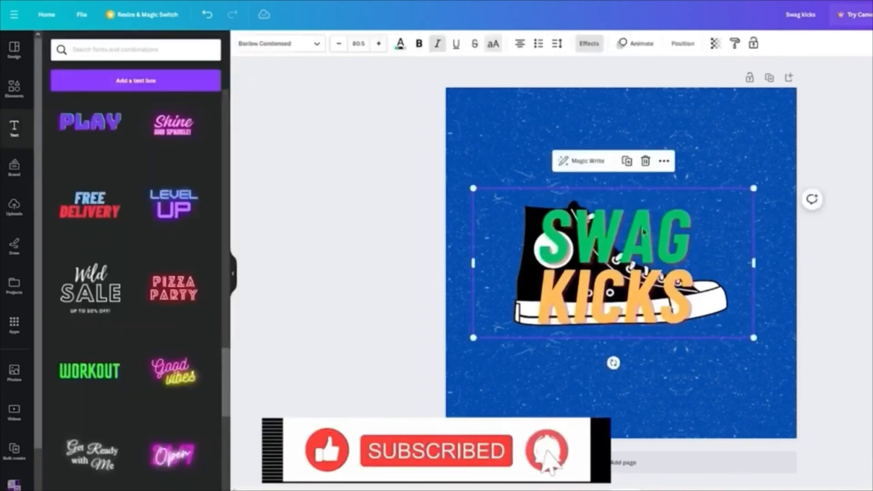
click(682, 44)
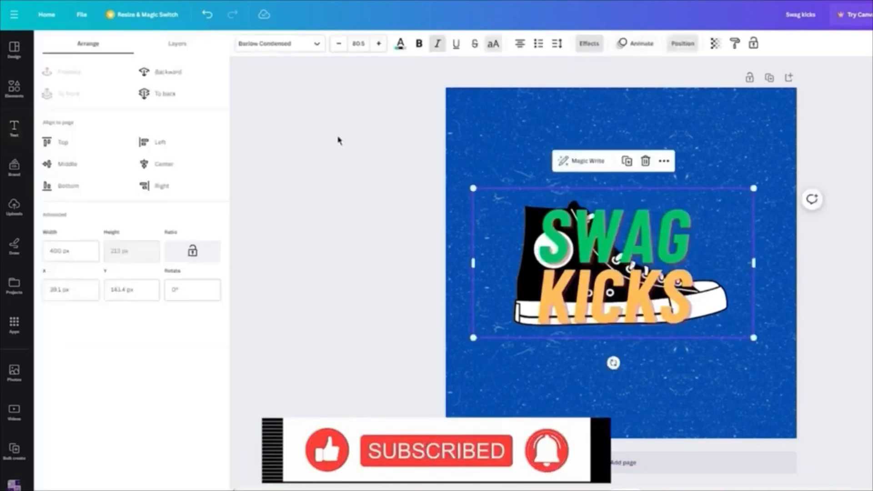
click(164, 97)
Shrink the sneaker graphic and place it below the "SWAG KICKS" text.
click(718, 211)
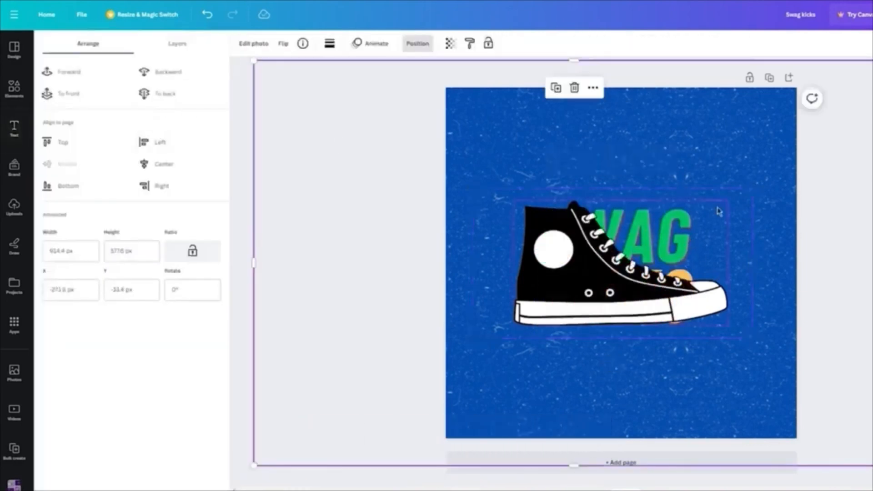
drag(727, 198, 668, 277)
click(695, 223)
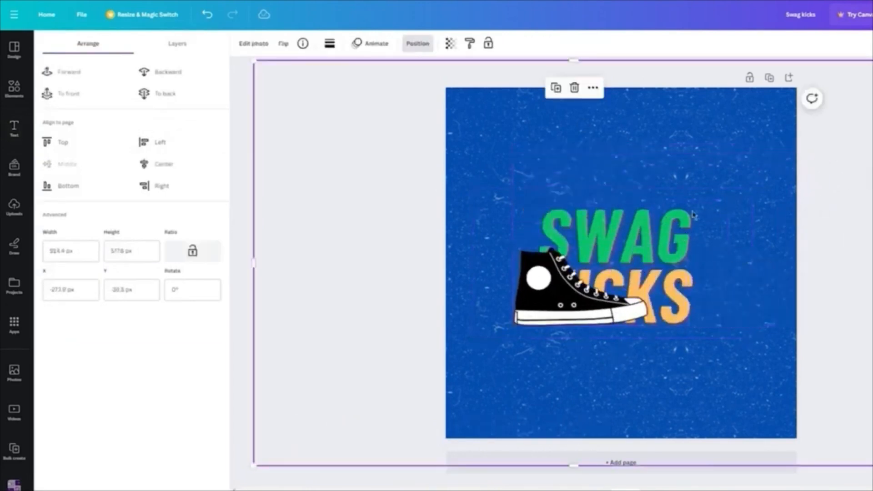
click(577, 286)
drag(577, 286, 571, 370)
Bring the texture overlay forward so it covers the sneaker and the text.
click(868, 191)
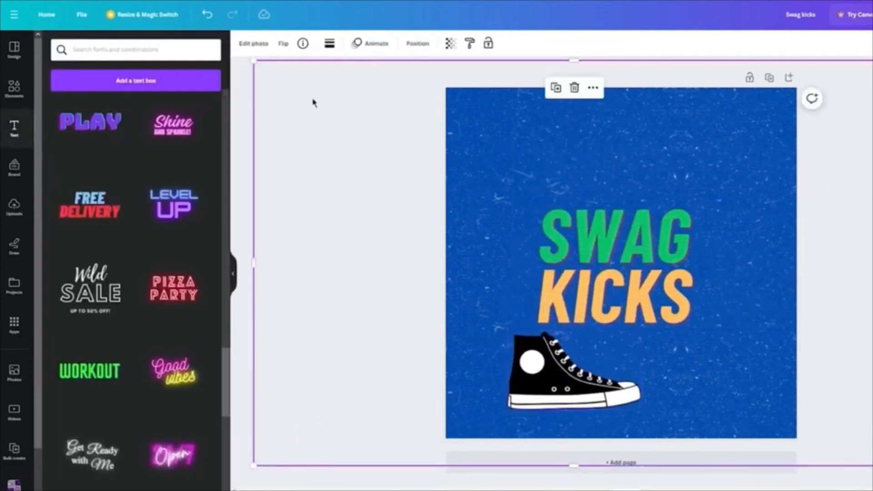
click(417, 43)
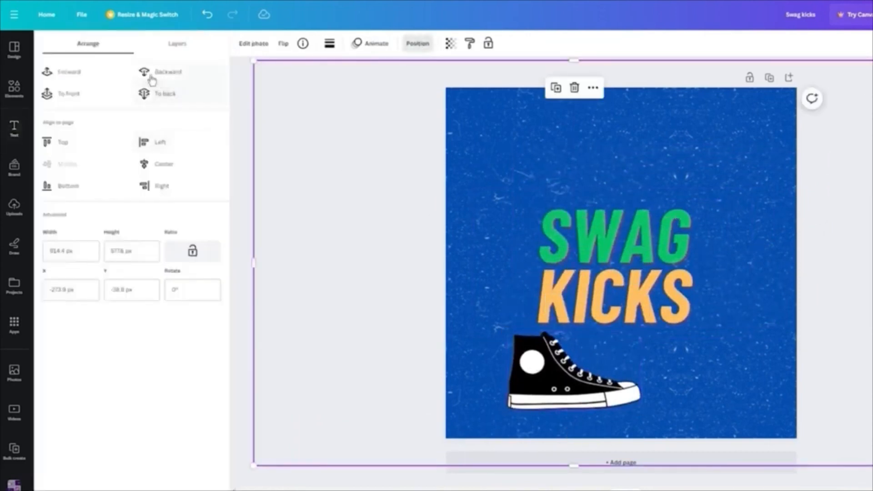
click(344, 222)
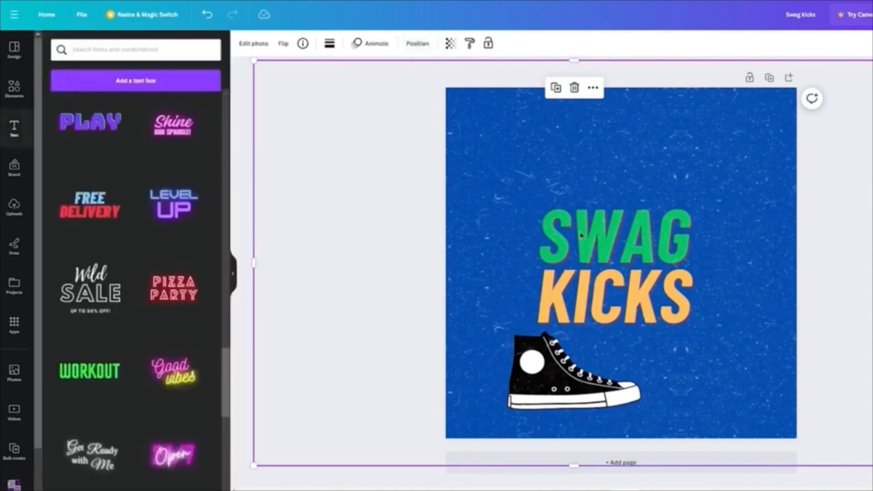
Move the texture overlay down so it no longer covers the "SWAG KICKS" text.
click(861, 246)
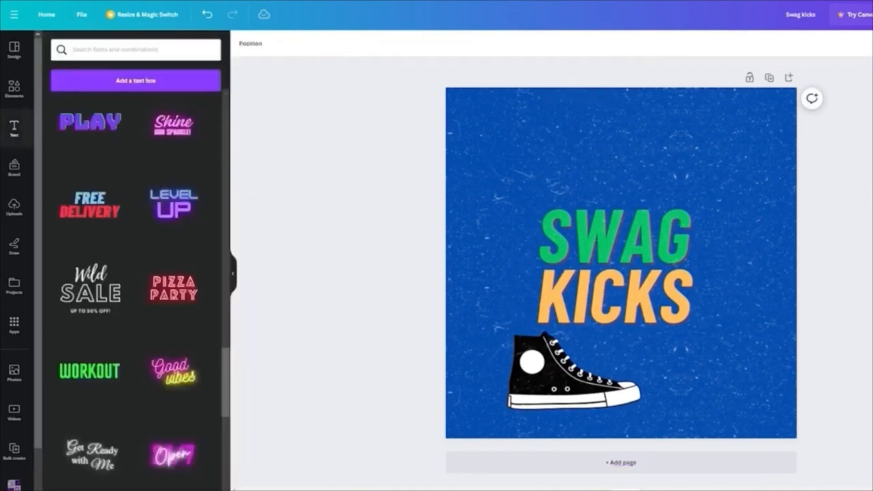
click(562, 230)
click(522, 259)
drag(437, 146, 410, 438)
Enlarge the "SWAG KICKS" text to font size 106 and shift the texture overlay almost entirely off the page.
click(593, 253)
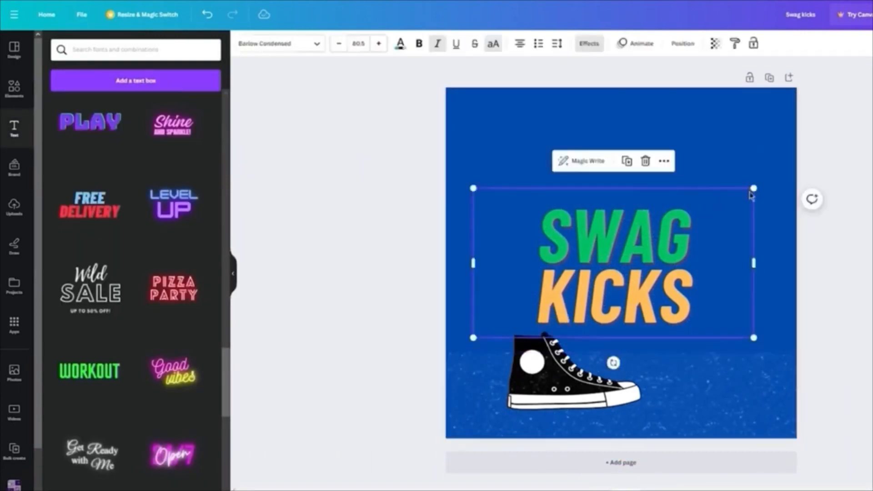
drag(753, 188, 844, 140)
drag(767, 417, 356, 353)
drag(667, 246, 640, 256)
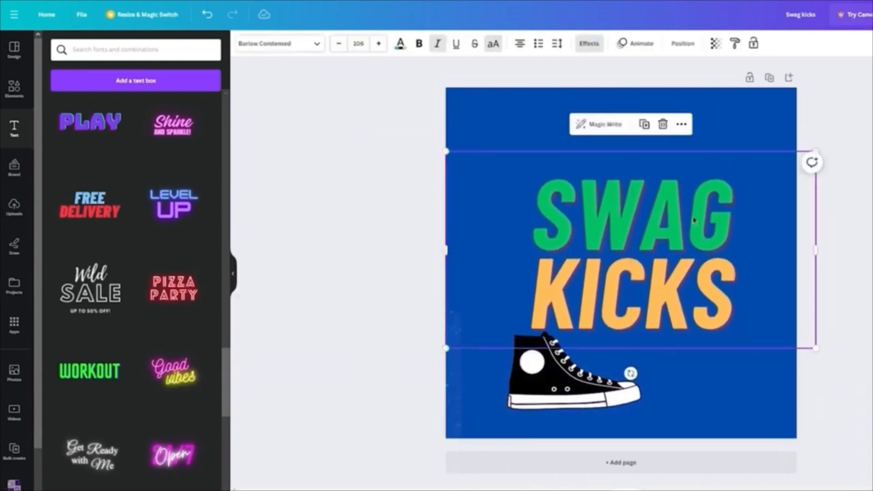
Move the sneaker up over the middle of the "SWAG KICKS" text and enlarge it, keeping it in front.
drag(583, 391, 646, 280)
drag(661, 206, 640, 210)
click(551, 187)
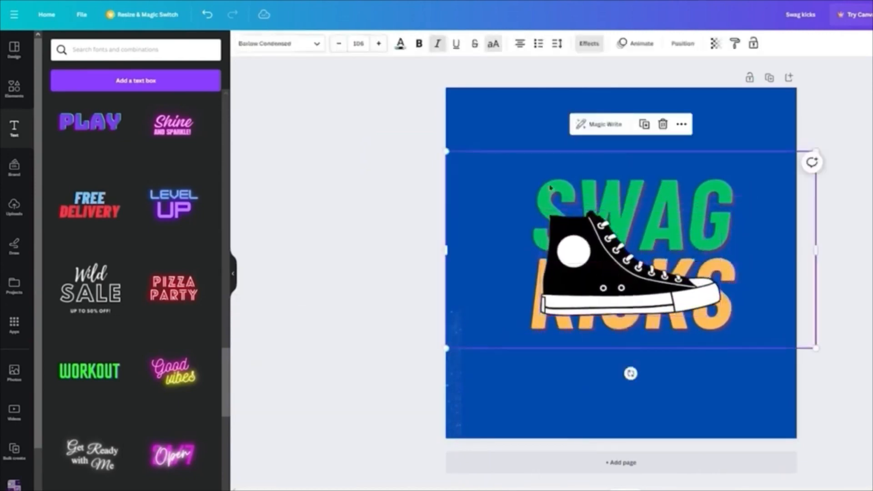
key(ctrl+])
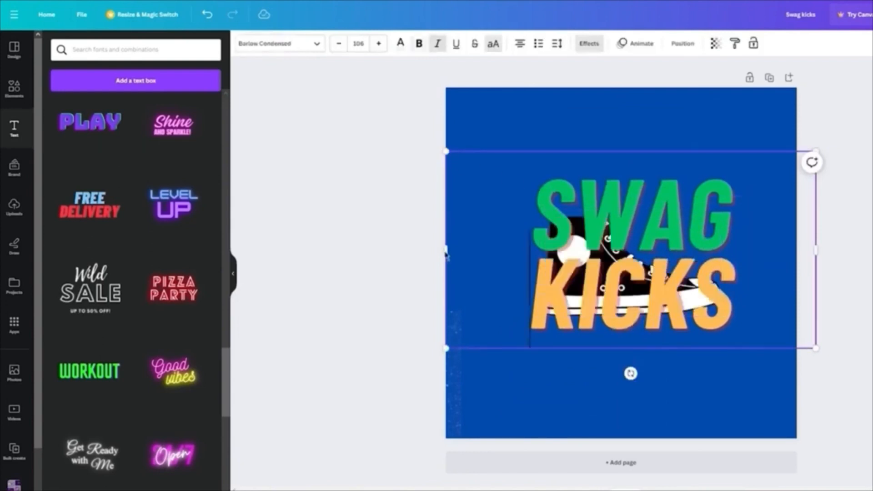
key(ctrl+[)
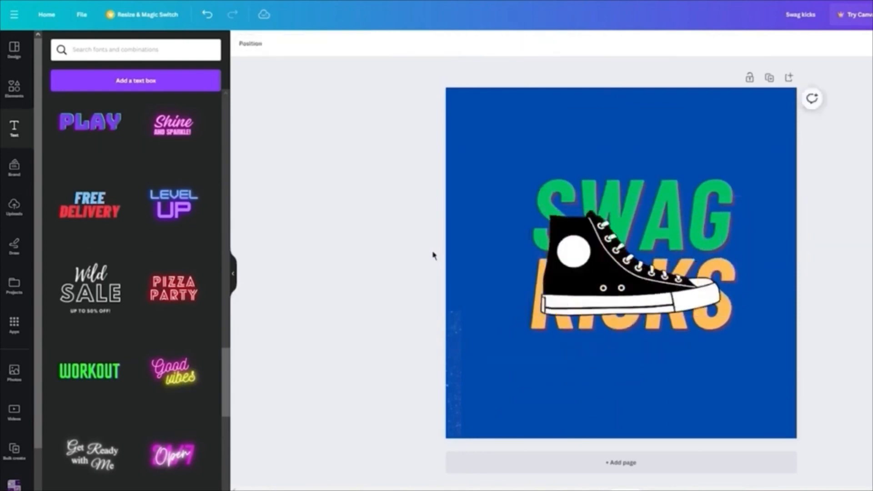
Narrow the "SWAG KICKS" text box and center it on the page behind the sneaker.
drag(446, 247, 535, 247)
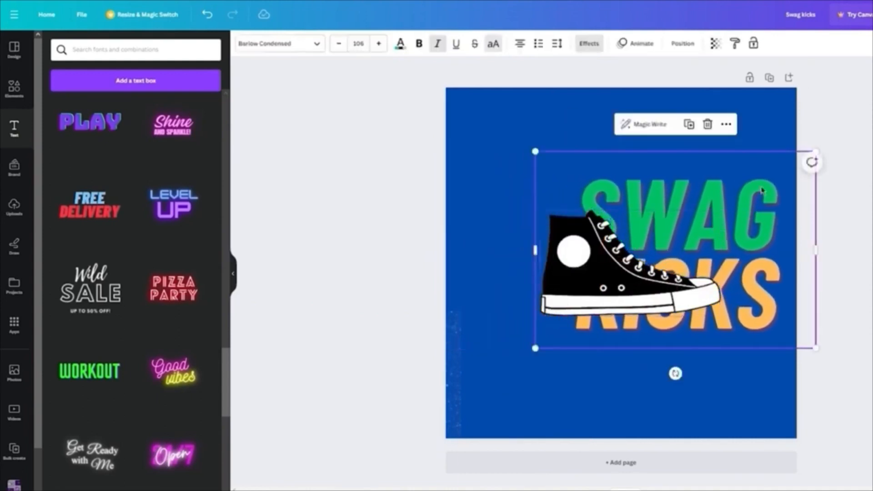
drag(762, 189, 705, 193)
click(661, 359)
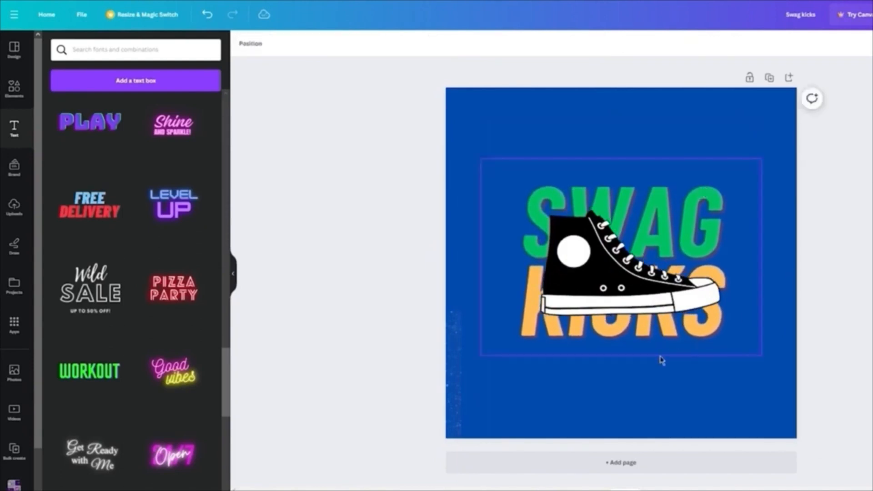
Bring the "SWAG KICKS" text in front of the sneaker.
click(732, 320)
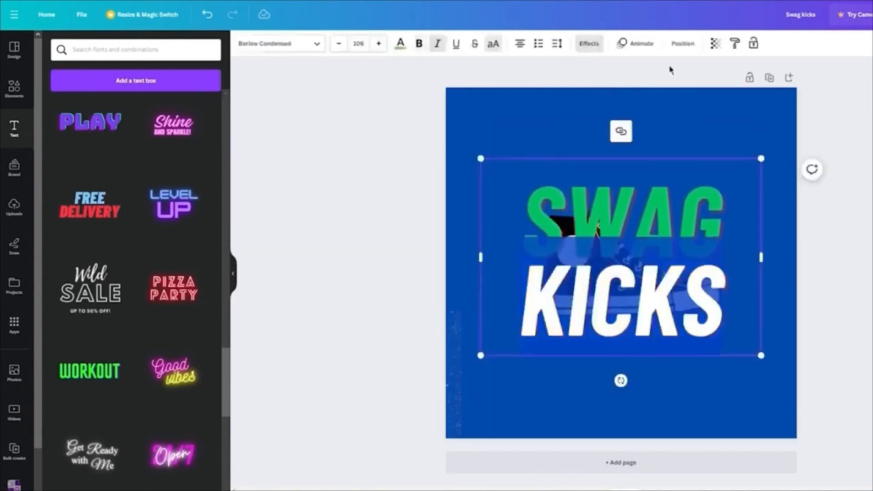
click(688, 47)
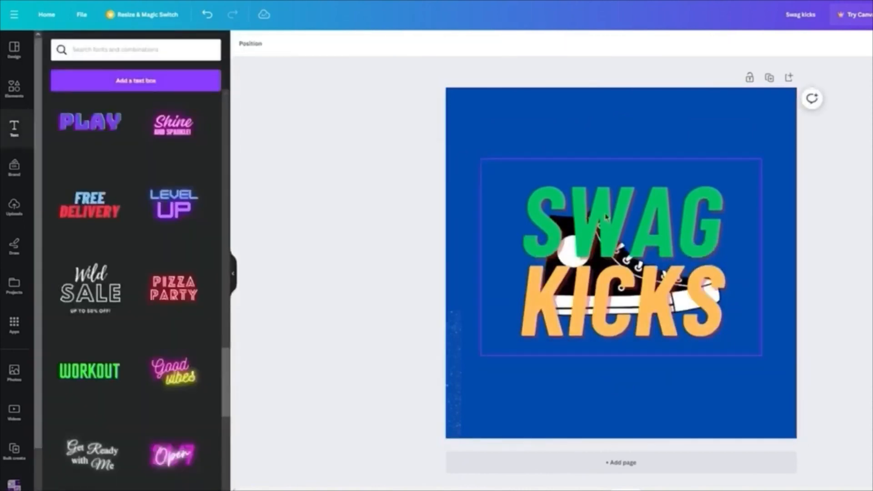
click(606, 217)
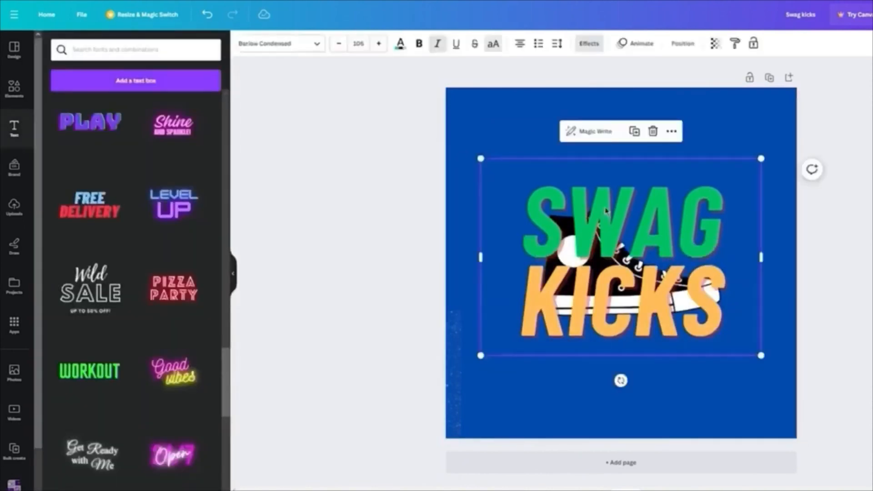
click(707, 241)
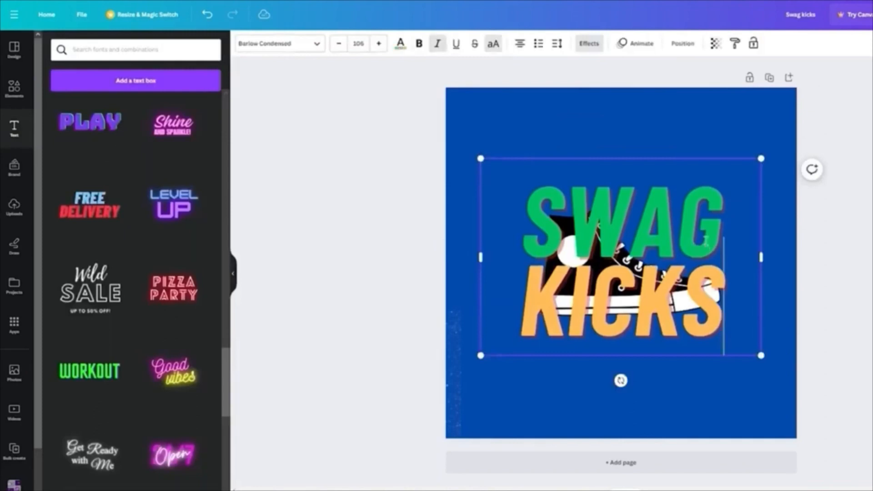
click(863, 285)
Send the "SWAG KICKS" text to the back, behind the sneaker again.
click(653, 229)
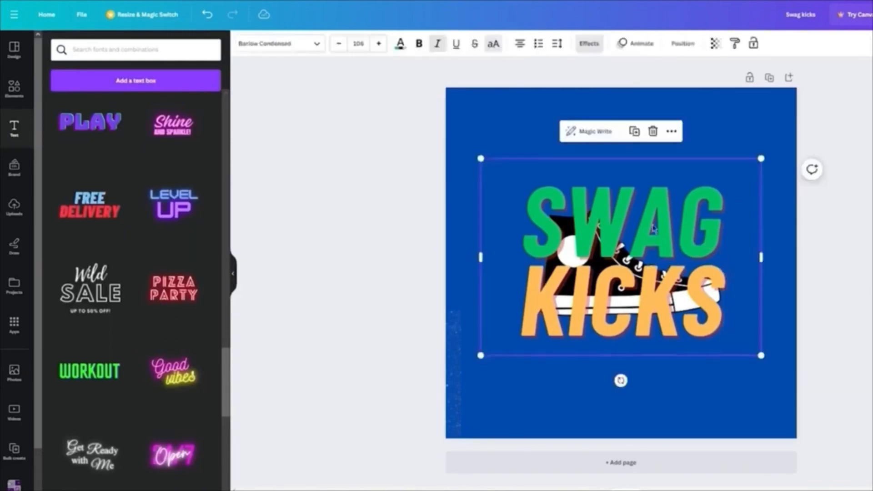
click(683, 43)
click(162, 93)
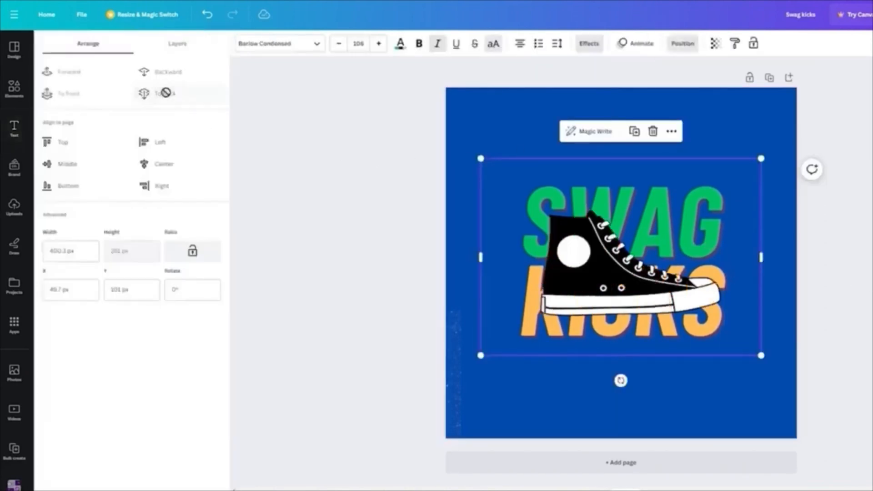
click(299, 221)
Enlarge the "SWAG KICKS" text to font size 131, nearly the page width, and center it around the sneaker.
click(754, 255)
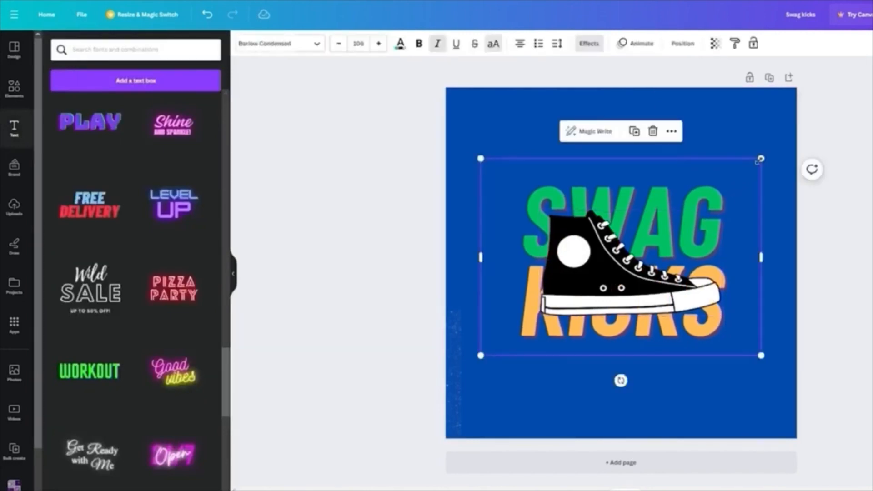
drag(761, 160, 835, 121)
drag(747, 195, 710, 211)
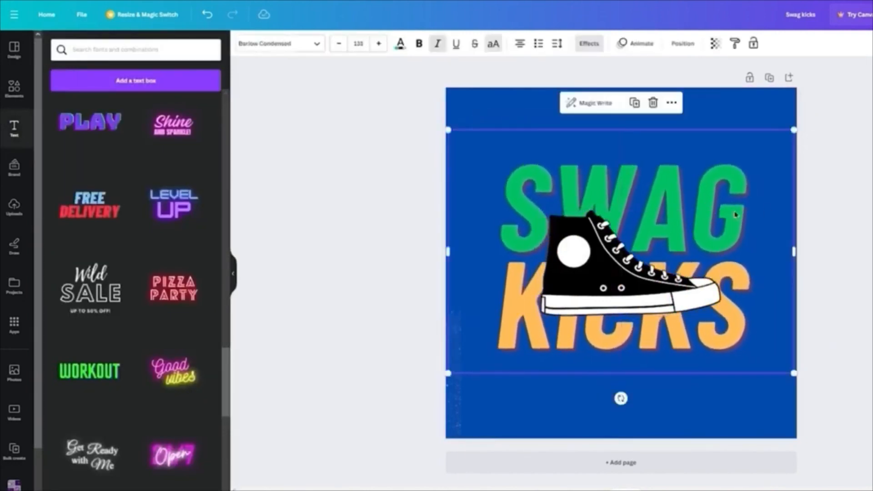
Move the texture overlay back over the page so it covers the whole logo.
click(533, 404)
drag(452, 414, 869, 176)
click(868, 177)
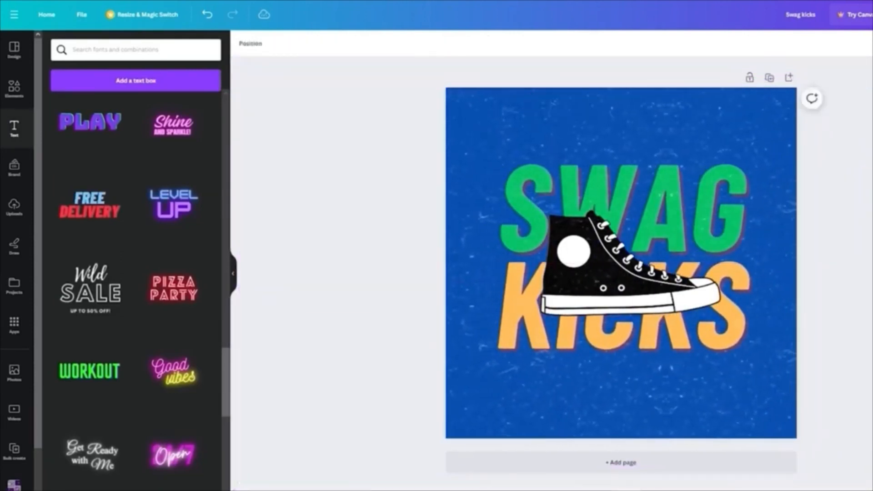
Slide the texture overlay sideways so it uncovers most of the "SWAG KICKS" text.
click(518, 205)
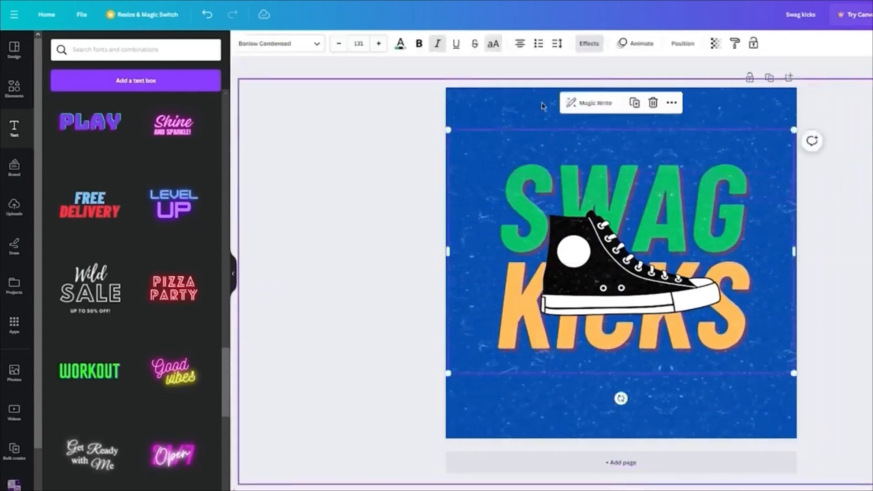
click(526, 121)
drag(495, 122, 200, 166)
Bring the enlarged text forward over the sneaker and return it to the back.
click(668, 184)
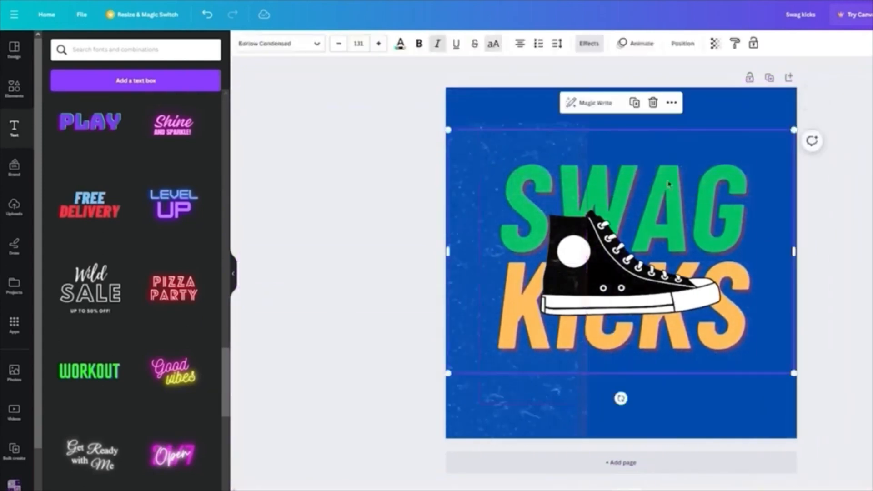
click(684, 49)
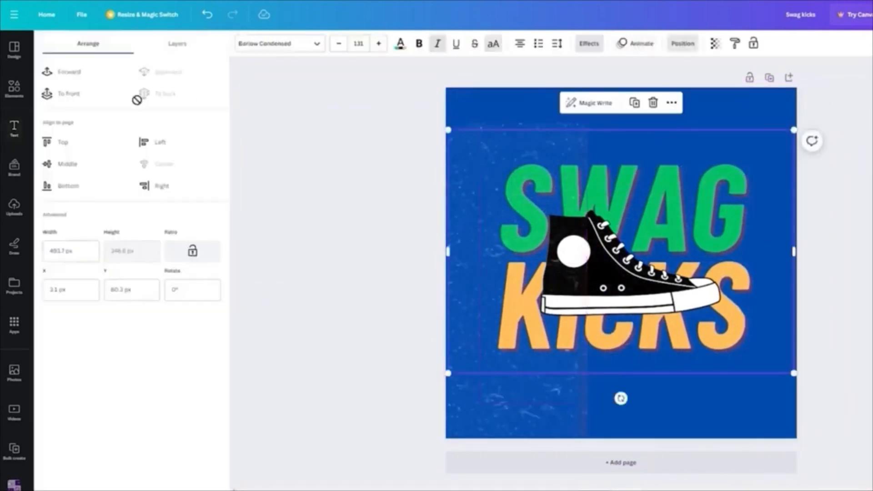
click(84, 73)
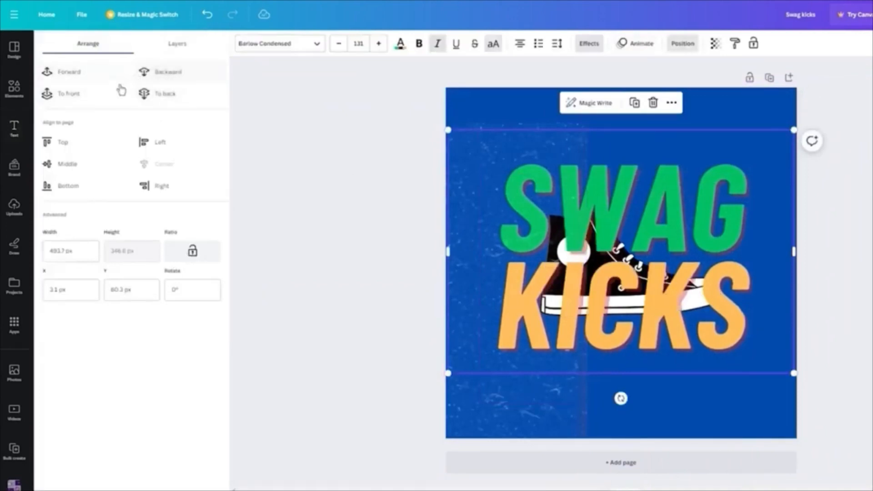
click(145, 96)
Send the texture overlay behind the text and sneaker, and move it to cover the whole page.
click(476, 207)
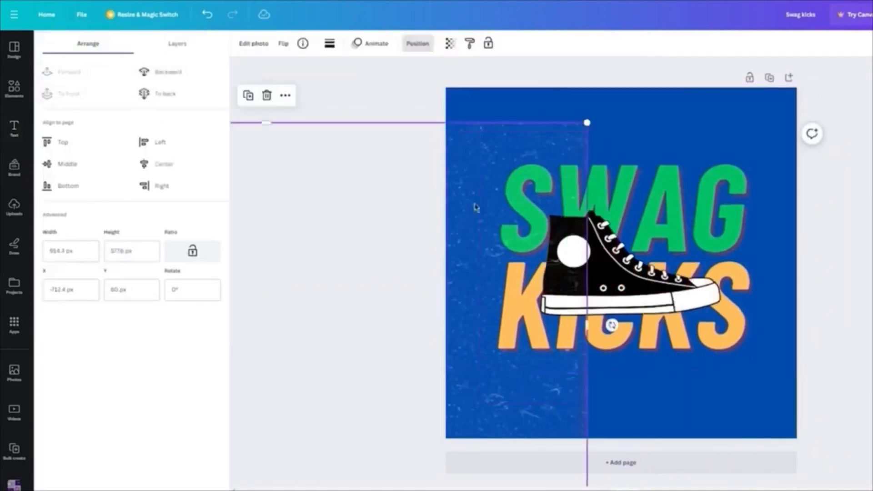
click(159, 94)
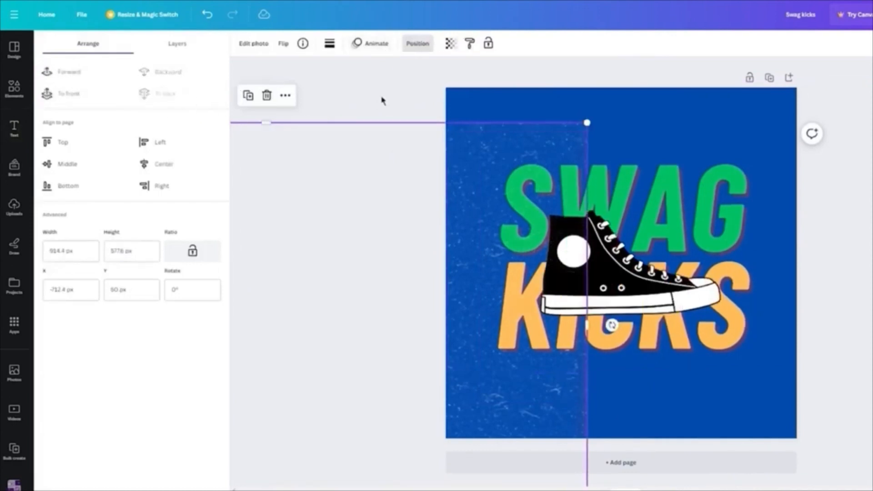
drag(322, 232, 667, 184)
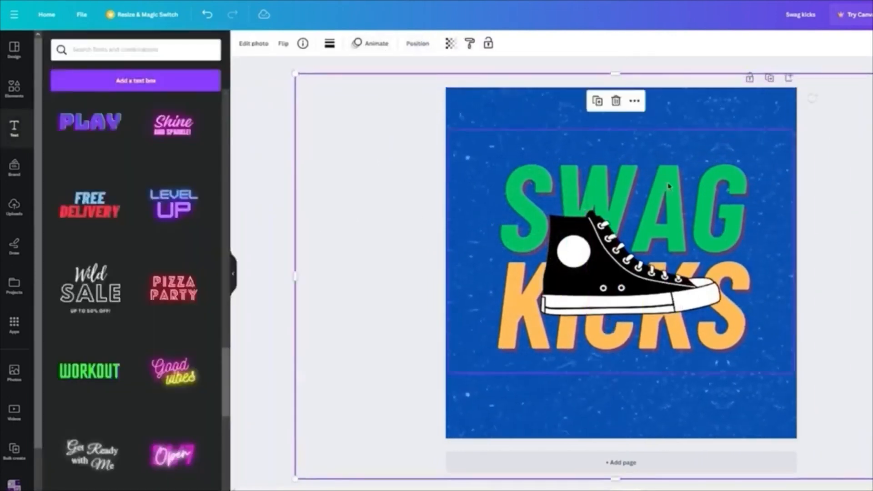
click(859, 196)
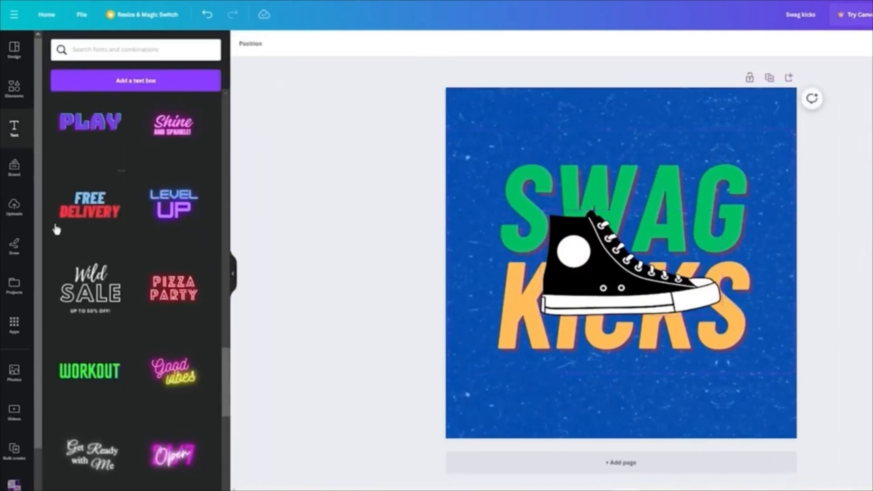
Browse the shoe graphics in the elements library to find the outlined running-shoe icon.
click(14, 87)
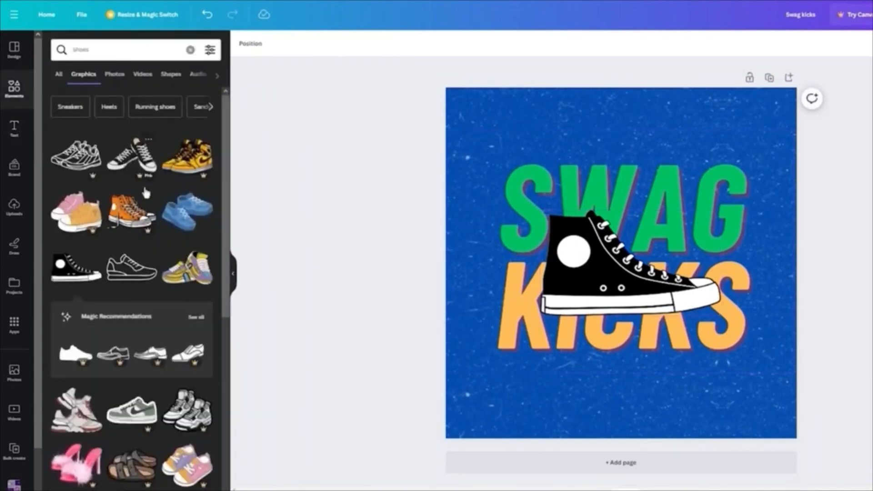
scroll(146, 194, down, 8)
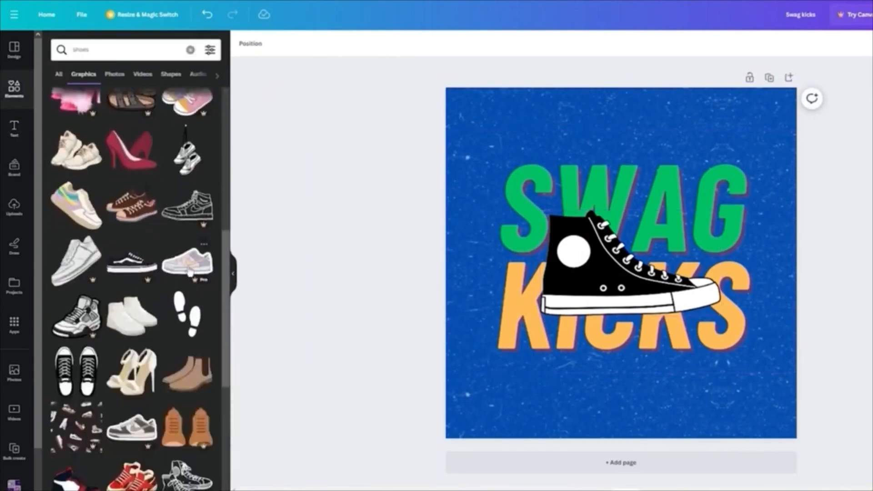
scroll(190, 271, down, 4)
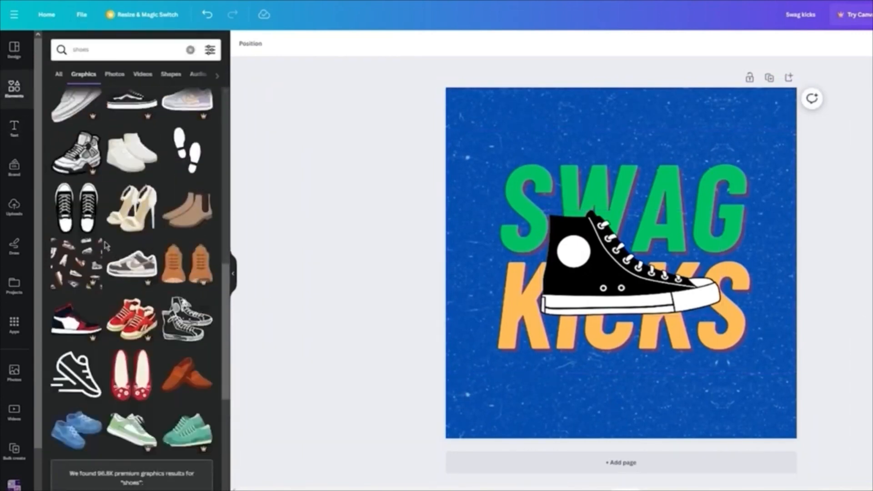
scroll(104, 208, down, 5)
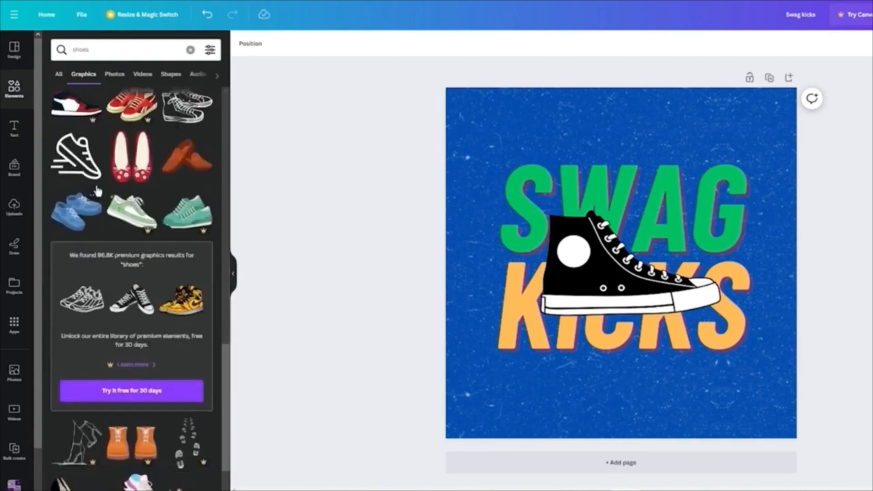
click(66, 175)
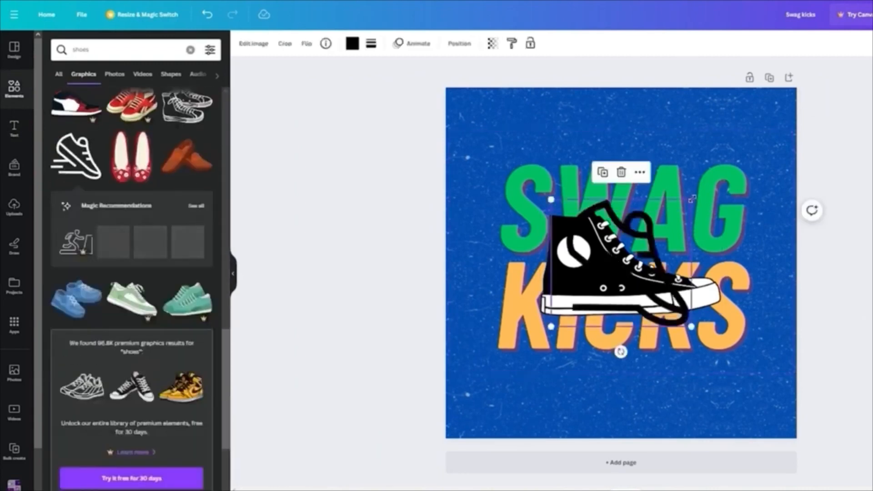
drag(692, 199, 753, 387)
key(Delete)
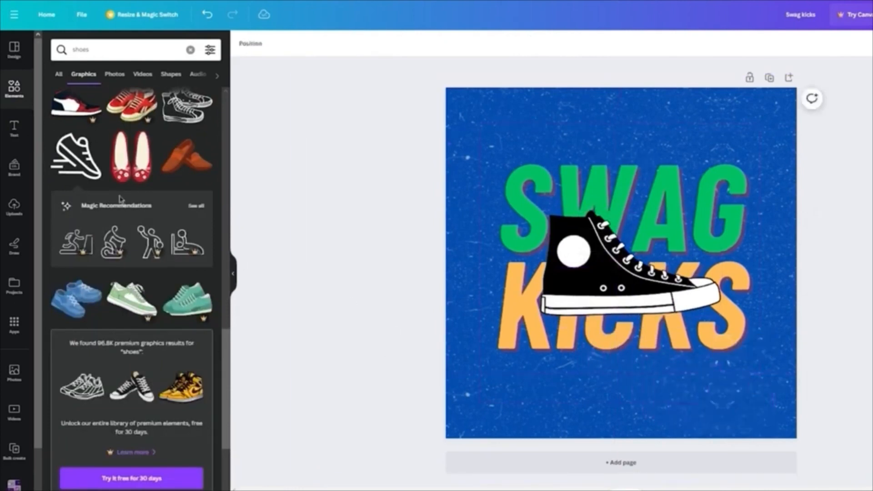
Add the outlined running-shoe graphic, shrink it to a small icon and place it in the page's lower-right corner.
click(90, 183)
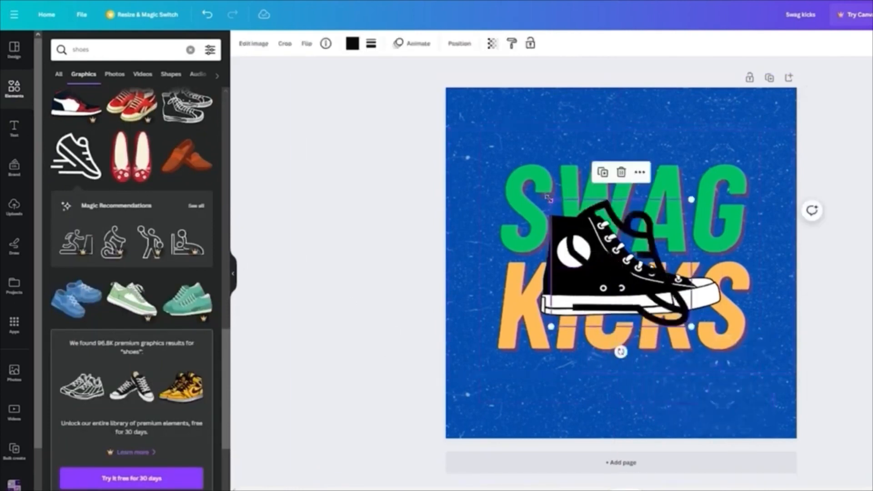
drag(549, 199, 644, 263)
drag(673, 302, 758, 412)
click(781, 425)
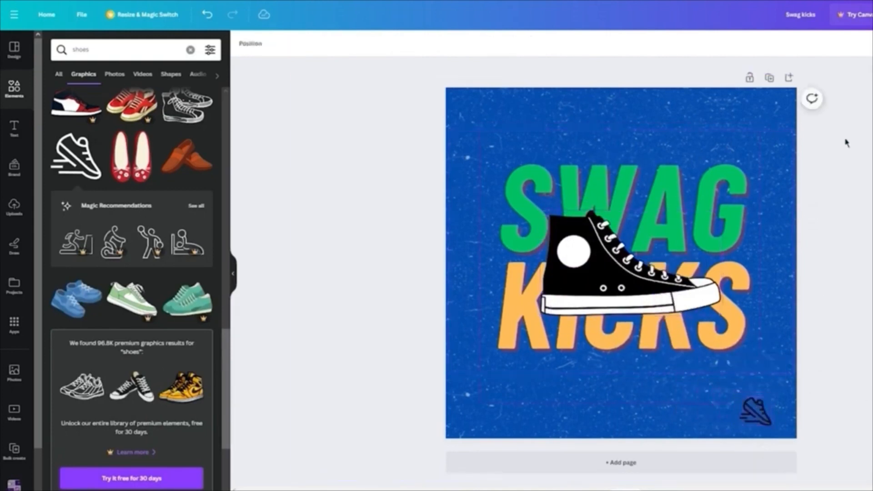
Select the "SWAG KICKS" text and the sneaker together and move them slightly down the page.
drag(845, 139, 543, 318)
drag(622, 177, 620, 188)
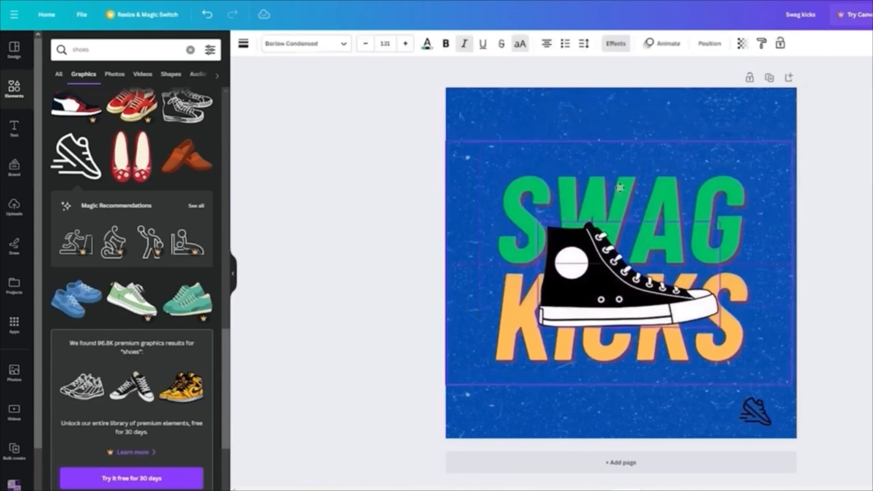
click(847, 198)
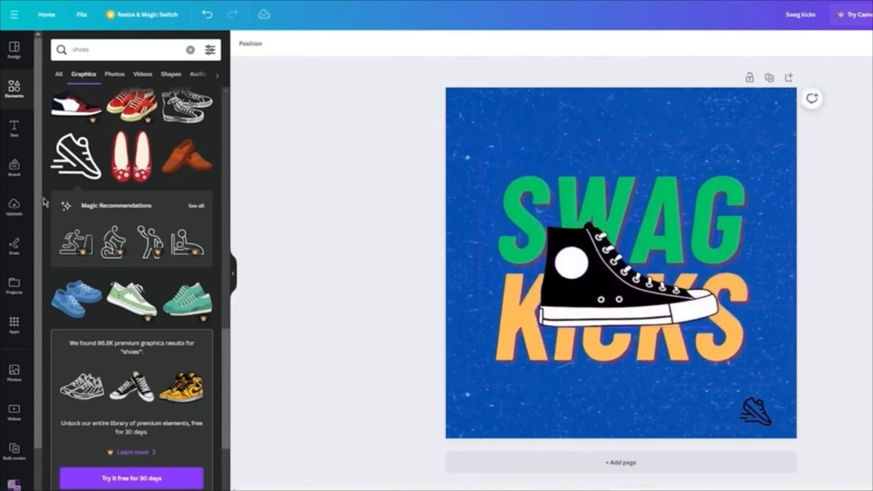
Add a subheading to the page that reads "shoes that will beat anything".
click(21, 124)
scroll(141, 217, down, 1)
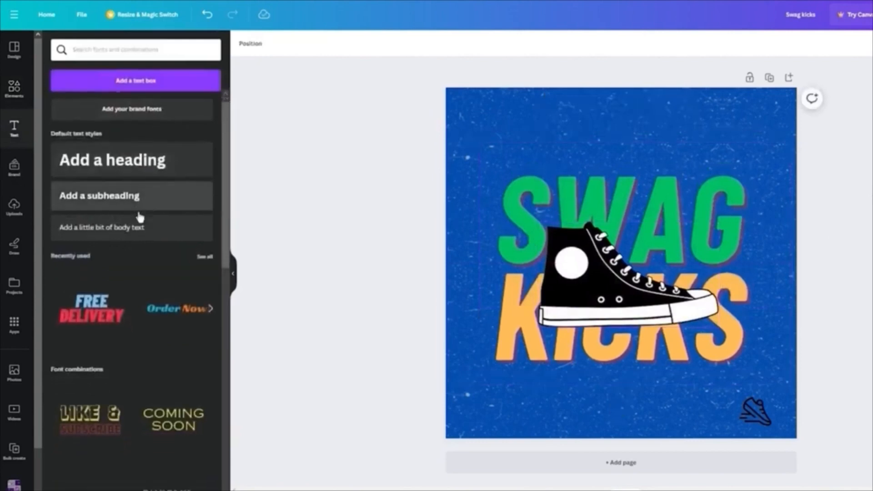
click(131, 191)
key(BackSpace)
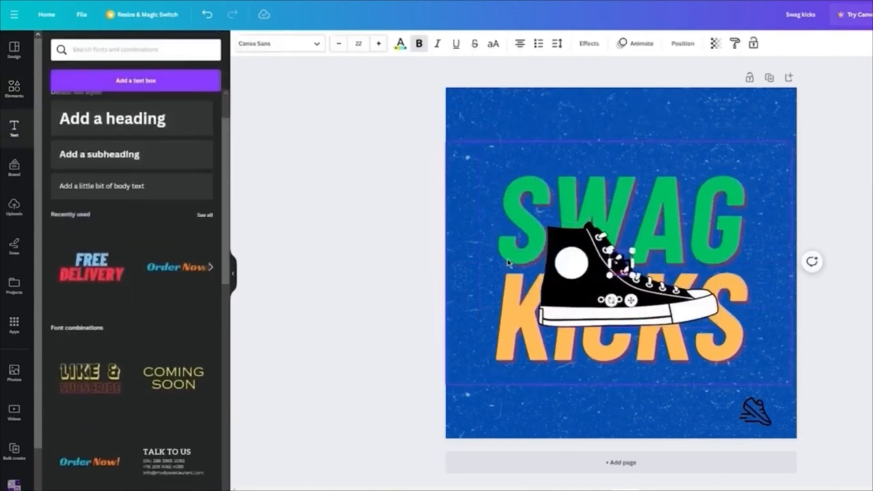
text(shhoes tha)
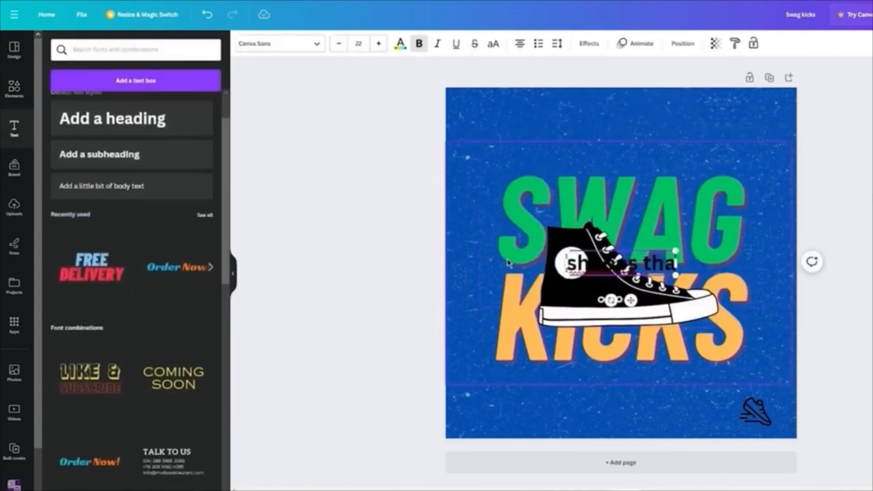
text(t wi;l)
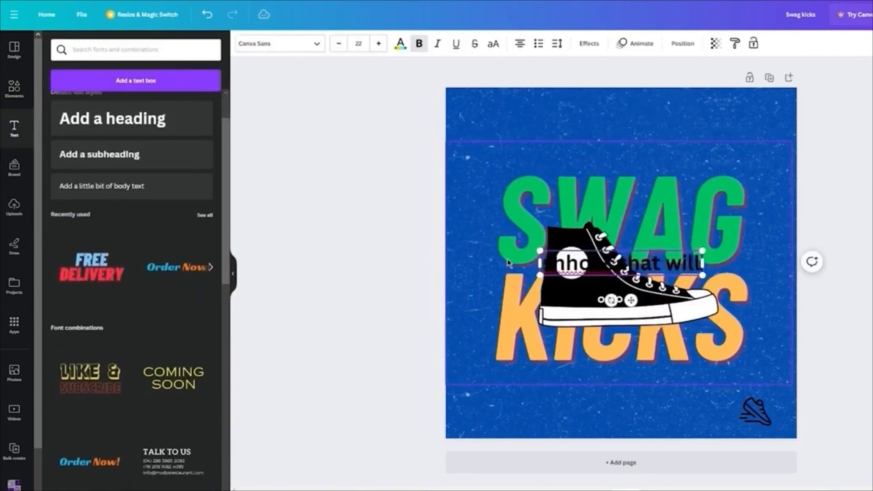
text( beat any)
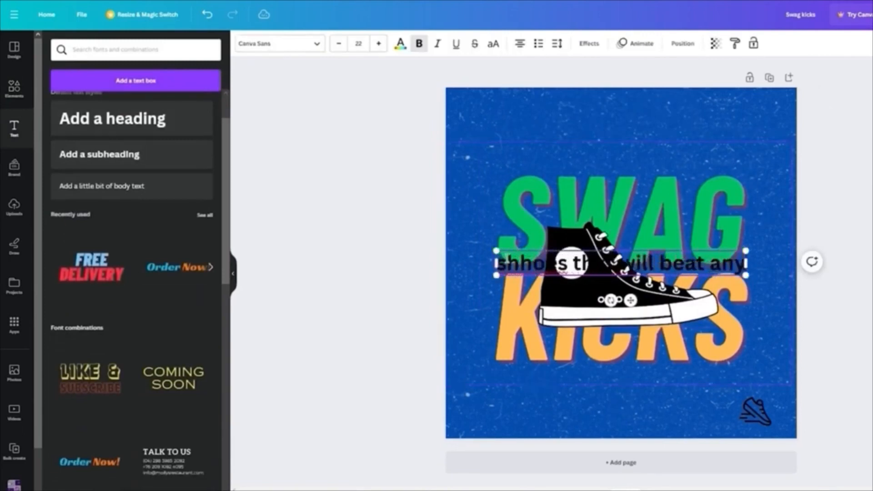
text(thing)
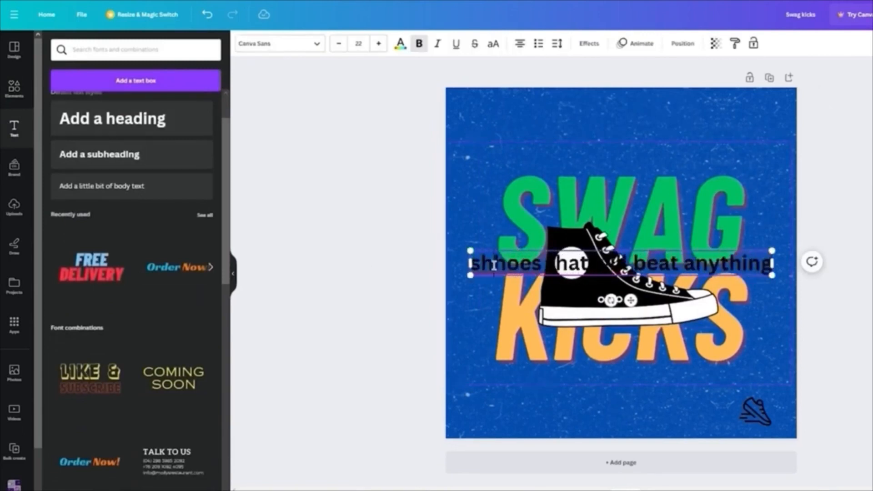
key(BackSpace)
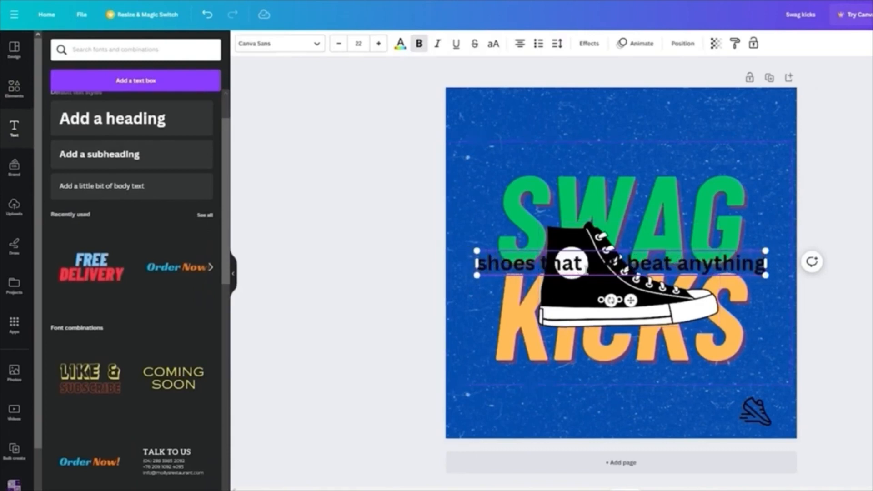
Shrink the tagline and place it just left of the small running-shoe icon.
drag(477, 251, 638, 264)
drag(692, 271, 660, 406)
click(841, 346)
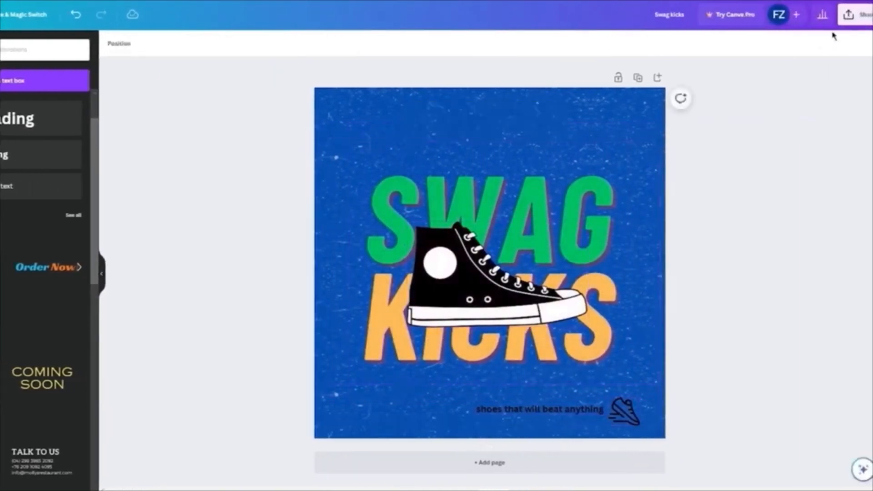
Download the finished logo as a PNG and dismiss the download notice.
click(849, 15)
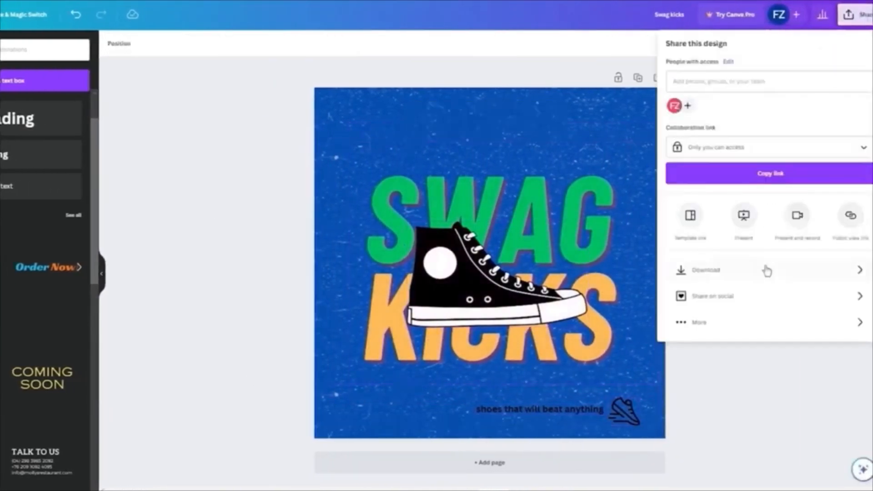
click(765, 273)
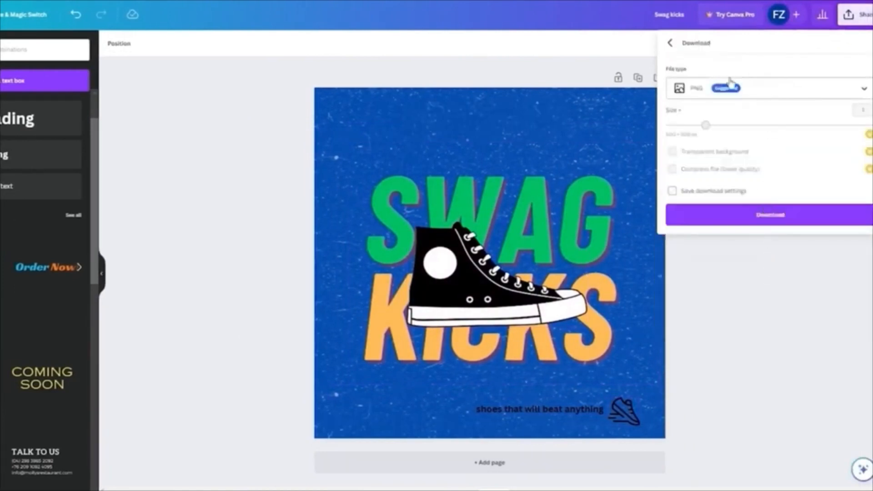
click(758, 218)
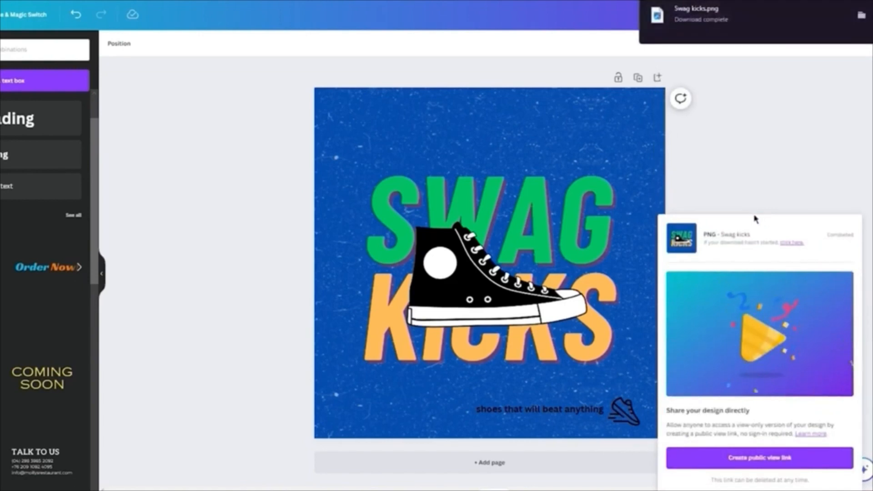
click(756, 172)
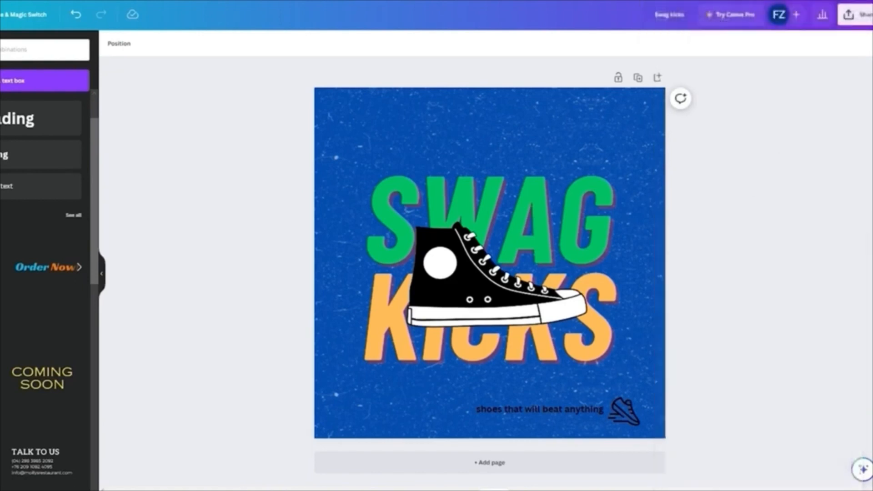
Open the downloaded Swag kicks.png in the image viewer, inspect it enlarged, and return to the Canva design.
key(ctrl+j)
click(698, 53)
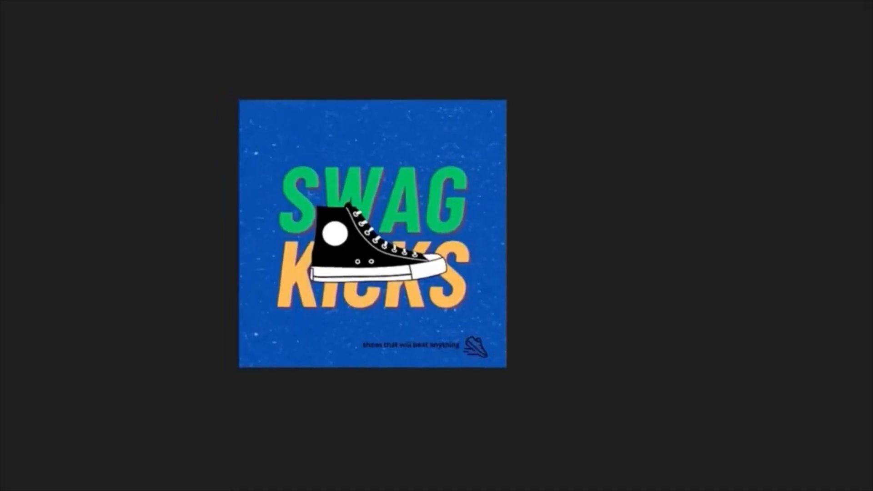
scroll(454, 234, up, 4)
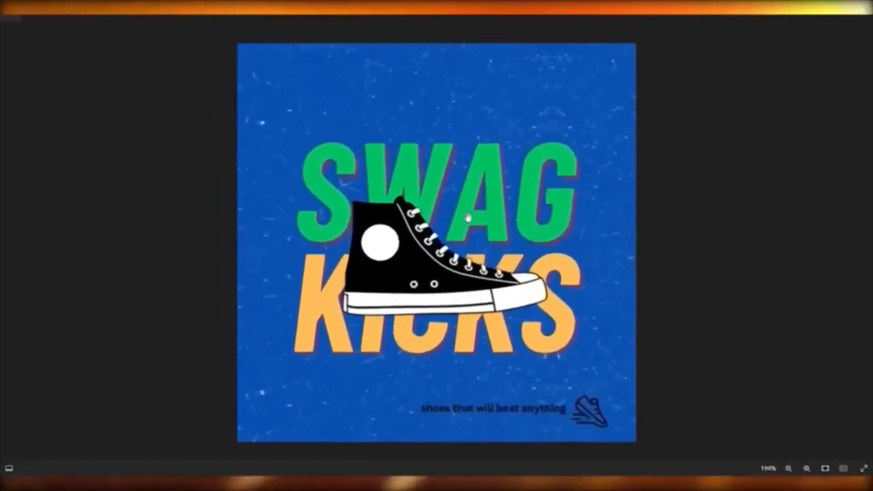
scroll(454, 234, down, 2)
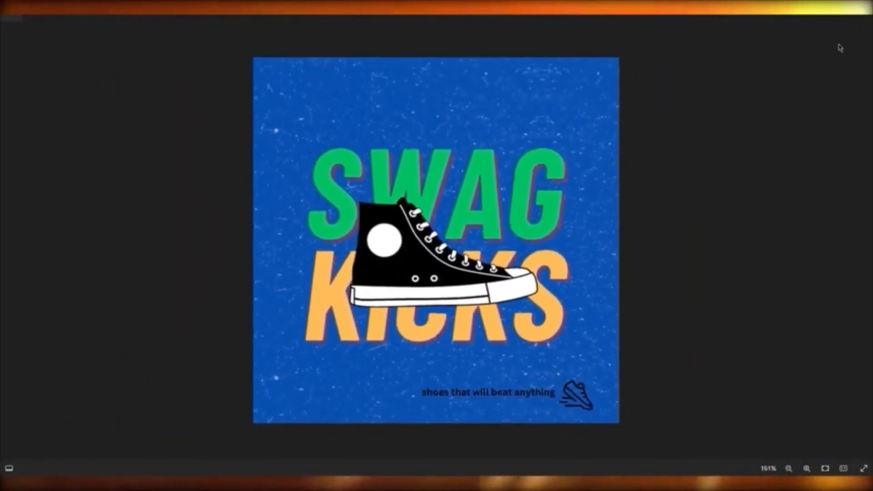
click(861, 18)
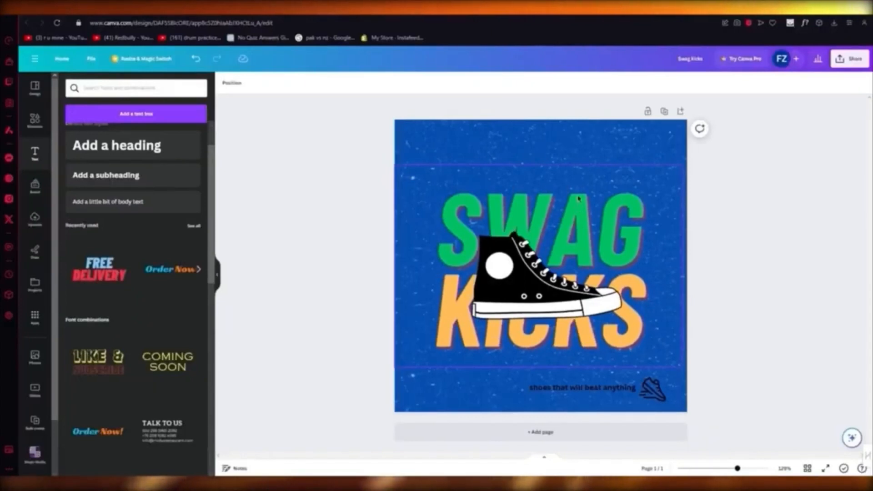
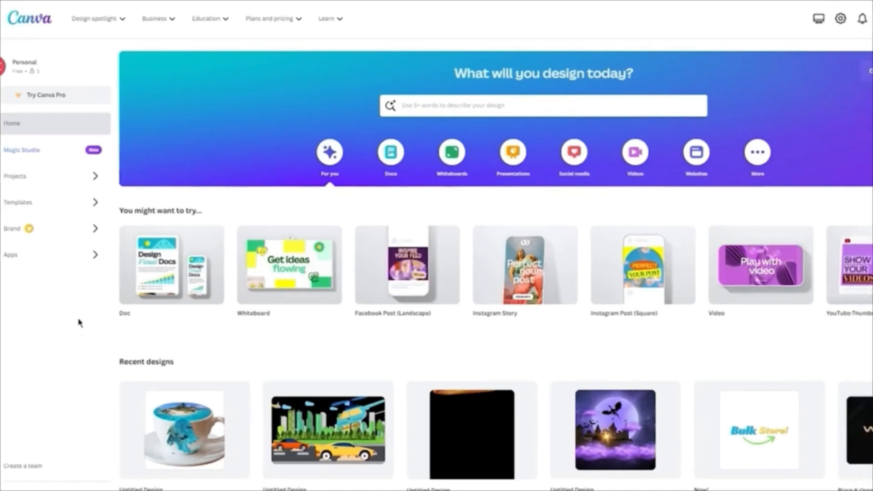
Open Canva's apps page, filter it to AI-powered apps and look through the listed tools.
click(5, 254)
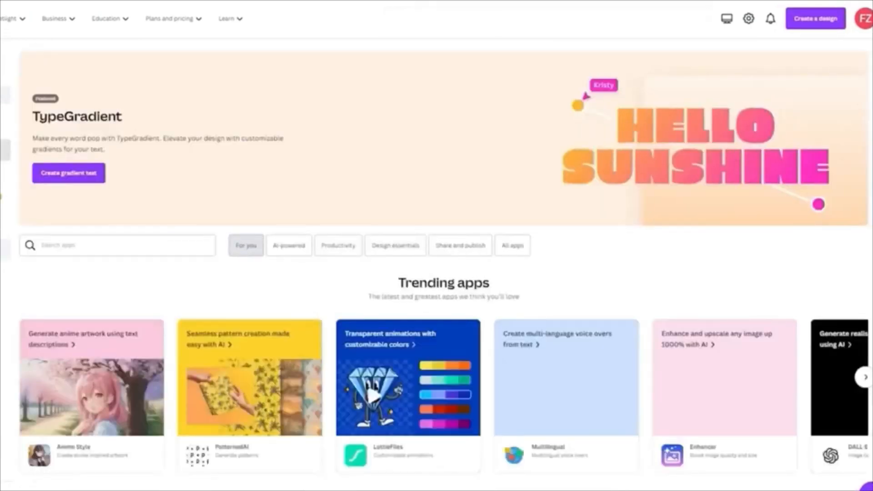
scroll(245, 296, down, 1)
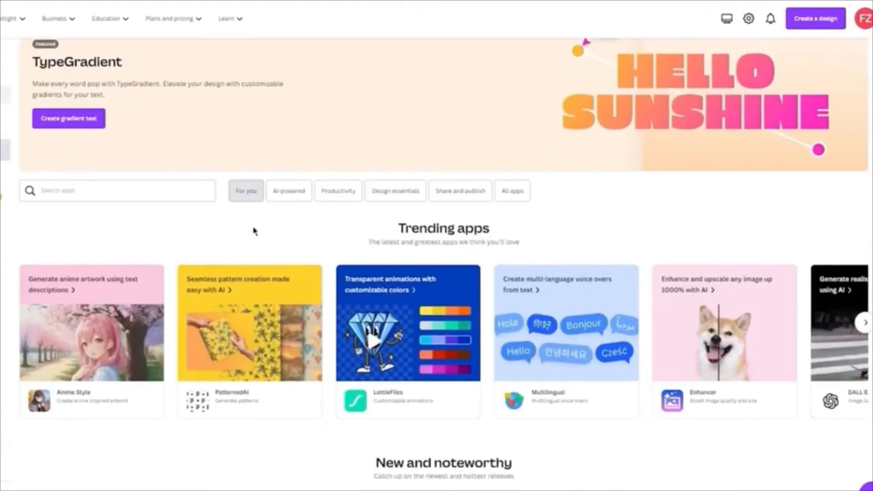
click(293, 193)
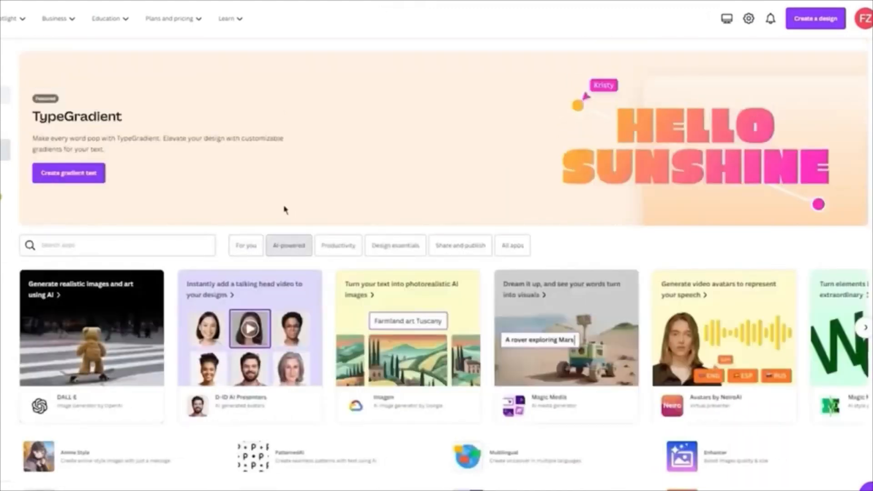
scroll(285, 209, down, 2)
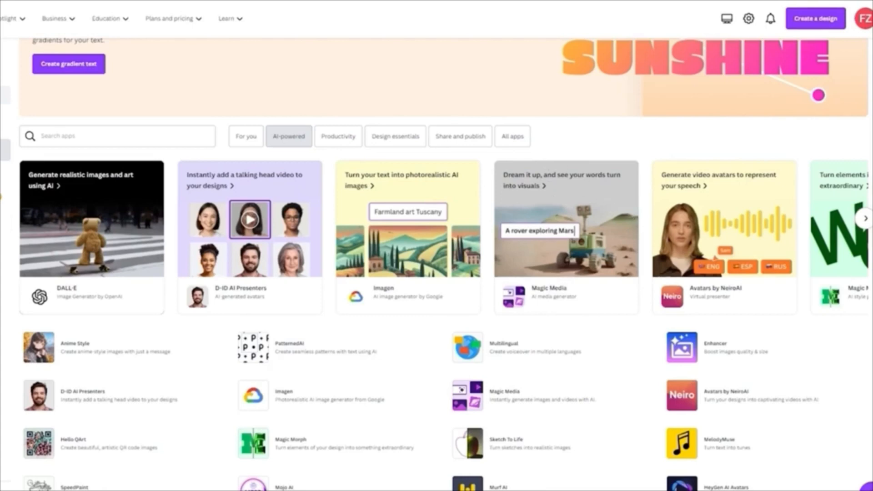
Open the DALL·E app's details and look through its options for using it in an existing or a new design.
right_click(568, 230)
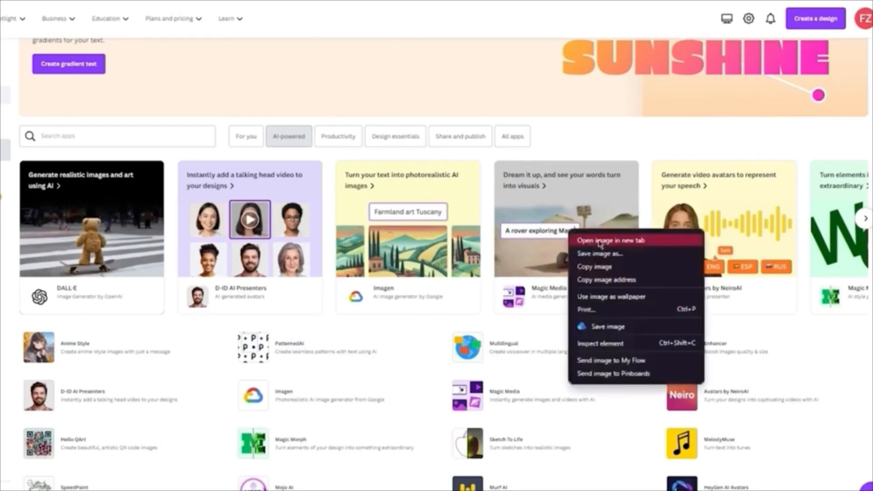
click(600, 241)
click(65, 220)
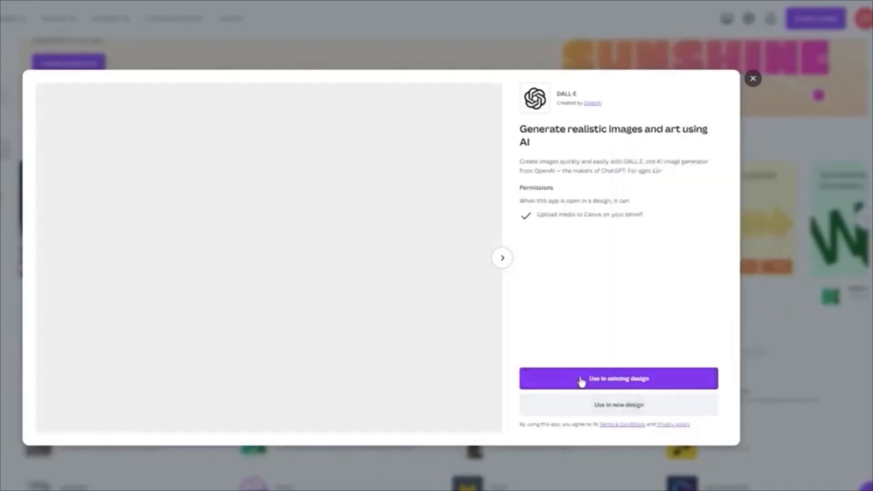
click(581, 381)
click(605, 173)
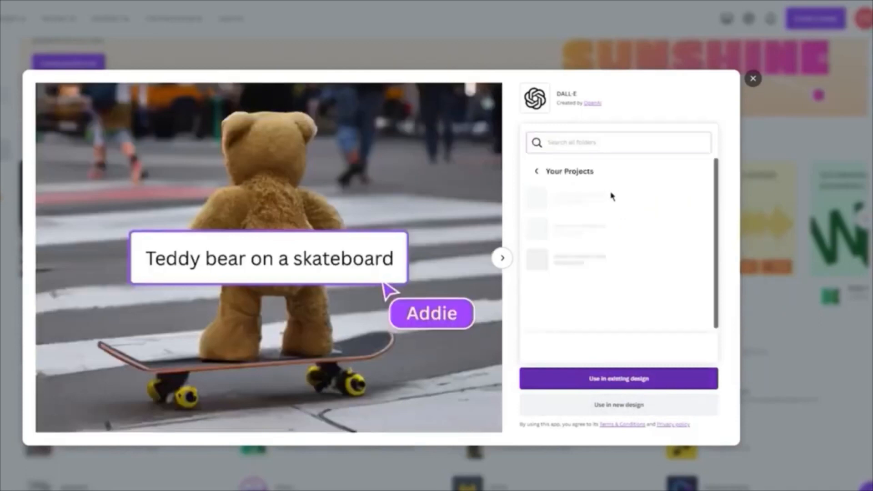
click(634, 405)
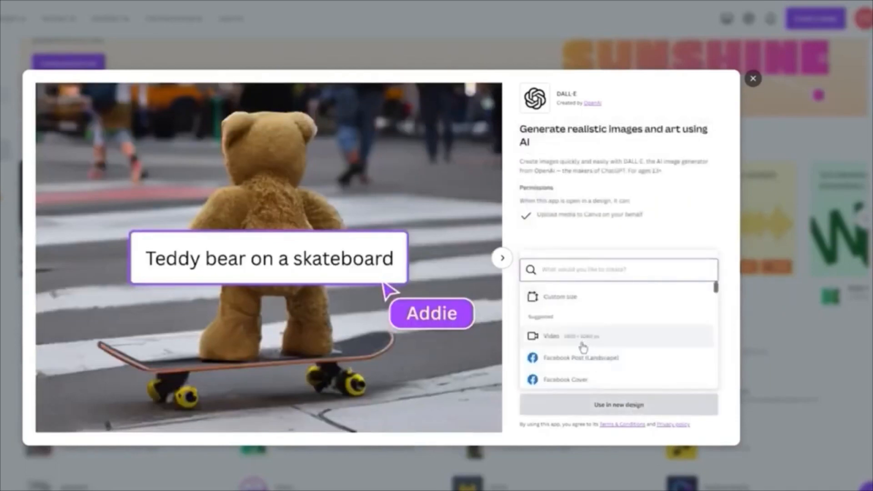
scroll(594, 350, down, 3)
scroll(595, 331, up, 2)
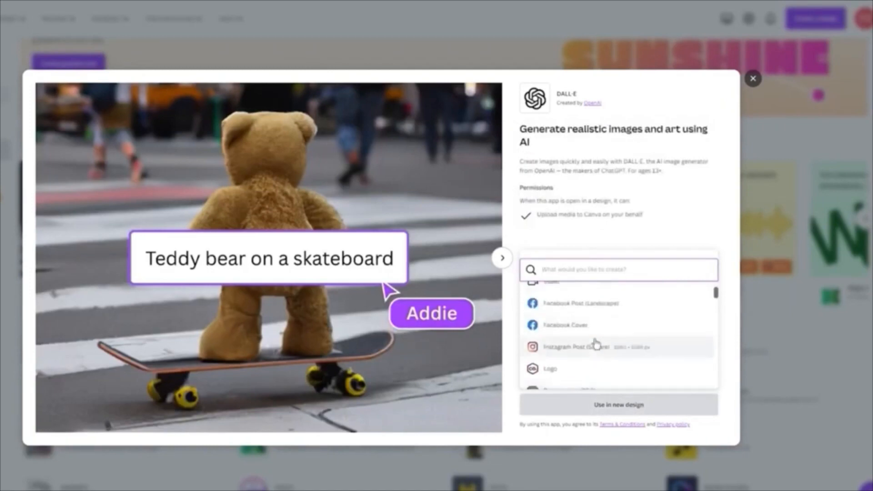
click(594, 347)
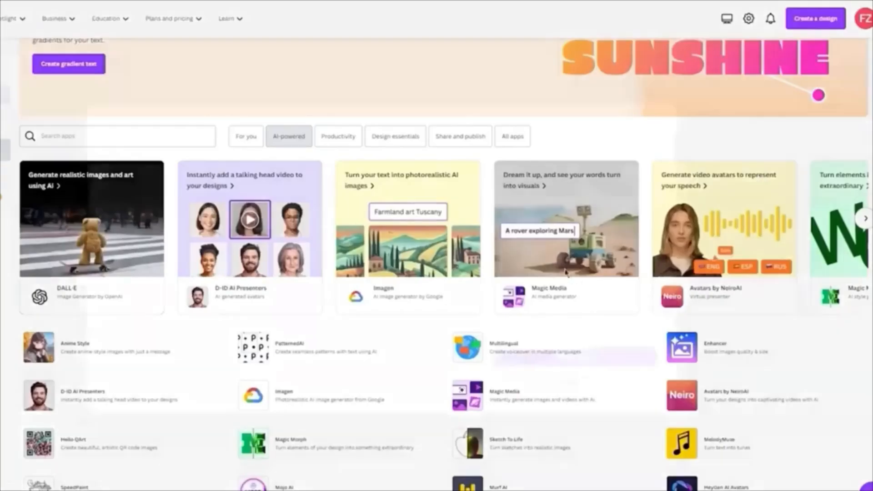
Open the Magic Media app in a new Instagram Post (Square) design.
click(566, 272)
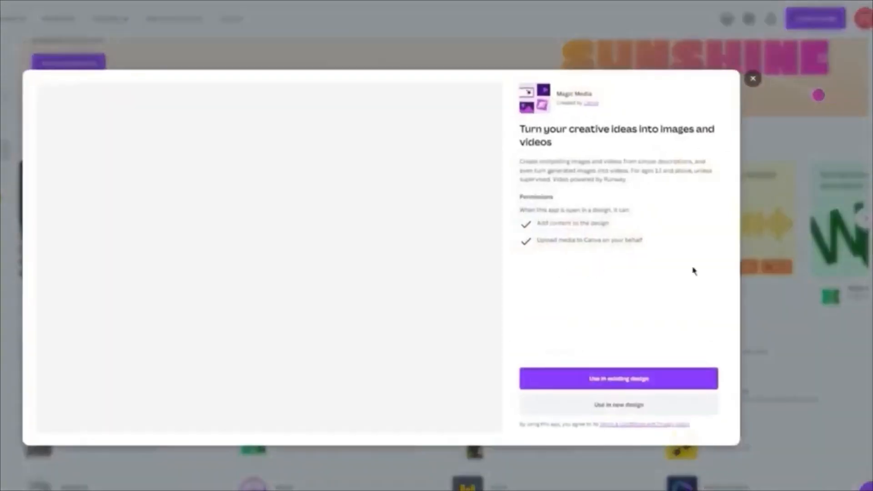
click(637, 404)
scroll(590, 325, down, 5)
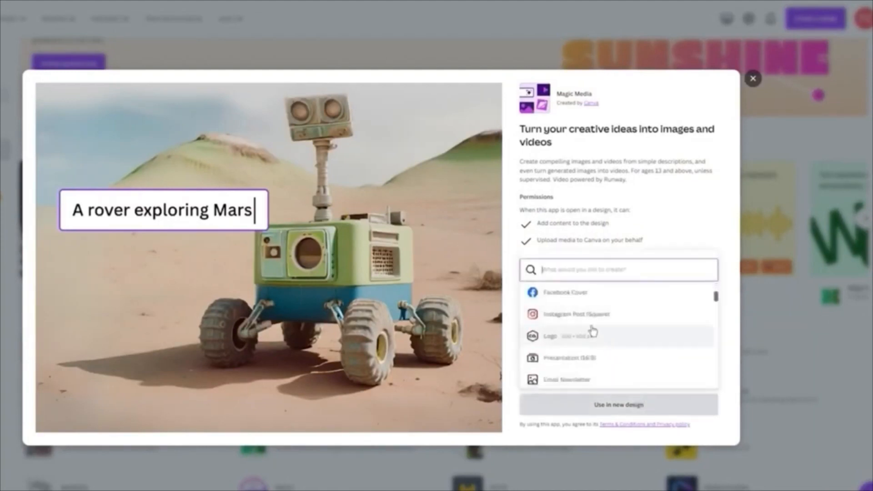
click(591, 331)
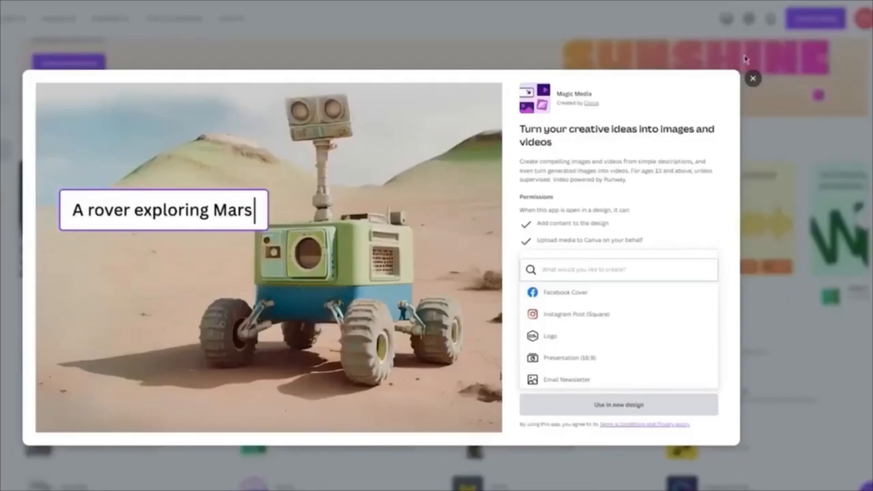
click(170, 27)
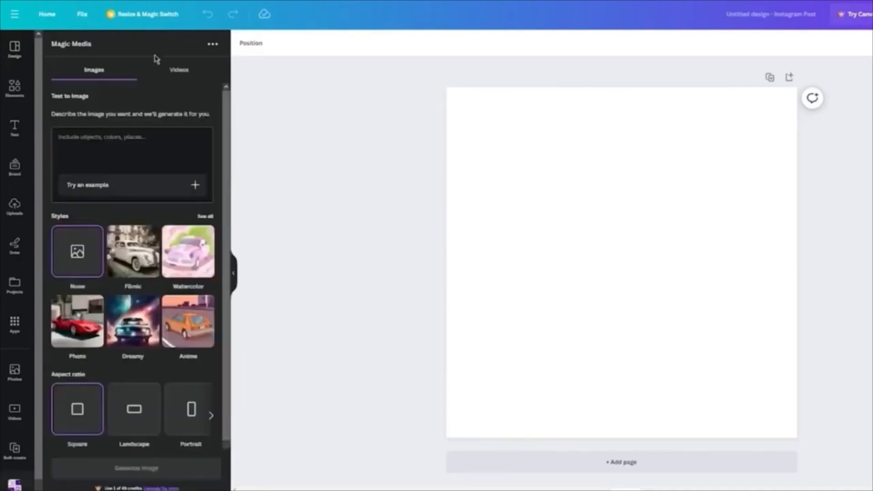
Compare Magic Media's video and image generation options, and look through the available image aspect ratios.
click(200, 71)
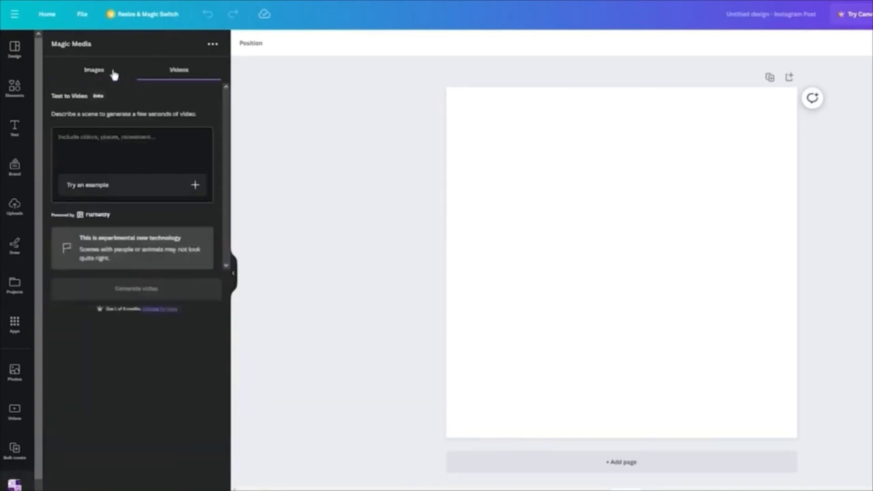
click(113, 73)
click(178, 70)
click(92, 71)
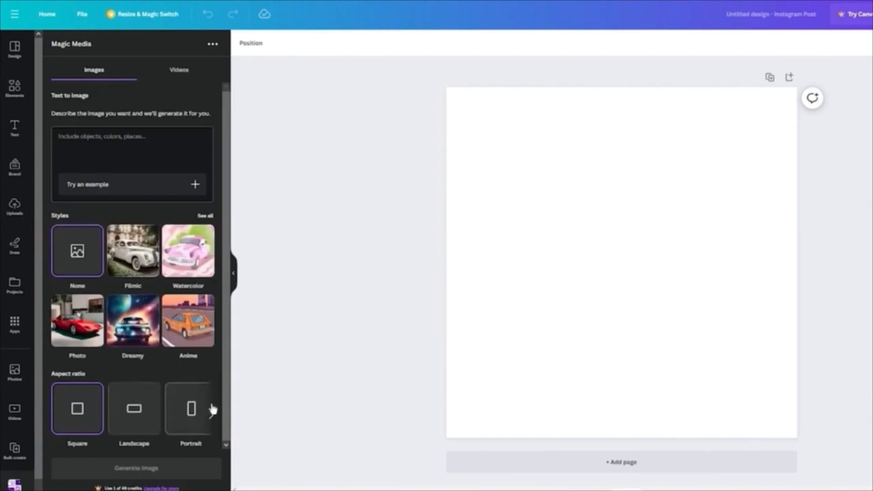
click(211, 419)
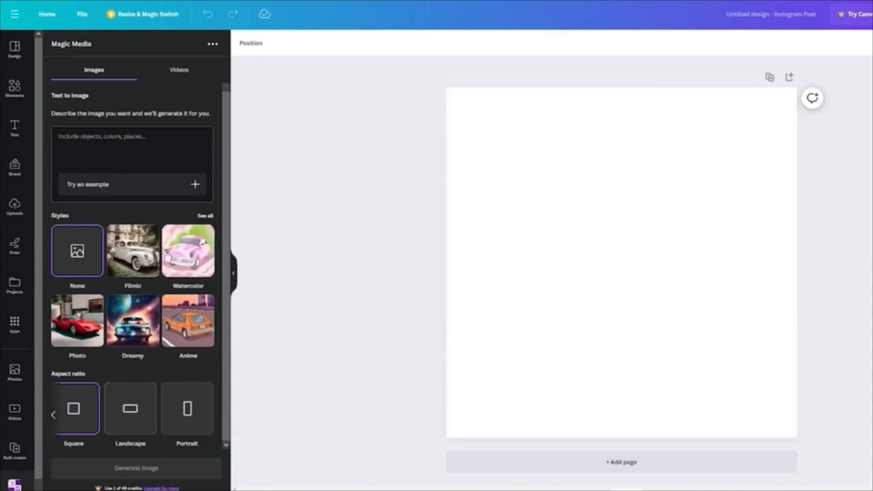
Look through the full list of image styles and select the Vibrant photography style.
click(206, 217)
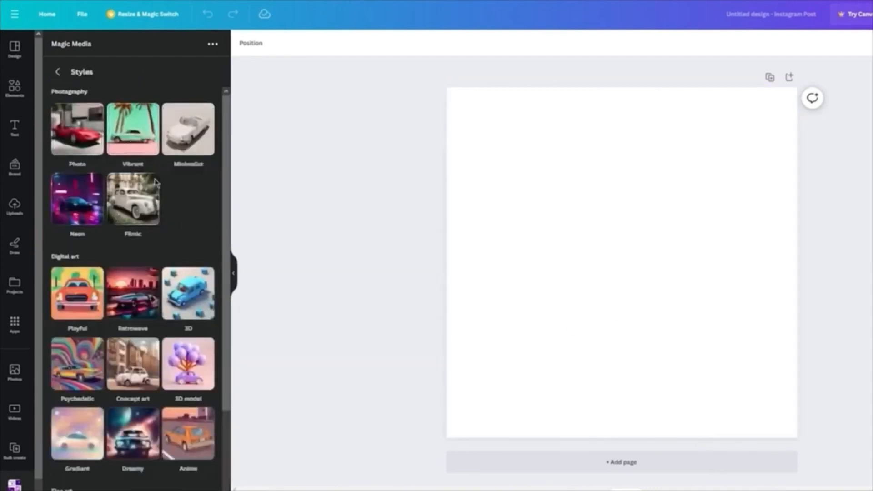
scroll(131, 171, down, 3)
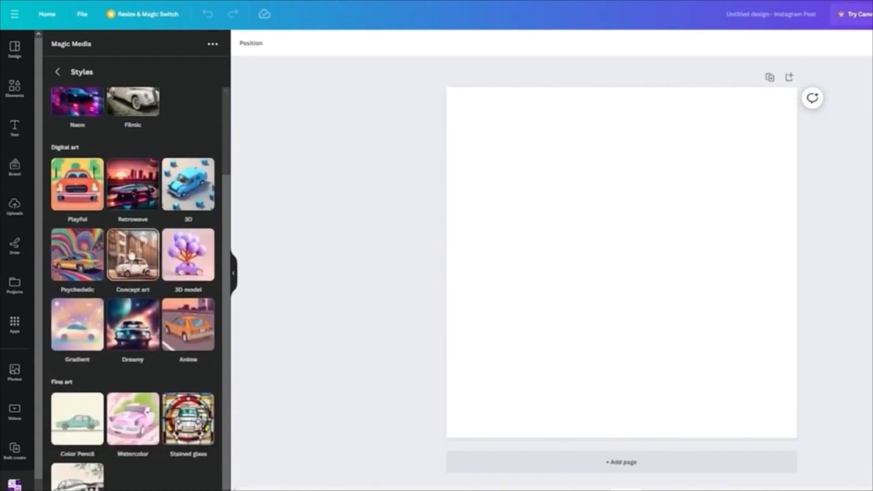
scroll(131, 254, down, 1)
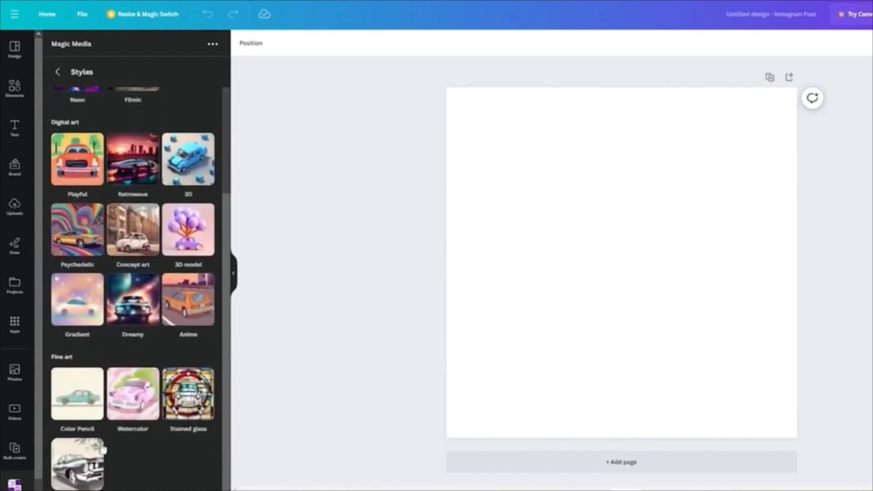
scroll(77, 270, up, 4)
click(57, 72)
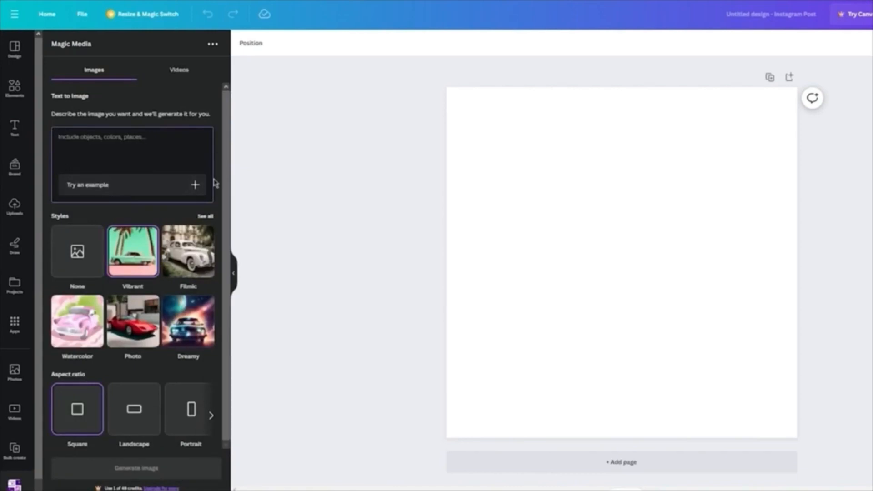
Fill the image description with a suggested example prompt and clear it.
click(198, 187)
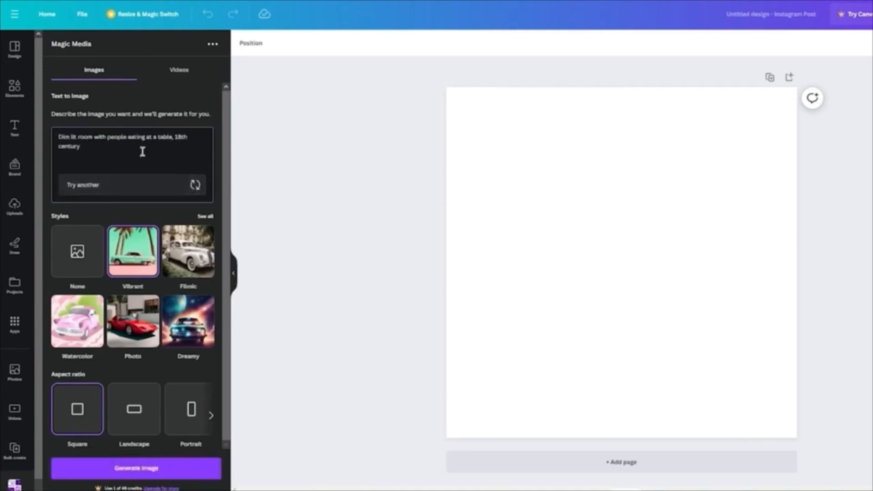
triple_click(55, 137)
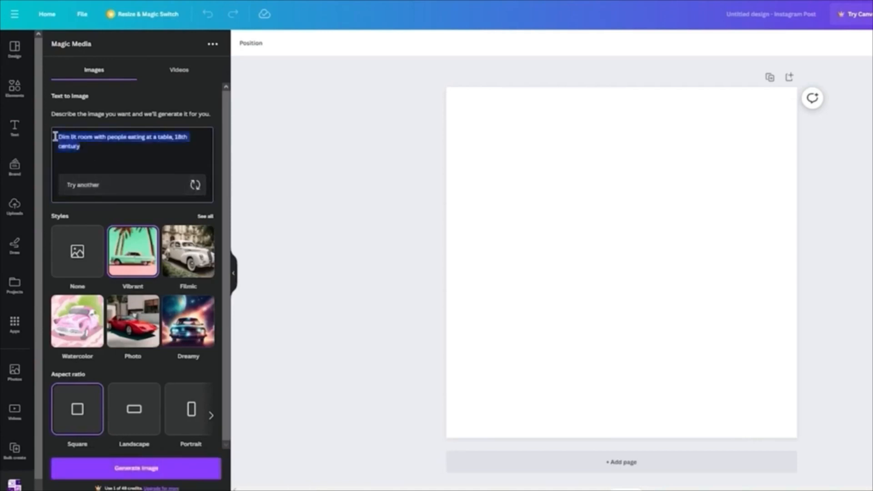
key(BackSpace)
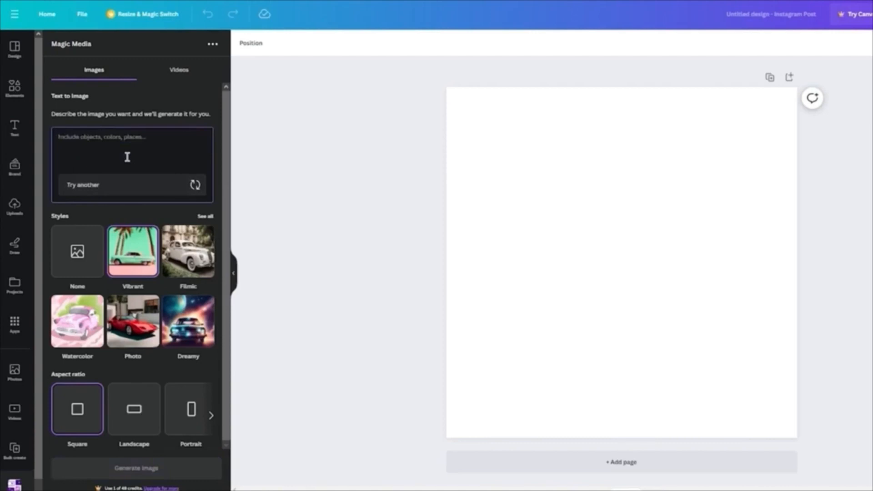
Generate images from the prompt "5 people standing on a hill, camera panned at their backs, landscape, retro, sunny, city life in front of them, cadillace beside them".
text(S people si)
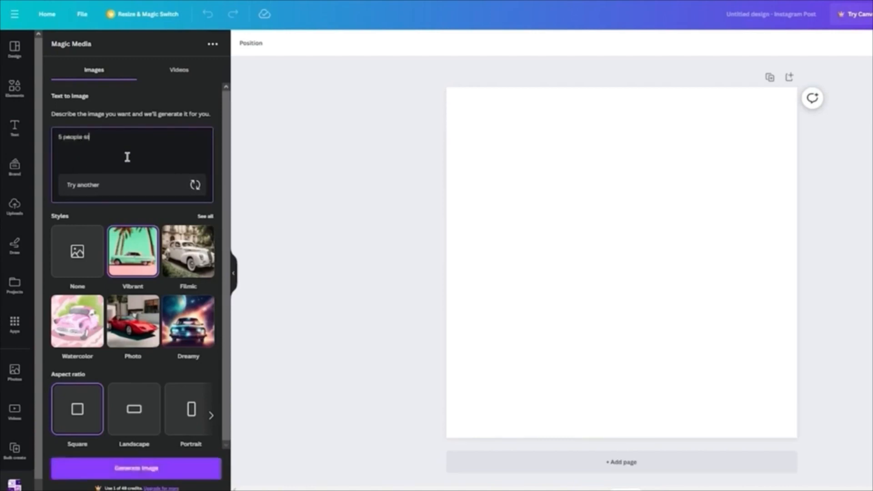
text(anding on a hill, camera pa)
text(nned a)
text(t t)
text(h)
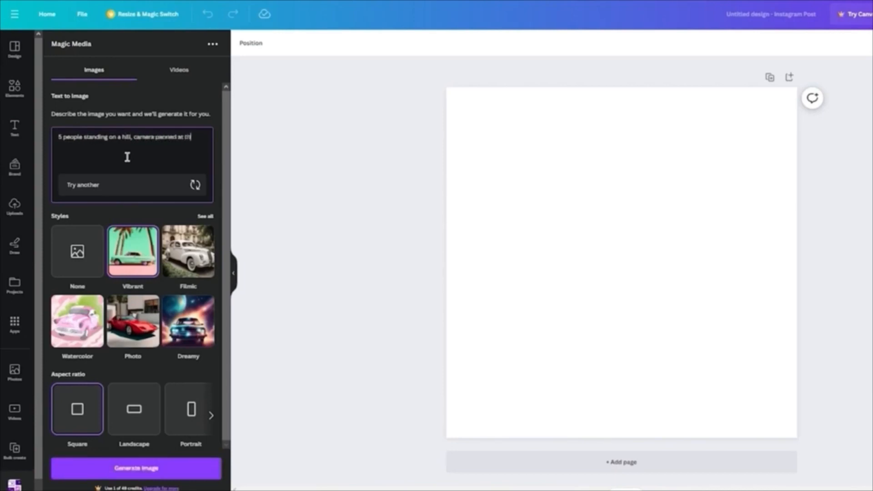
text(eir backs, lan)
text(dscape, ietro, ex)
text(ny, cl)
text(ty life in fr)
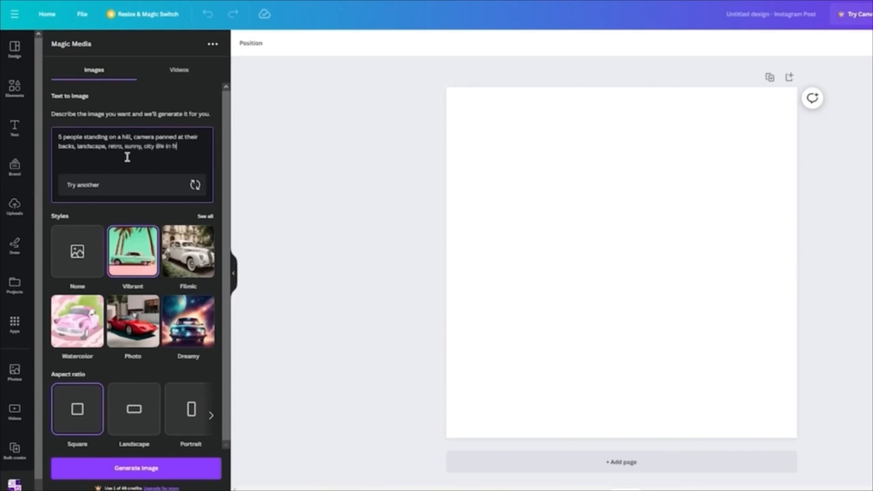
text(ont of them, cadillace bes)
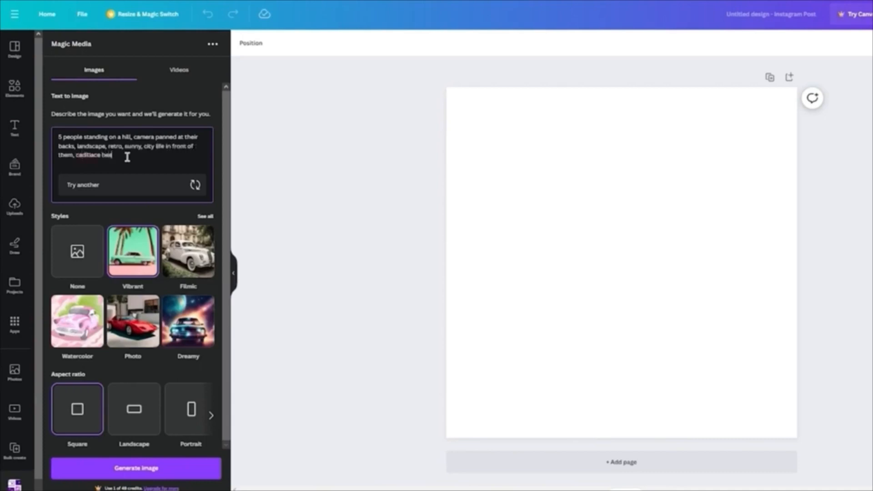
text(ide it)
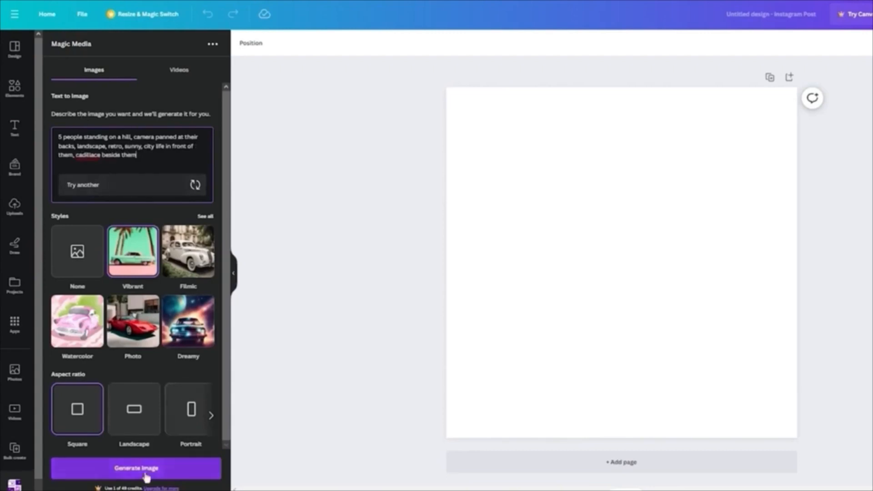
click(172, 473)
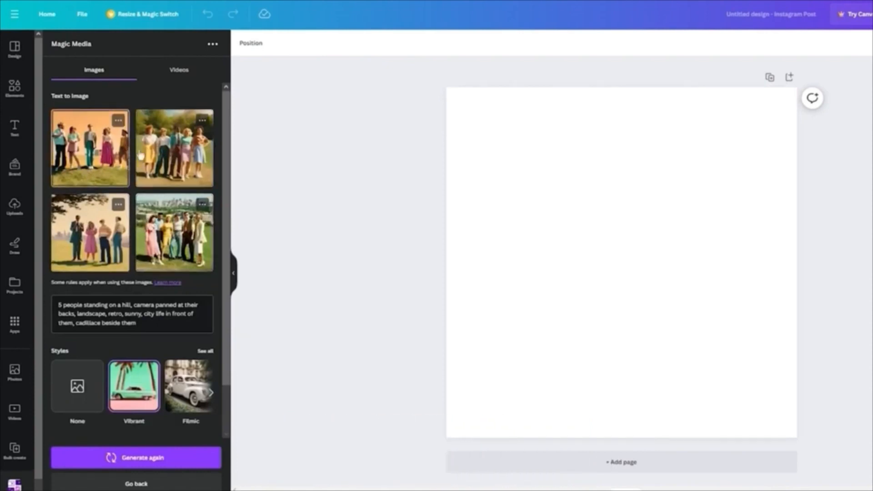
Place the generated image with the city skyline on the blank page and enlarge it to fill the whole page.
drag(175, 205, 594, 225)
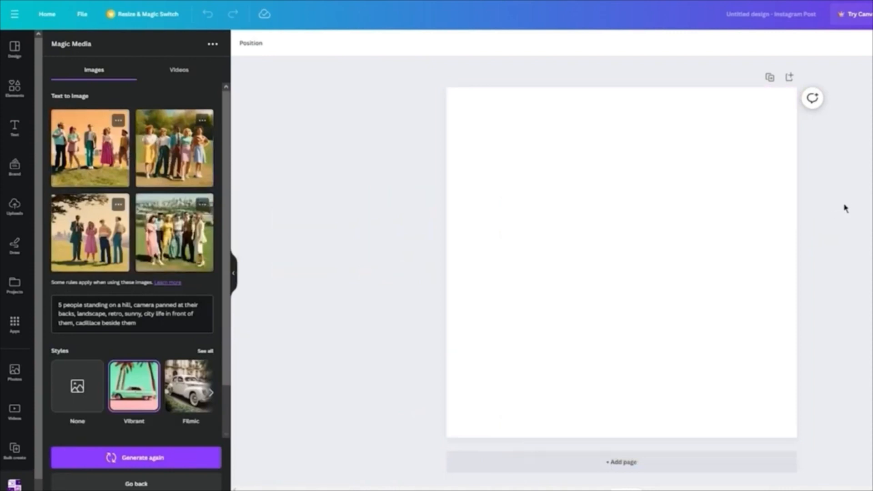
drag(554, 182, 424, 122)
drag(757, 385, 787, 437)
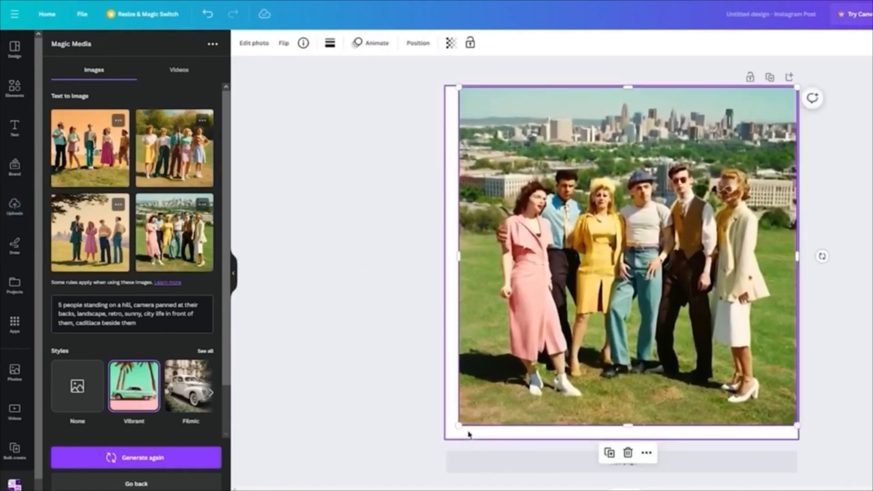
drag(458, 425, 439, 435)
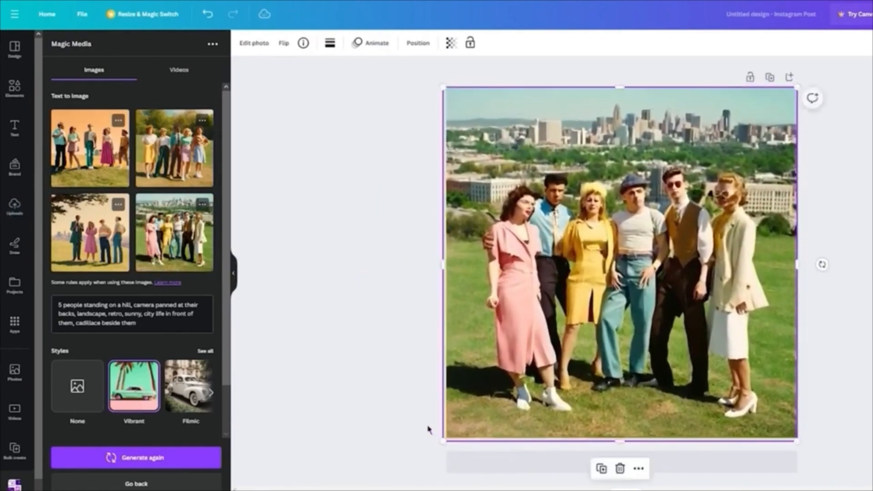
click(394, 405)
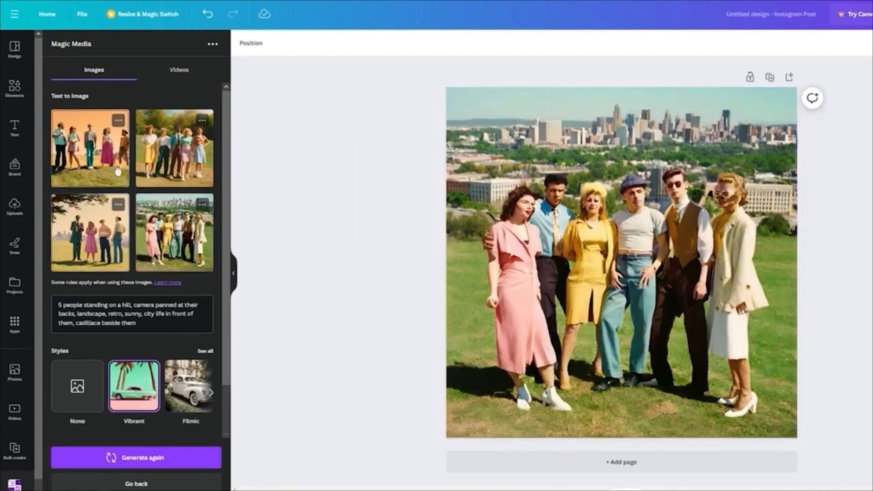
Switch the image style to Neon from the full styles list and generate the images again with the same prompt.
scroll(173, 286, down, 2)
click(211, 338)
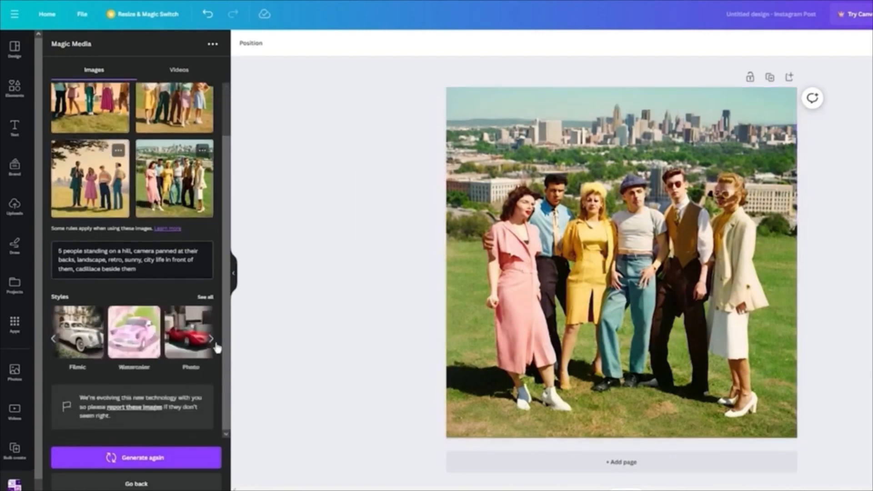
click(213, 341)
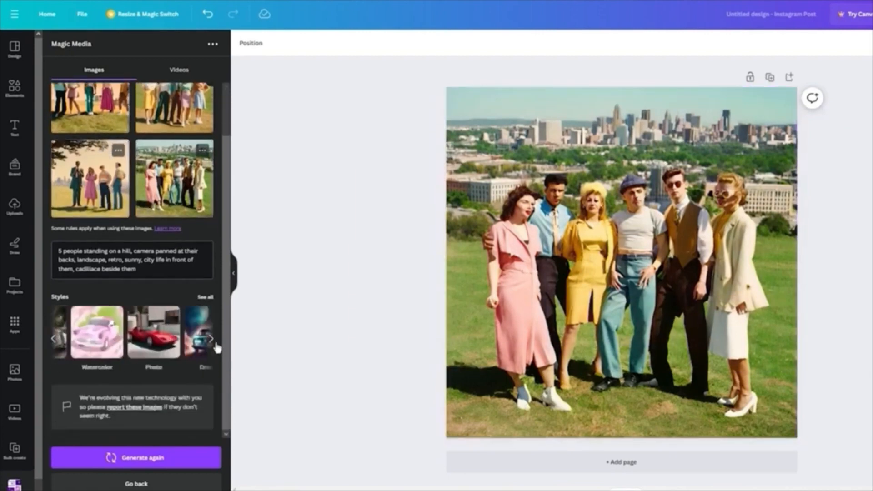
click(205, 297)
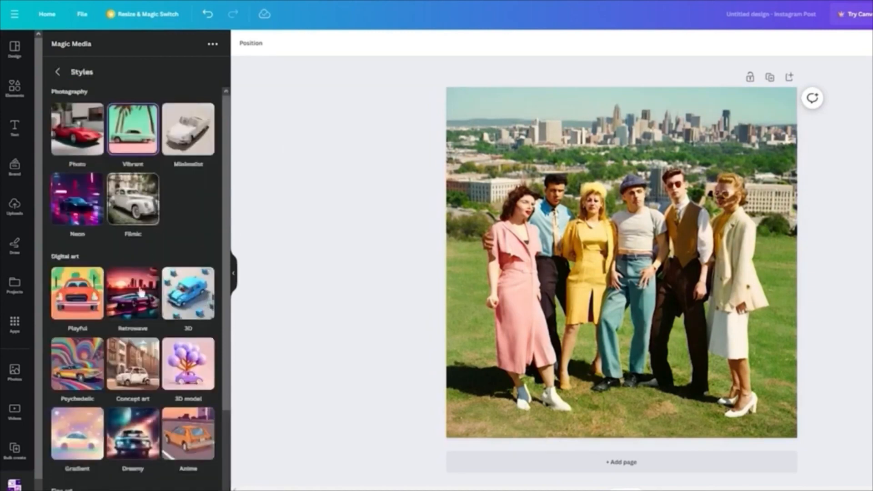
click(83, 229)
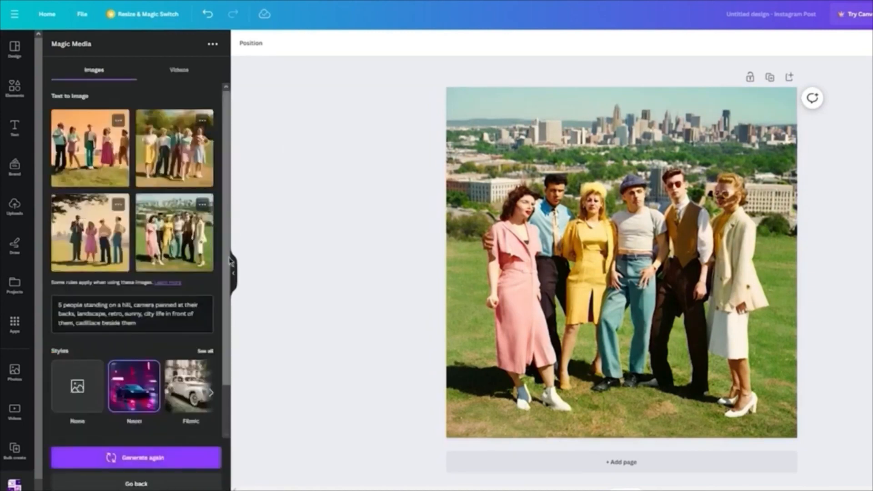
click(159, 457)
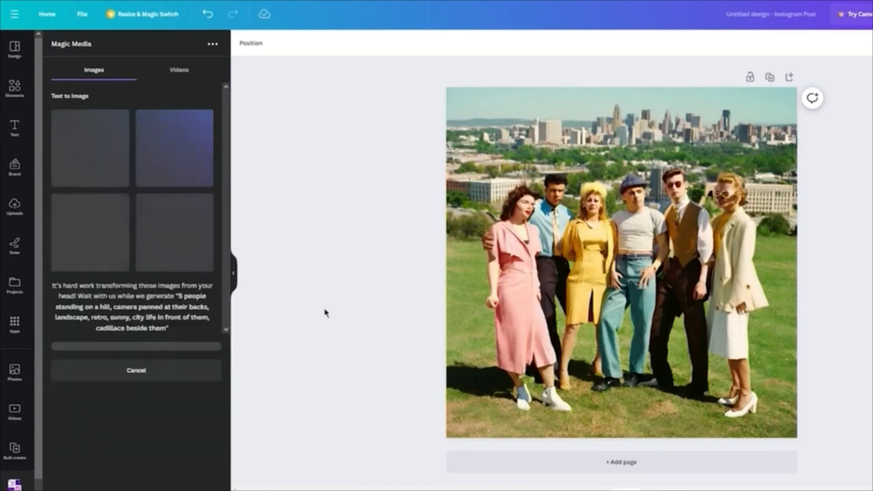
Shrink the retro city skyline image to a quarter of the page and fit it into the page's lower-right quarter.
click(665, 301)
drag(445, 87, 612, 270)
mouse_move(621, 354)
mouse_down()
mouse_move(607, 356)
mouse_move(622, 357)
mouse_up()
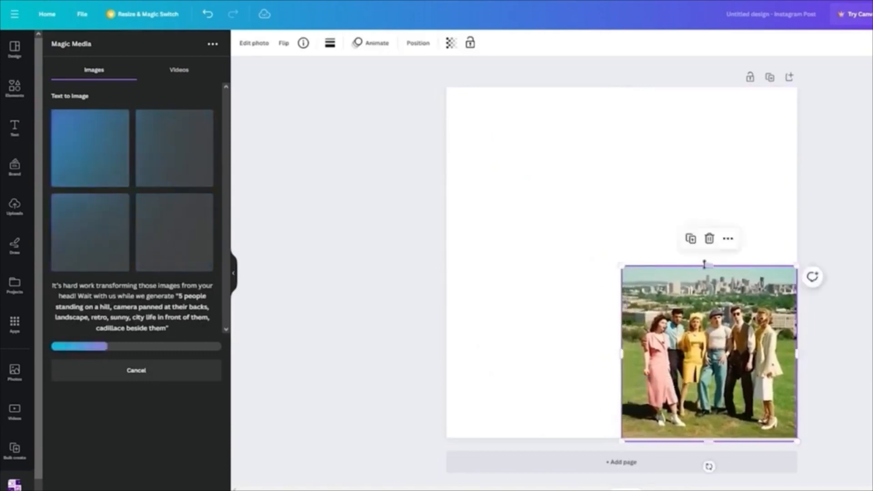
drag(706, 264, 708, 260)
click(837, 227)
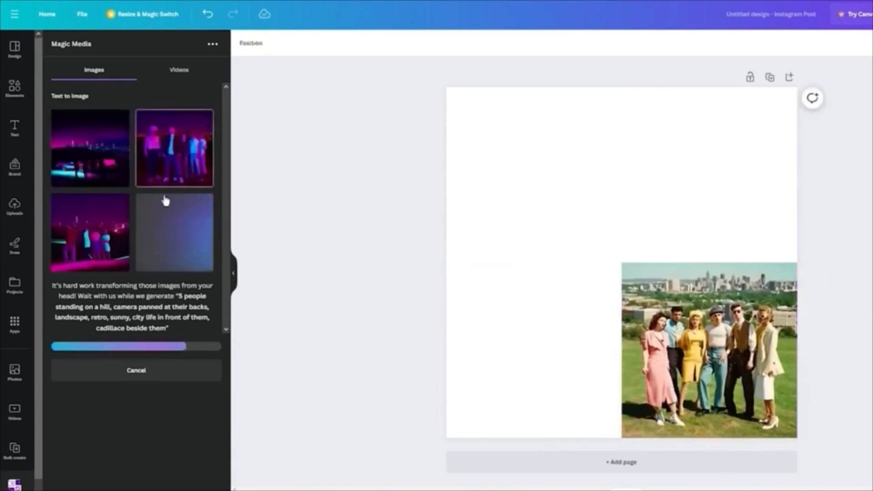
Place the neon image of people seen from behind on the page and resize it to fill the lower-left quarter.
drag(87, 218, 488, 294)
drag(653, 256, 636, 263)
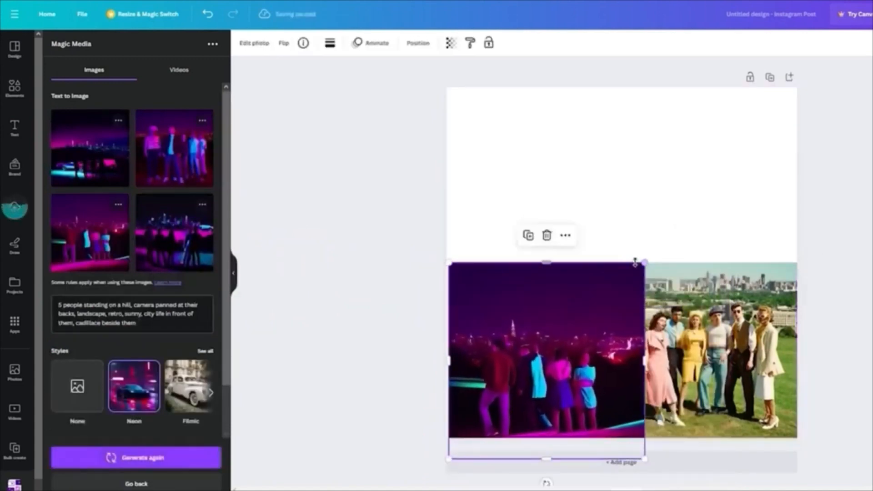
drag(579, 320, 578, 297)
drag(643, 242, 621, 262)
click(850, 272)
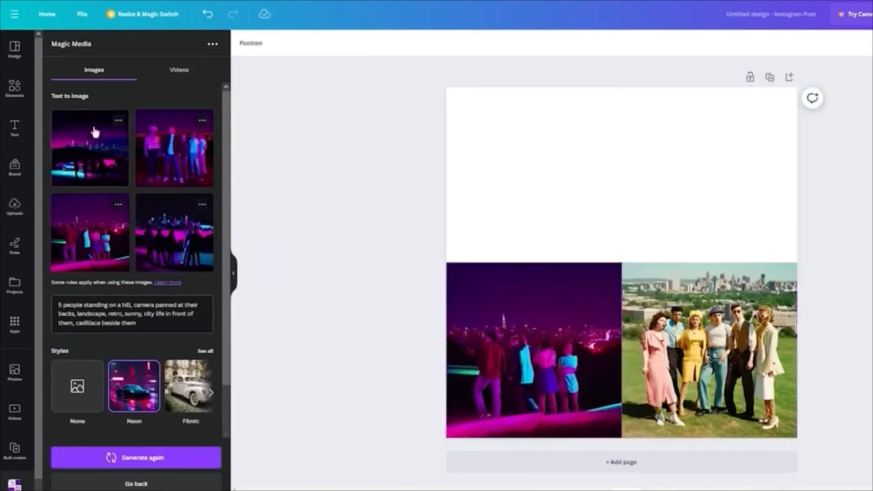
Switch the image style to Concept art from the full styles list and generate the images again.
scroll(146, 244, down, 2)
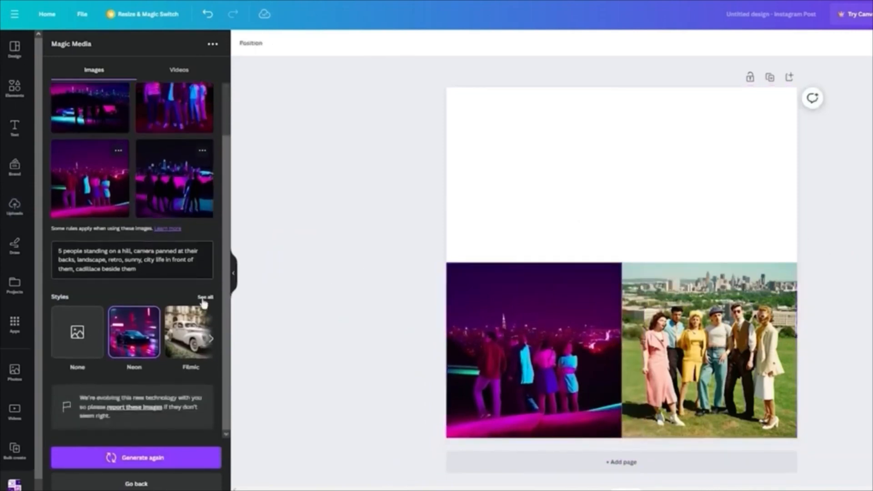
click(205, 297)
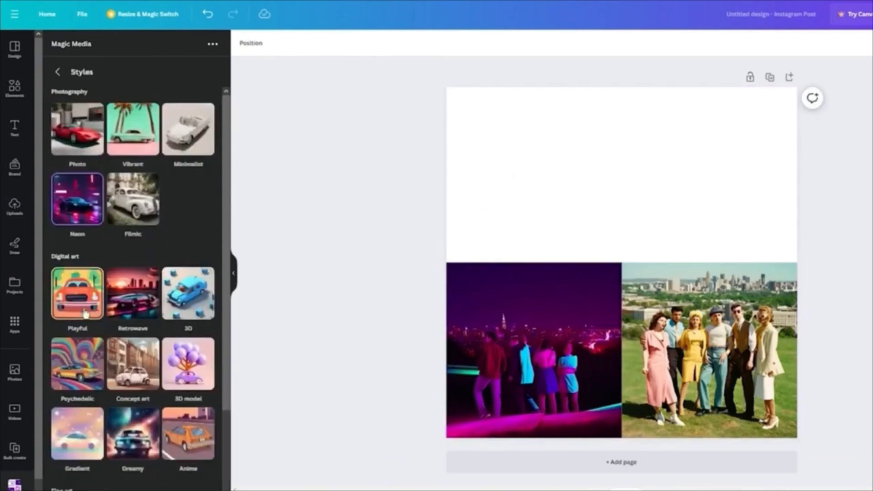
scroll(132, 282, down, 3)
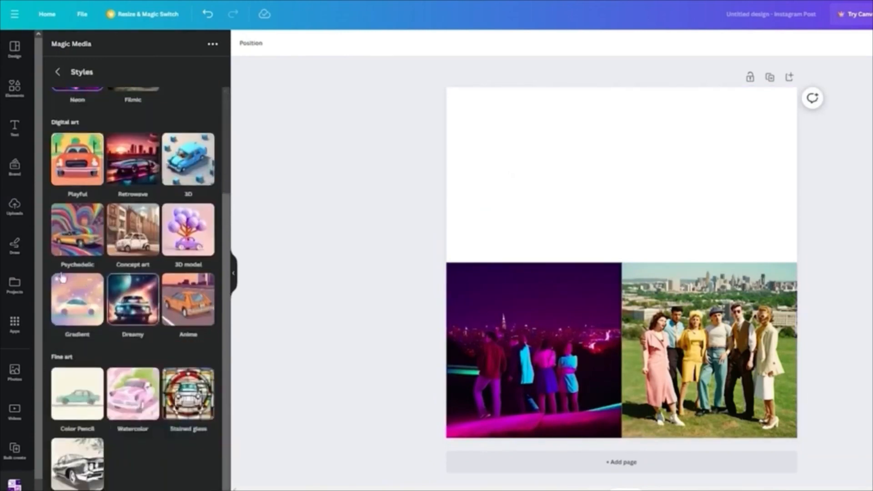
click(133, 230)
click(136, 458)
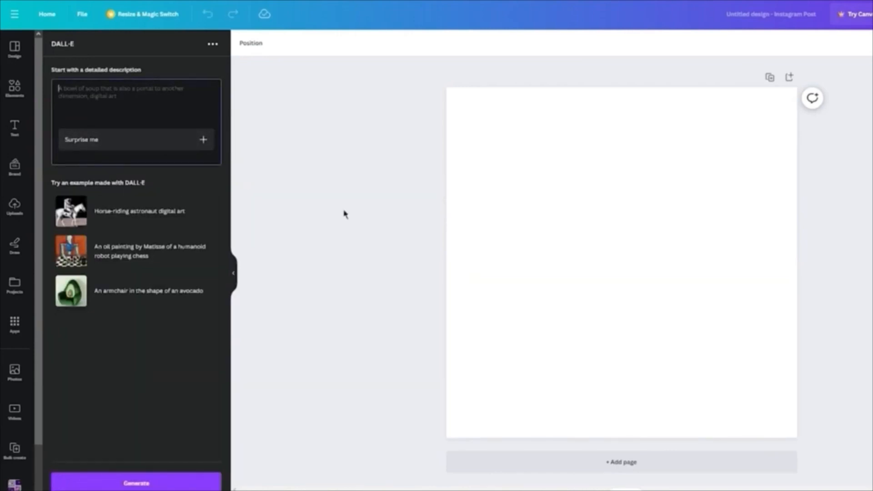
Generate images with DALL·E from the prompt "retro image of a metal band performing at woodstock".
text(a)
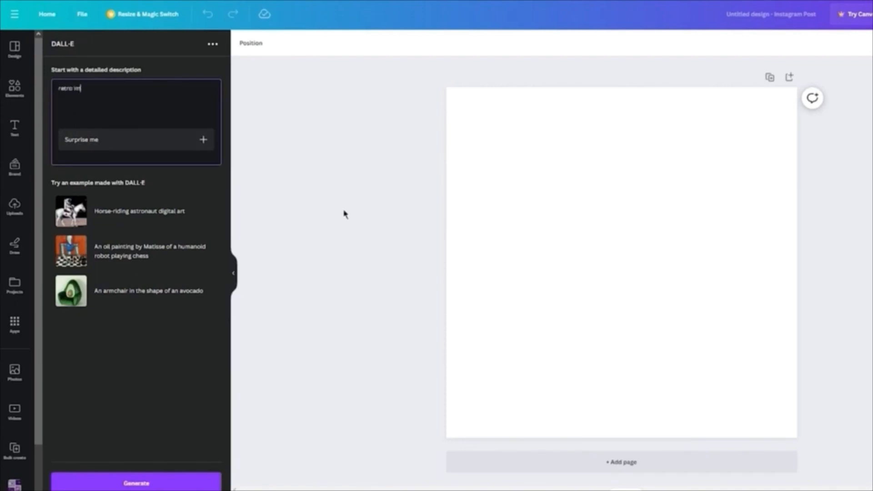
text(etro ima)
text(ge lo)
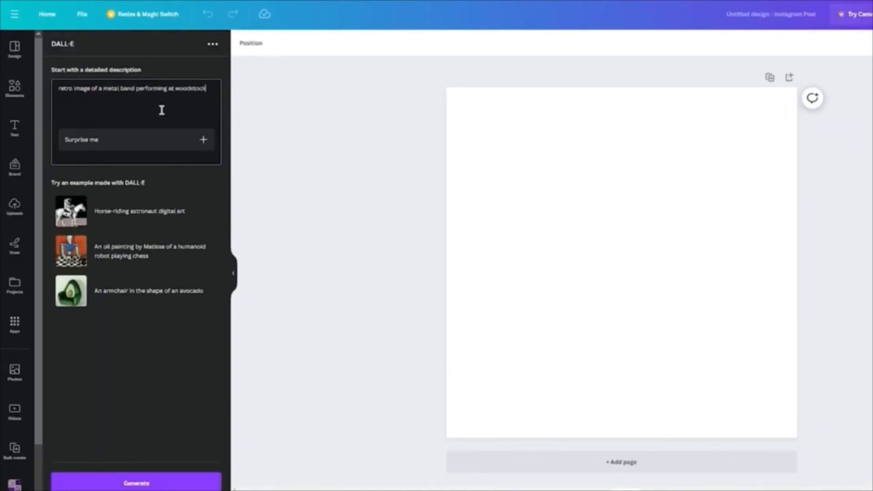
click(121, 483)
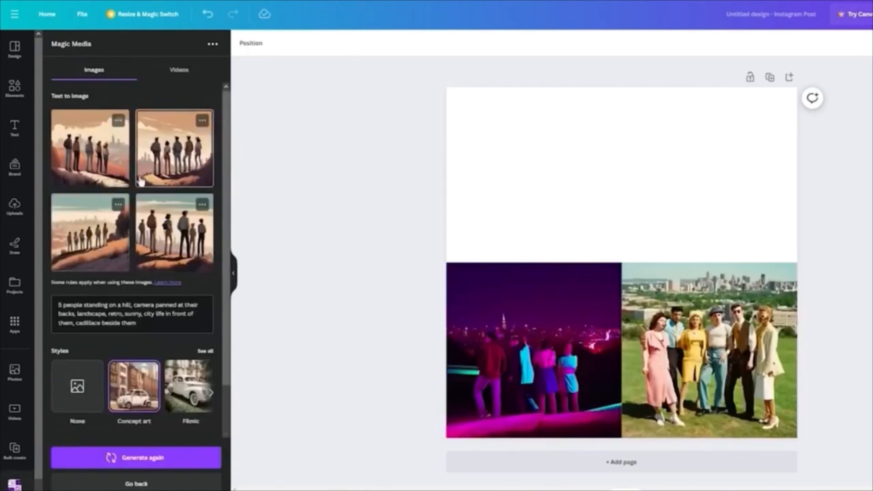
Place the concept art image with the tree and hillside on the page and shrink it to the upper-left quarter.
drag(97, 241, 514, 145)
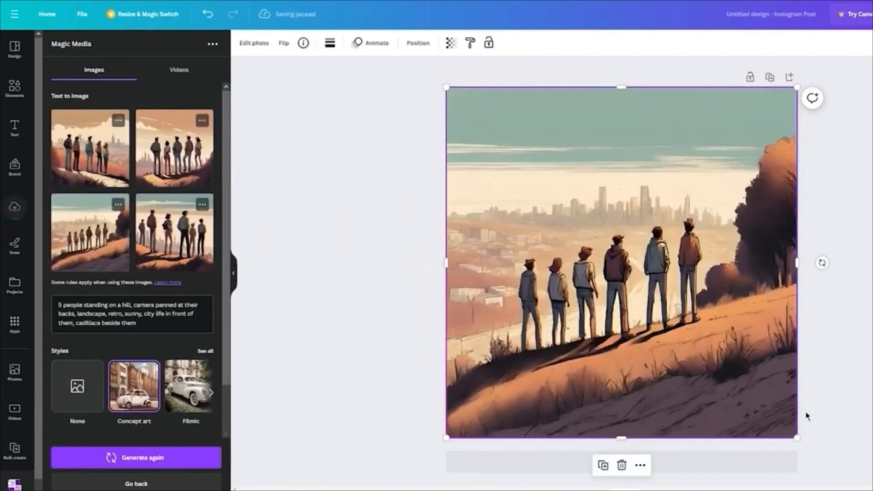
drag(797, 436, 647, 239)
click(696, 210)
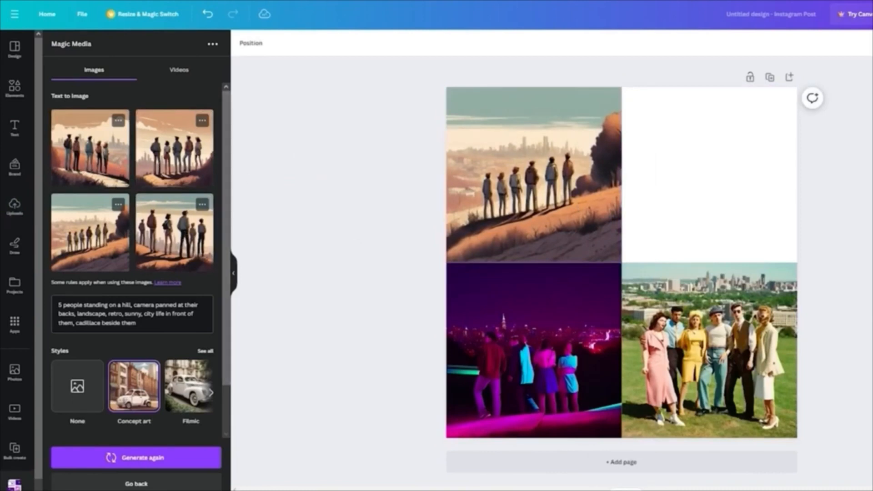
Change the image style to Filmic and generate the images again with the same prompt.
scroll(157, 335, down, 1)
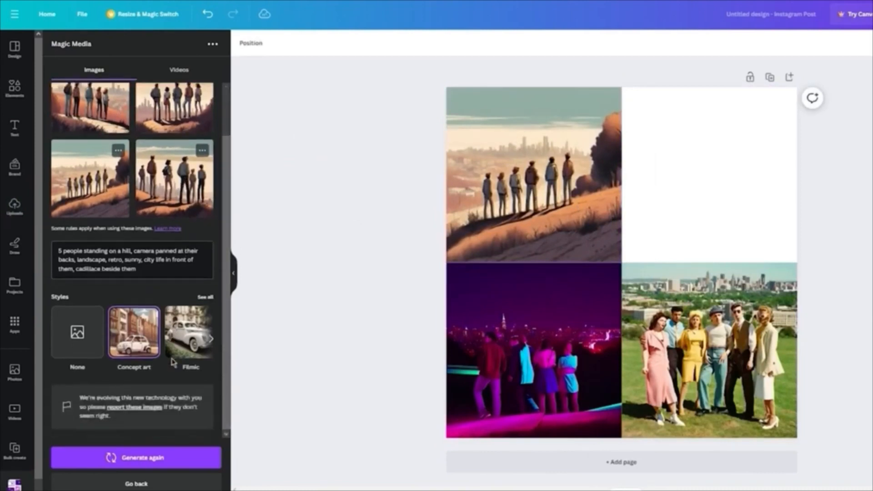
click(182, 331)
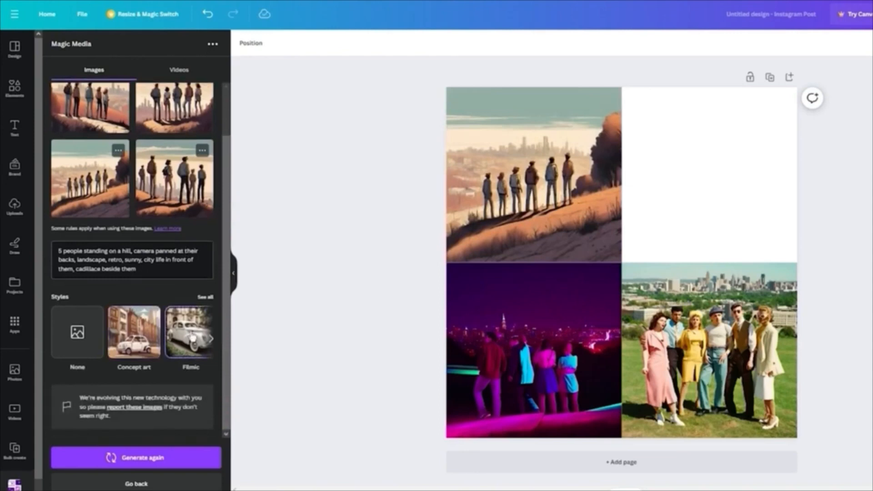
click(170, 459)
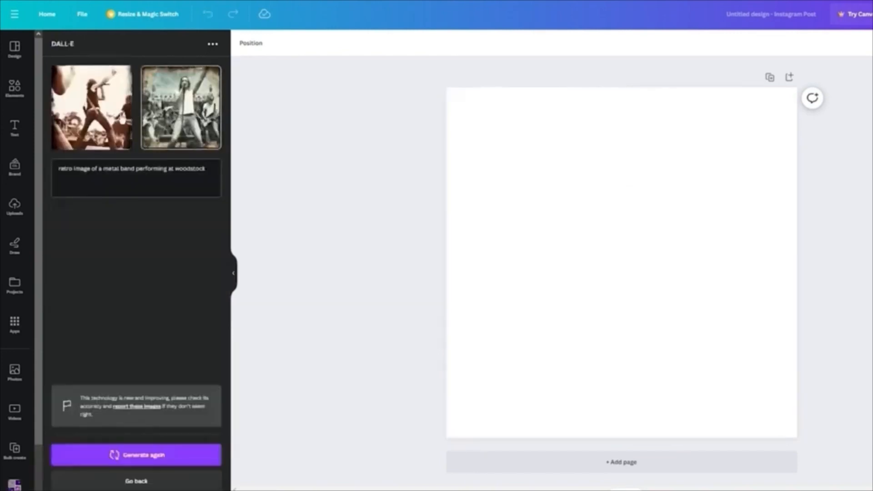
Add the DALL·E image of the singer with a raised arm to the blank page and enlarge it to fill the page.
click(179, 113)
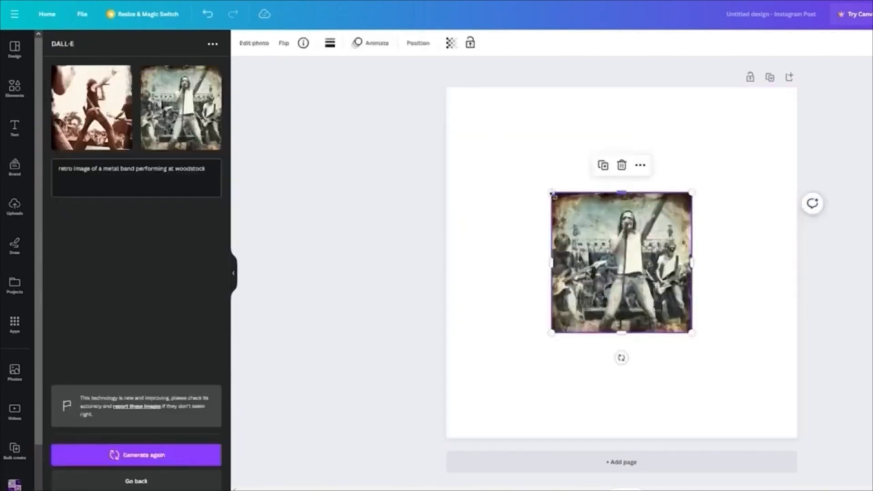
drag(552, 191, 446, 89)
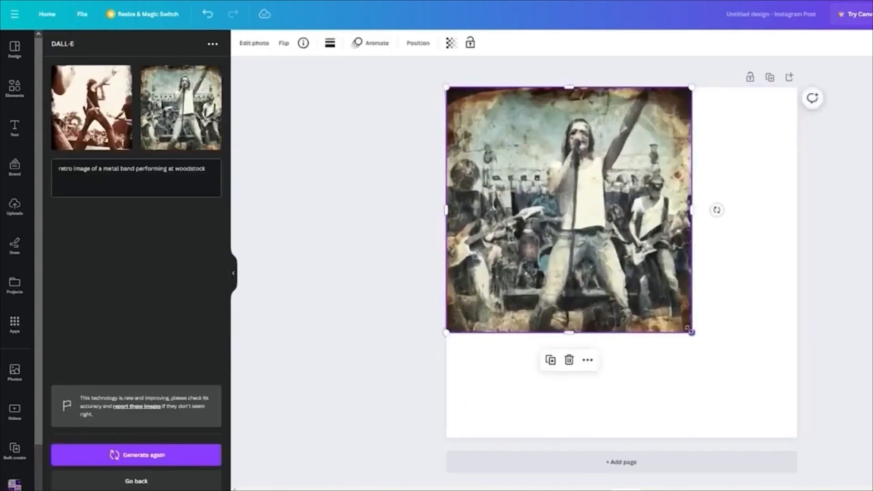
drag(691, 332, 786, 441)
click(829, 335)
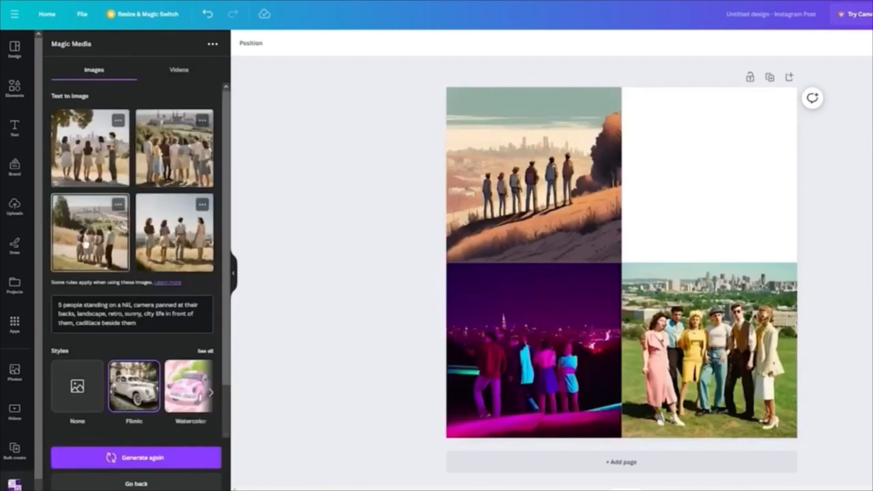
Add the filmic image of the group beside the path and fit it into the page's empty upper-right quarter.
click(86, 245)
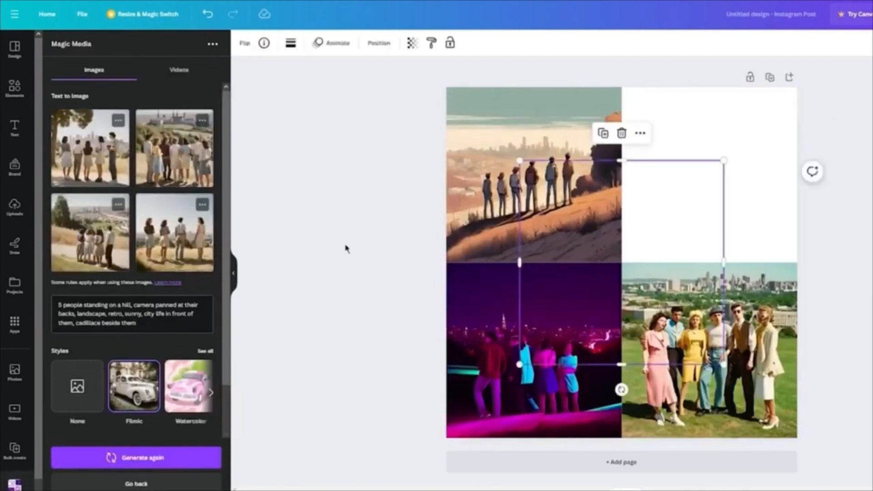
drag(635, 223, 700, 169)
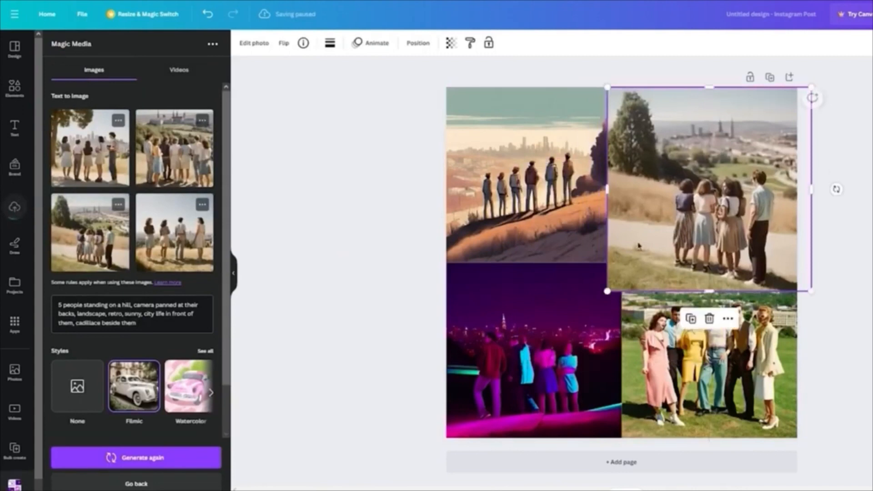
drag(607, 290, 652, 242)
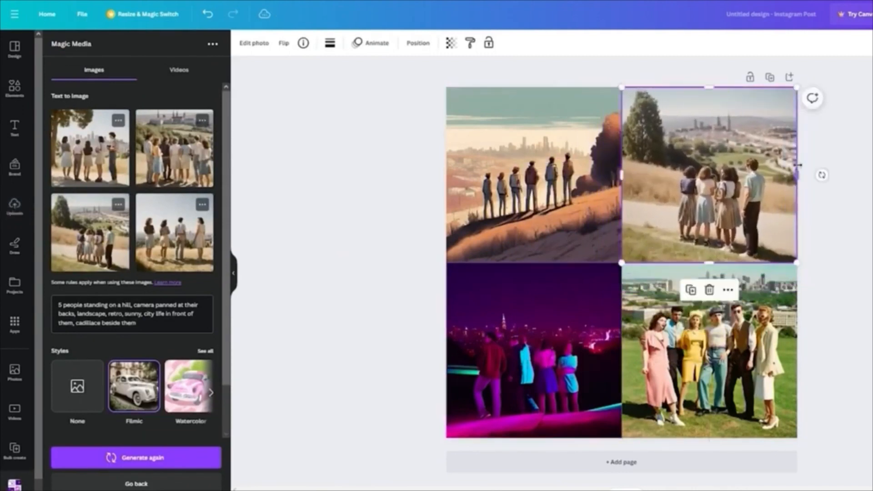
click(859, 208)
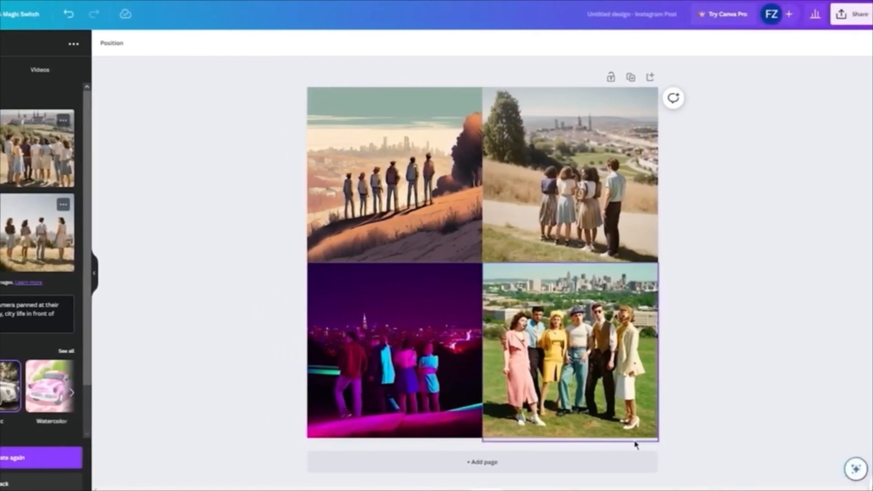
drag(769, 412, 276, 88)
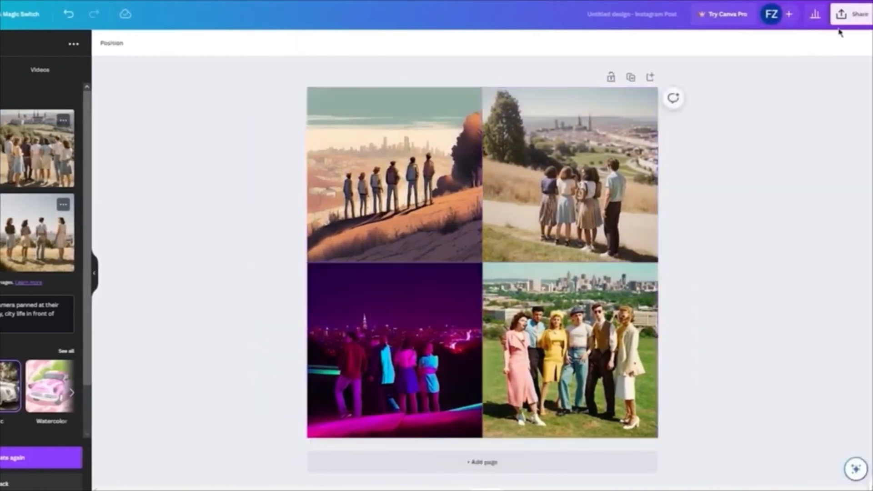
Download the four-image collage as a PNG and open the downloaded file.
click(845, 14)
click(722, 270)
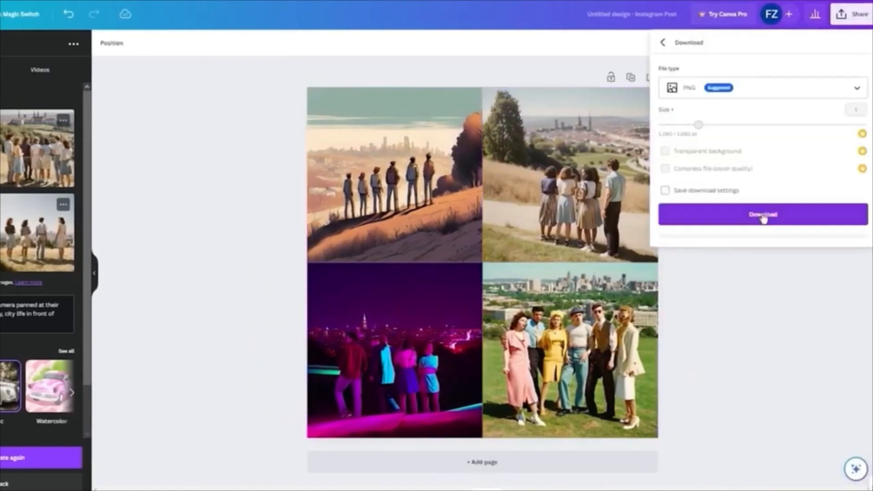
click(762, 218)
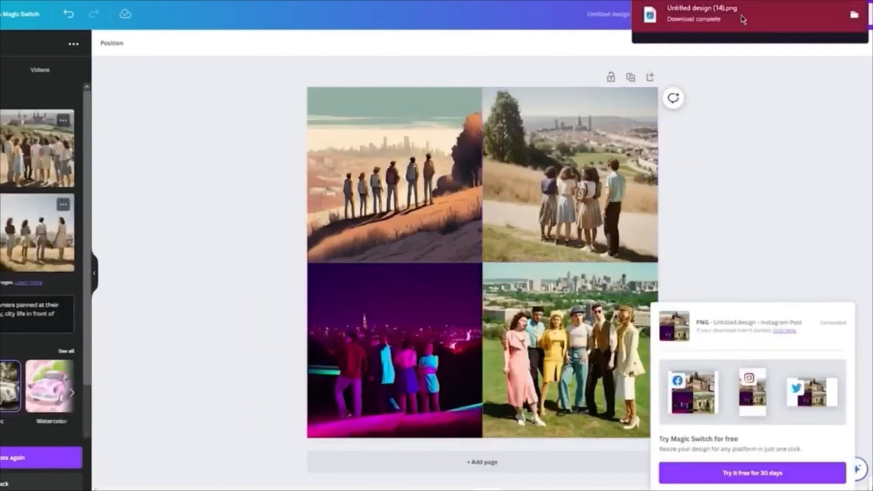
click(743, 19)
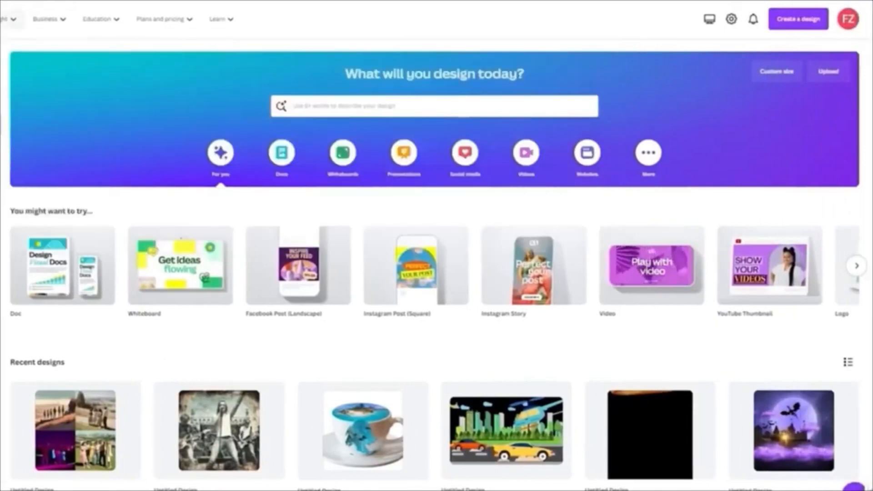
Search the design types for "logo" and create a new blank Logo design.
mouse_move(14, 22)
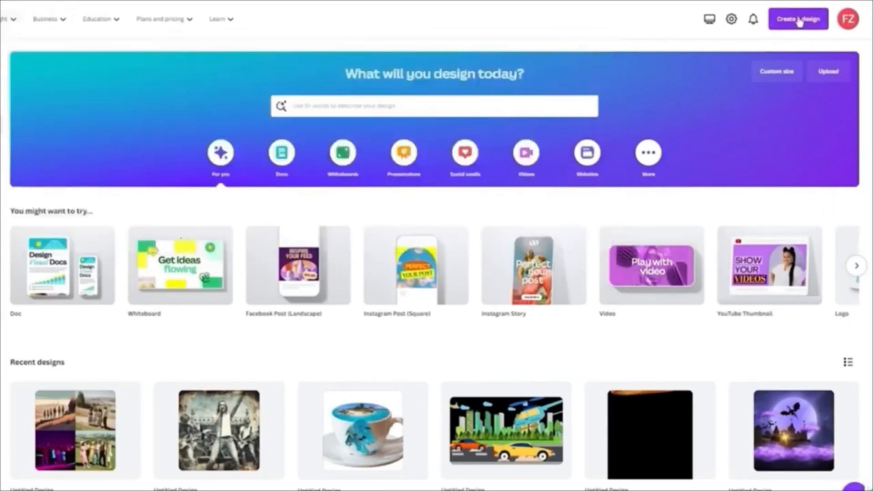
click(798, 19)
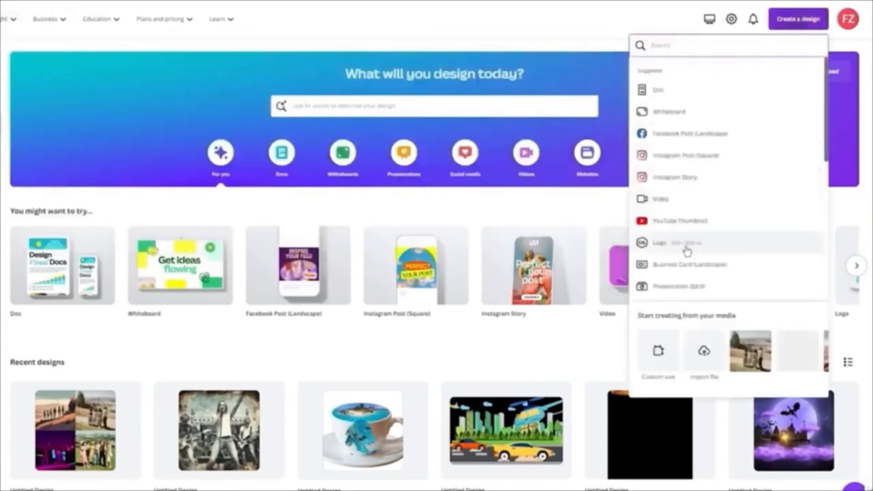
text(logo)
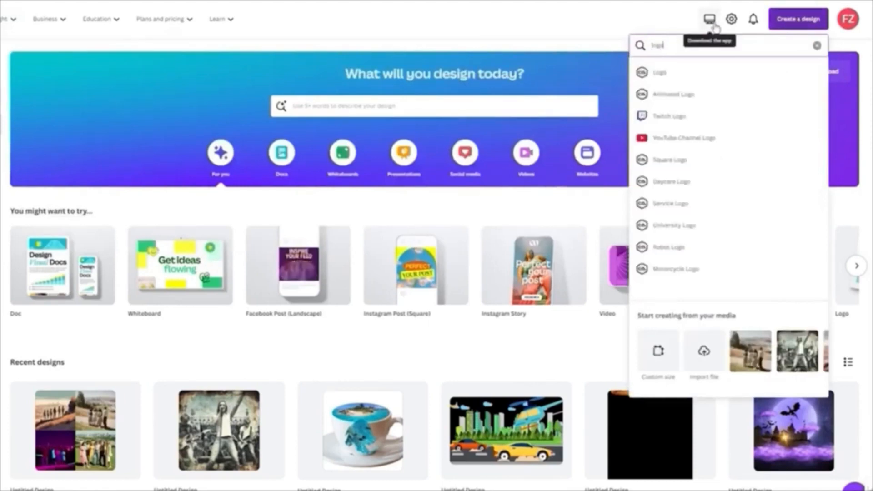
click(692, 75)
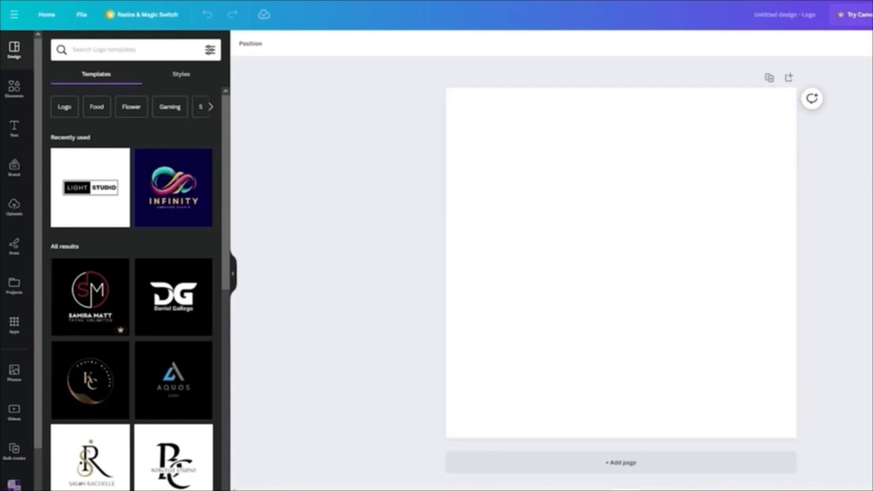
Set the blank logo page's background to dark blue from the default solid colors.
click(617, 228)
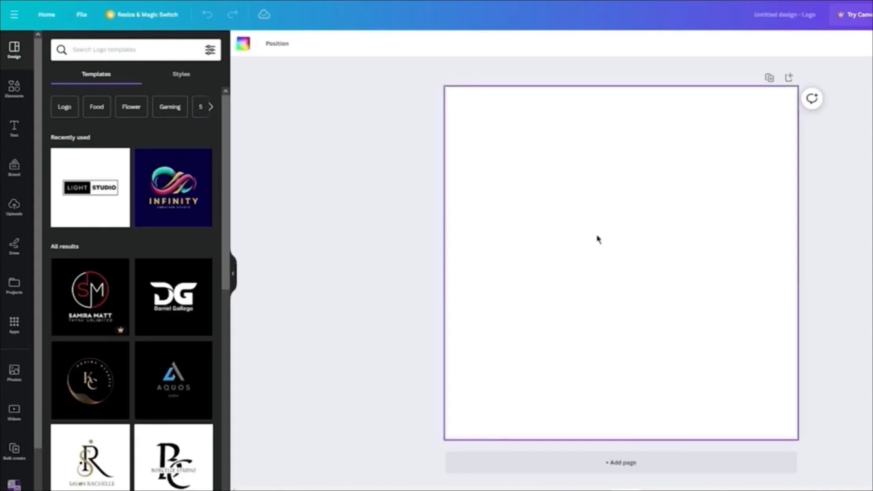
click(600, 198)
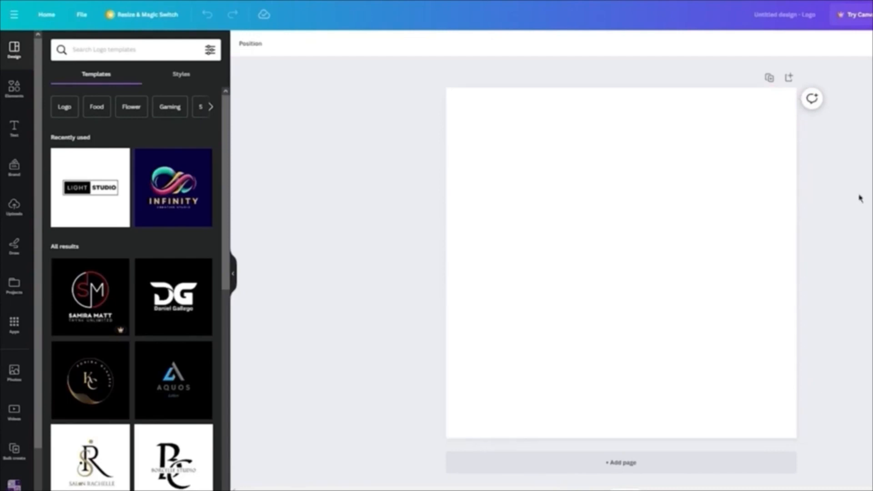
click(656, 211)
click(243, 43)
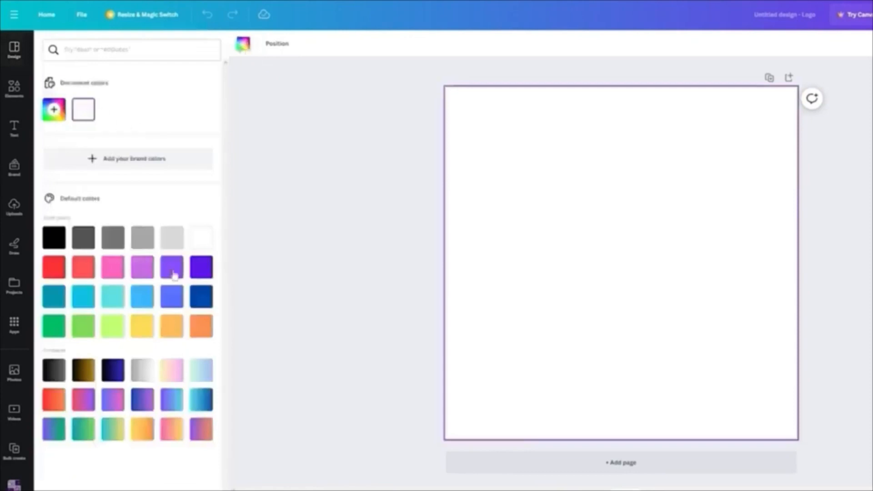
click(201, 297)
click(353, 211)
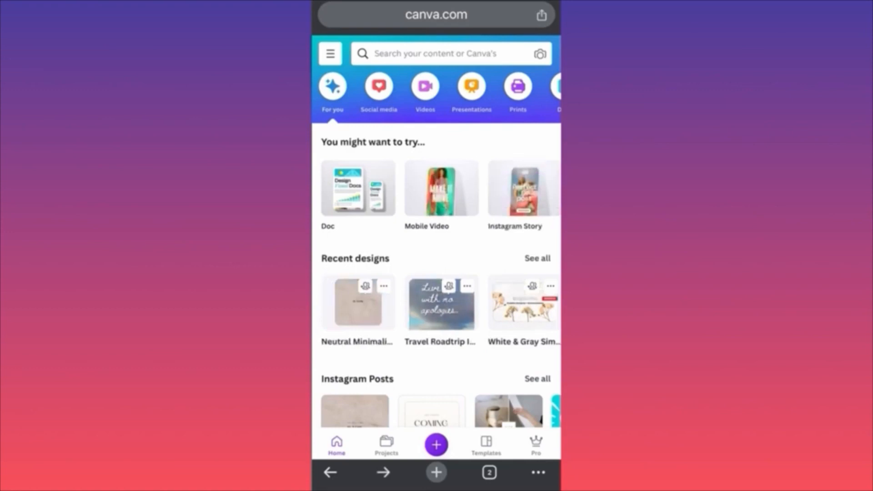
Browse the Instagram templates in the social media category and open the full list of Instagram Reels templates.
click(379, 91)
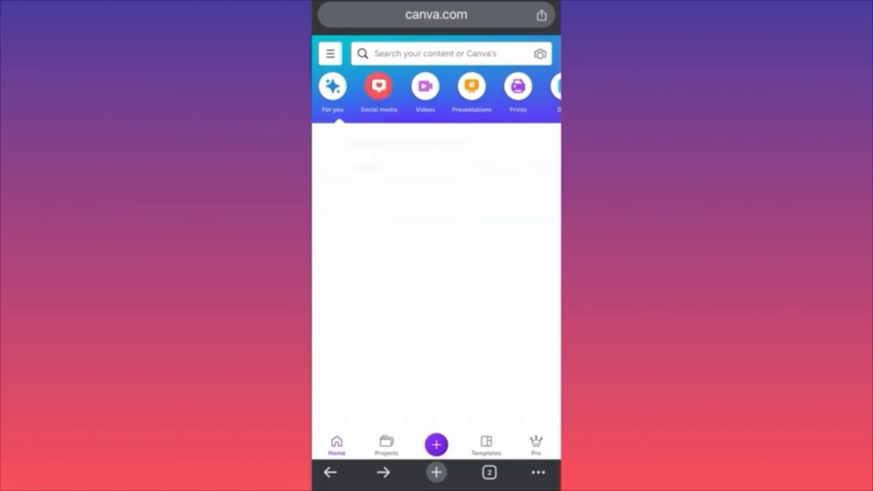
click(402, 166)
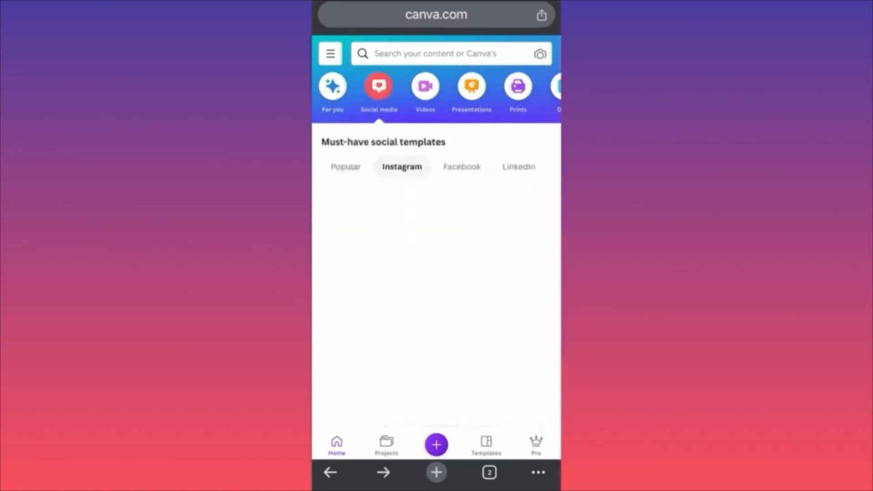
scroll(437, 273, down, 8)
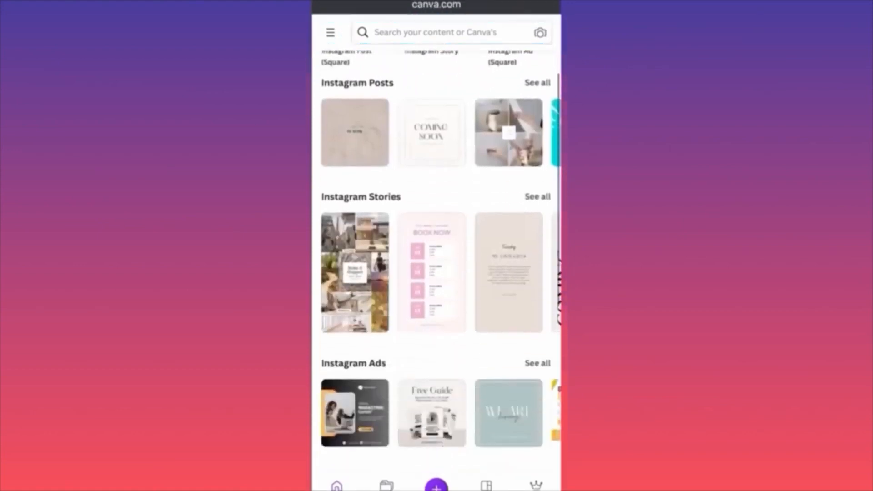
scroll(437, 273, down, 4)
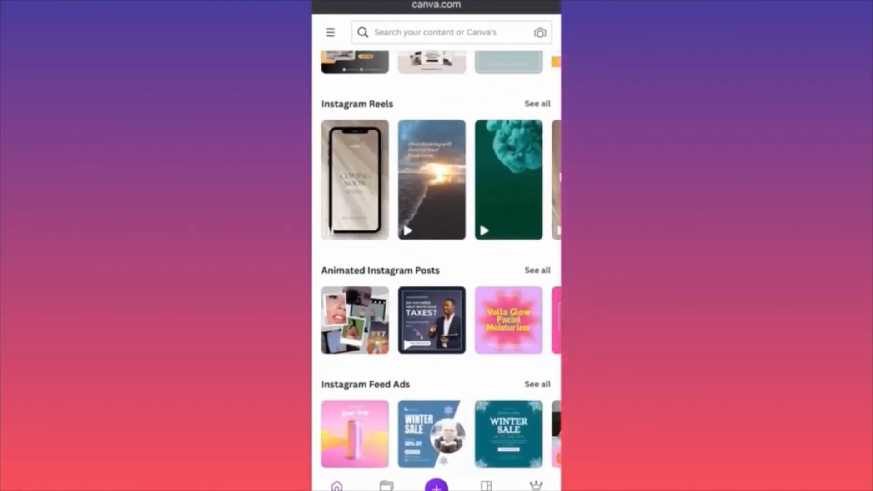
click(537, 104)
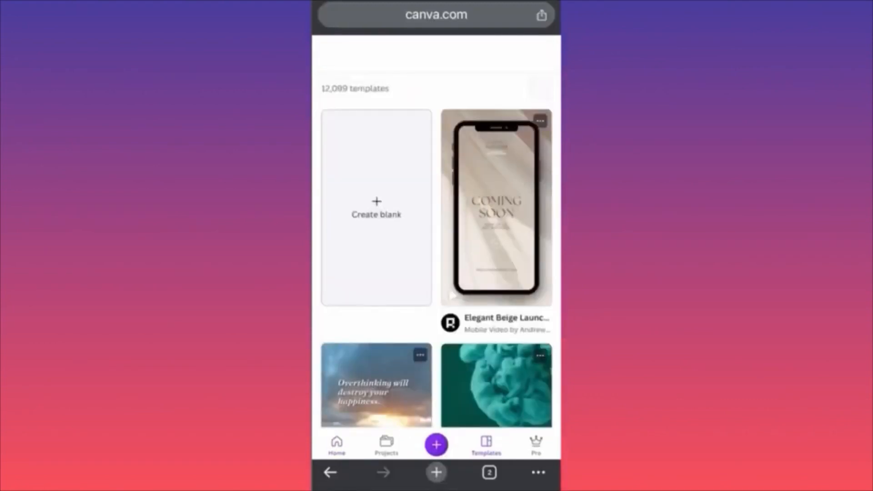
Filter the Instagram Reels templates by the Creative style.
scroll(437, 255, down, 2)
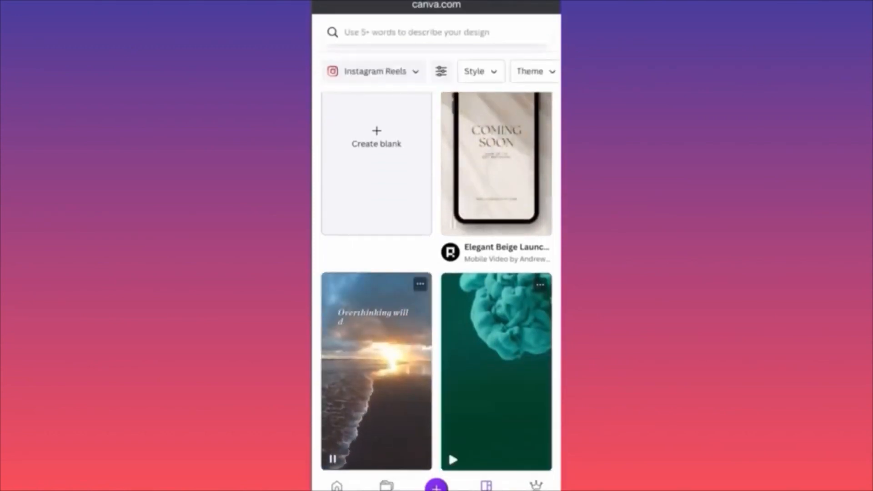
click(482, 71)
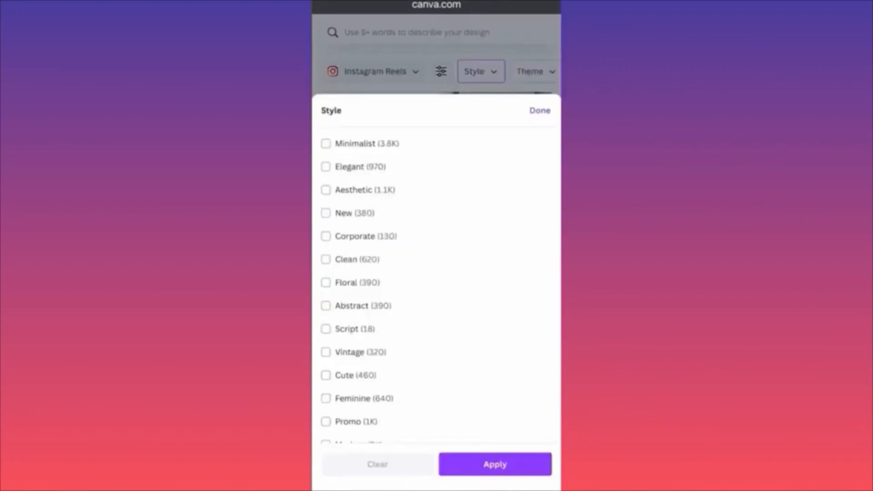
scroll(437, 282, down, 5)
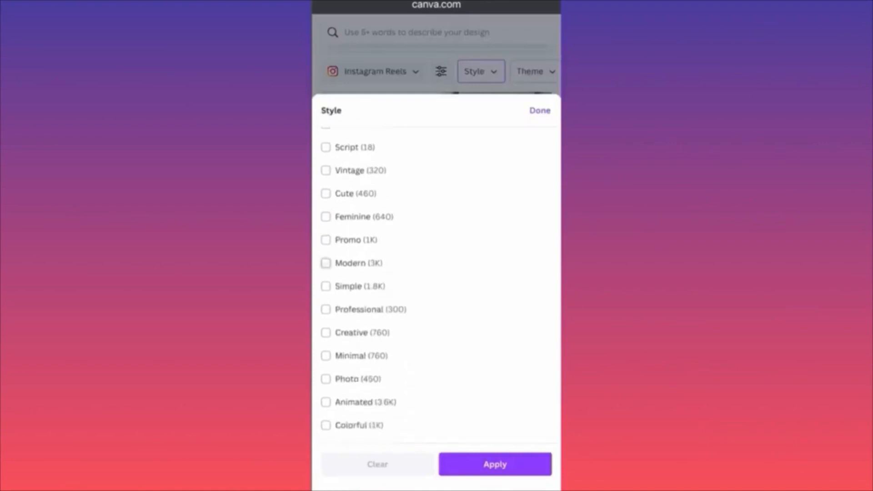
click(326, 332)
click(495, 464)
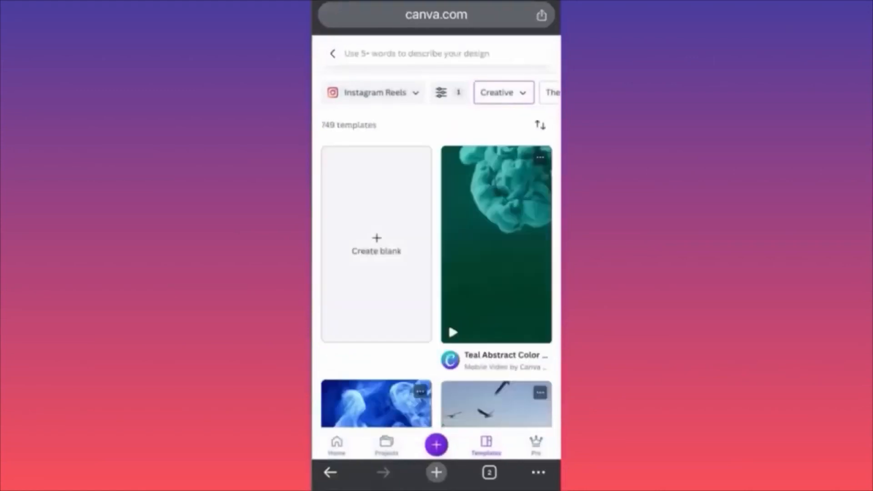
Narrow the Creative Reels templates to the Party theme.
scroll(437, 93, right, 1)
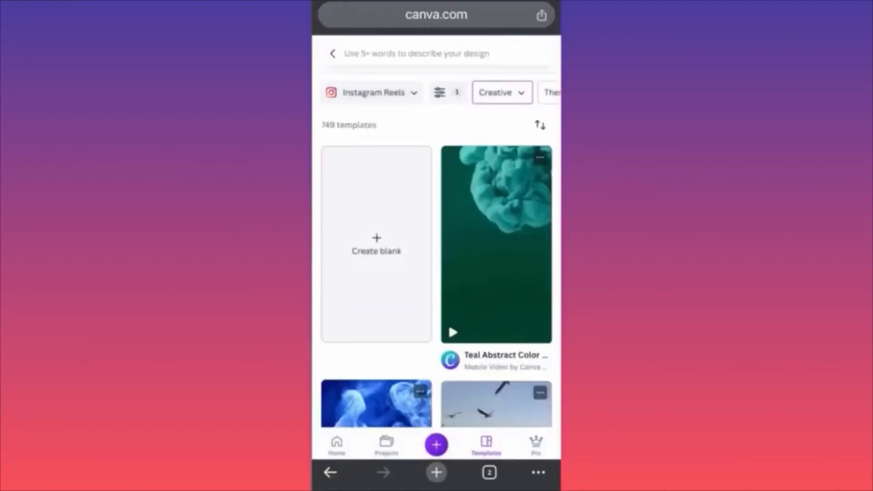
click(550, 93)
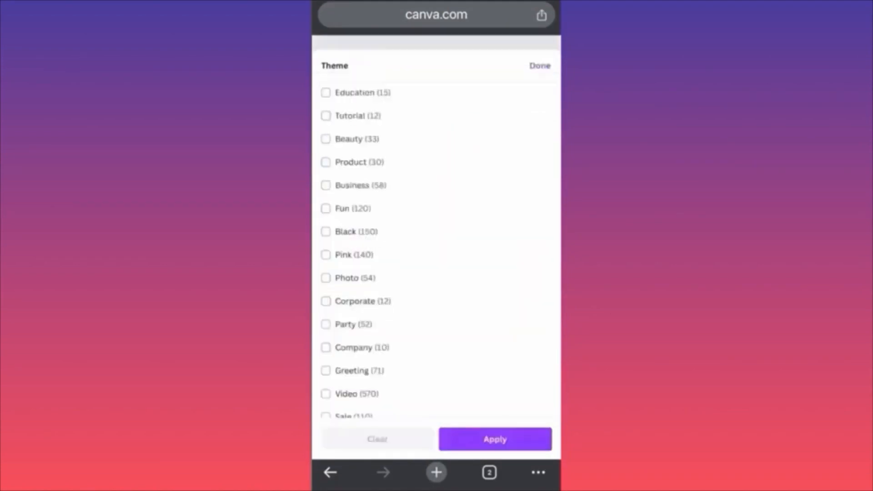
scroll(437, 254, down, 2)
scroll(437, 254, up, 1)
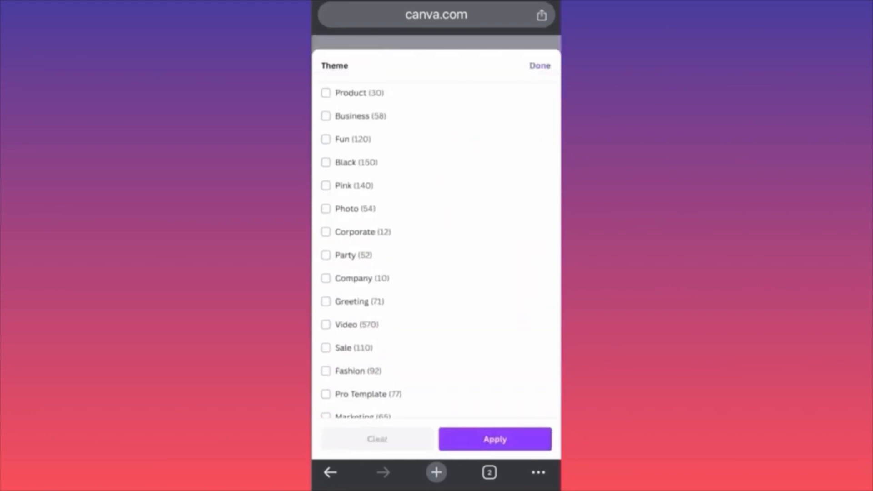
click(326, 255)
click(495, 439)
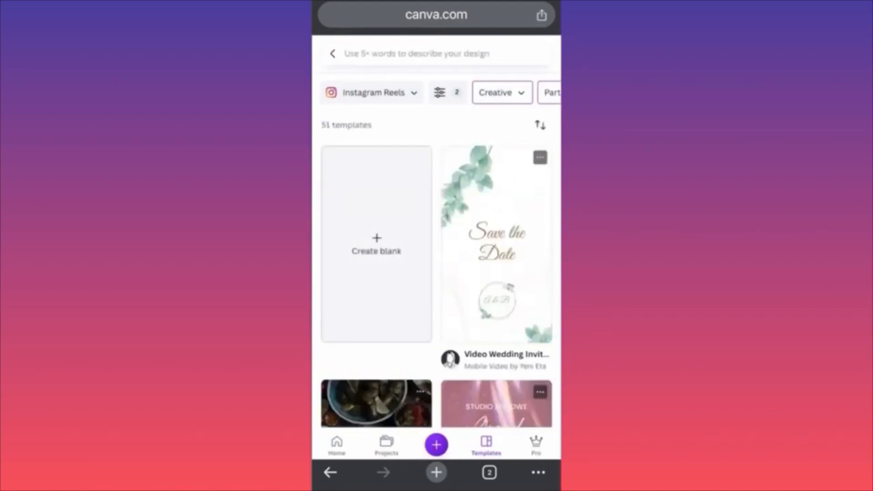
Limit the Creative Party Reels templates to the Free price option.
scroll(437, 93, right, 5)
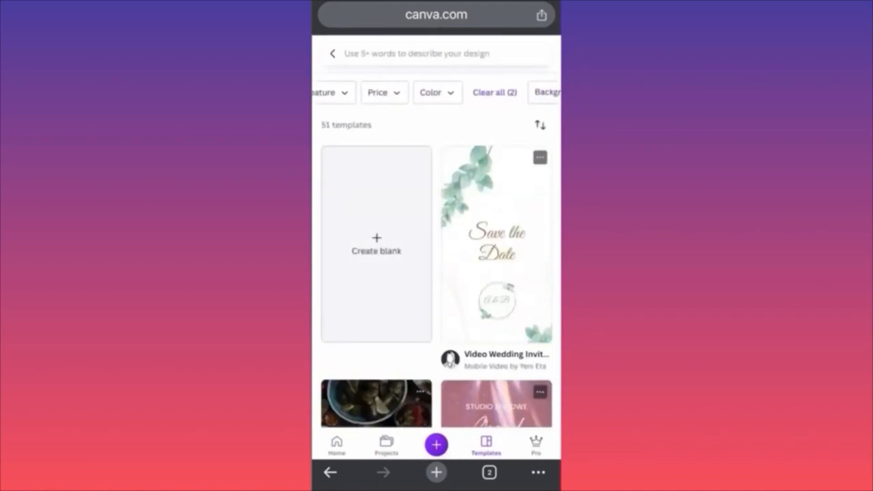
scroll(436, 92, left, 2)
click(447, 92)
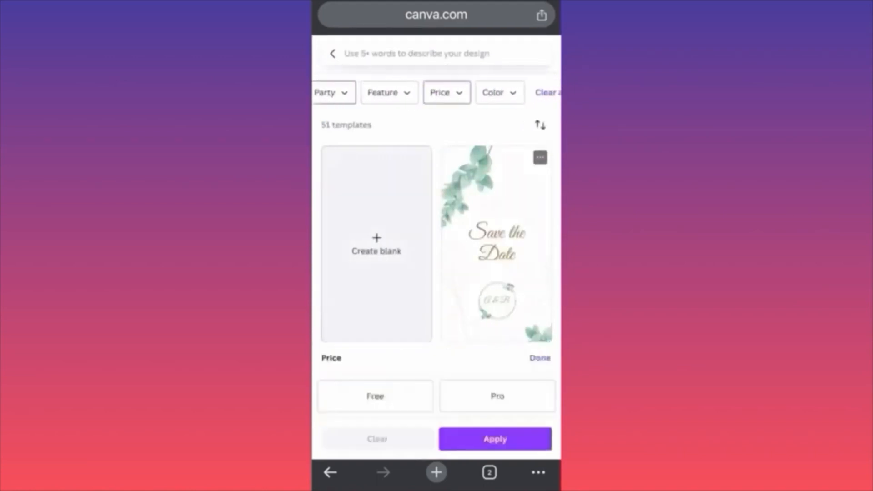
click(376, 396)
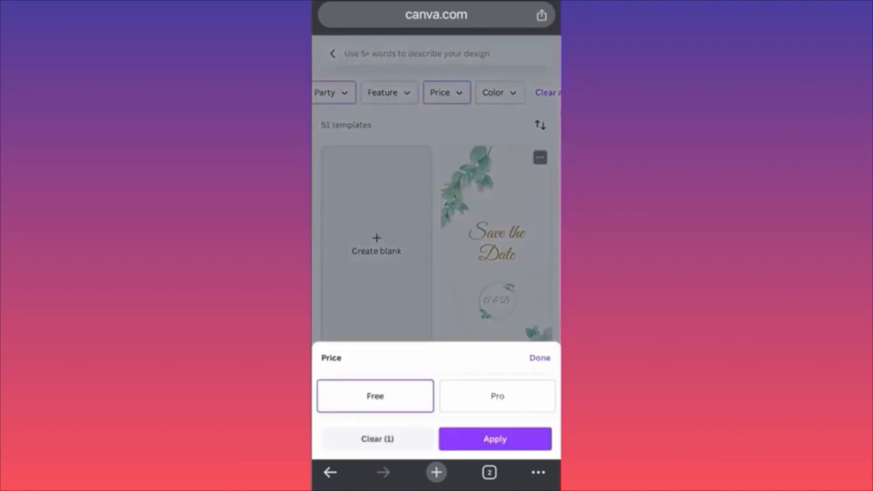
click(495, 439)
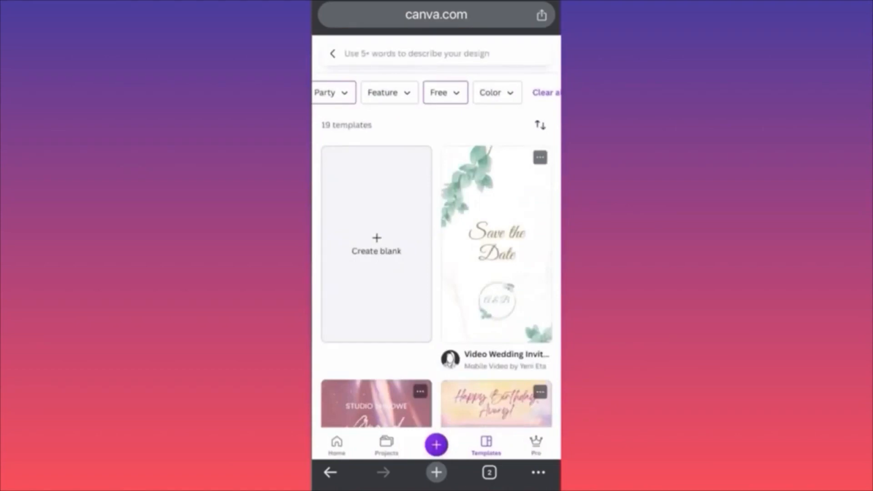
Open the "Save the Date" wedding invitation video template, preview its playback and rewind it to the start.
click(496, 244)
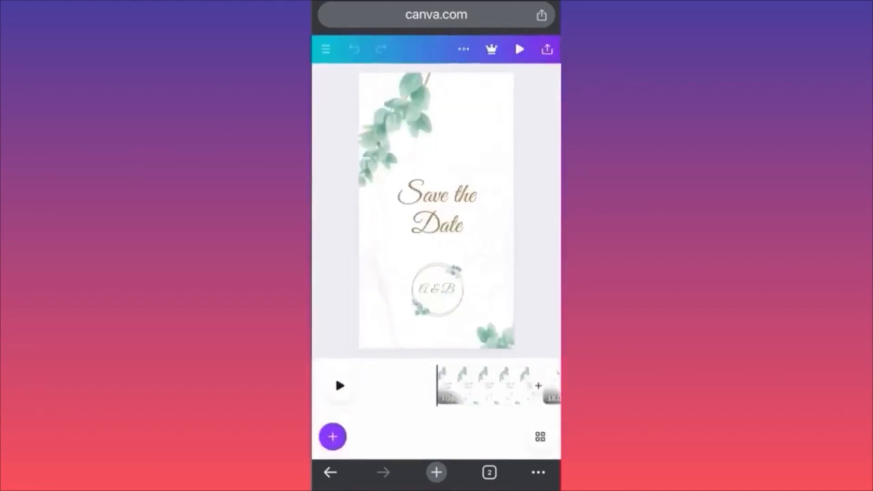
click(519, 50)
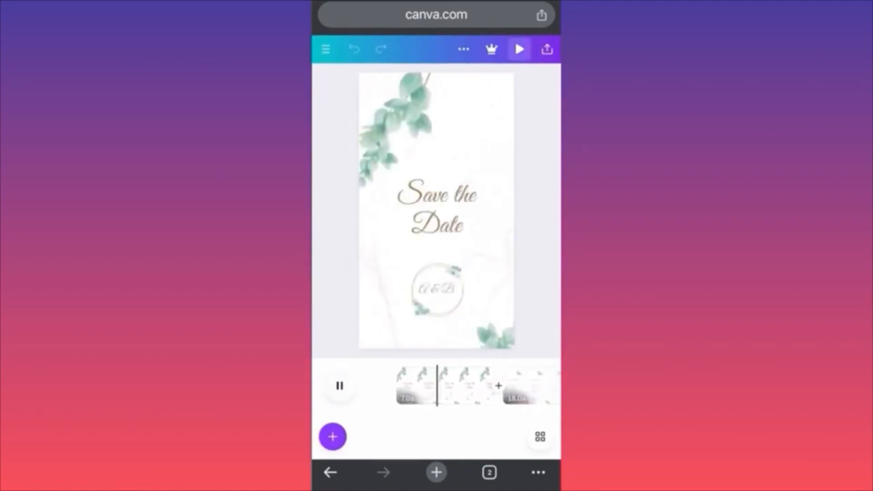
drag(432, 386, 491, 385)
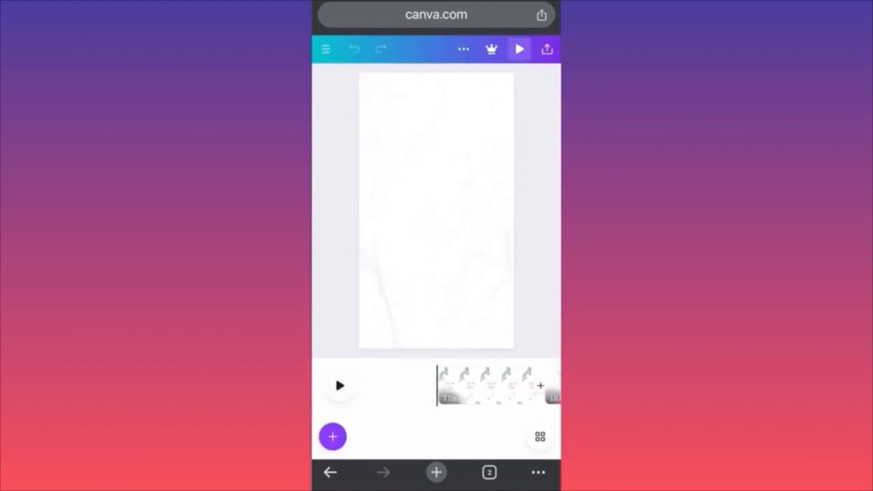
Inspect the editing options for the "Save the Date" text, the A & B monogram and the upper leaf branch, dismissing the ungroup tip.
click(437, 211)
click(437, 211)
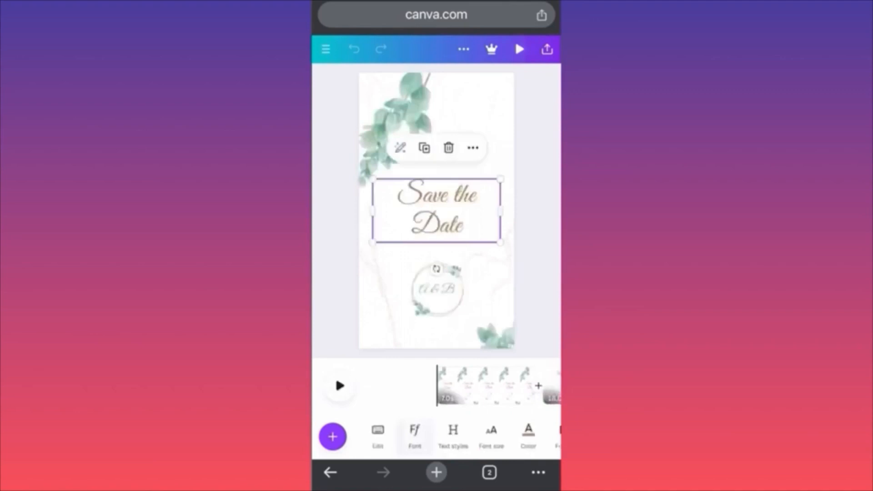
click(436, 289)
click(400, 112)
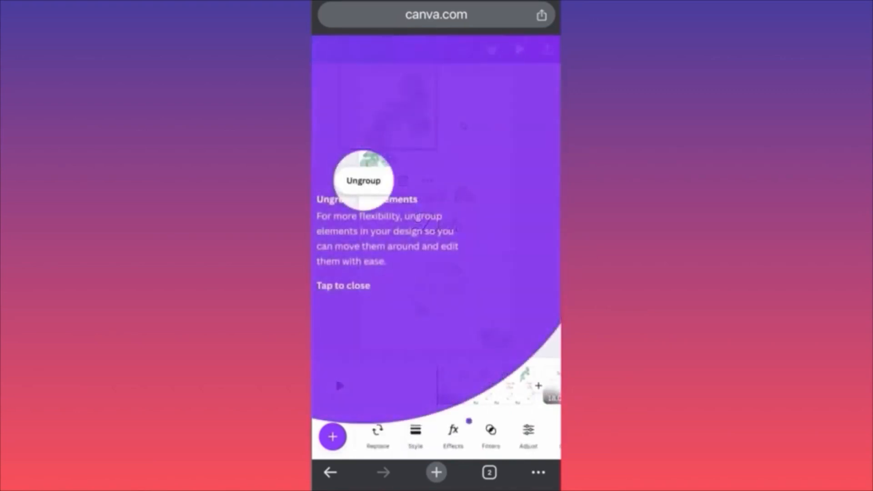
click(344, 285)
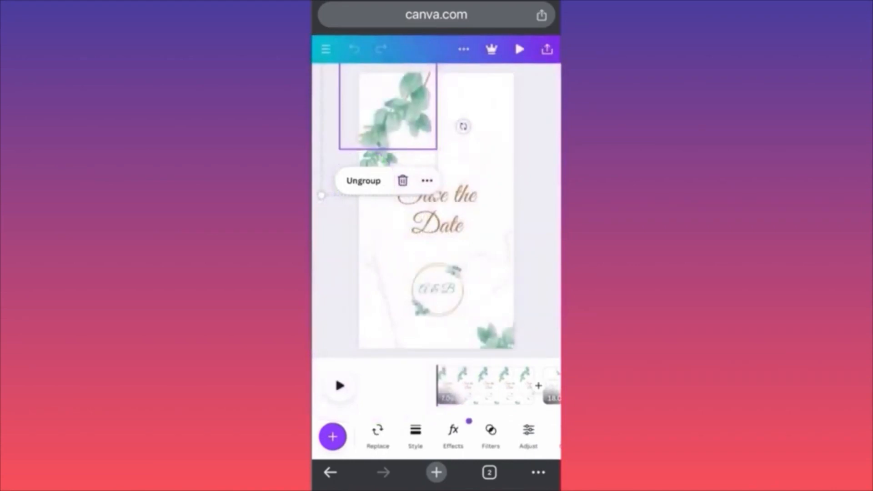
Try the Cool filters Astro and Arctic on the page's lower-right leaf graphic, reapply Astro and show the Warm filters.
click(496, 338)
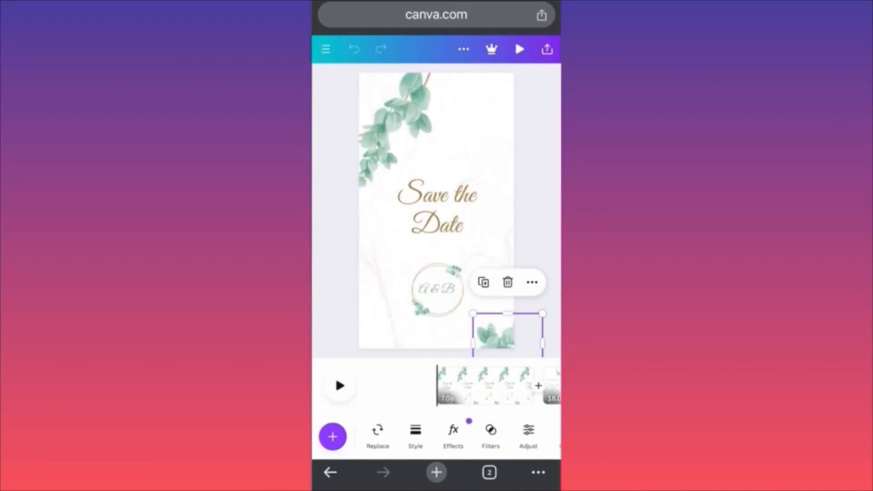
drag(528, 436, 408, 437)
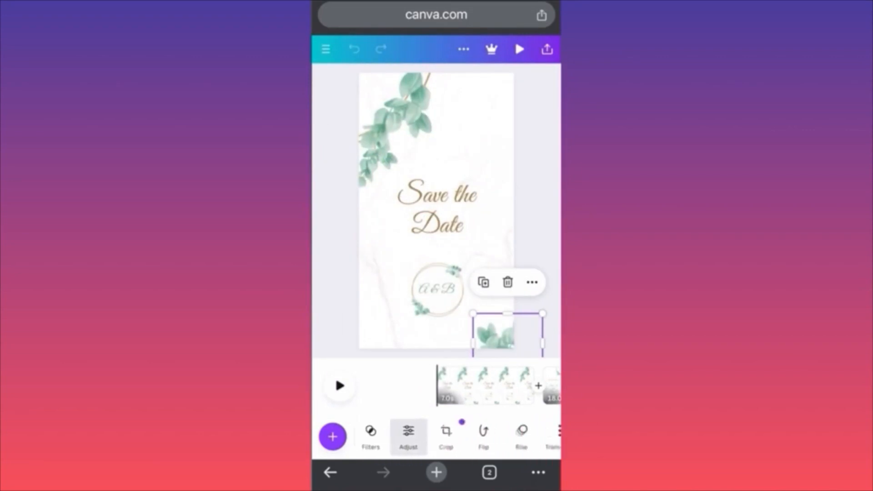
drag(491, 436, 557, 437)
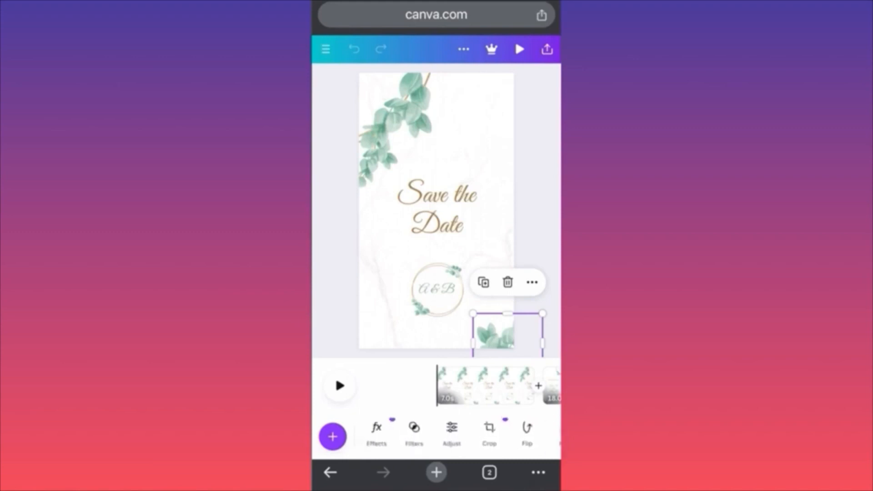
click(413, 436)
click(476, 373)
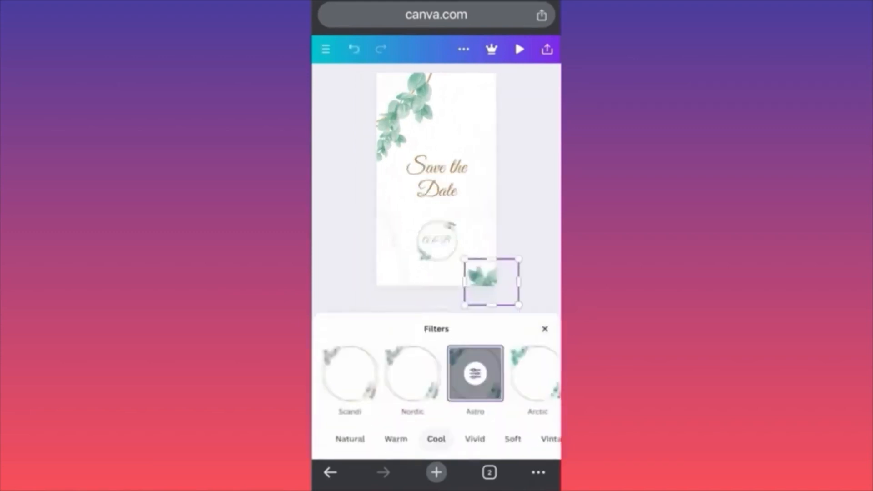
click(537, 373)
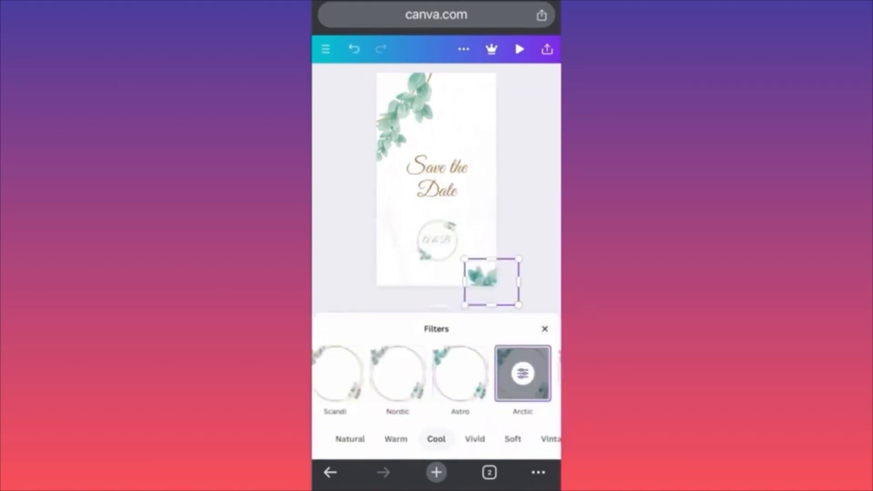
click(460, 373)
scroll(436, 374, right, 1)
click(396, 438)
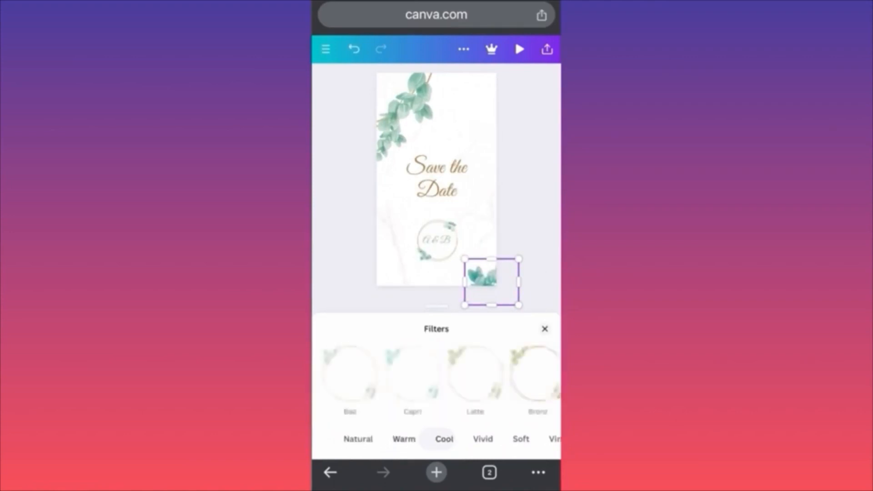
Preview the Latte filter on the lower corner leaves, and apply the third filter of the Vivid group to them.
click(475, 373)
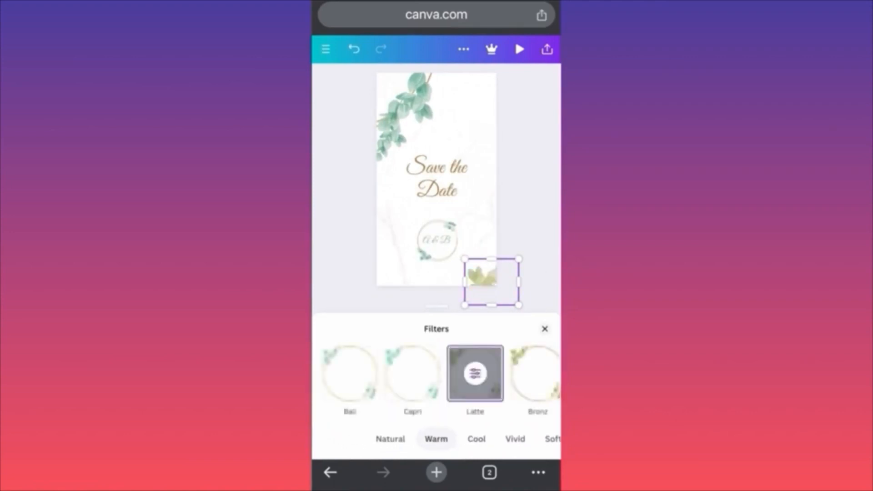
click(515, 439)
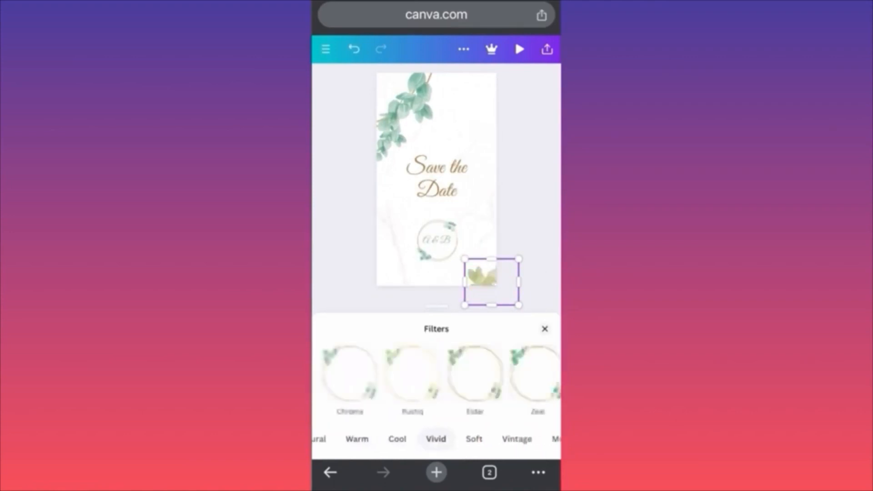
click(476, 374)
Preview Natural filters such as Luna and Aero on the upper corner leaf branch, and apply the Flint filter.
click(400, 100)
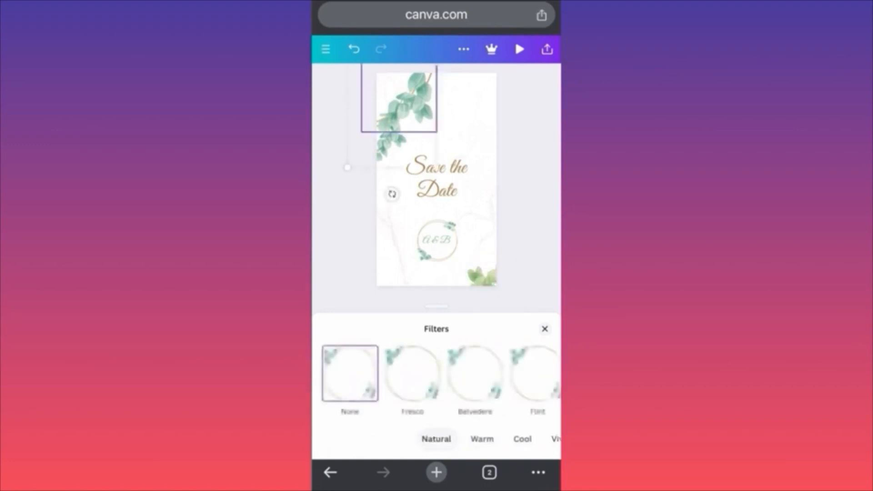
click(475, 373)
click(527, 374)
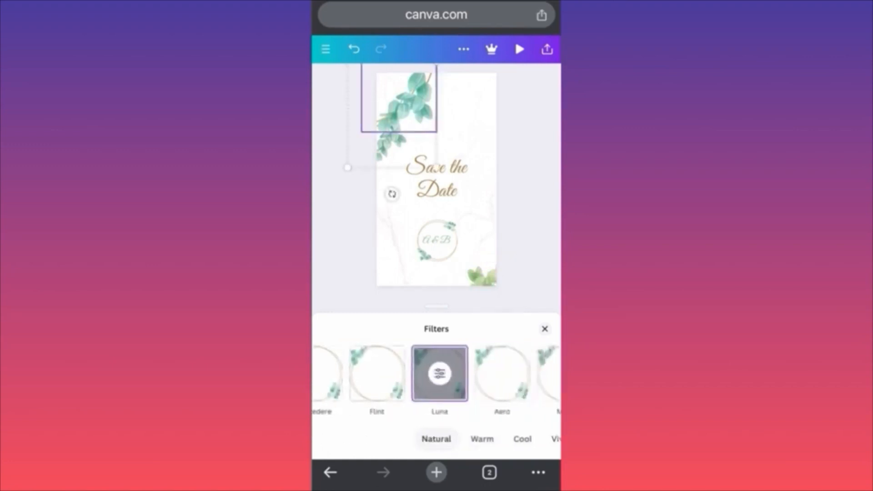
click(502, 373)
click(440, 373)
click(377, 373)
click(545, 329)
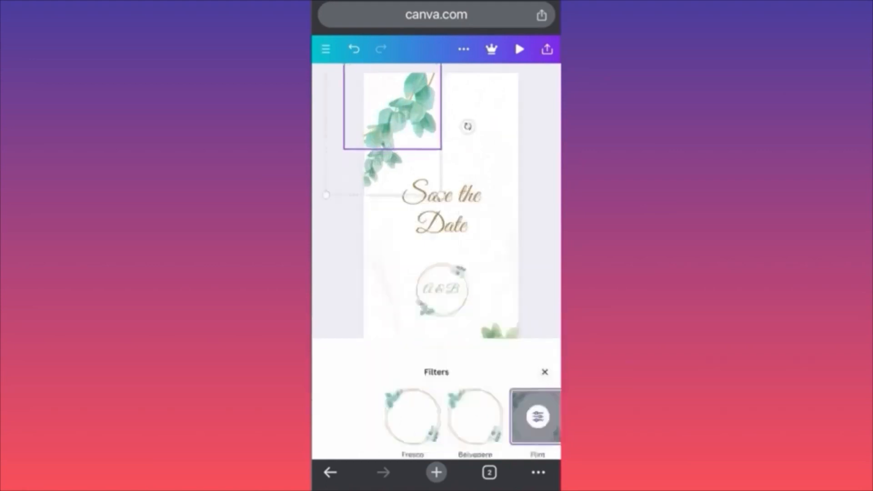
Change the "Save the Date" heading's font to Klemer Display and apply the change across the whole design.
click(437, 211)
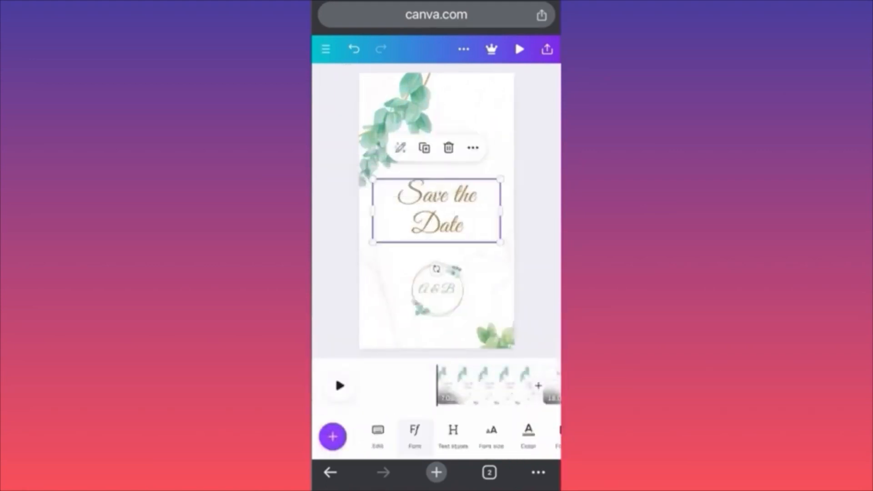
click(415, 436)
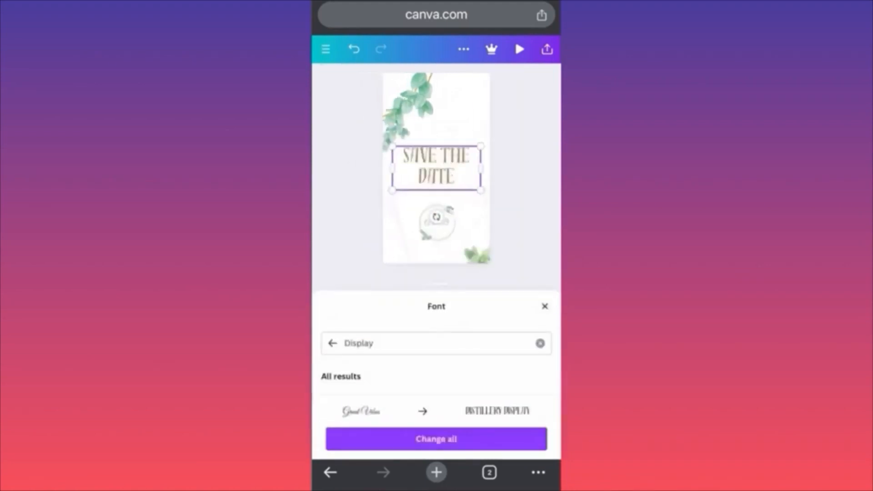
scroll(437, 391, down, 1)
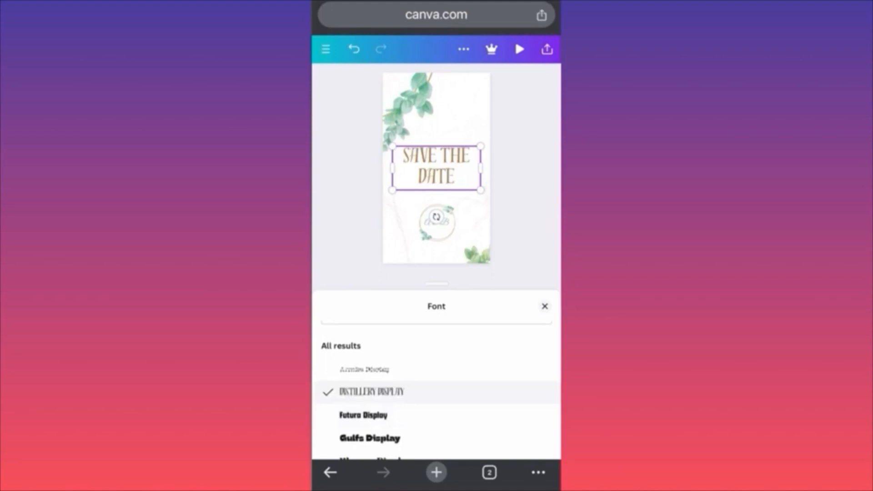
scroll(436, 391, down, 1)
click(376, 418)
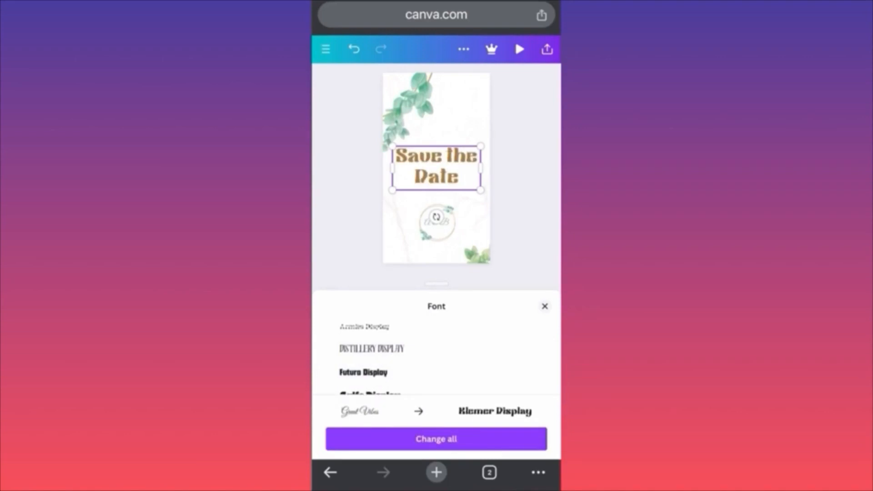
click(437, 439)
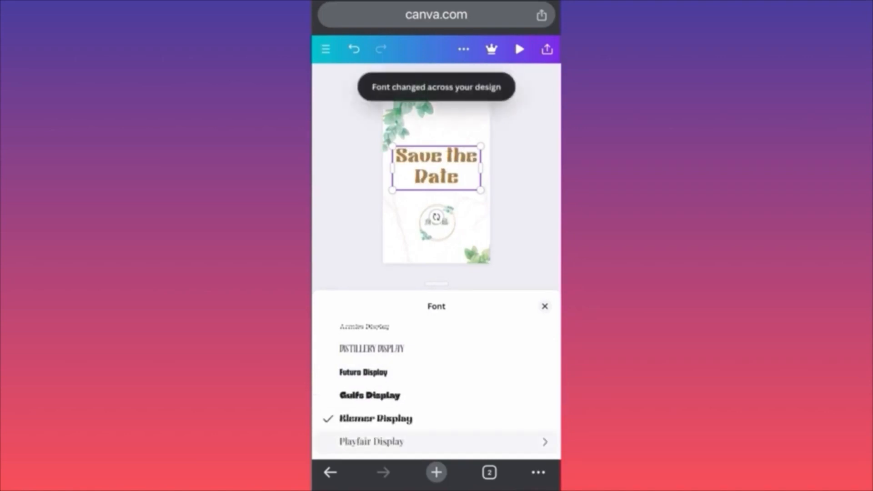
drag(437, 284, 437, 380)
click(439, 291)
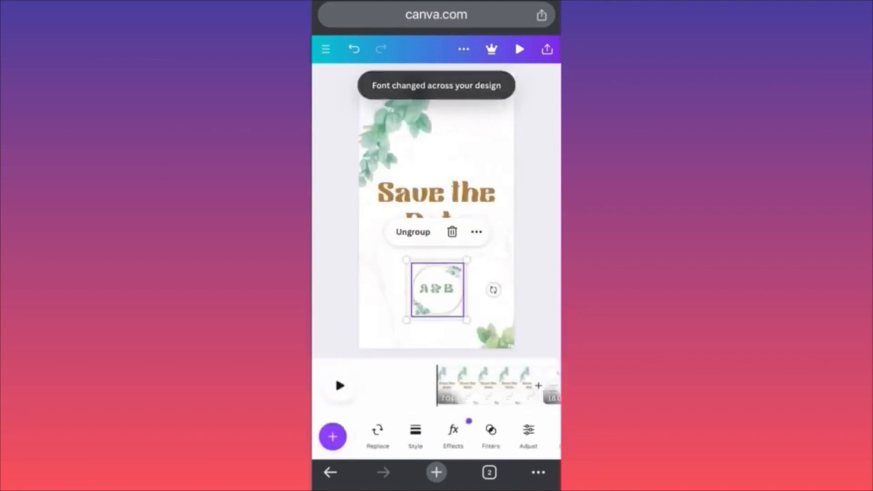
click(454, 434)
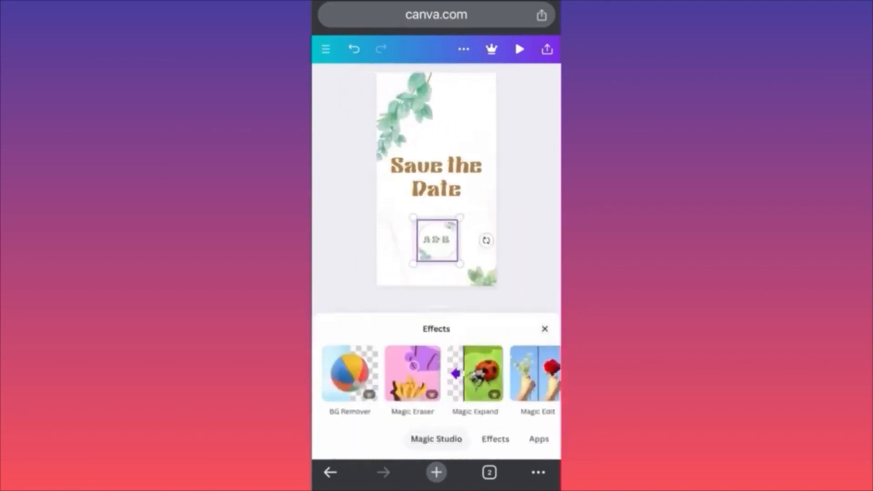
scroll(436, 373, right, 2)
click(490, 375)
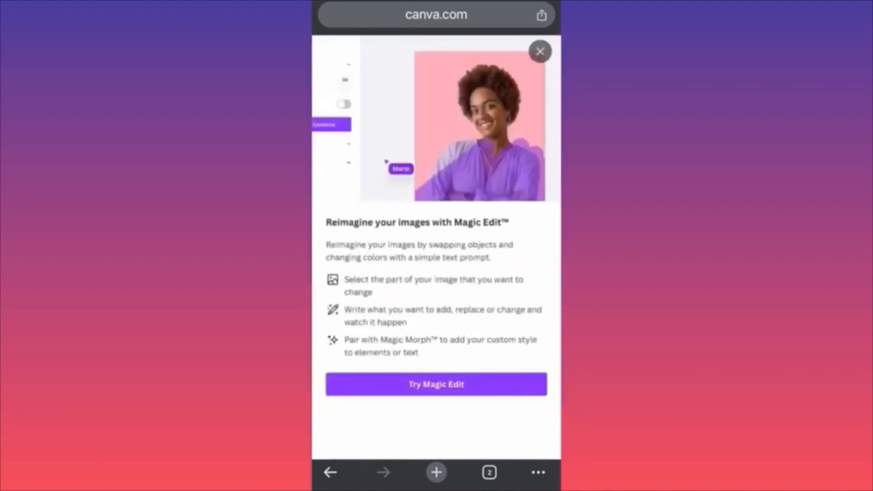
click(437, 385)
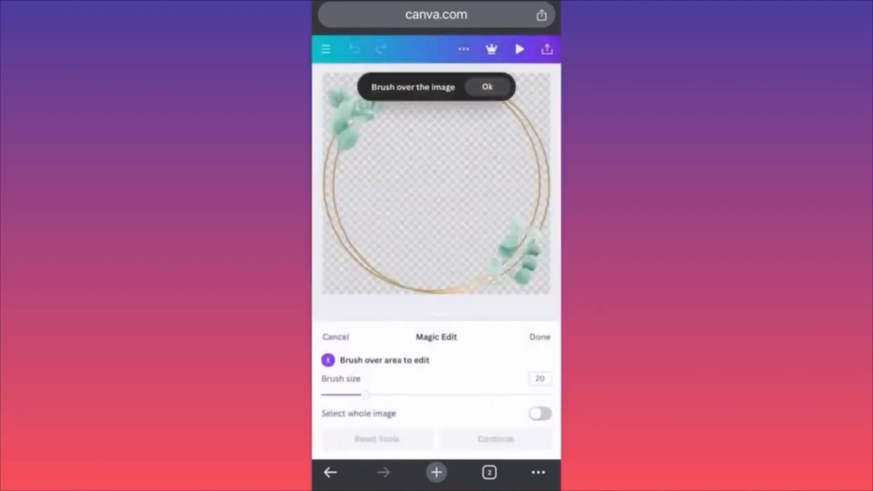
mouse_move(365, 394)
mouse_down()
mouse_move(534, 394)
mouse_move(432, 395)
mouse_up()
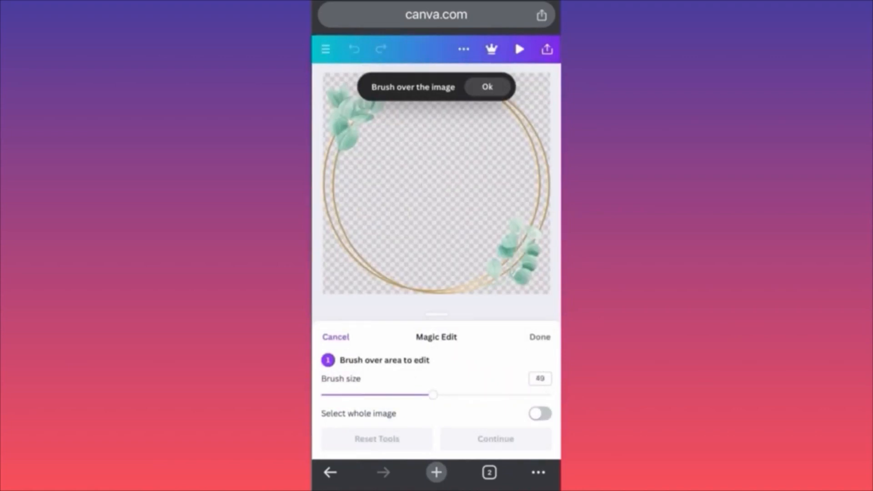
click(335, 337)
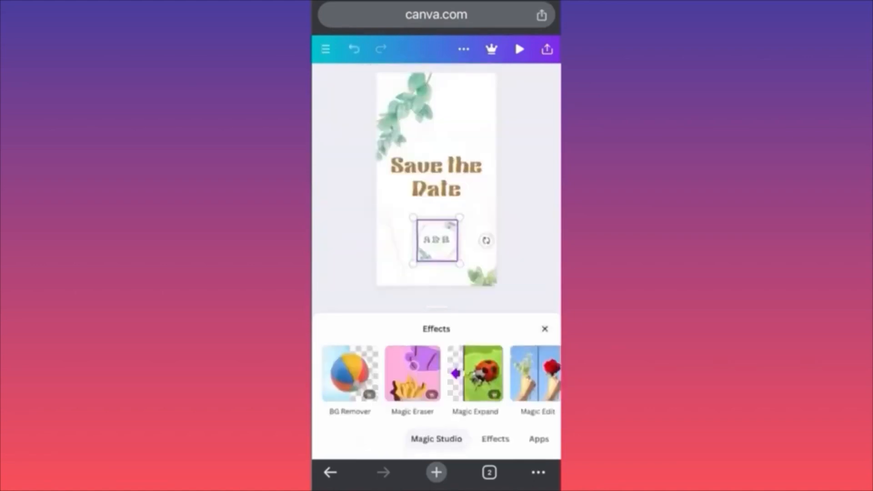
Preview Glow and Drop shadows on the circular frame around the monogram, and enlarge the monogram group.
drag(500, 373, 345, 373)
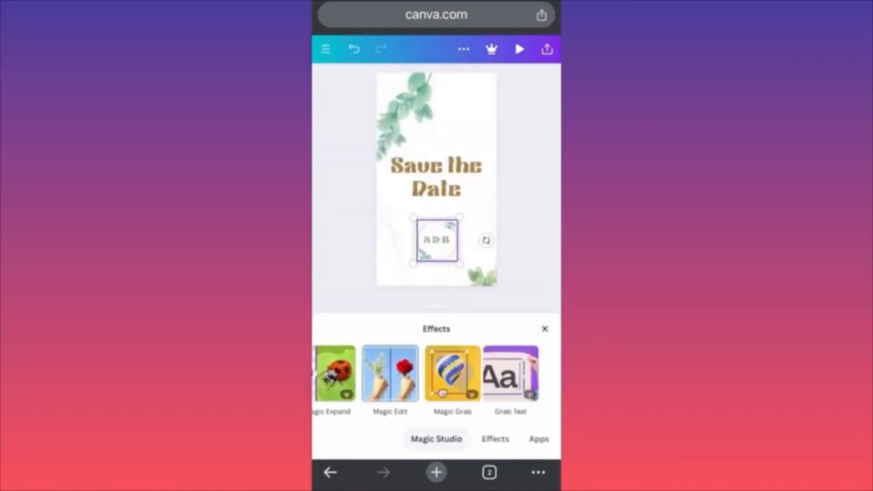
click(496, 438)
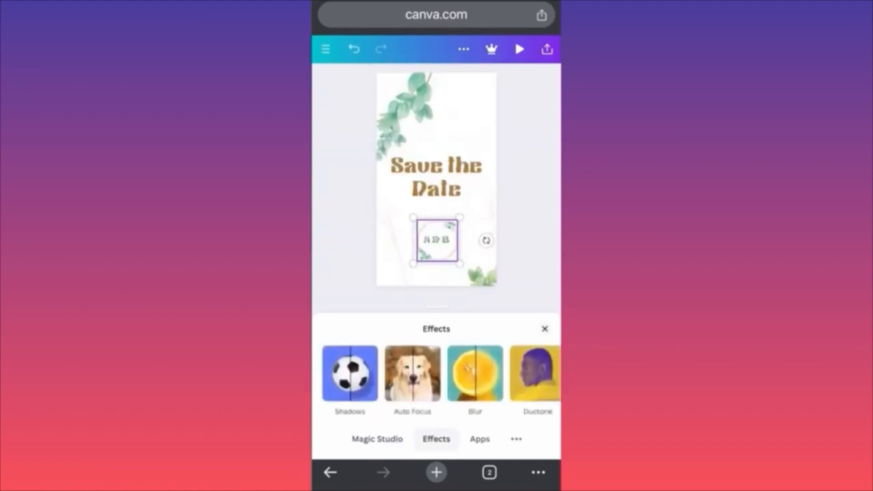
click(349, 374)
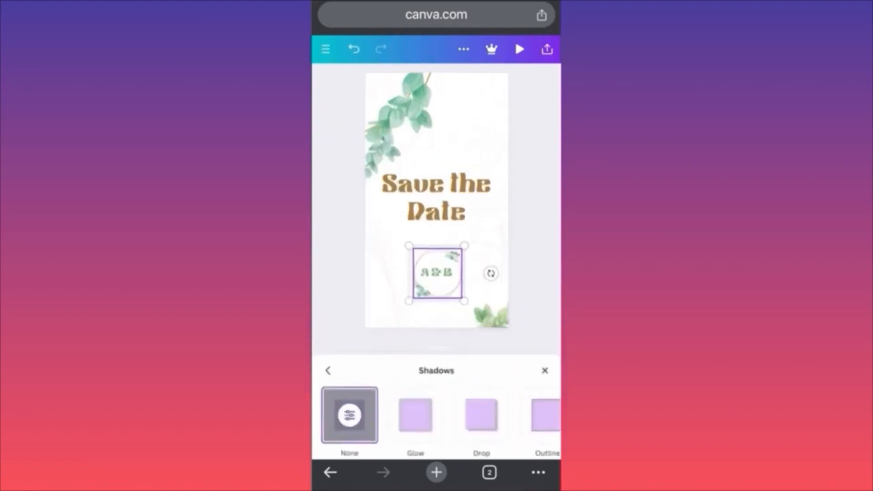
click(416, 415)
click(482, 415)
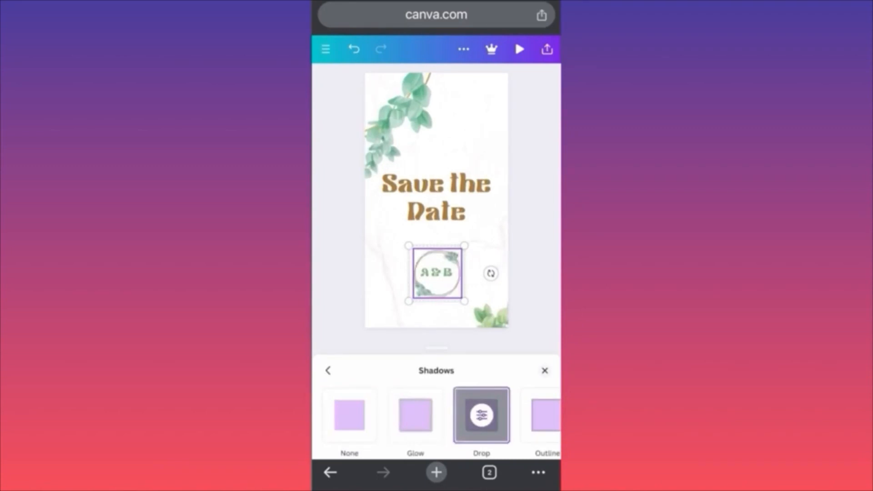
drag(464, 301, 438, 272)
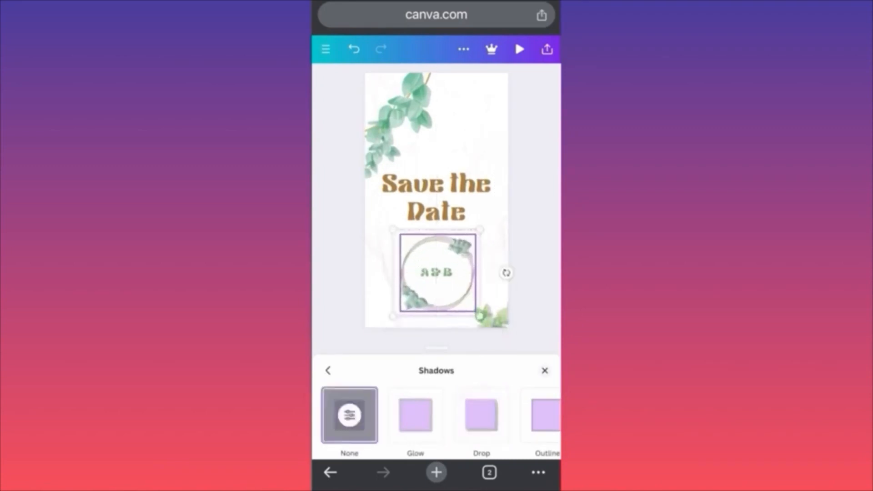
click(545, 371)
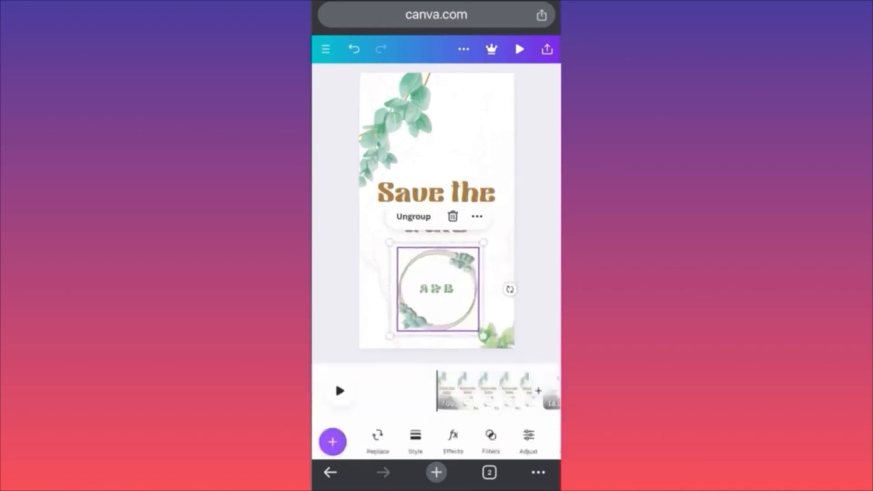
Delete the monogram group below the "Save the Date" heading.
click(437, 290)
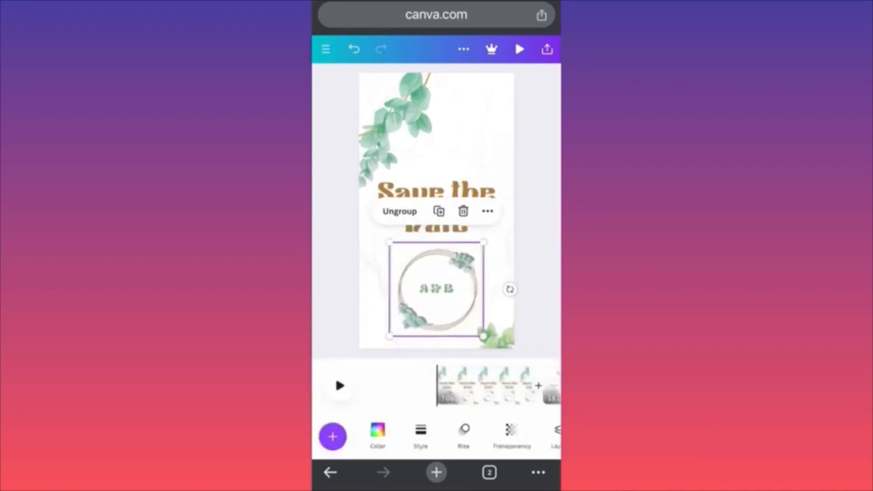
click(463, 211)
click(437, 288)
click(449, 257)
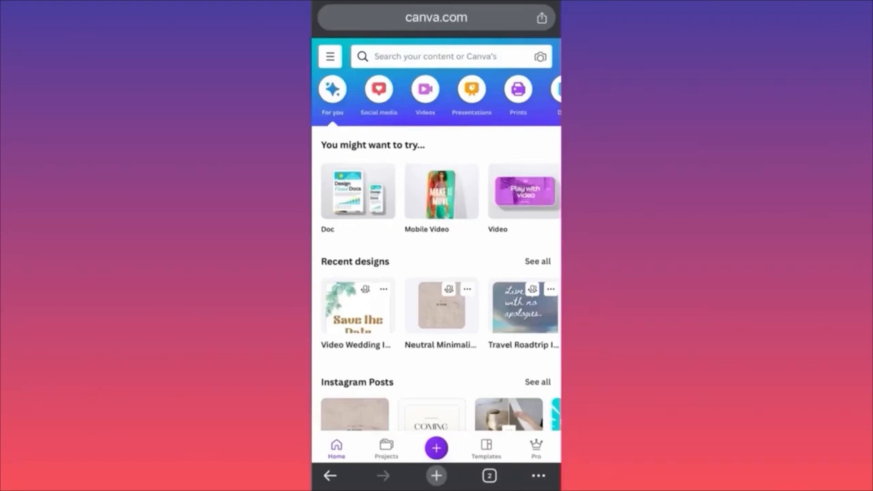
Find the Logos category on the home page and open its full list of templates.
scroll(437, 246, down, 5)
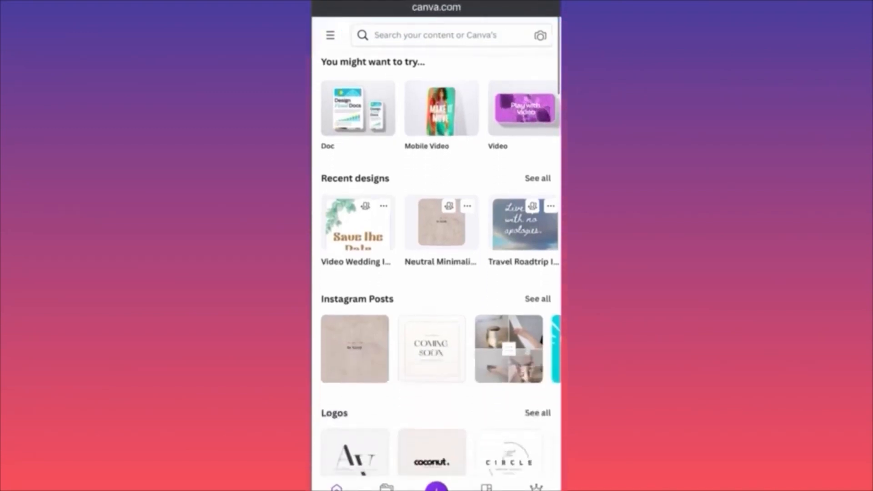
scroll(437, 264, down, 4)
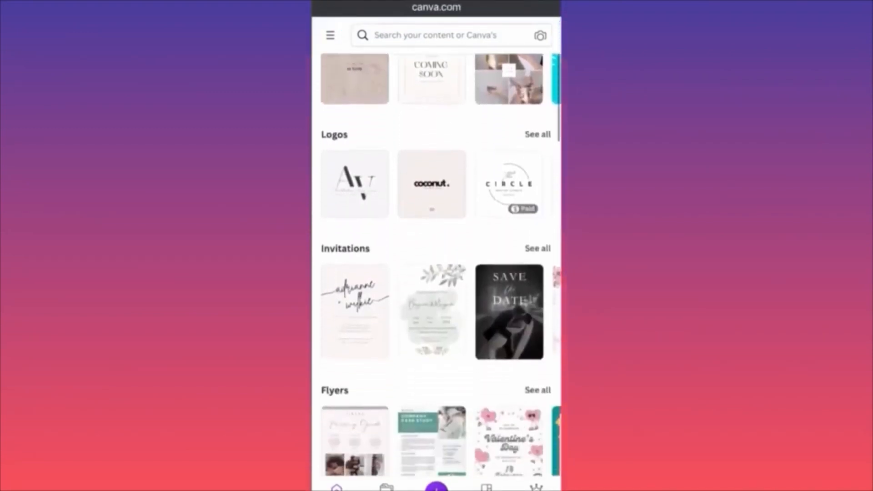
click(537, 134)
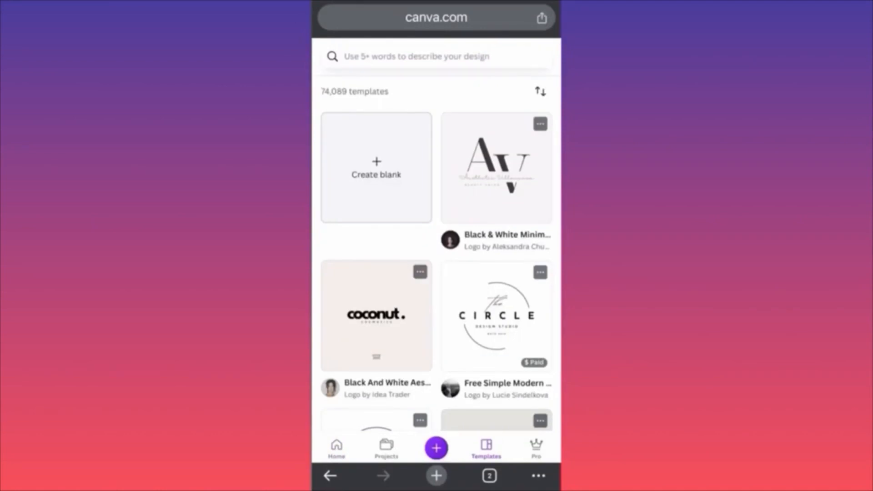
Filter the logo templates by the Modern style.
scroll(436, 273, down, 3)
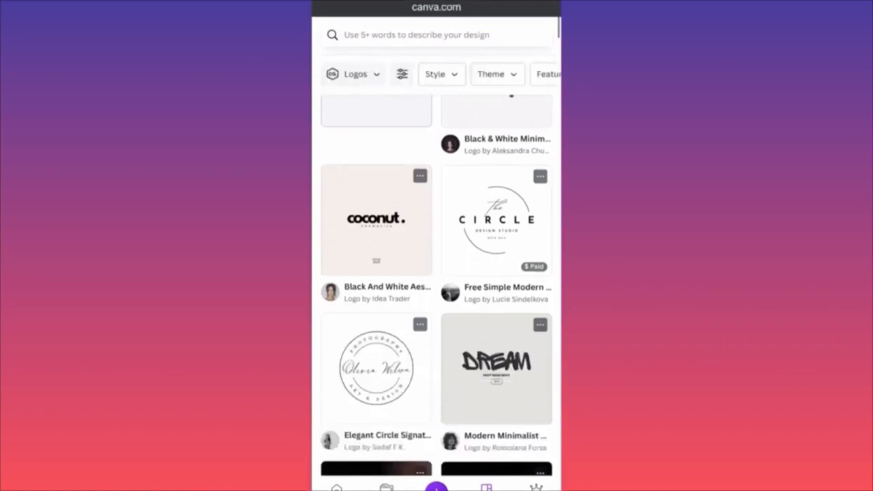
click(441, 74)
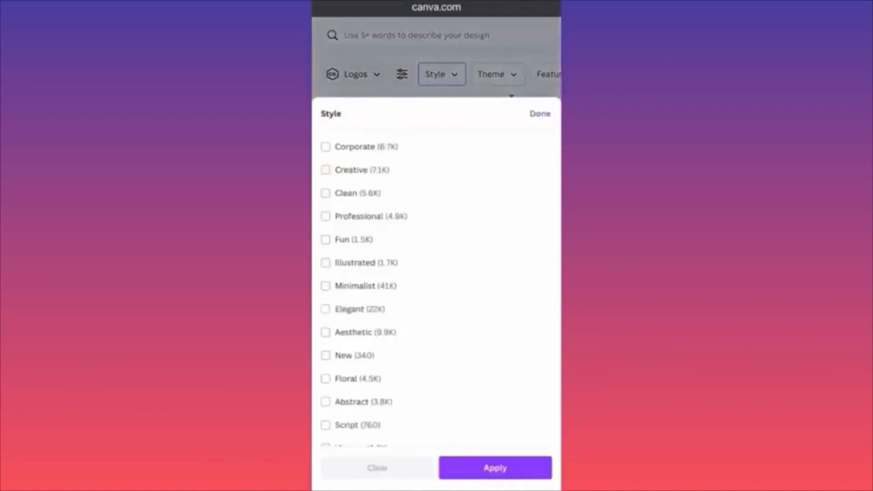
scroll(436, 291, down, 5)
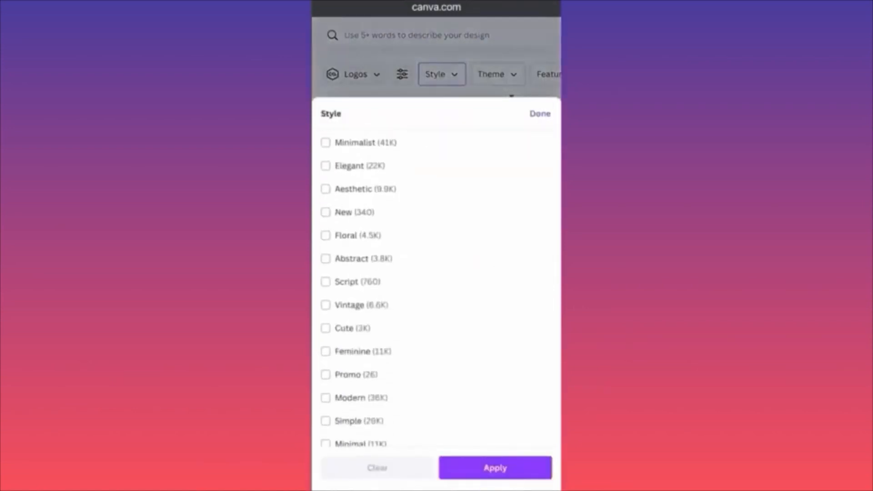
scroll(436, 291, down, 3)
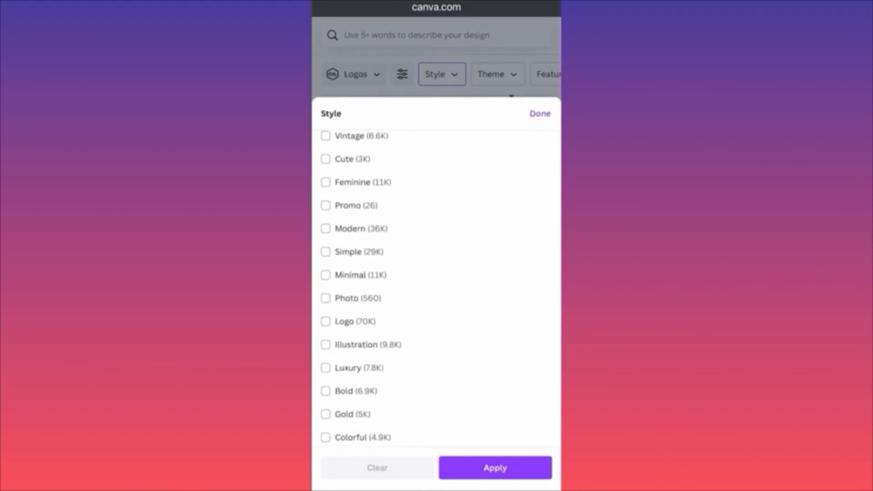
click(326, 229)
click(494, 468)
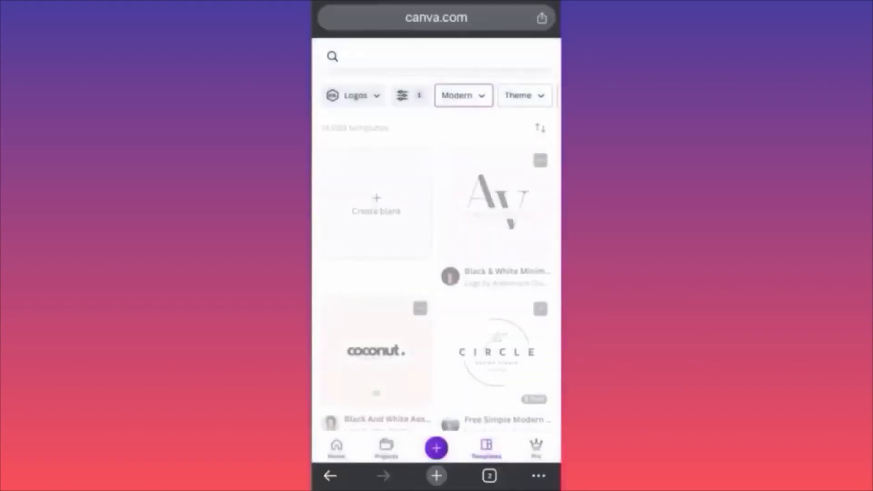
Filter the Modern logo templates by the Illustration theme.
scroll(436, 95, right, 3)
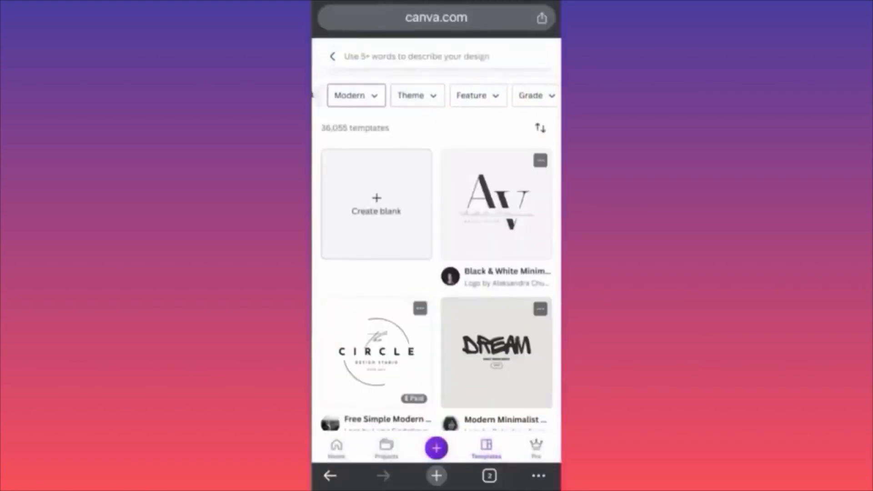
click(416, 95)
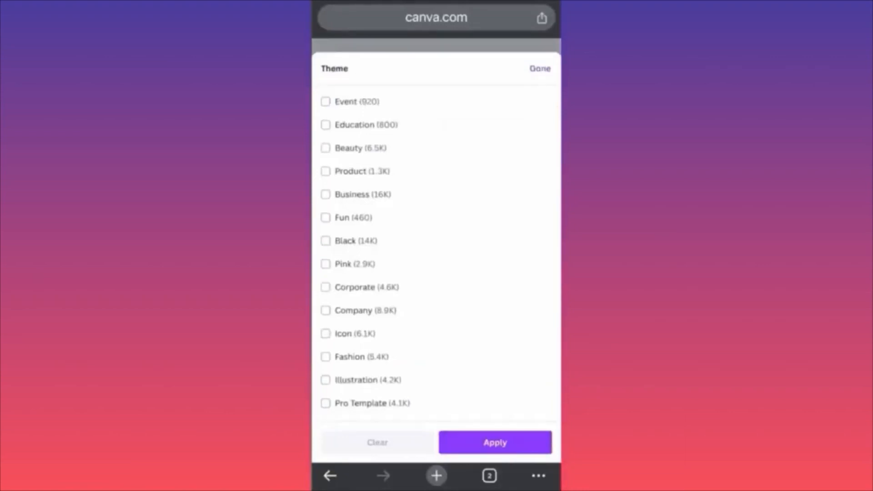
scroll(437, 253, down, 5)
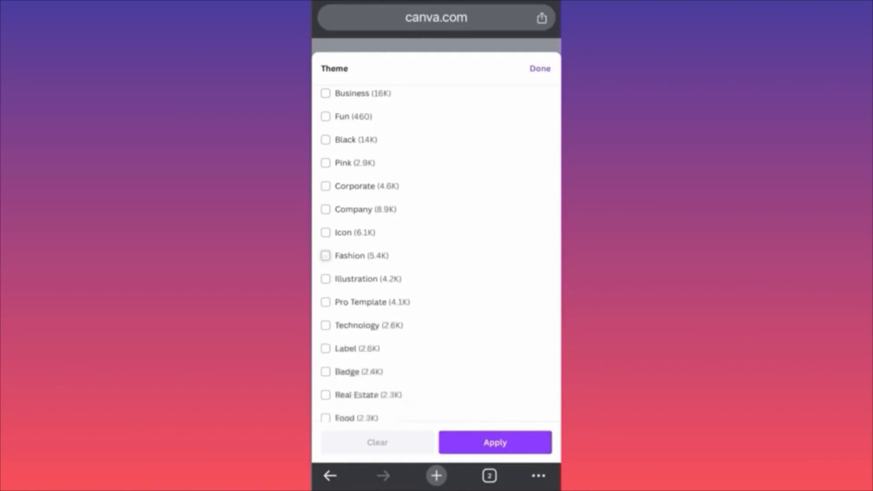
click(326, 196)
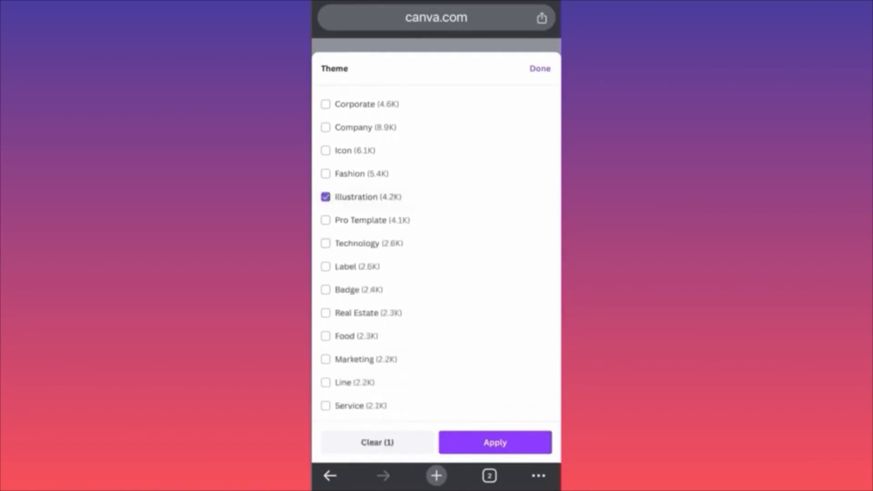
click(496, 443)
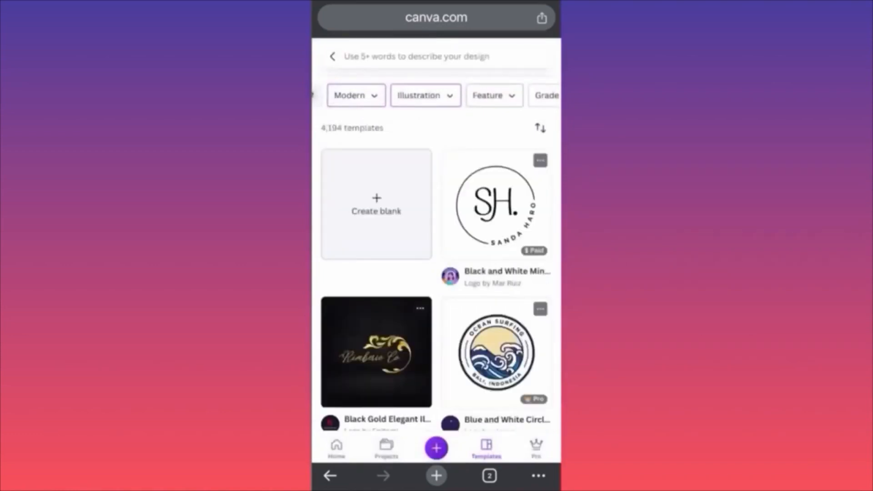
Restrict the filtered logo templates to those with the price option Free.
scroll(437, 95, right, 4)
scroll(436, 95, right, 2)
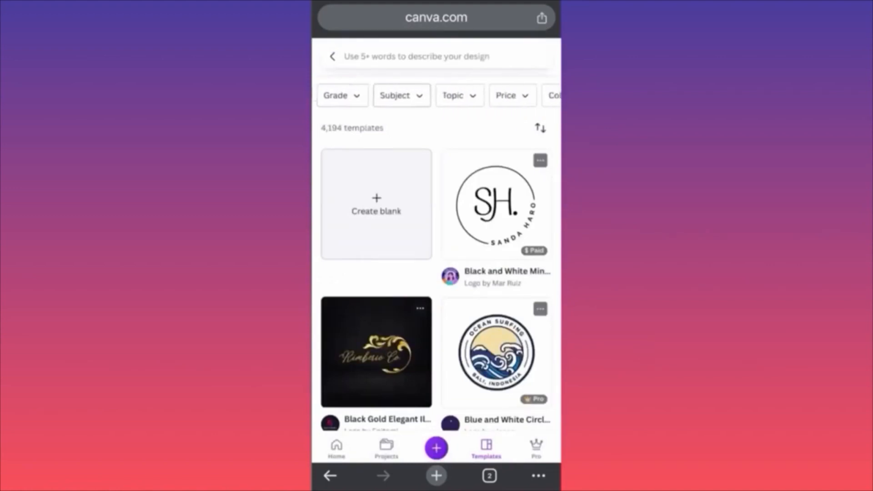
click(467, 95)
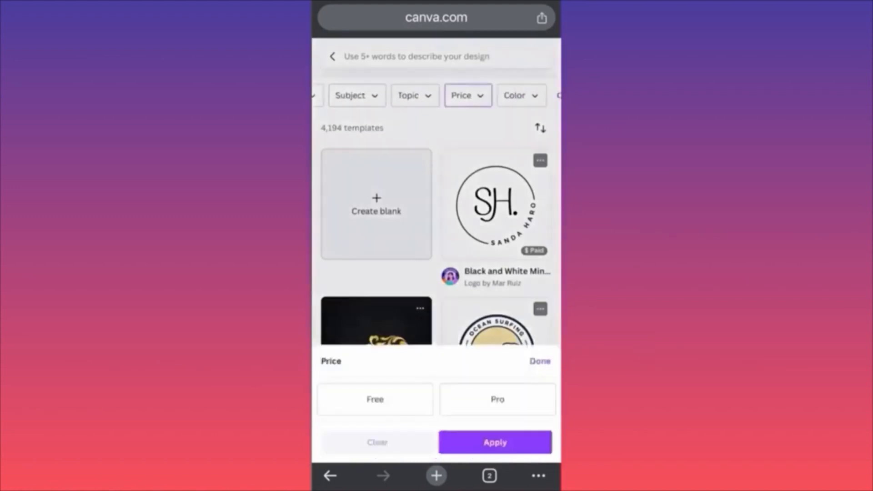
click(375, 399)
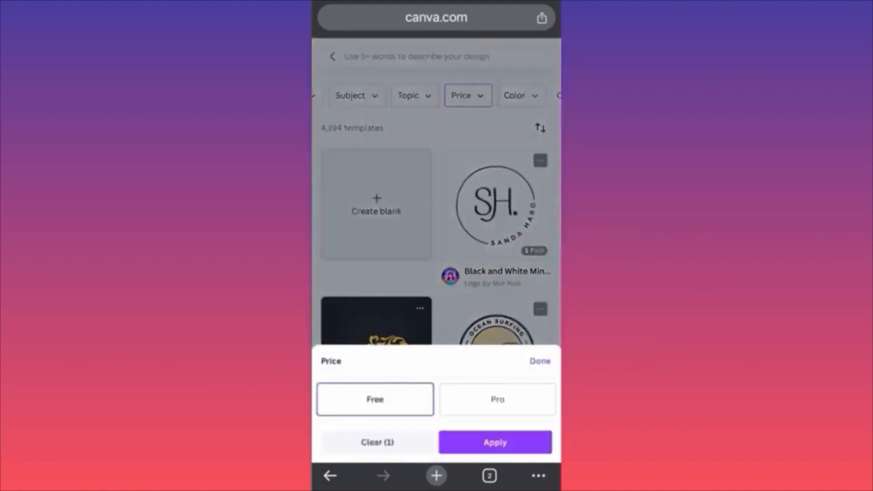
click(495, 442)
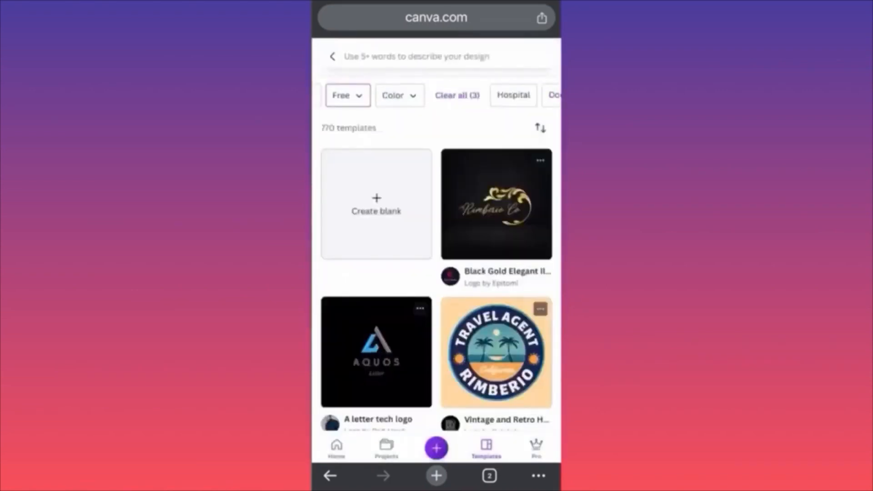
Browse the filtered logos and open the playful "FORM" template with the pink astronaut for editing.
scroll(437, 273, down, 3)
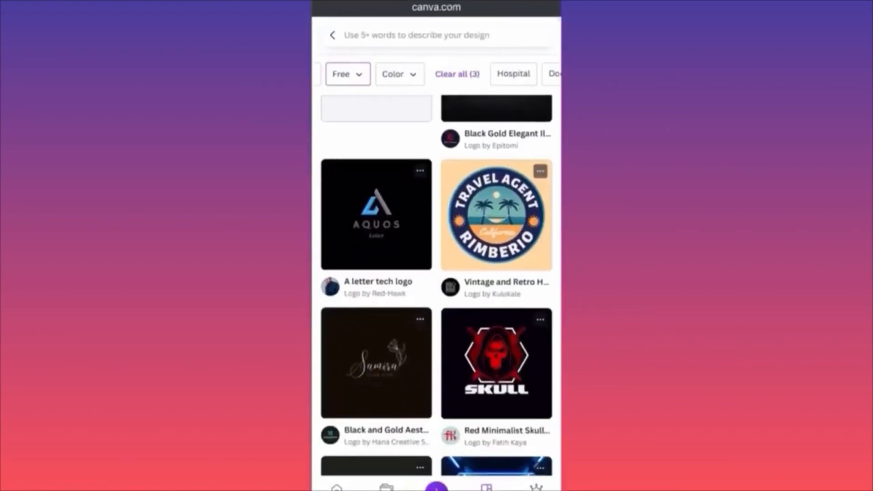
scroll(436, 286, down, 8)
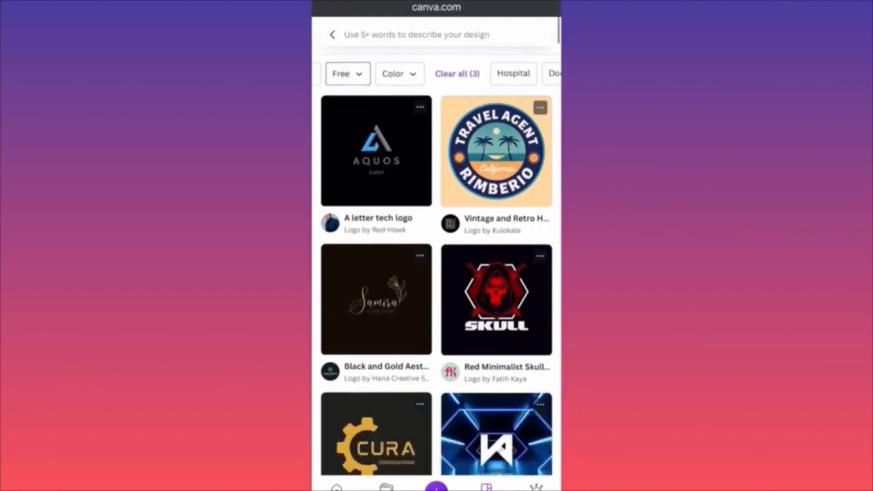
scroll(437, 286, down, 4)
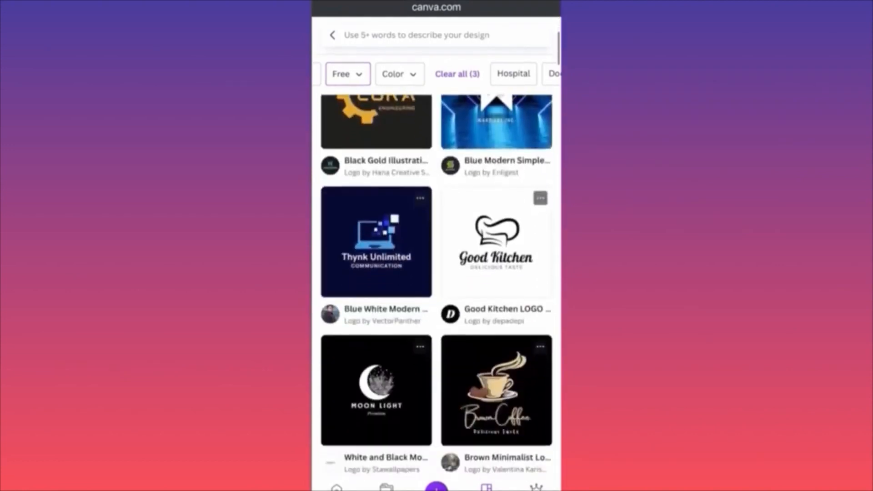
scroll(437, 285, down, 4)
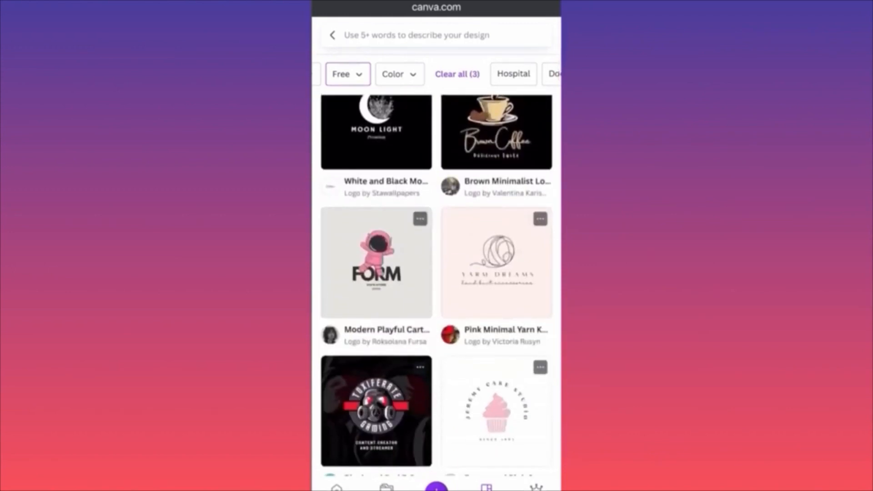
scroll(437, 286, down, 1)
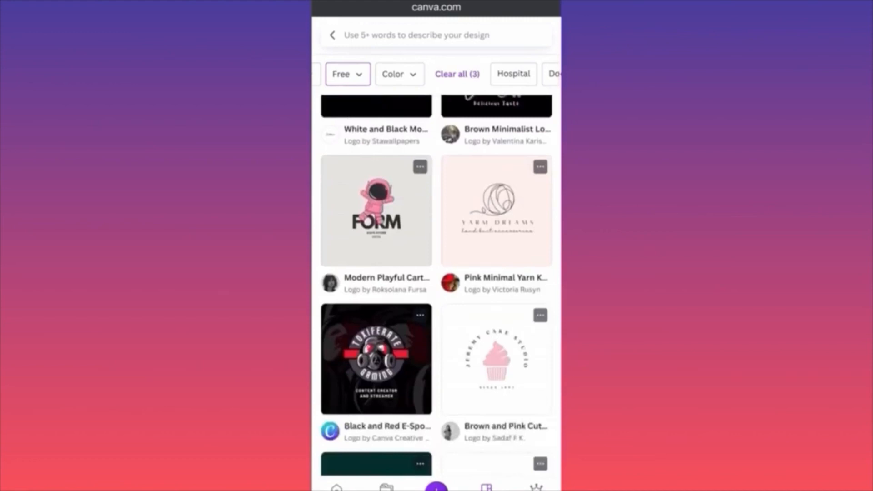
scroll(435, 286, down, 3)
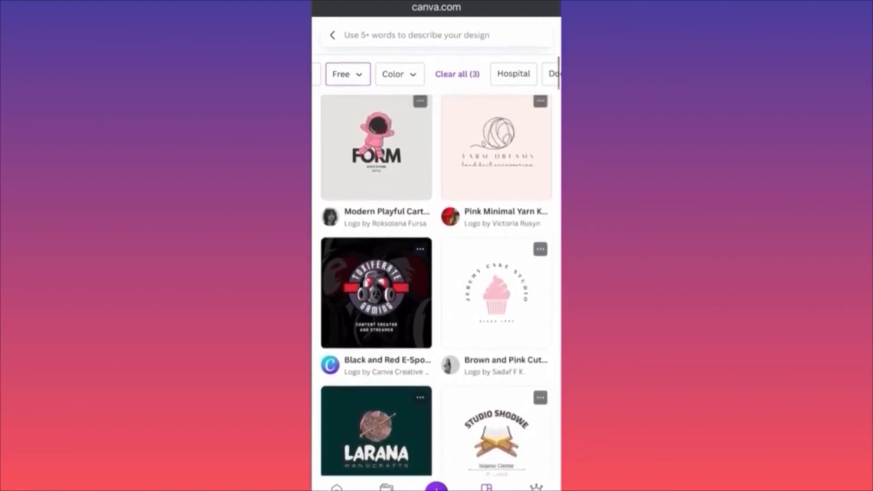
scroll(436, 285, up, 2)
click(376, 196)
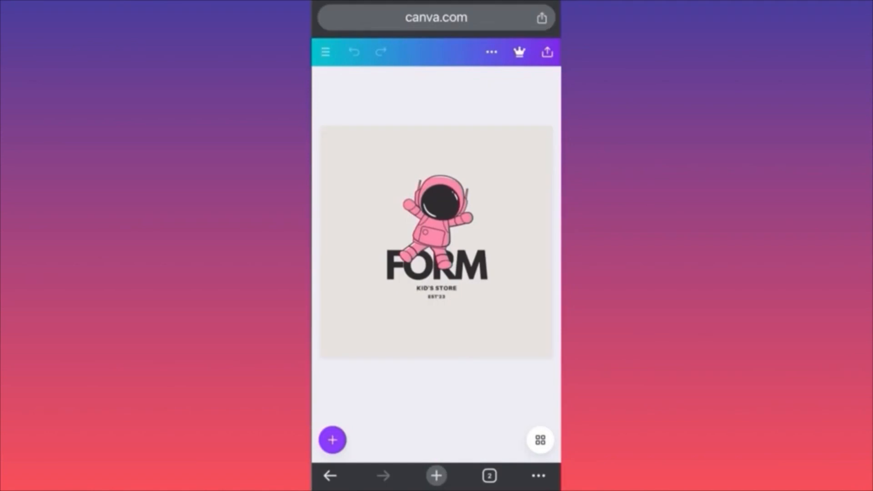
Check which parts of the logo are editable by selecting the astronaut and the text lines in turn, ending on the astronaut.
click(436, 222)
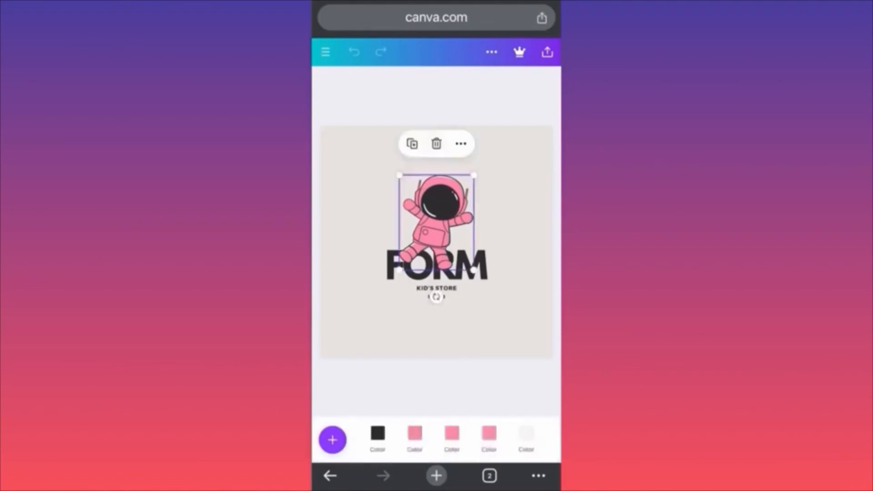
click(437, 271)
click(415, 439)
click(436, 288)
click(437, 297)
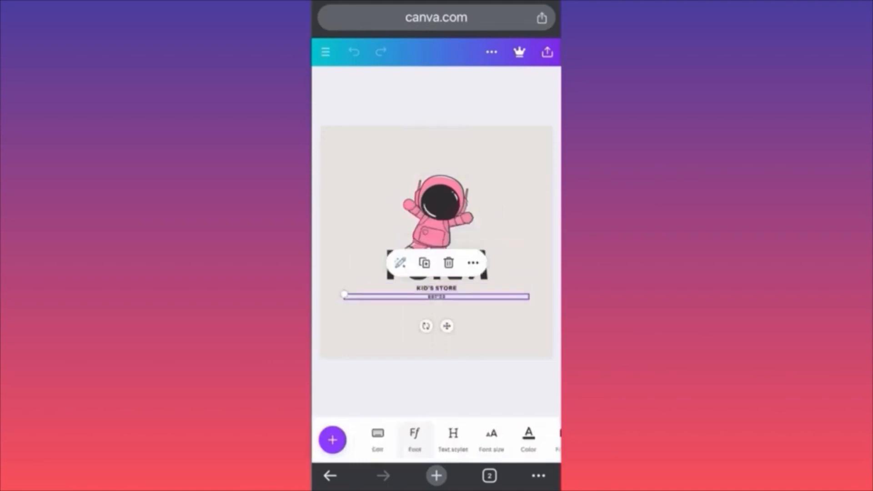
click(436, 214)
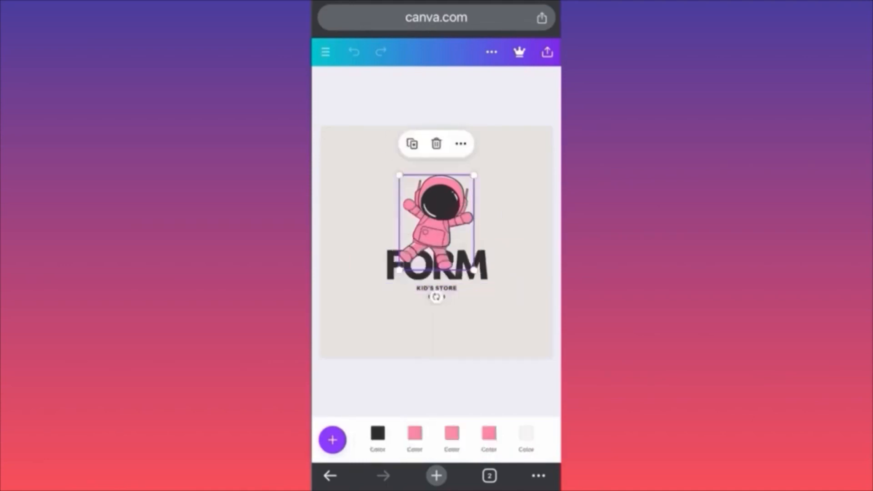
Try light grey, off-white, cyan, violet, turquoise and yellow in place of the astronaut's black visor and outline colour.
drag(414, 439, 428, 440)
click(377, 433)
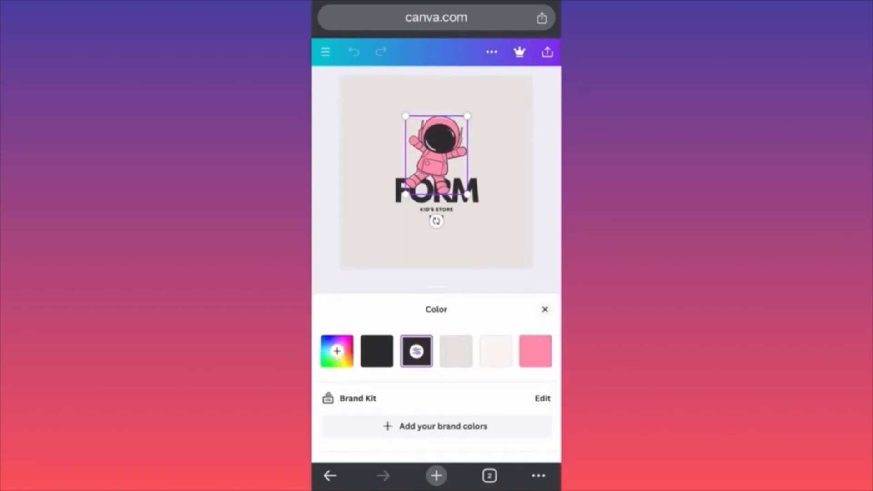
click(456, 351)
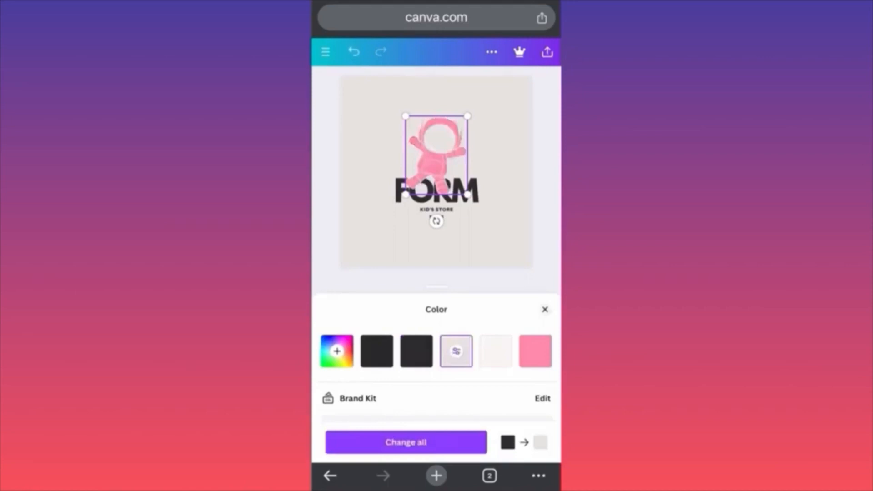
click(496, 351)
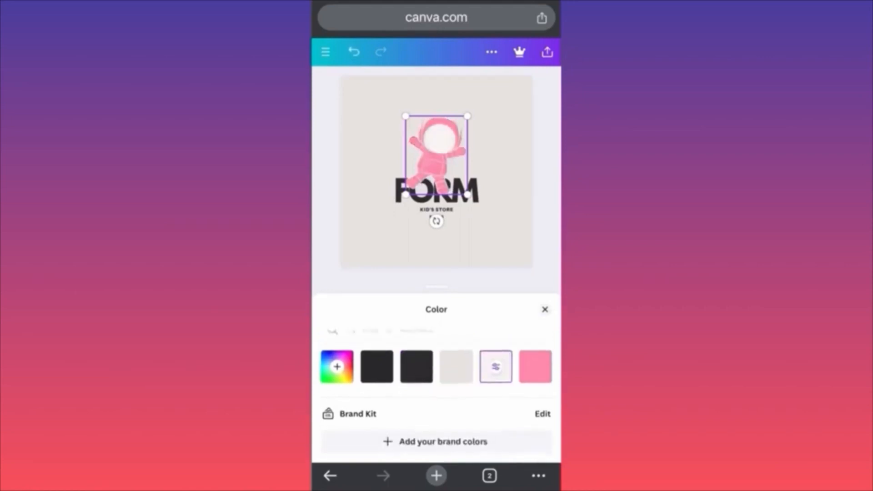
scroll(436, 387, down, 5)
scroll(436, 401, down, 2)
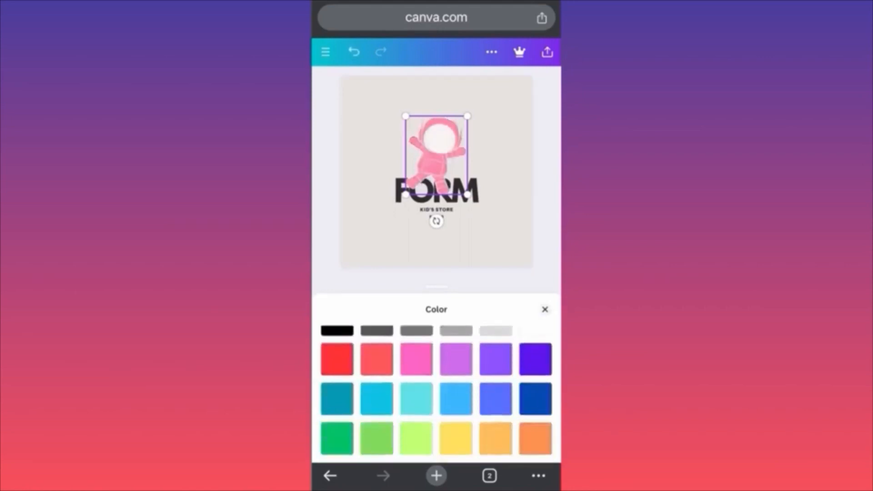
click(376, 399)
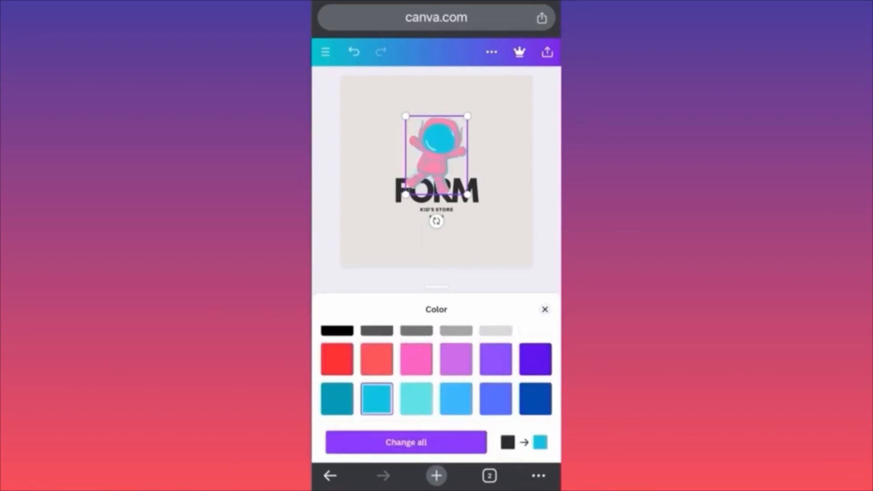
click(536, 359)
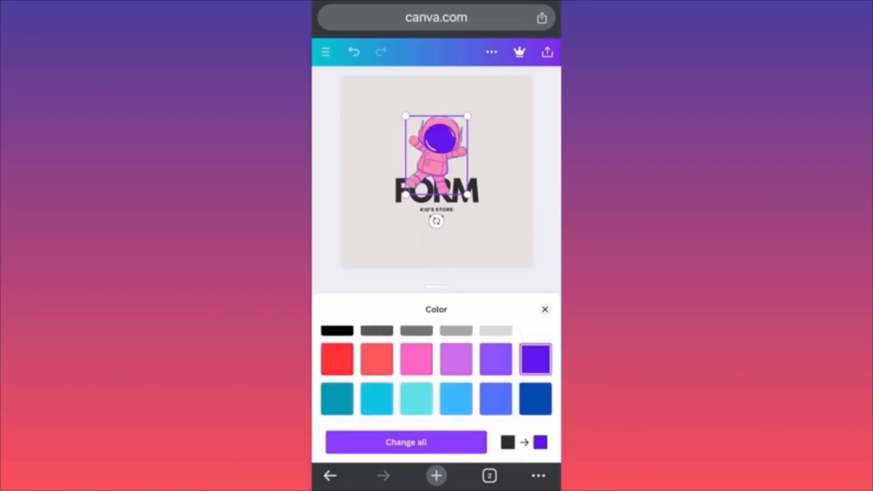
click(416, 399)
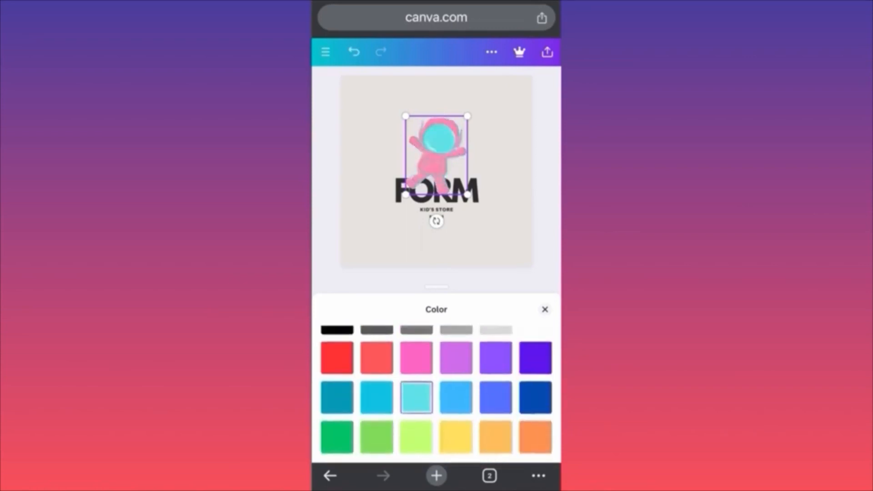
click(456, 437)
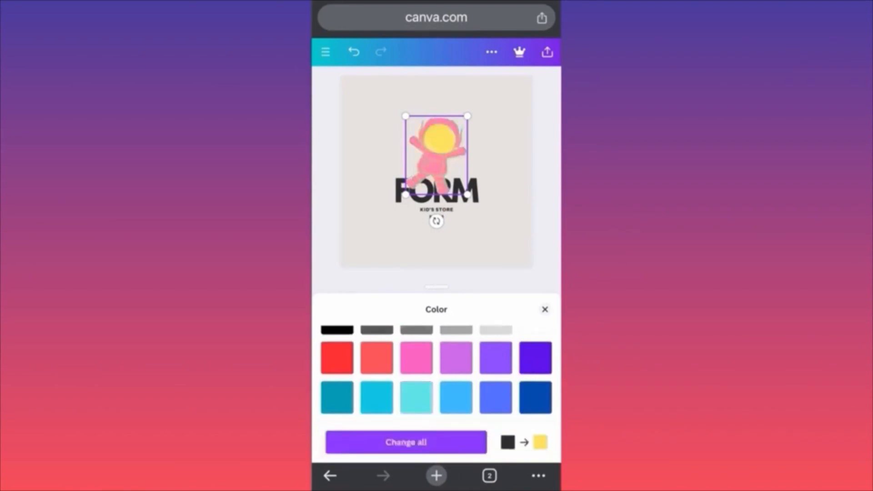
Set the astronaut's visor and outline colour to red from the default solid colours and close the colour choices.
scroll(436, 378, up, 2)
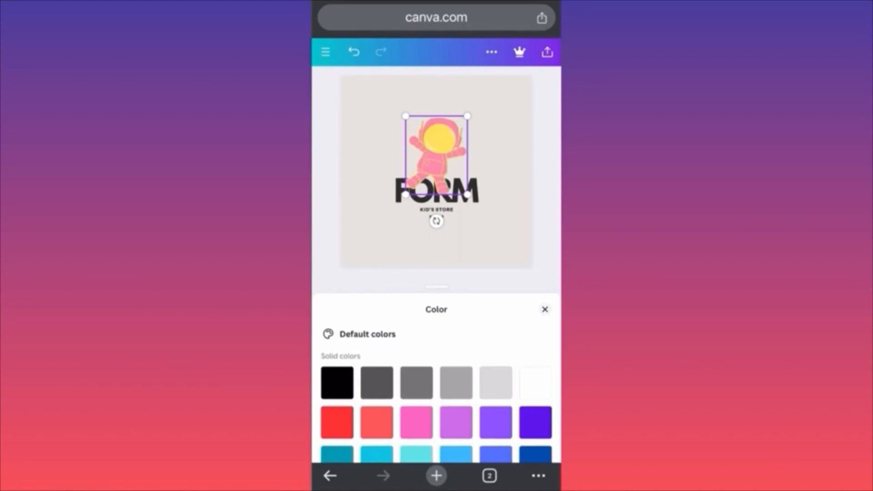
scroll(436, 394, up, 1)
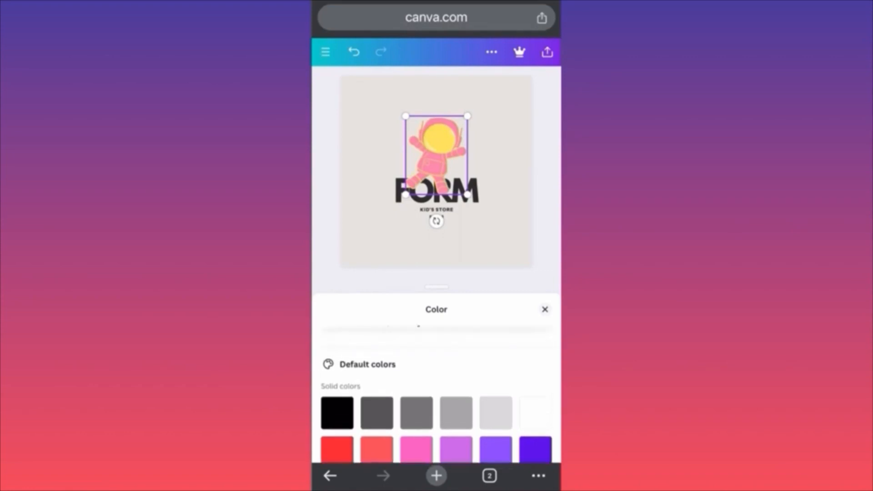
scroll(436, 395, up, 3)
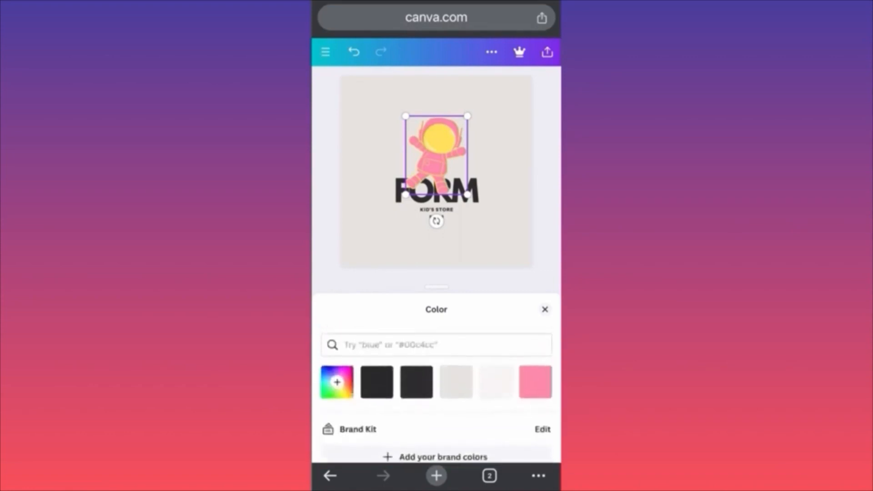
scroll(437, 394, down, 2)
scroll(437, 395, down, 4)
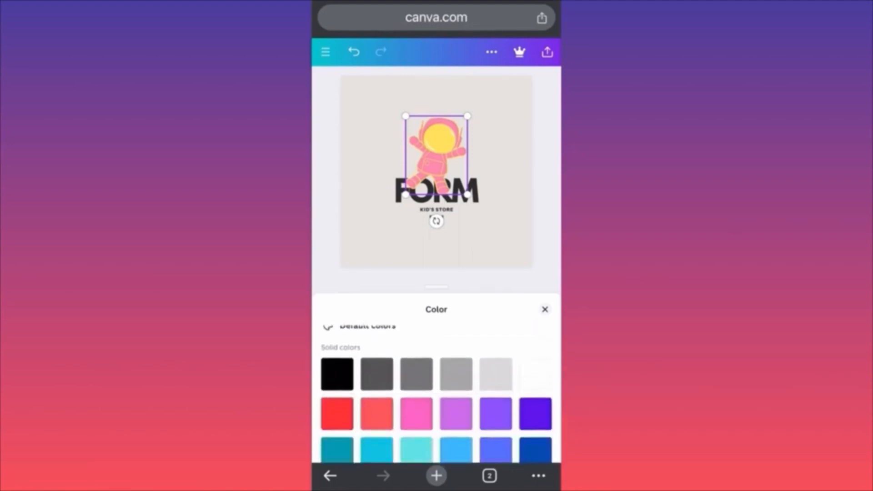
click(336, 414)
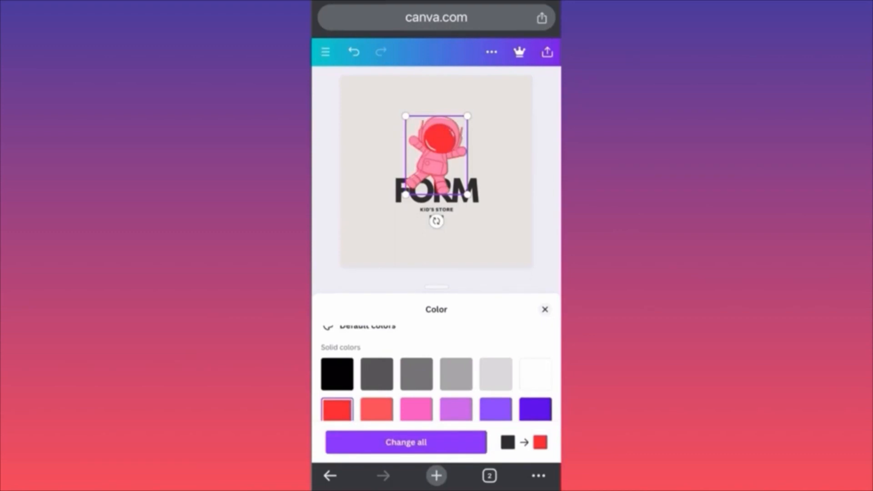
click(545, 310)
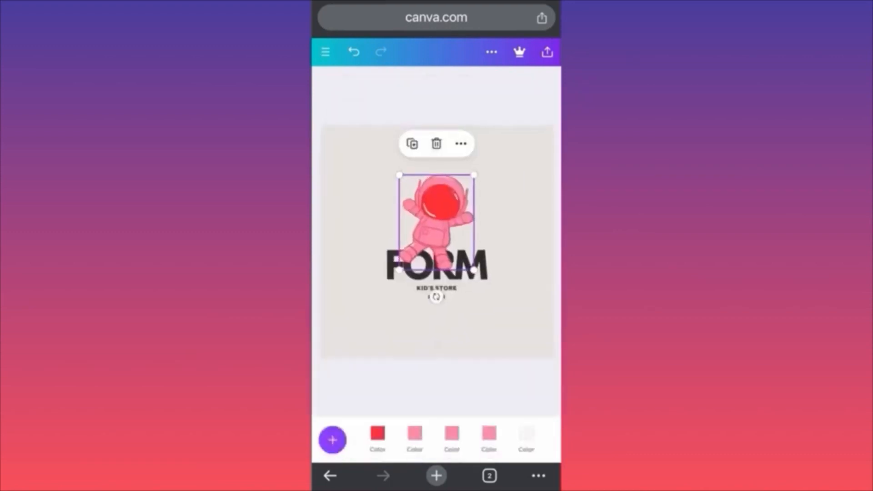
Recolour the astronaut's pink shading turquoise after trying light grey and off-white, and change its main pink suit colour to black.
click(451, 434)
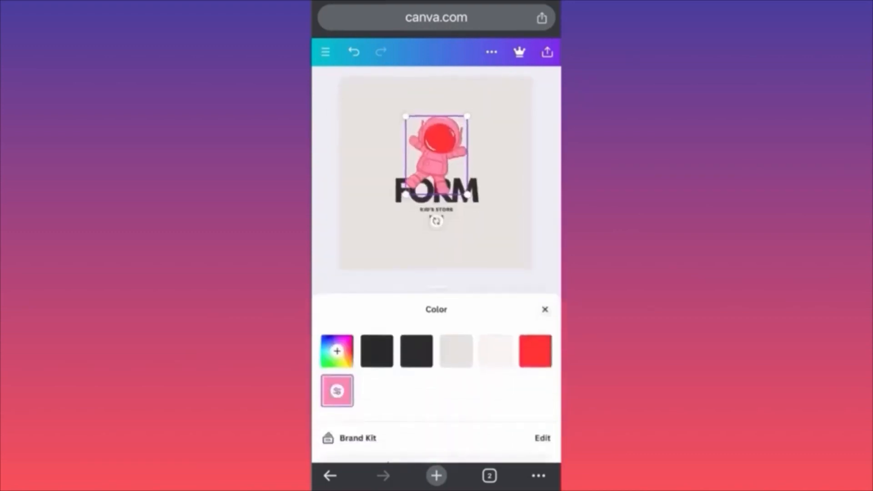
click(457, 351)
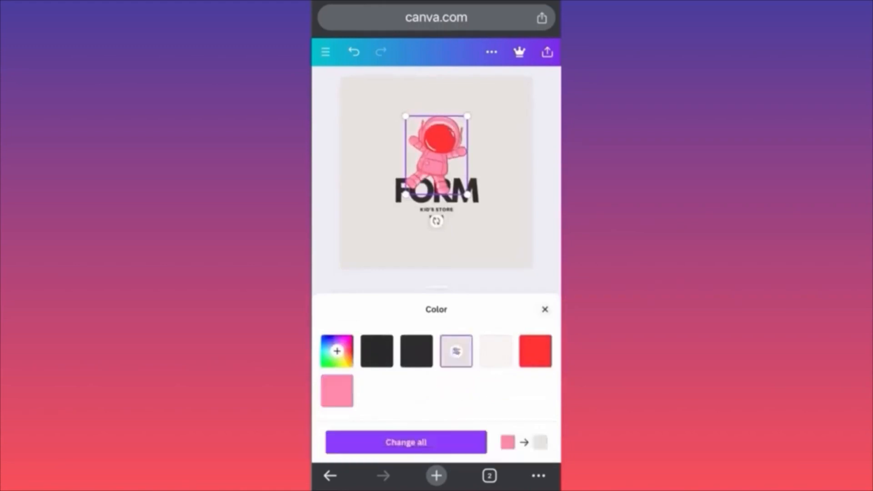
click(496, 351)
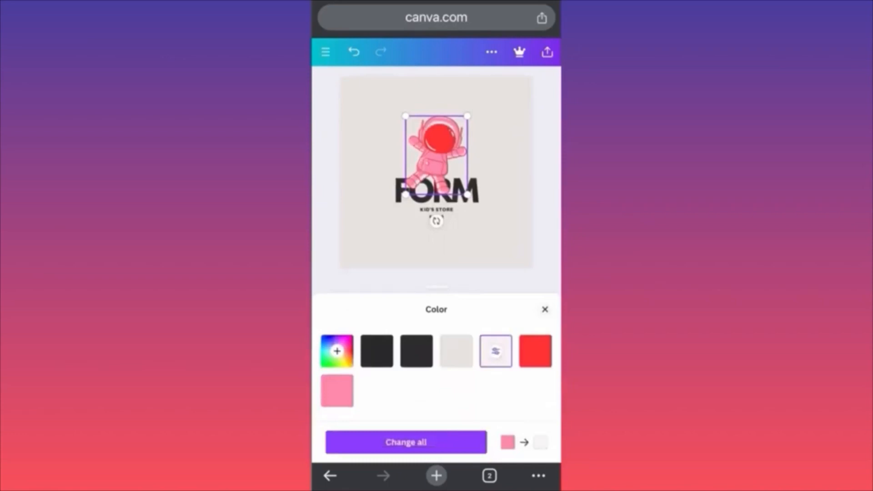
scroll(436, 393, down, 5)
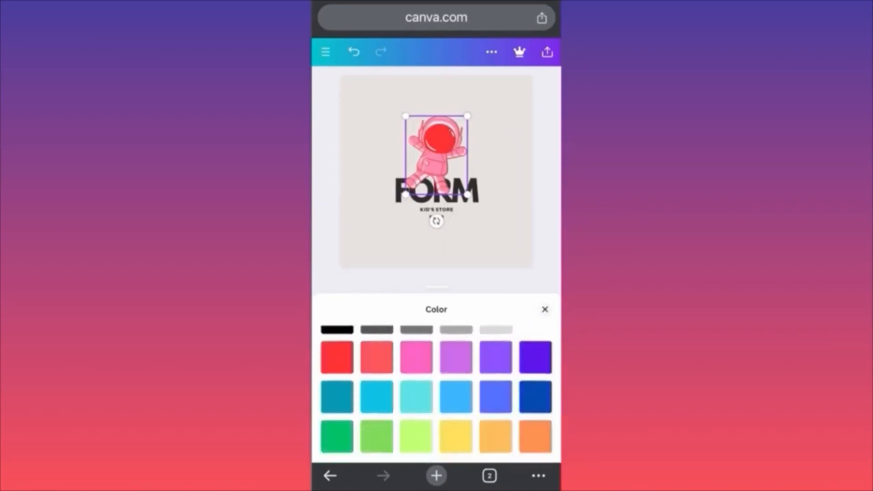
click(416, 397)
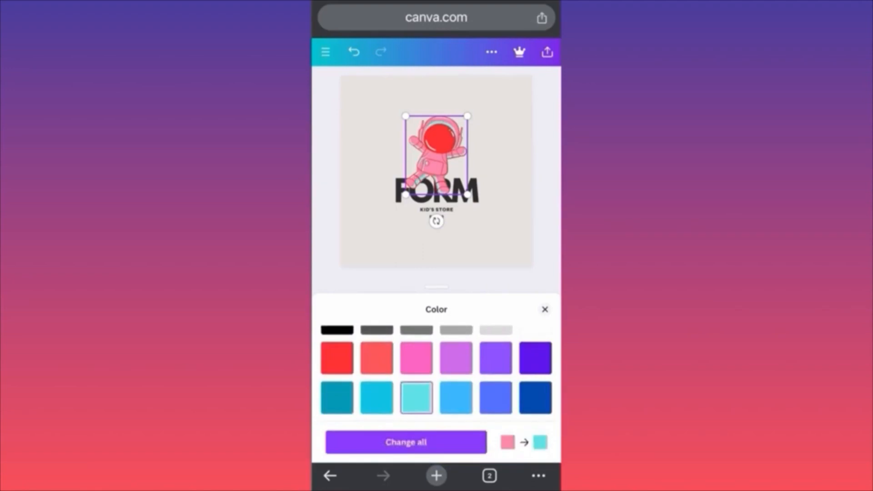
click(544, 310)
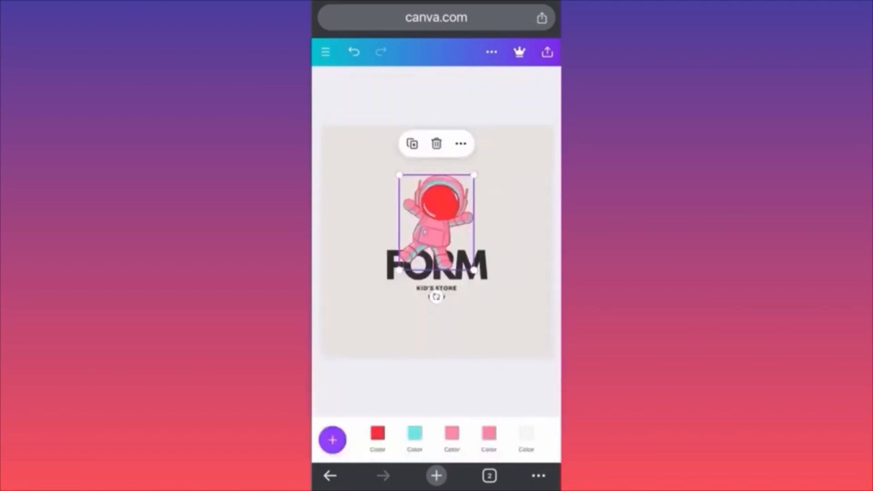
click(452, 433)
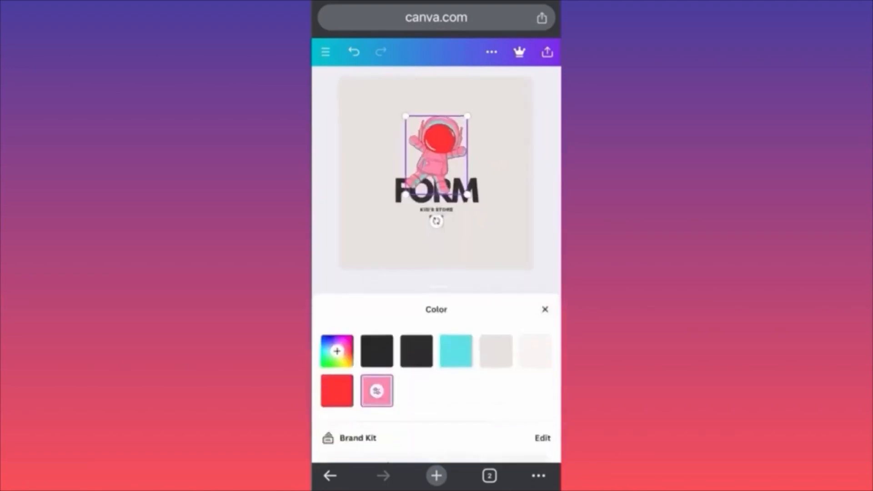
click(416, 351)
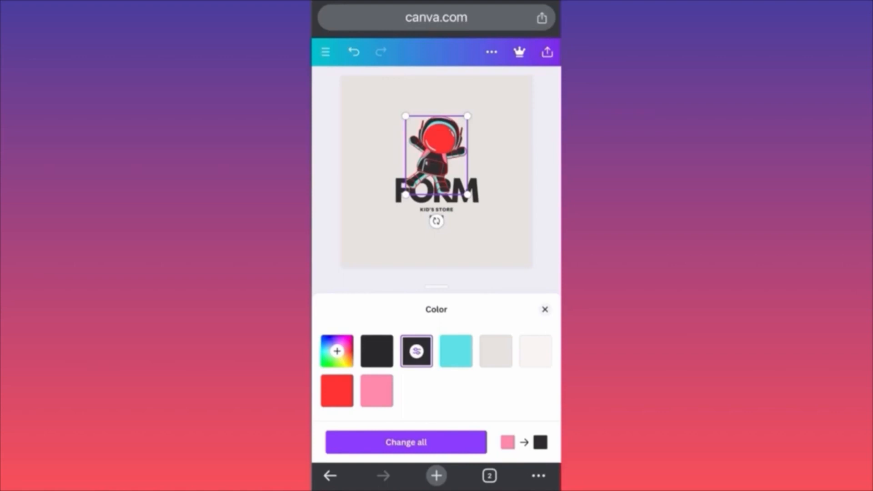
Move the astronaut up so it stands on top of the FORM text and rotate it slightly counterclockwise until upright.
drag(436, 155, 437, 137)
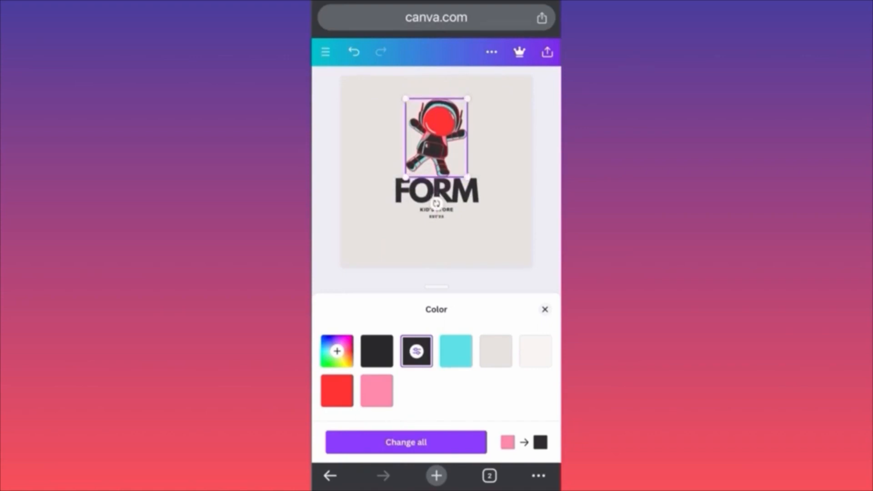
drag(437, 203, 445, 203)
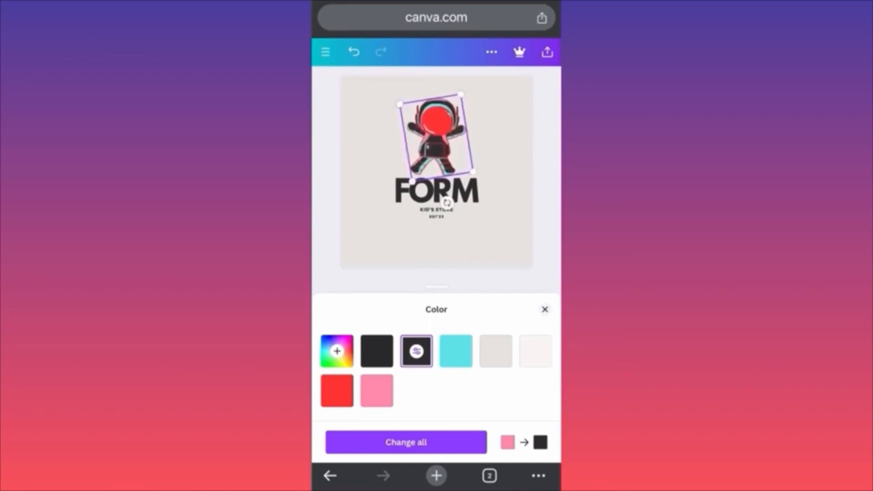
click(491, 241)
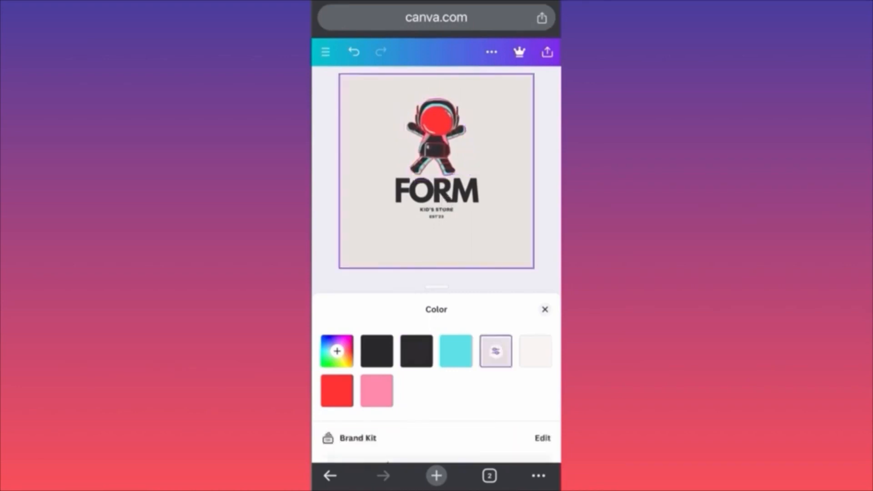
Open the font choices for the FORM text and filter them by the Bold category.
click(436, 190)
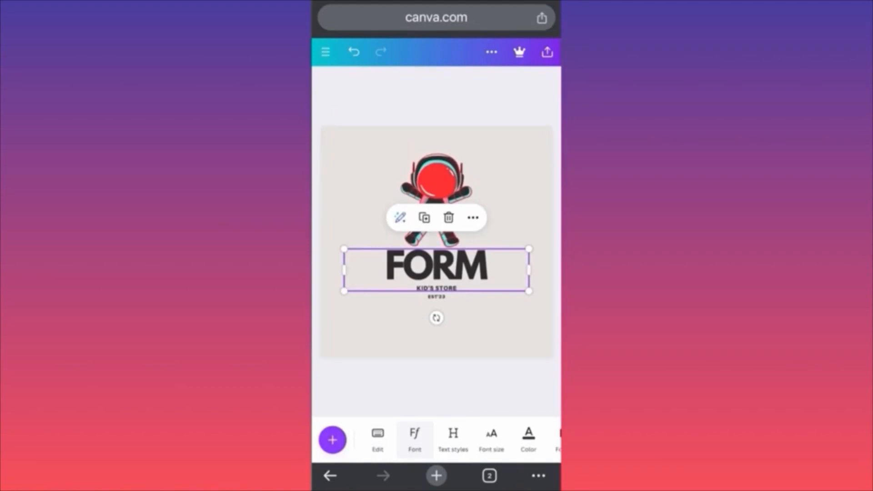
click(414, 439)
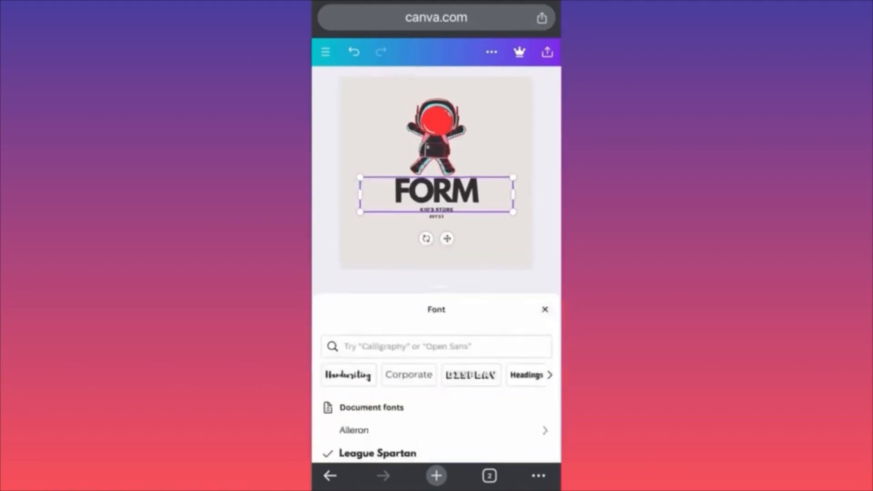
scroll(437, 374, right, 4)
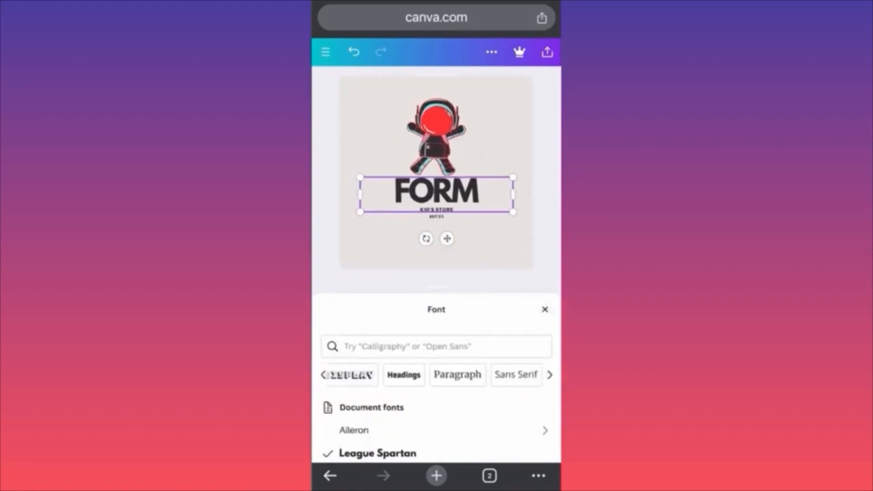
scroll(436, 375, right, 4)
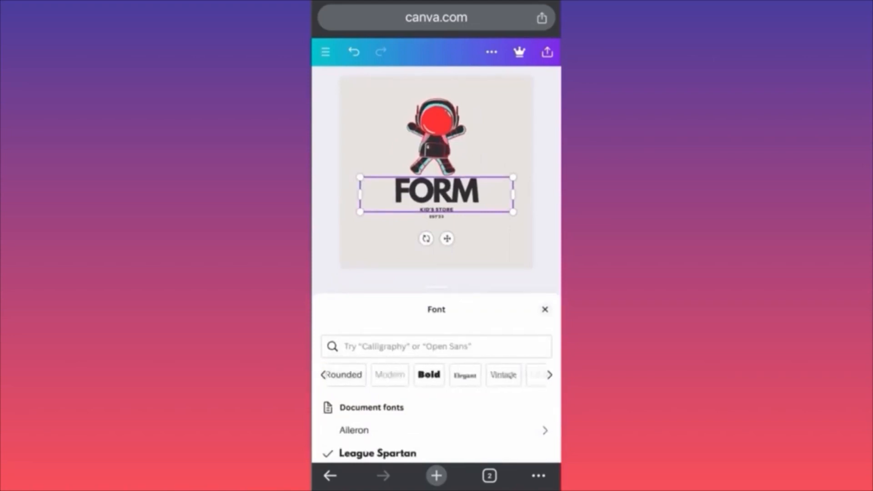
click(429, 374)
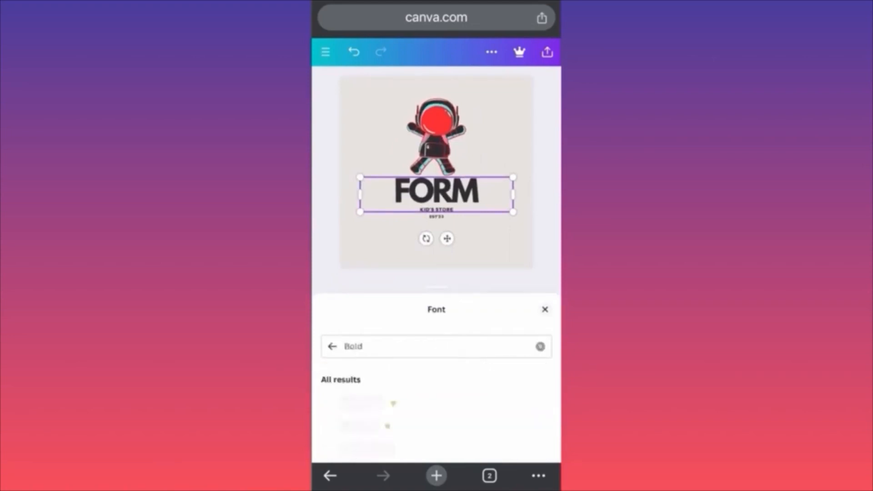
scroll(436, 400, down, 2)
Try Brice BoldCondensed and Zuume Rough Bold as the font for the FORM text.
click(367, 405)
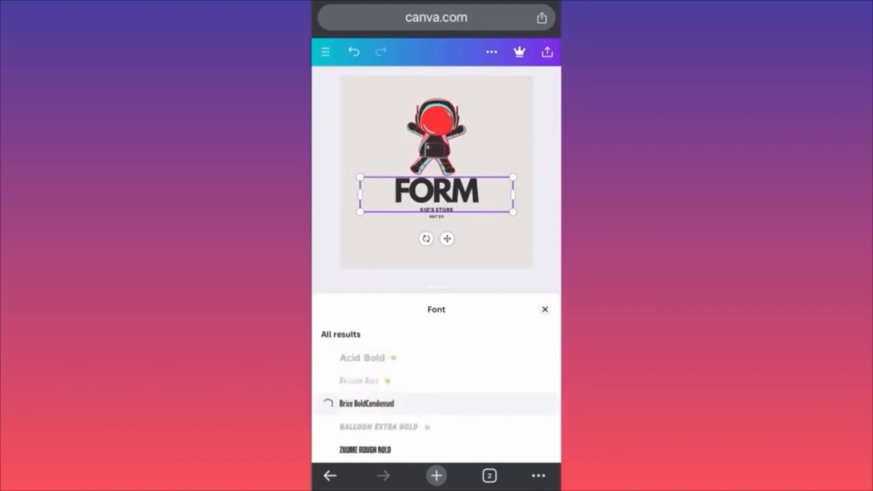
scroll(435, 400, down, 1)
scroll(437, 400, down, 1)
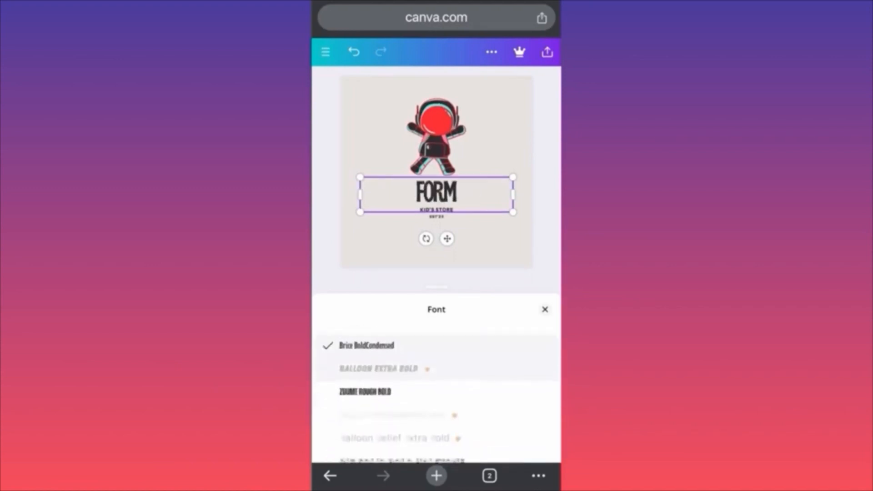
click(365, 388)
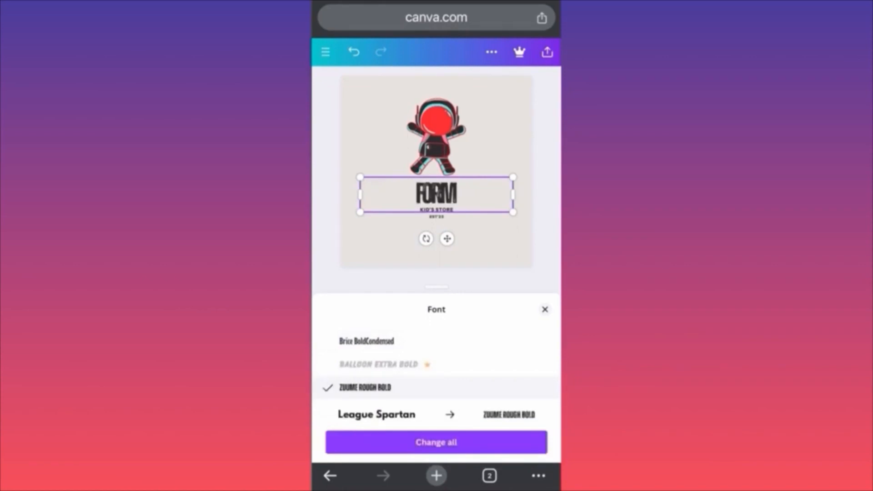
scroll(435, 391, down, 2)
scroll(436, 387, up, 1)
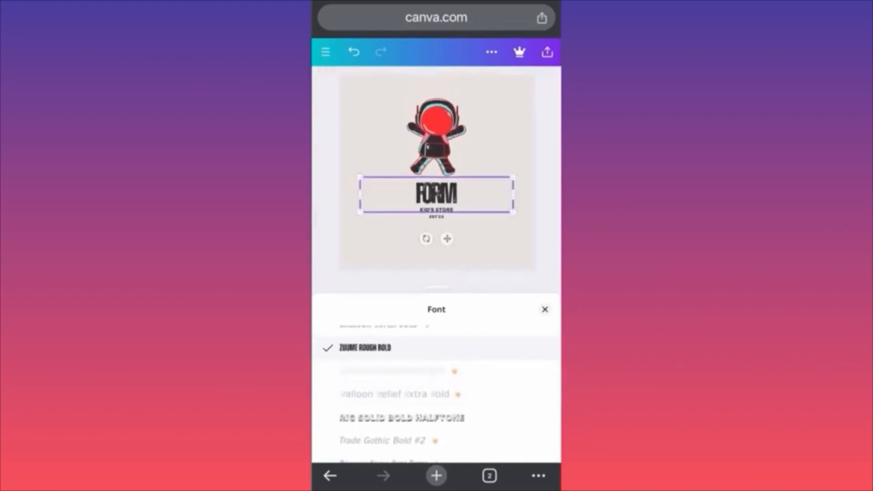
Enlarge the FORM text box until it is about as wide as the phone screen, and deselect it.
click(436, 194)
drag(509, 206, 547, 214)
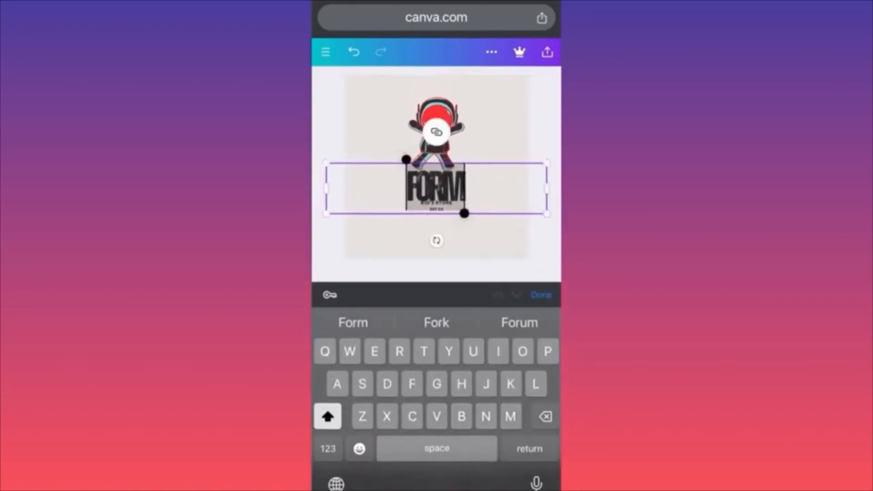
click(541, 295)
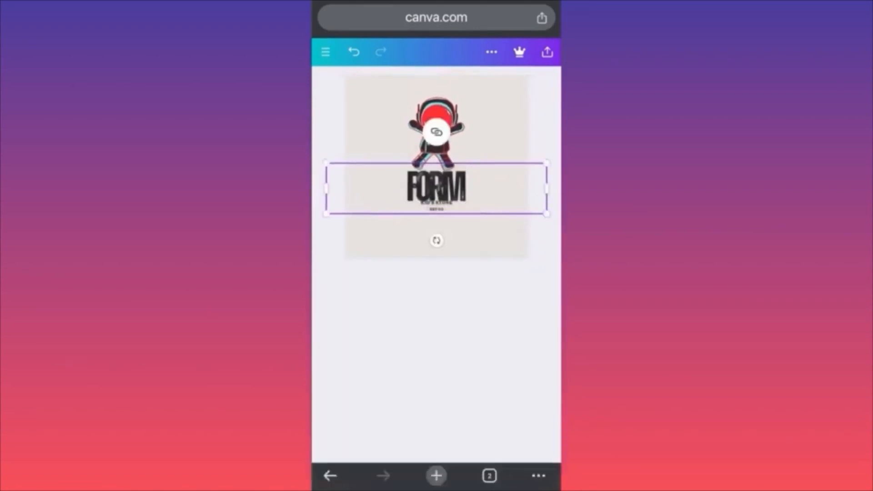
click(487, 239)
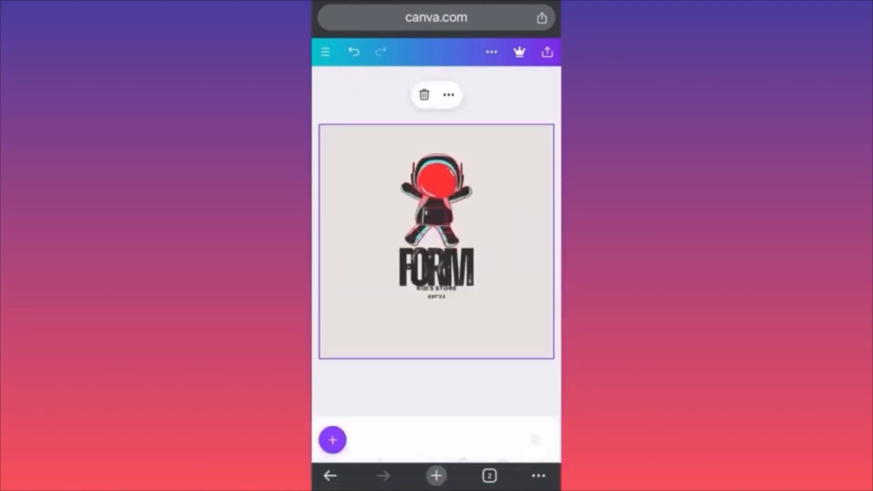
Change the font of the FORM text to RIG Solid Bold Halftone and close the font choices.
click(437, 268)
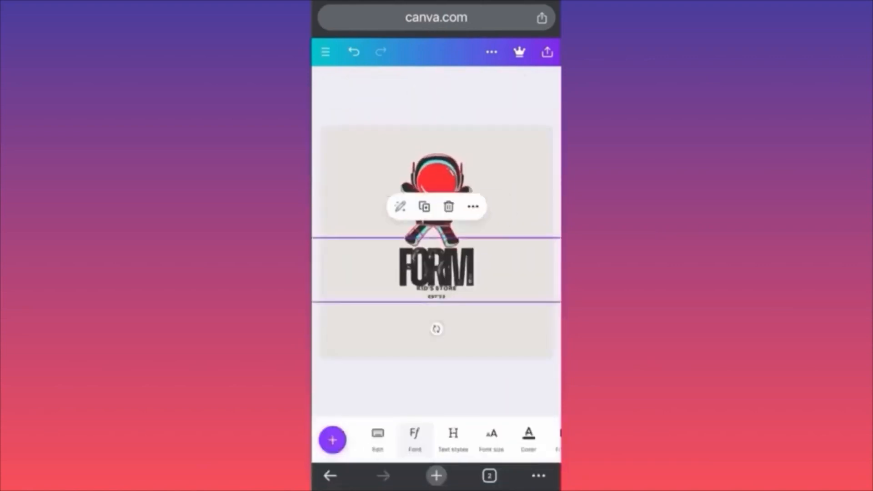
click(415, 439)
scroll(437, 386, down, 2)
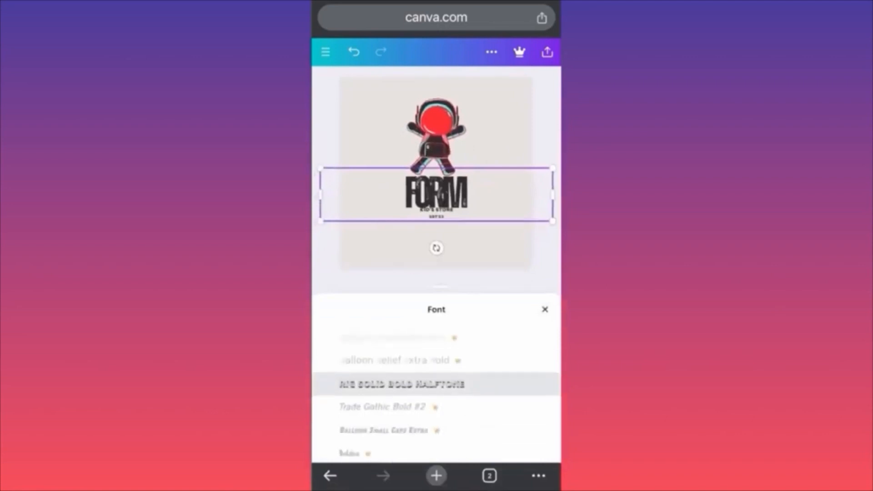
click(402, 385)
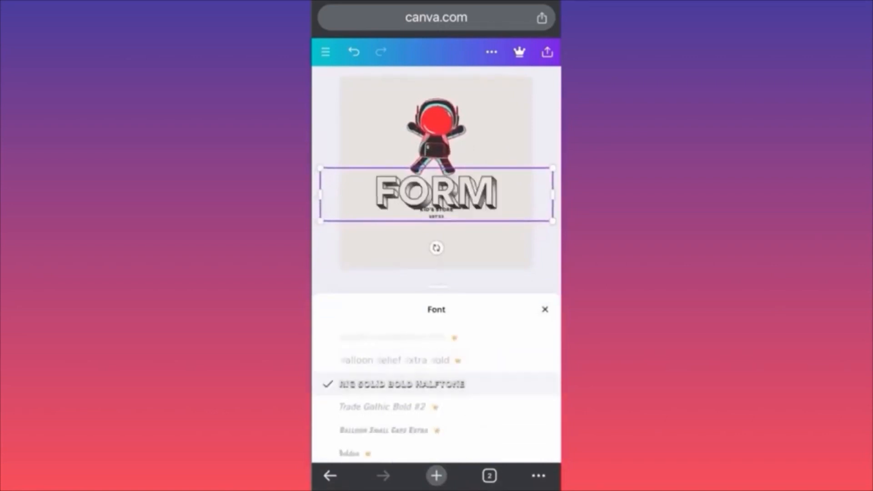
click(545, 310)
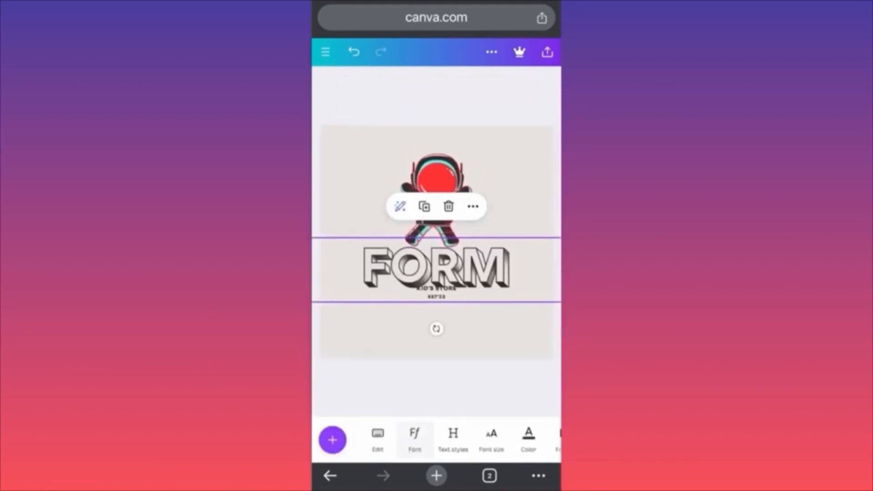
Scale the FORM text down until its text box spans the width of the logo canvas.
scroll(436, 269, down, 3)
click(437, 268)
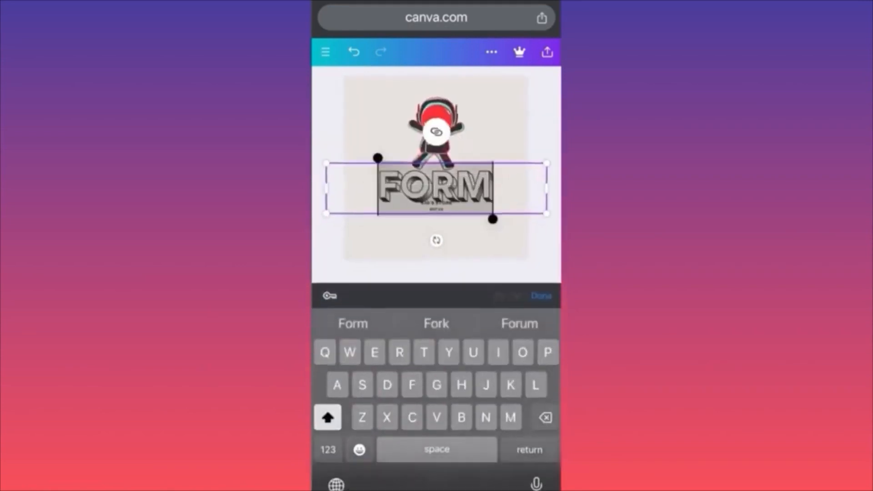
drag(547, 214, 526, 209)
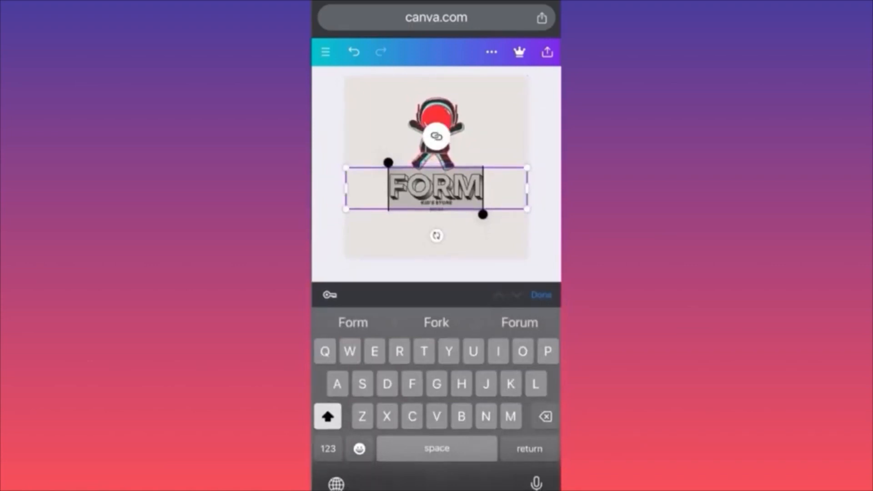
click(486, 239)
Nudge the astronaut slightly down and to the right so its feet touch the FORM lettering.
click(437, 200)
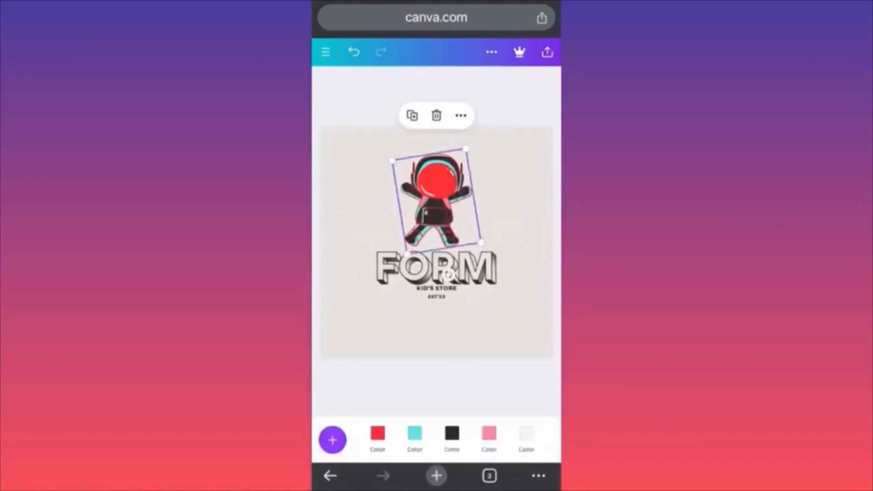
drag(436, 200, 441, 205)
click(436, 387)
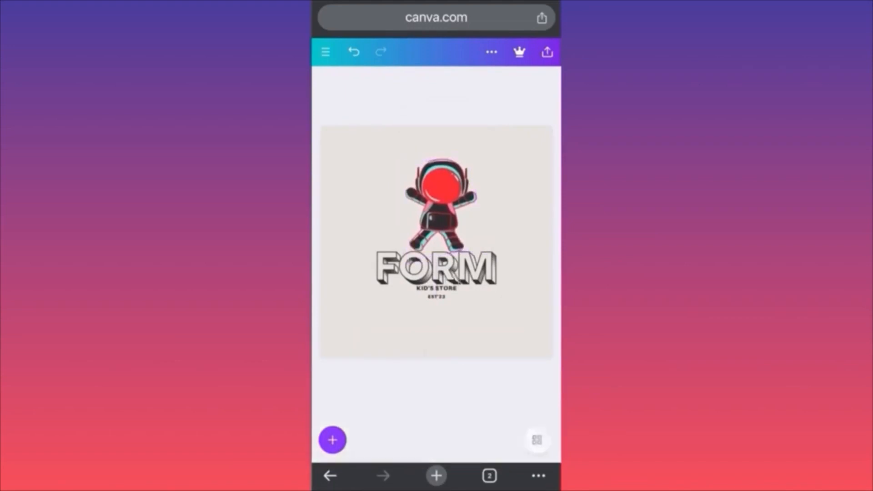
Delete the "KID'S STORE" and "EST'23" text lines below the FORM text.
click(437, 289)
click(414, 439)
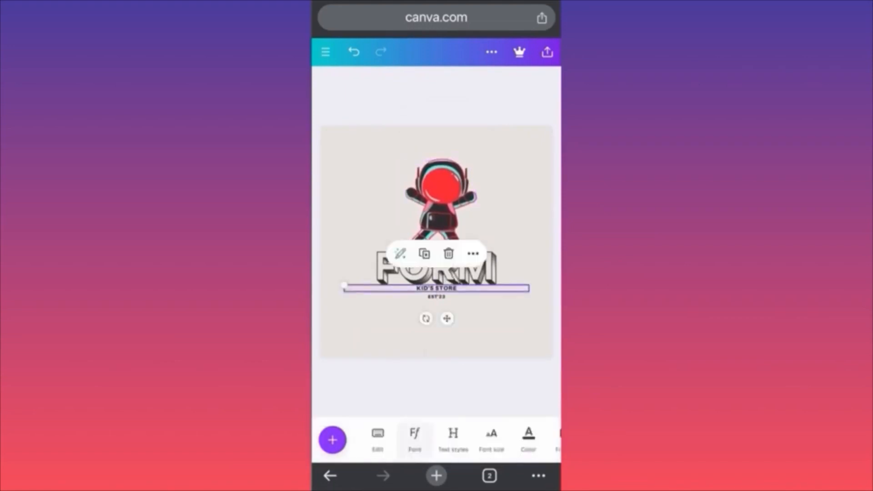
click(449, 254)
click(436, 296)
click(449, 262)
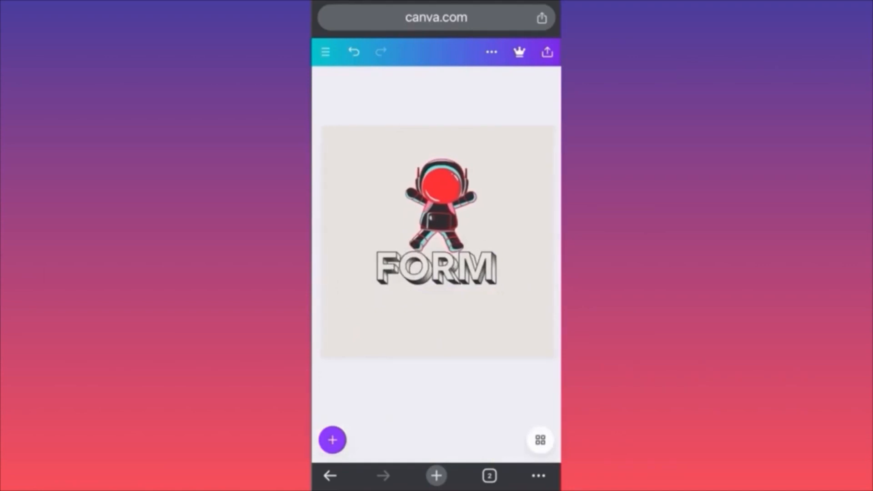
click(436, 269)
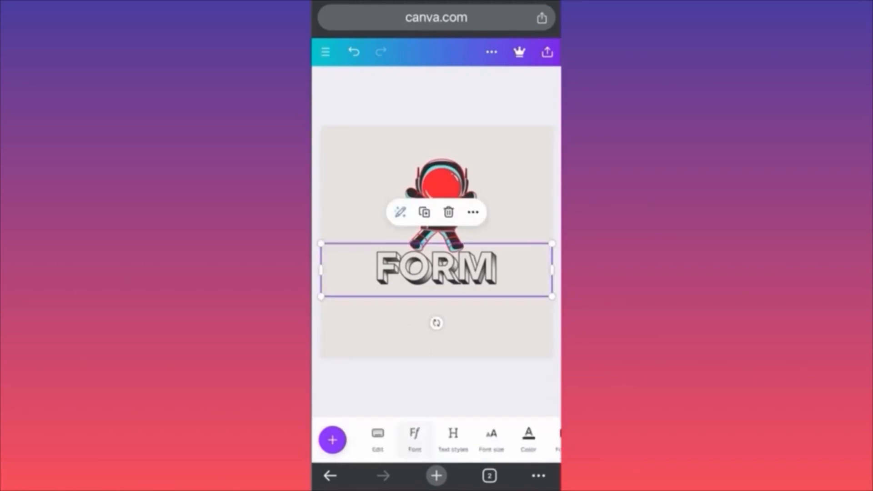
click(400, 212)
click(436, 387)
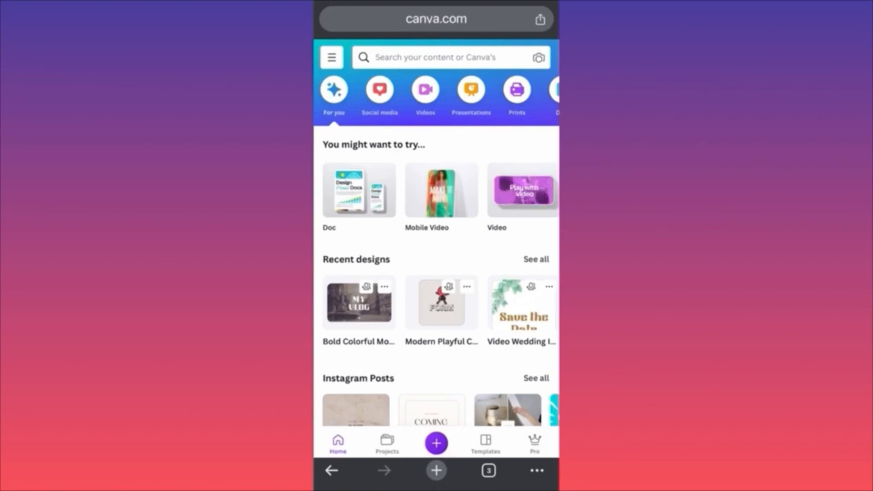
Open the uploaded yellow car photo in the photo editor, skip the tour, and choose the BG Remover effect.
click(436, 443)
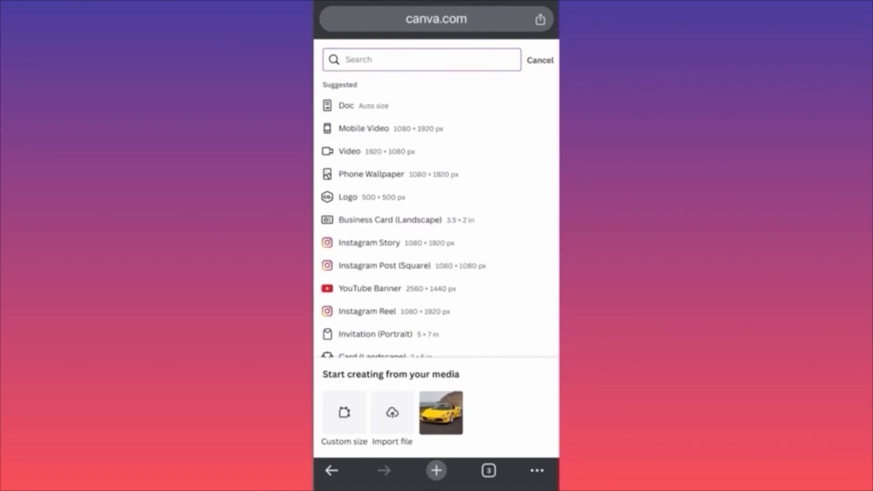
click(441, 413)
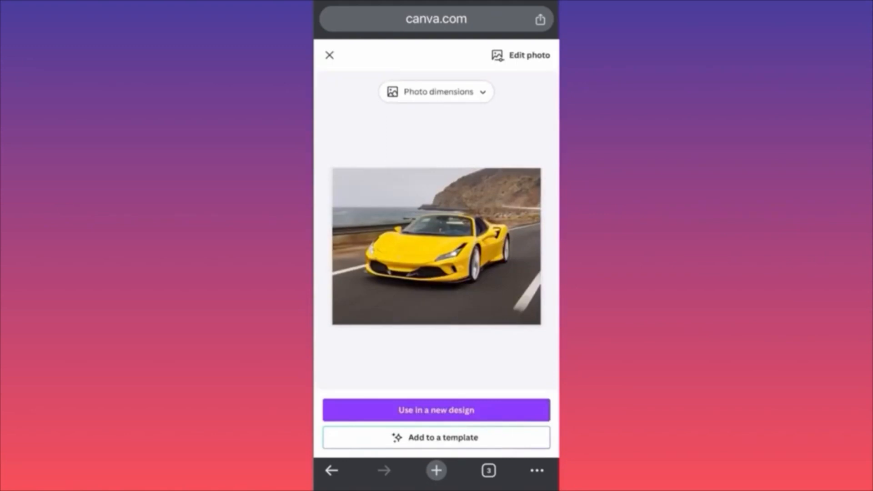
click(521, 55)
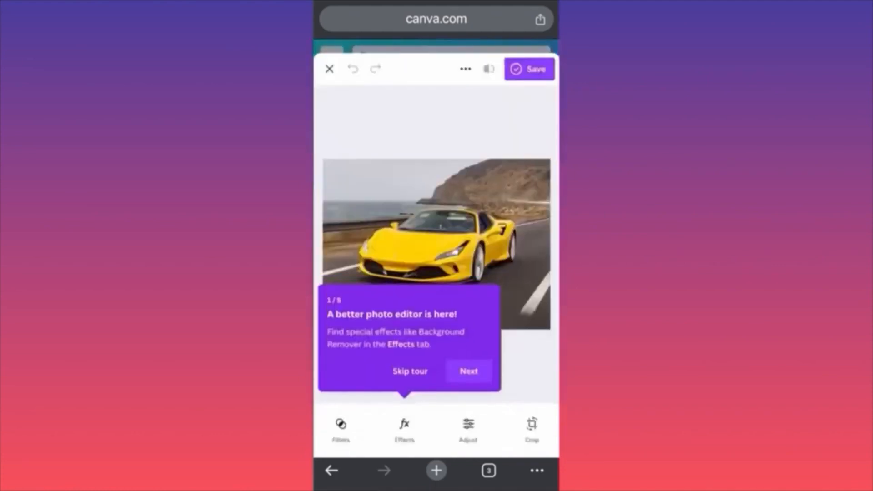
click(409, 371)
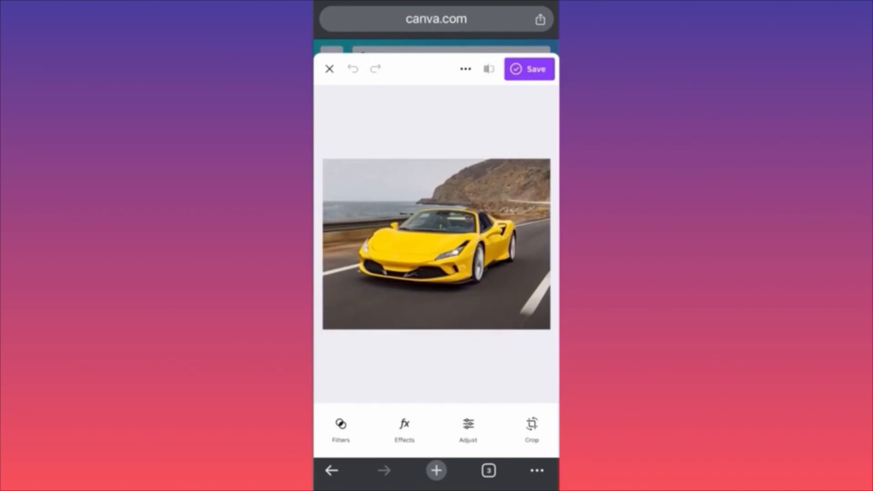
click(404, 428)
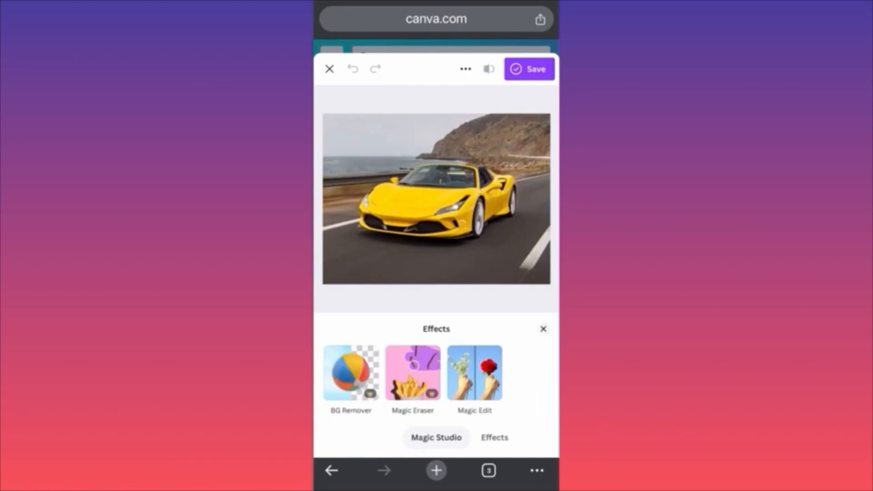
click(350, 372)
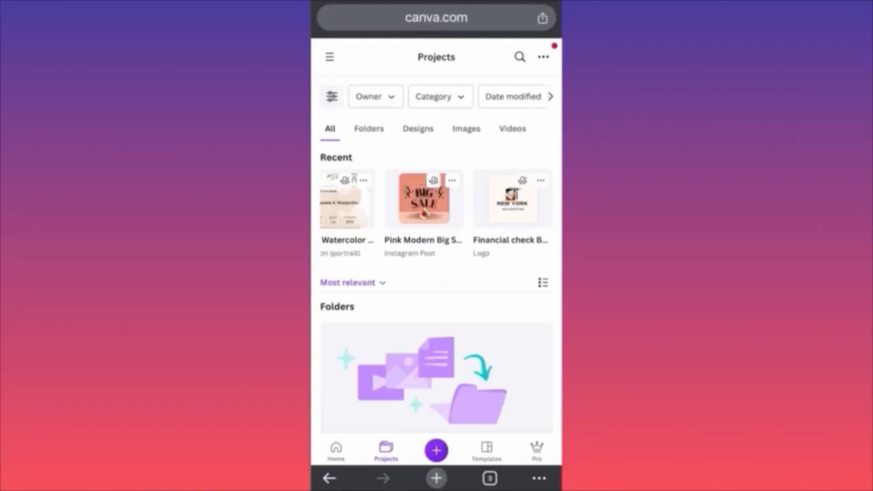
Browse the recent projects and open the Financial check logo design with the NEW YORK ACCOUNTING text.
scroll(437, 237, down, 2)
scroll(437, 236, up, 2)
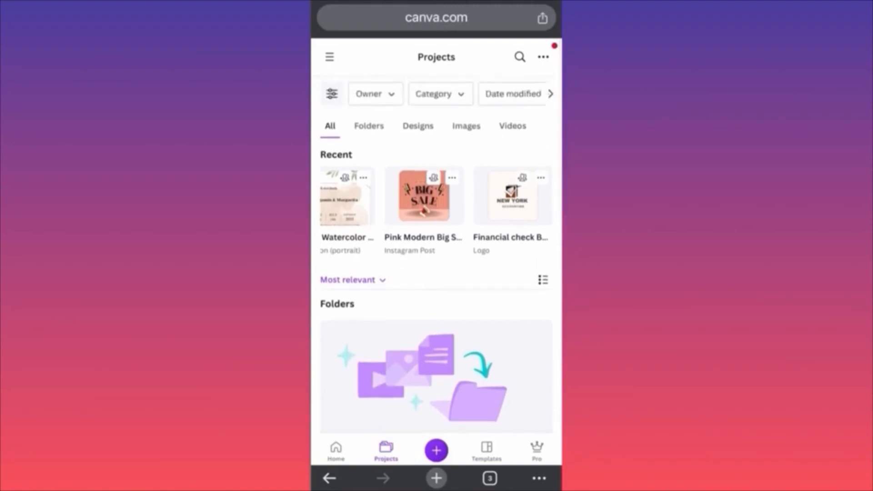
scroll(437, 209, right, 1)
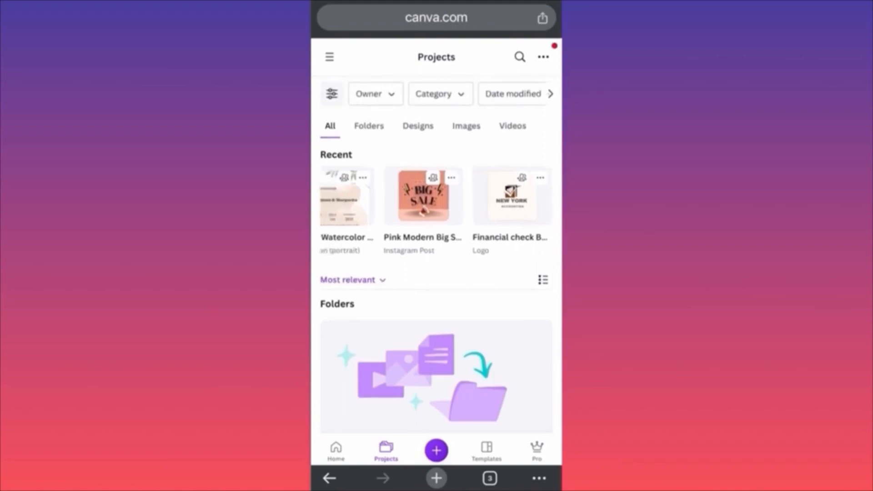
click(424, 198)
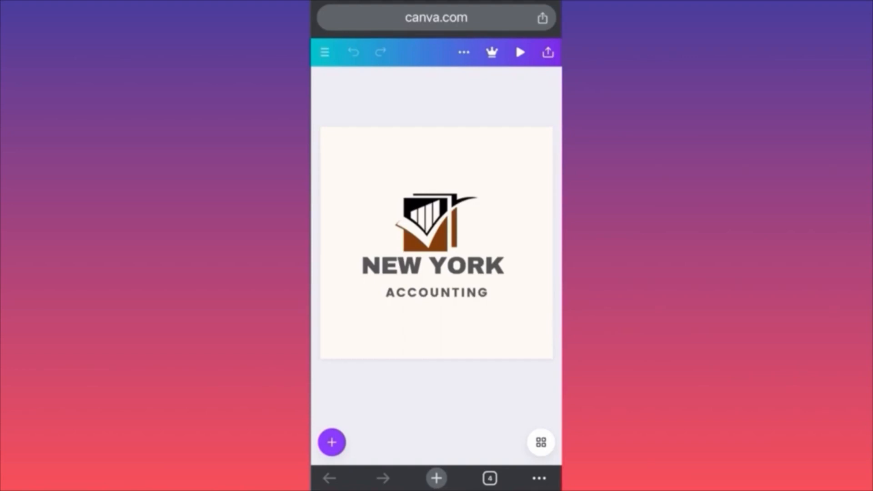
From the font choices of the NEW YORK text, open the Brand Kit and review its Logos, Colors and Fonts sections.
click(433, 266)
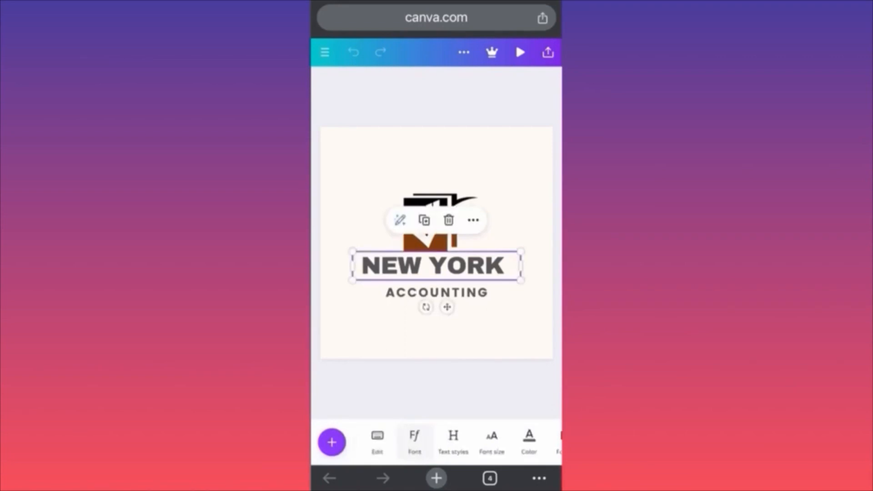
click(414, 441)
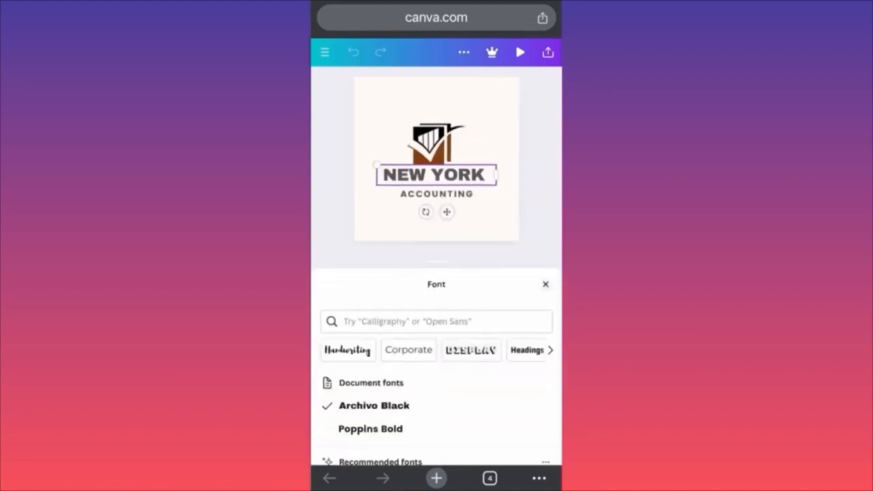
scroll(436, 385, down, 5)
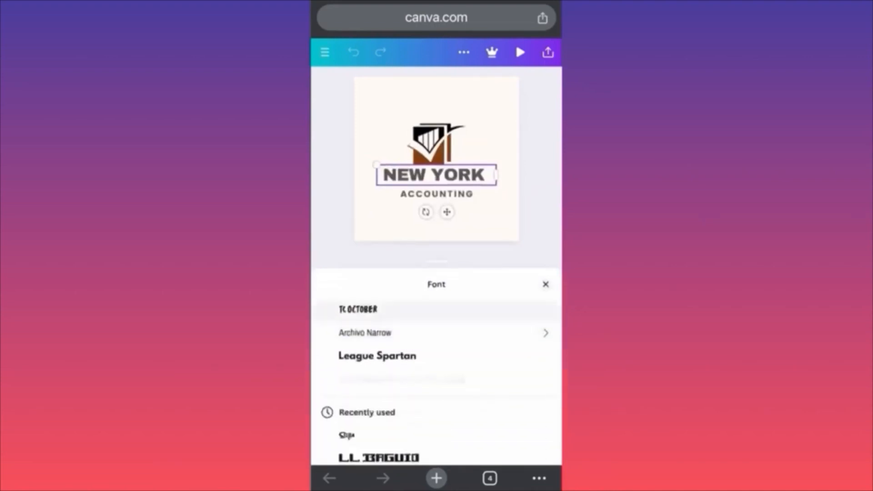
scroll(437, 385, down, 5)
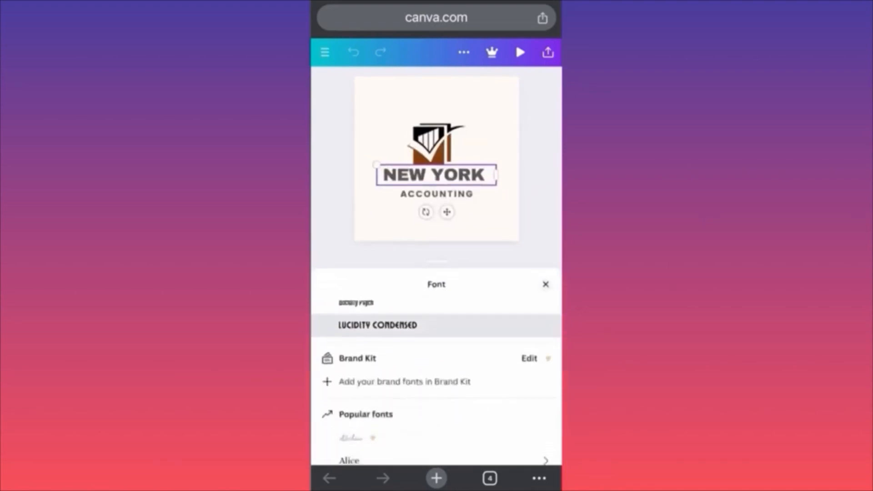
scroll(437, 385, down, 1)
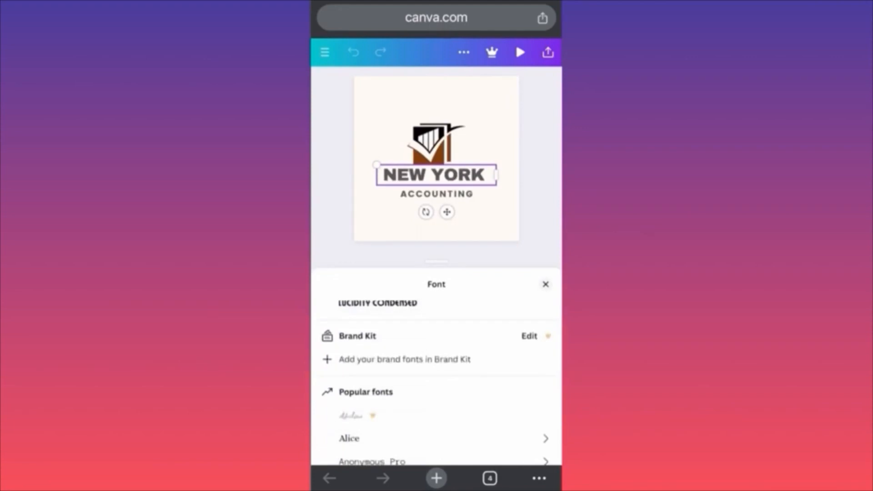
click(405, 360)
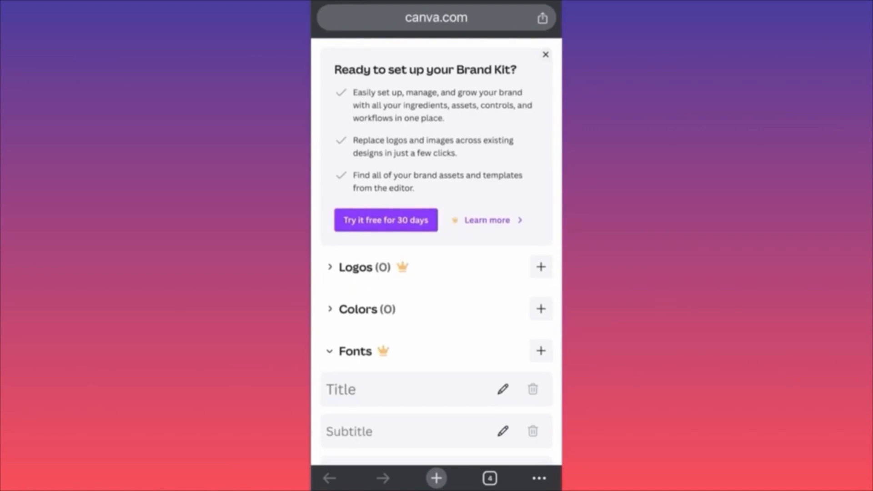
scroll(436, 252, down, 4)
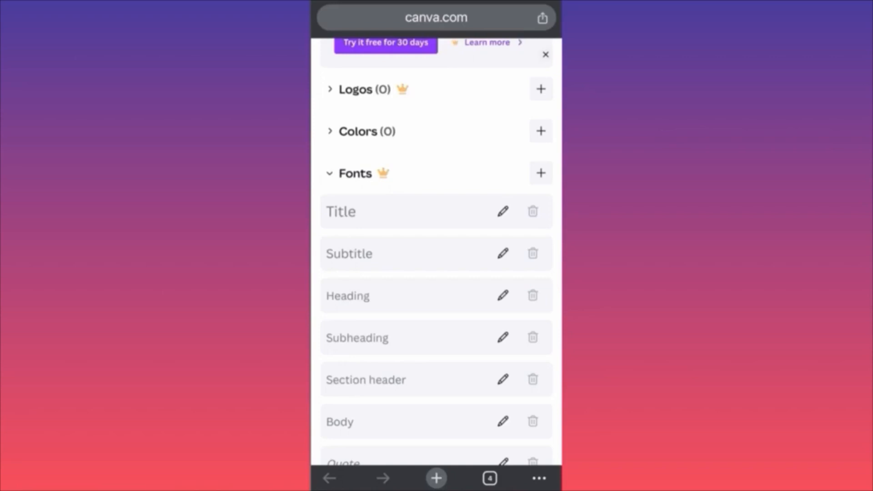
scroll(437, 250, up, 2)
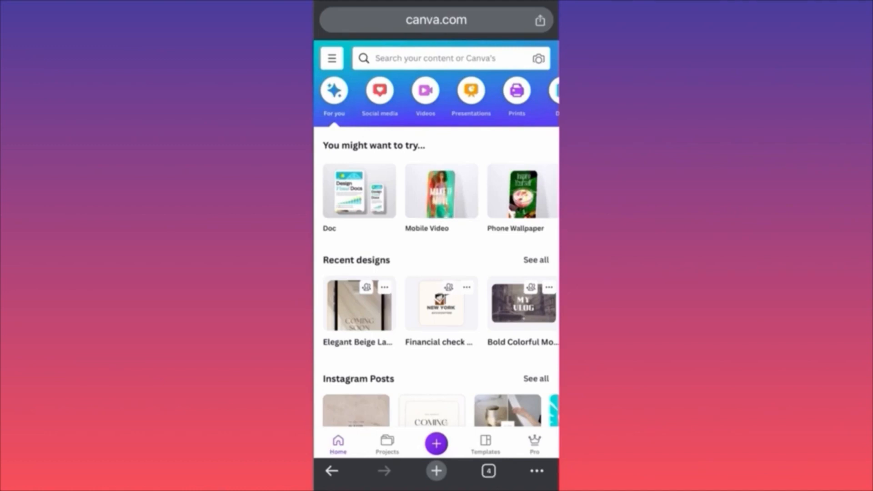
Look through the recent designs in Projects and open the NEW YORK ACCOUNTING logo for editing.
click(387, 444)
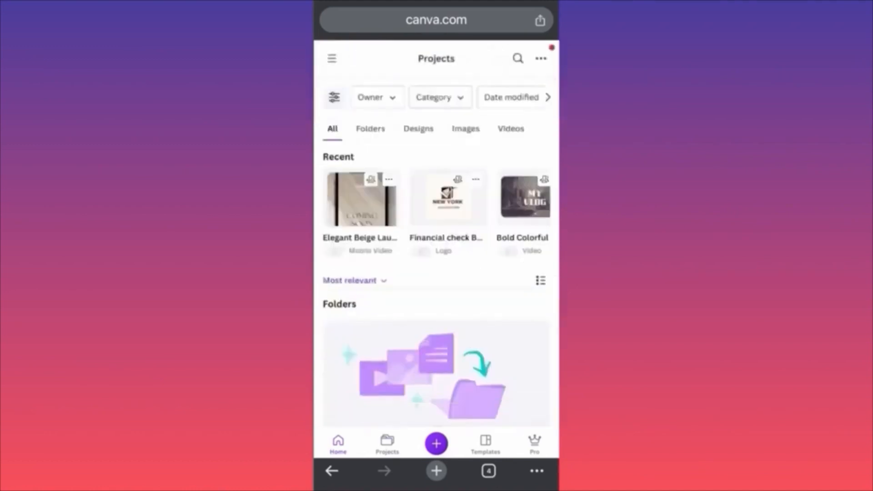
scroll(436, 200, right, 10)
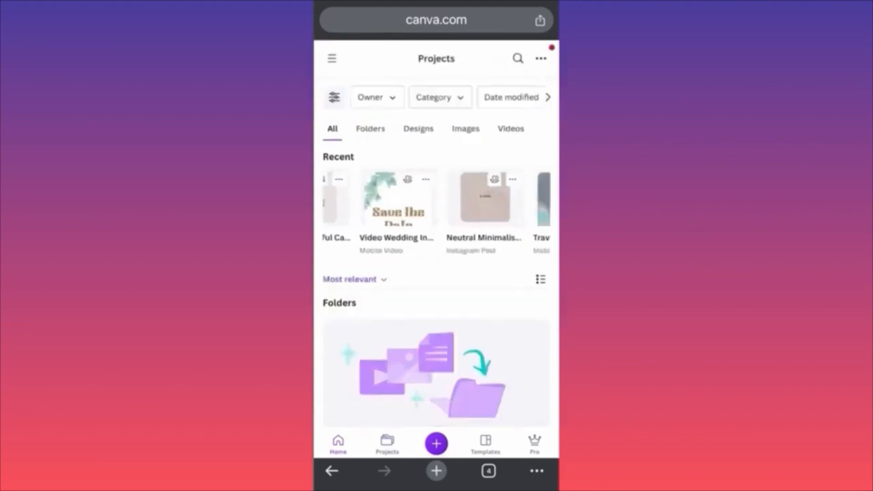
scroll(436, 200, left, 10)
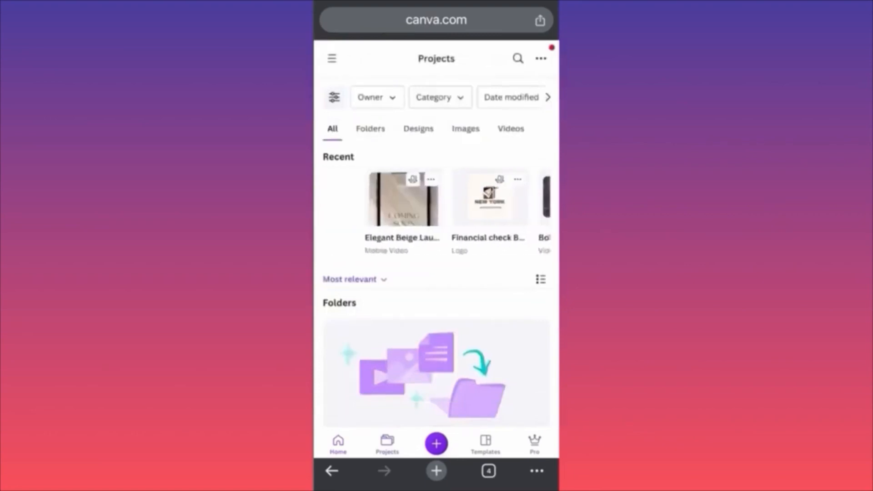
click(448, 199)
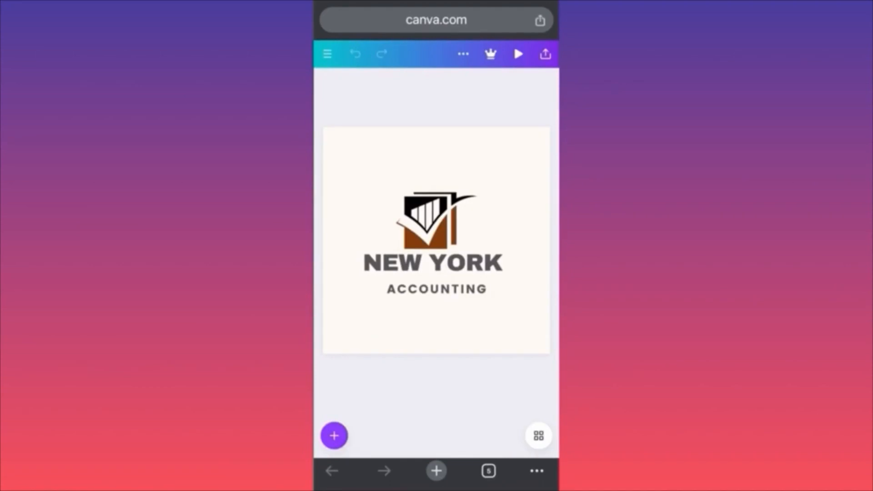
Open the library of content to add to the logo and look over its categories, from Design to Projects.
click(334, 435)
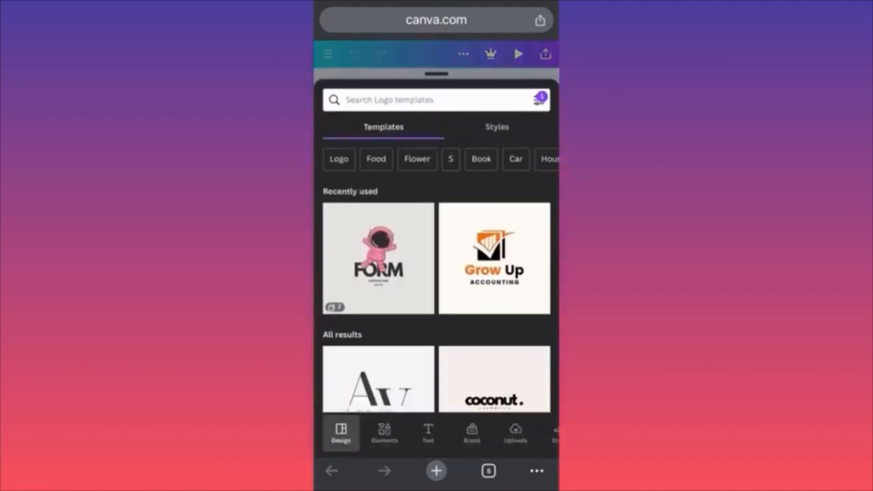
scroll(436, 432, right, 2)
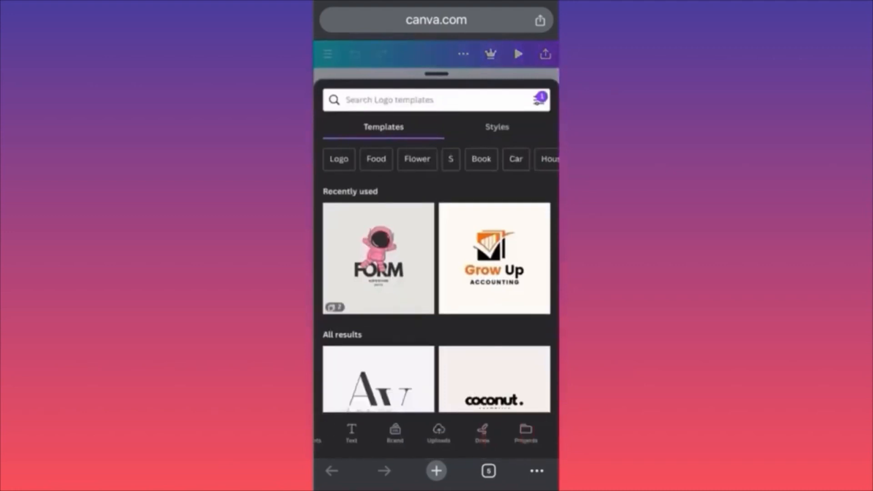
scroll(436, 433, left, 2)
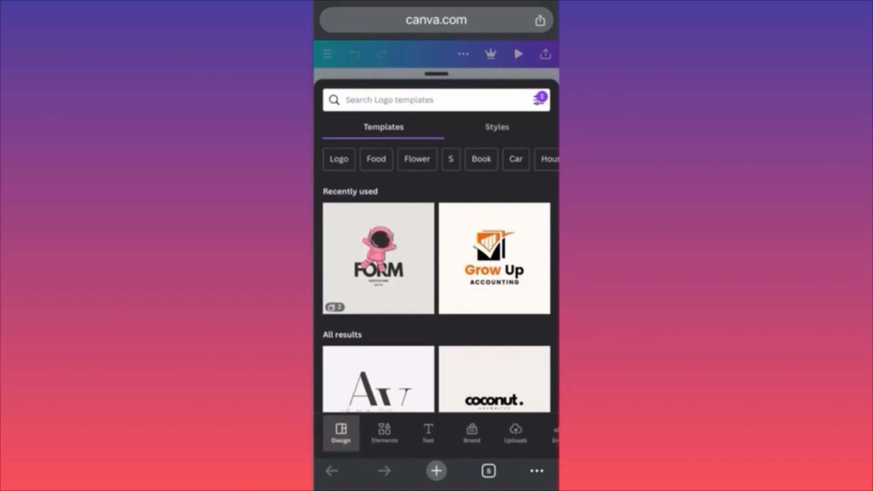
Browse the Elements library from shapes and graphics through stickers, photos and videos to audio, charts and tables.
click(384, 433)
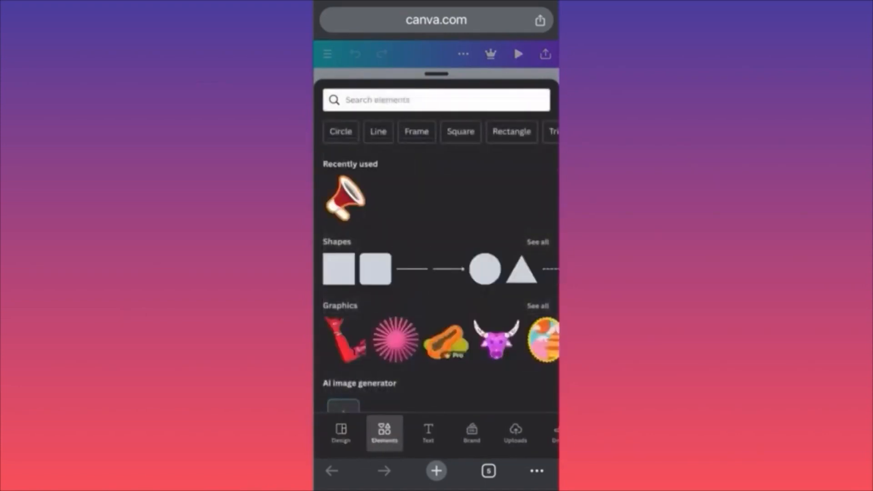
scroll(437, 263, down, 5)
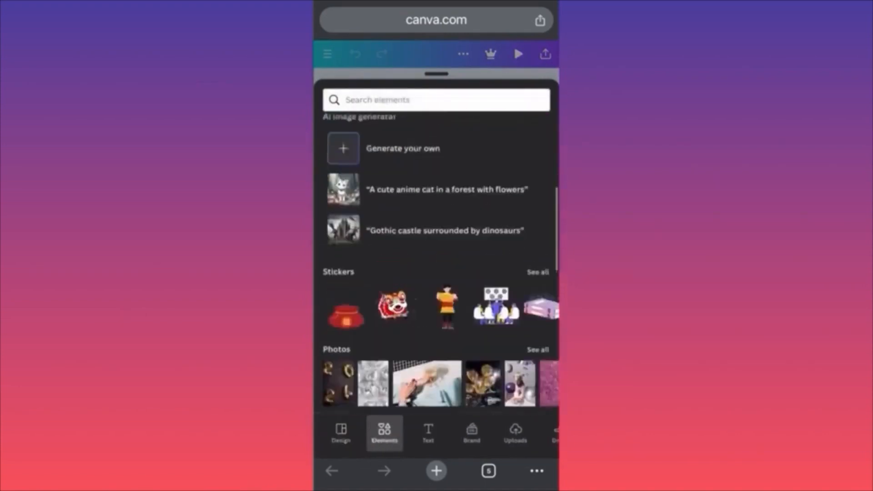
scroll(436, 263, up, 5)
scroll(436, 262, down, 6)
scroll(436, 262, down, 4)
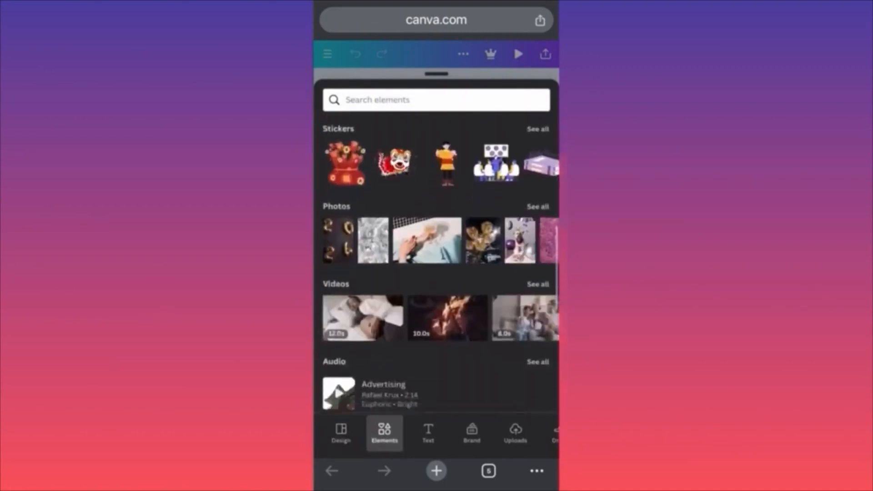
scroll(436, 263, up, 1)
scroll(436, 262, up, 2)
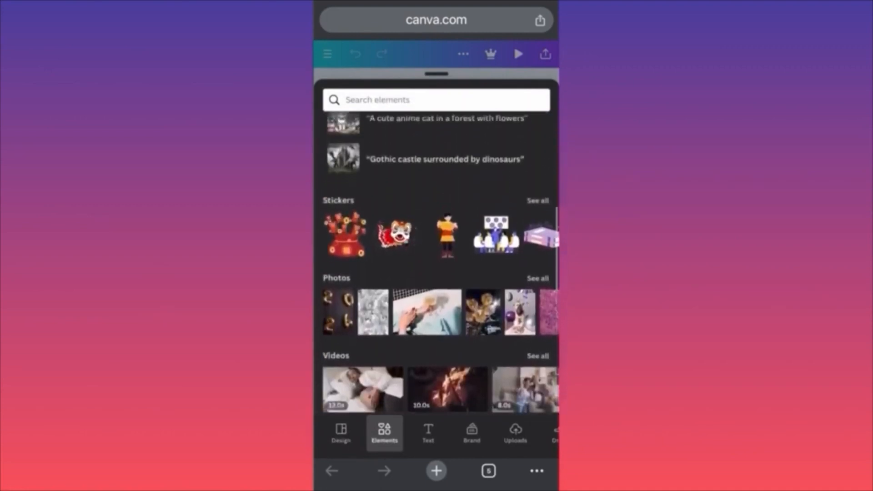
scroll(436, 262, down, 2)
scroll(437, 263, up, 4)
scroll(437, 262, down, 5)
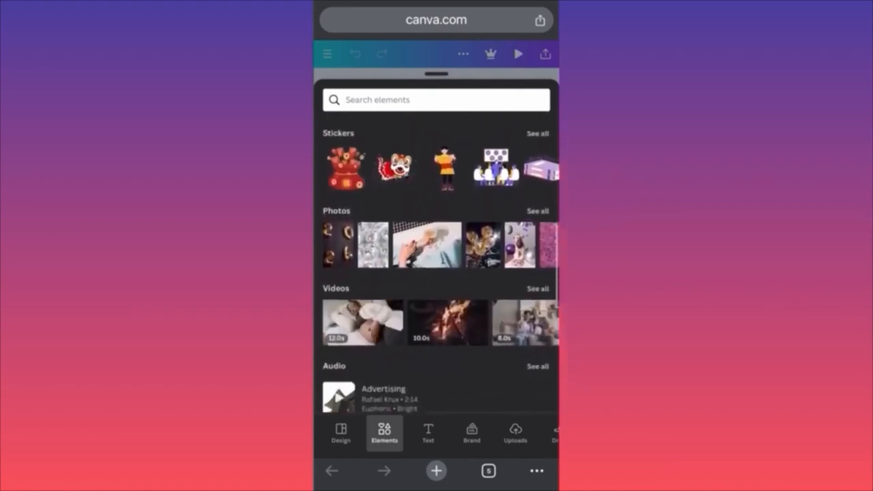
scroll(437, 262, down, 3)
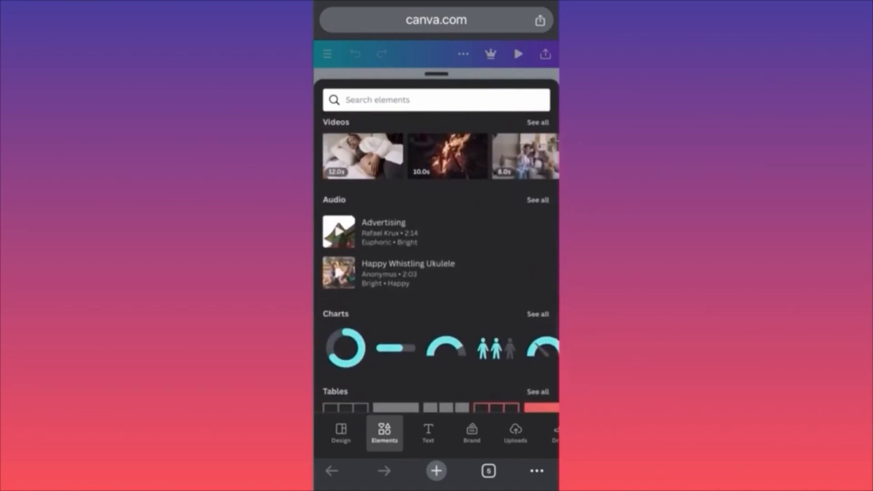
Show the full Audio collection and browse its tracks by category, from Popular music down to Instrumental.
click(538, 200)
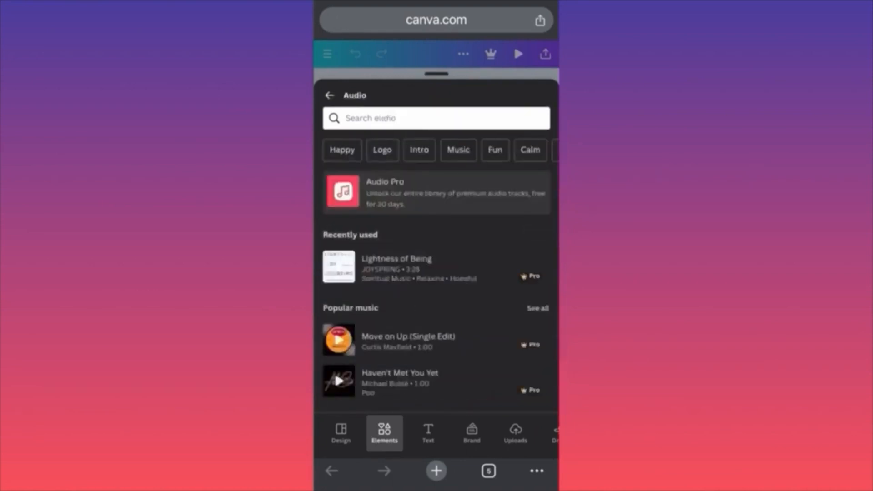
scroll(436, 273, down, 5)
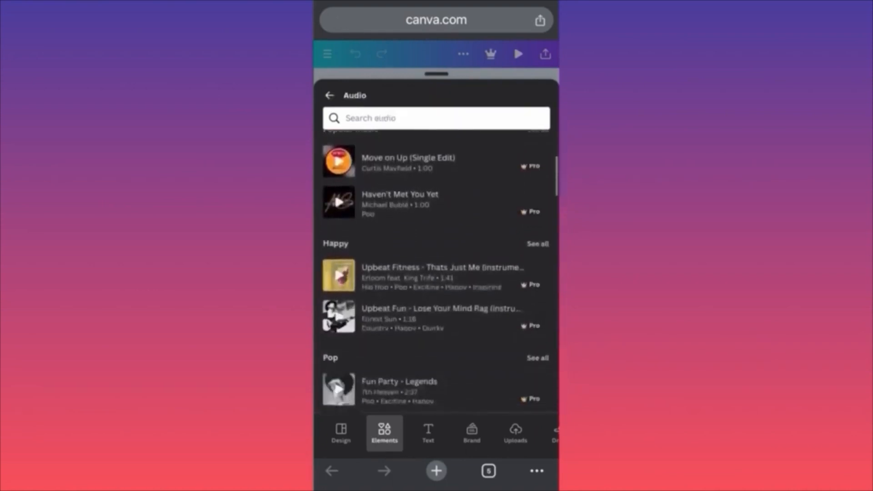
scroll(437, 273, down, 5)
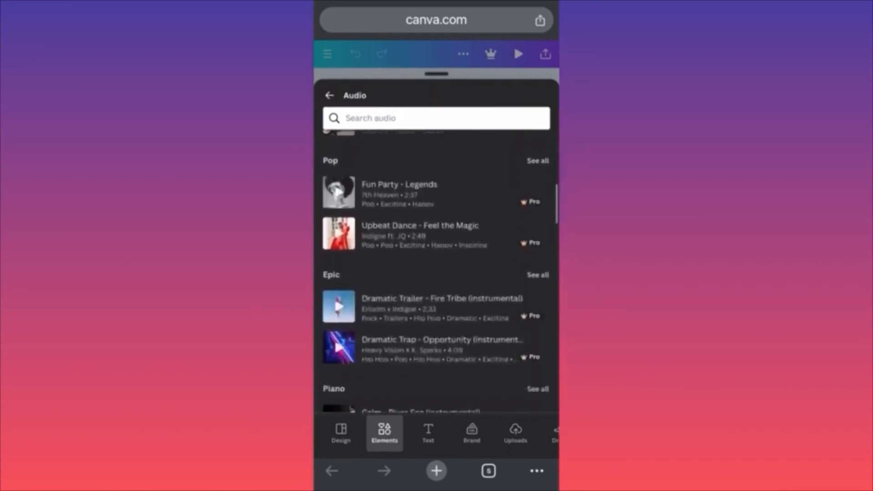
scroll(437, 273, down, 5)
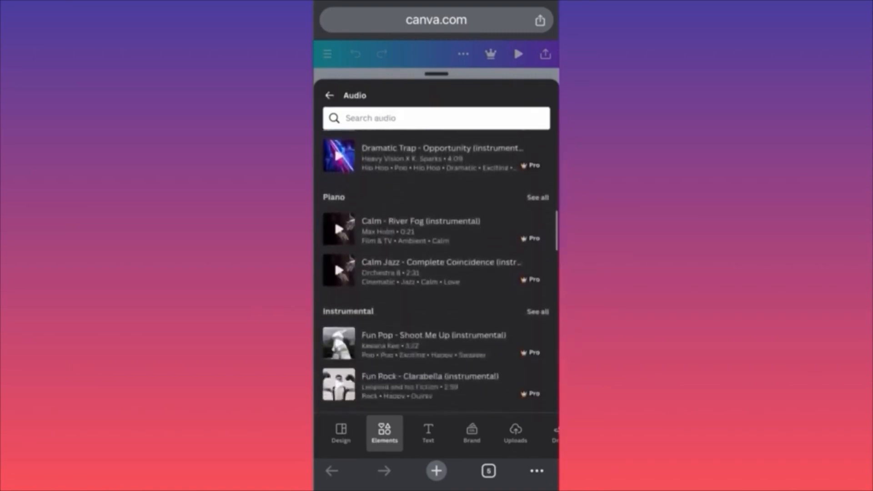
scroll(436, 272, down, 2)
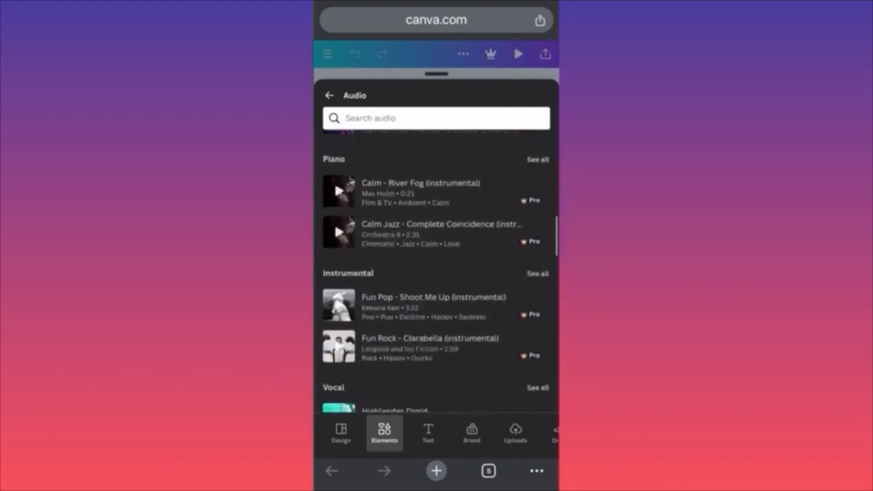
Browse the remaining audio categories, from Instrumental and Vocal through Ambient and Love to Trap, and back.
scroll(437, 273, up, 2)
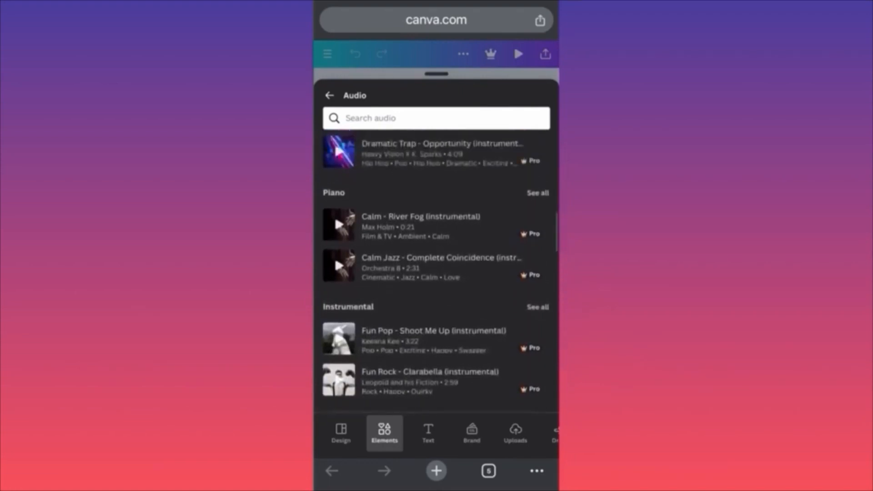
scroll(437, 272, down, 10)
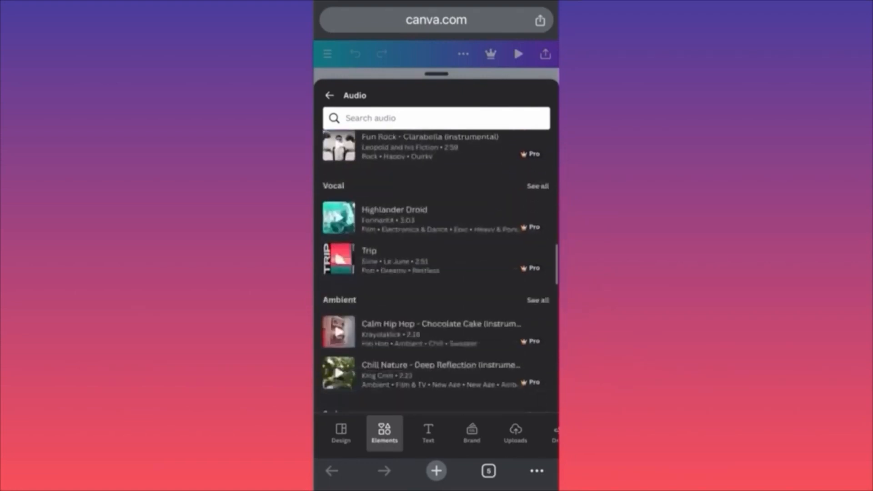
scroll(436, 273, down, 2)
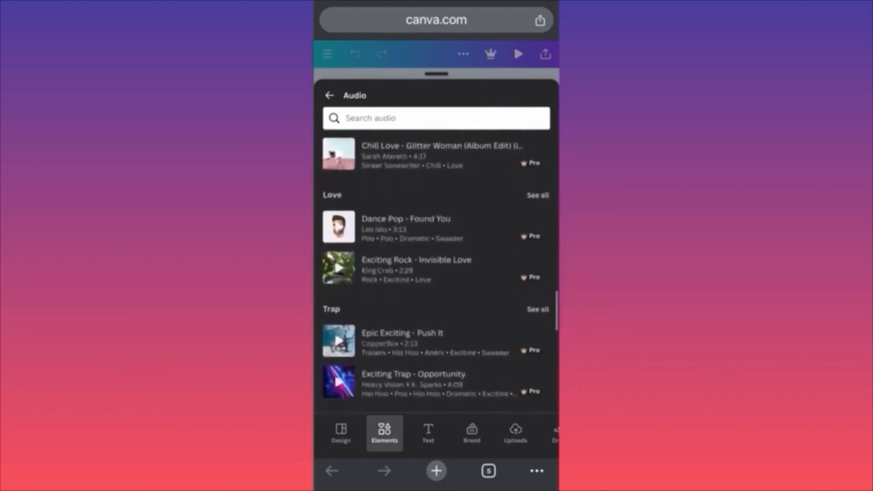
scroll(436, 272, up, 6)
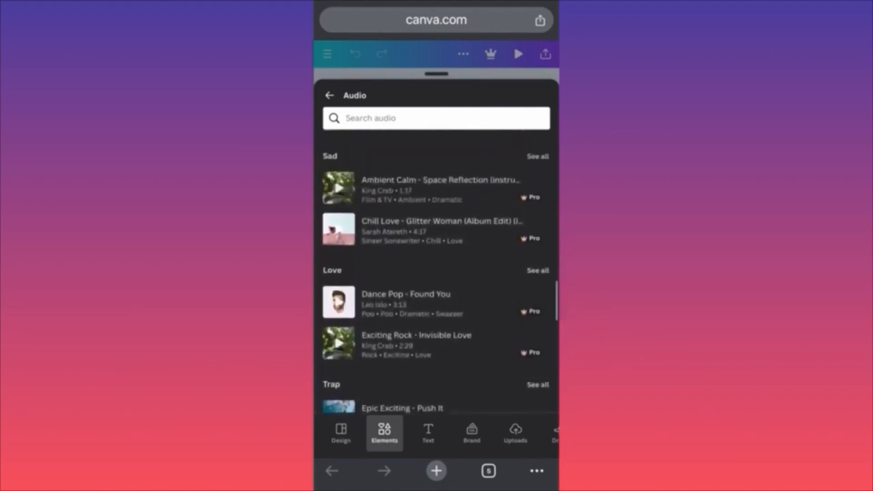
scroll(437, 273, up, 4)
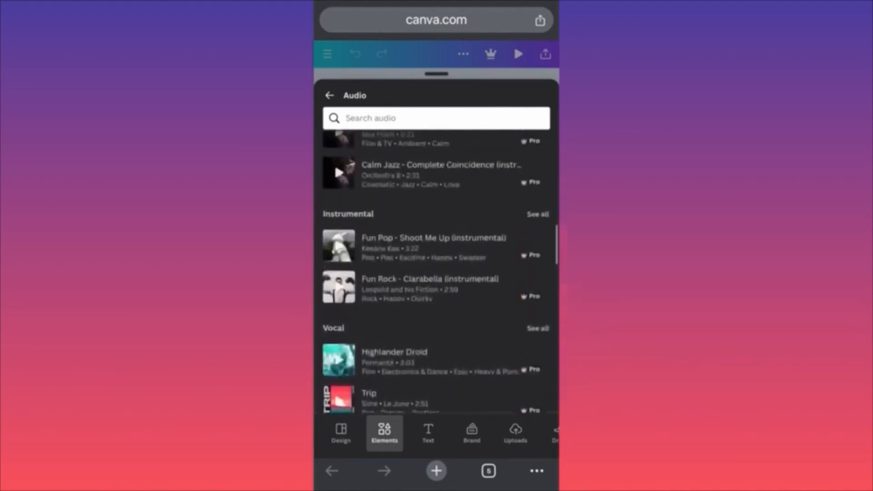
scroll(437, 273, up, 5)
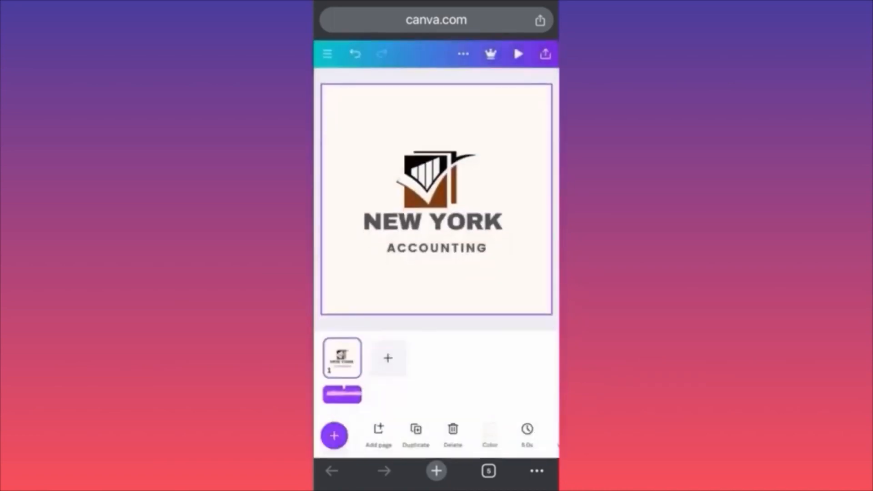
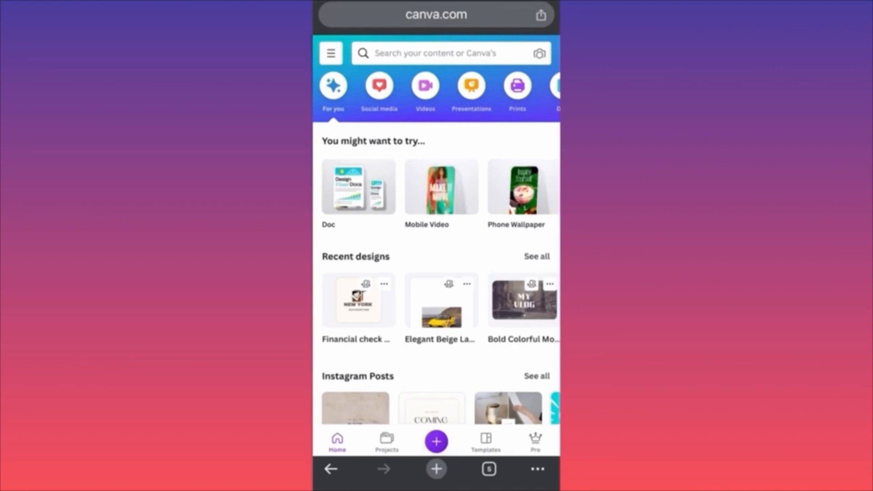
Open the NEW YORK ACCOUNTING logo from the recent designs and apply the Curve shape effect to its NEW YORK text.
click(359, 302)
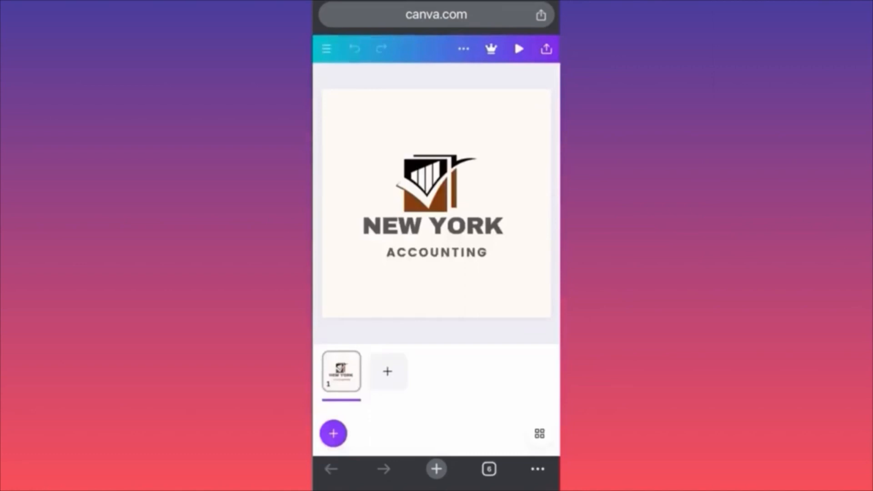
click(433, 226)
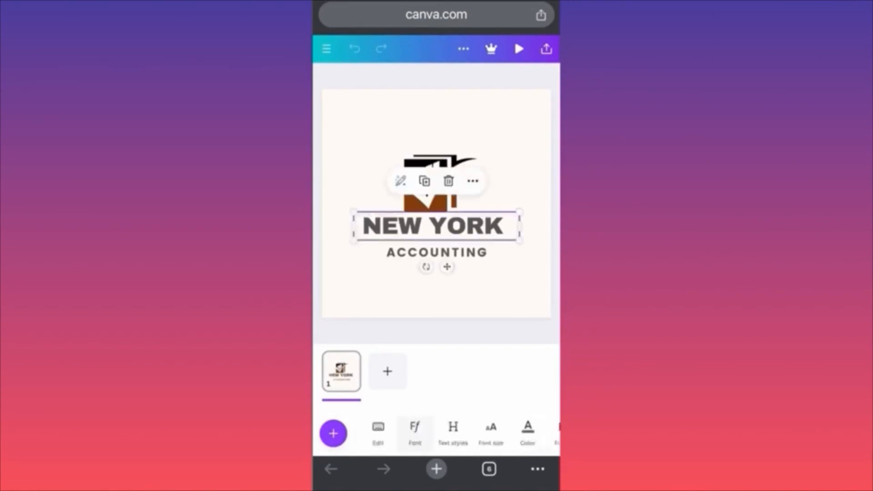
scroll(437, 434, right, 5)
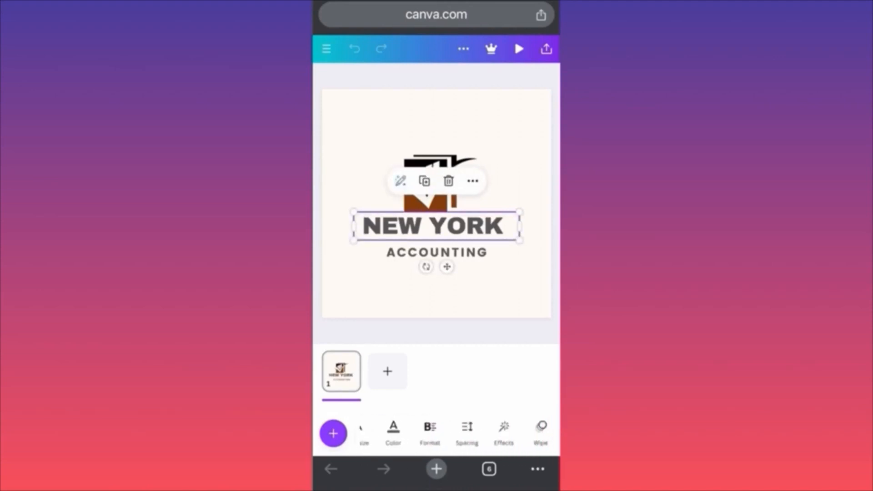
scroll(433, 434, right, 1)
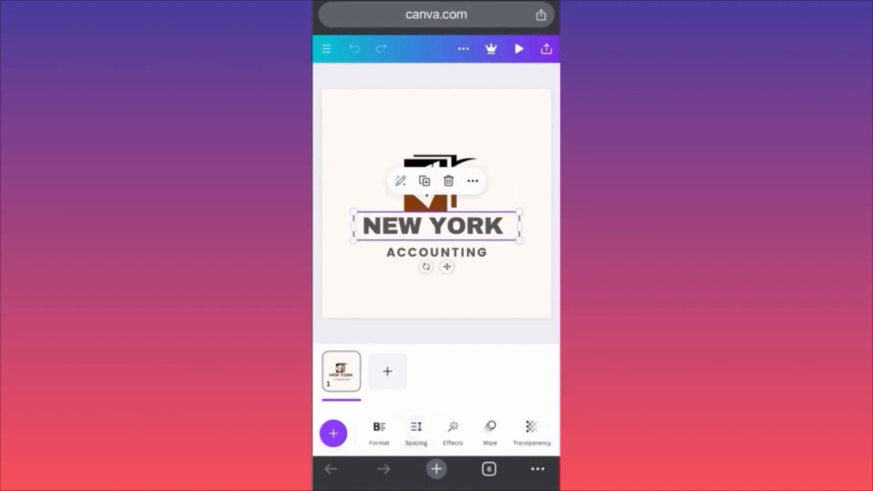
click(455, 434)
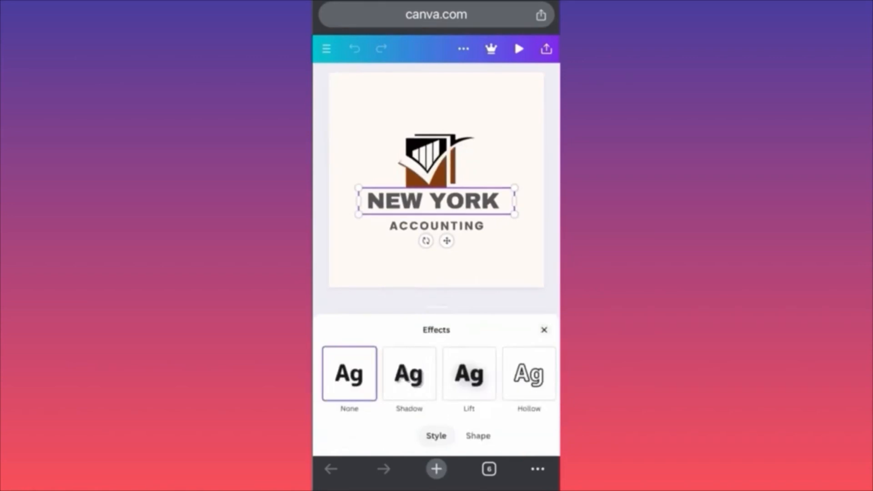
click(478, 436)
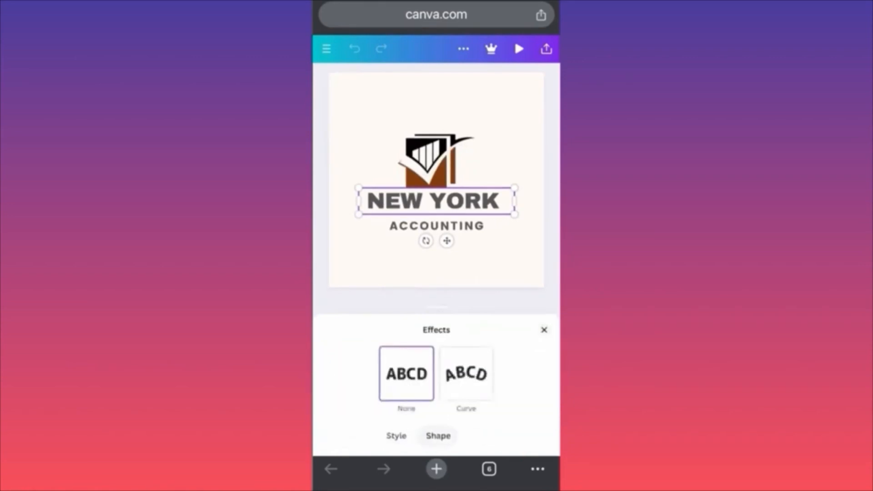
click(394, 435)
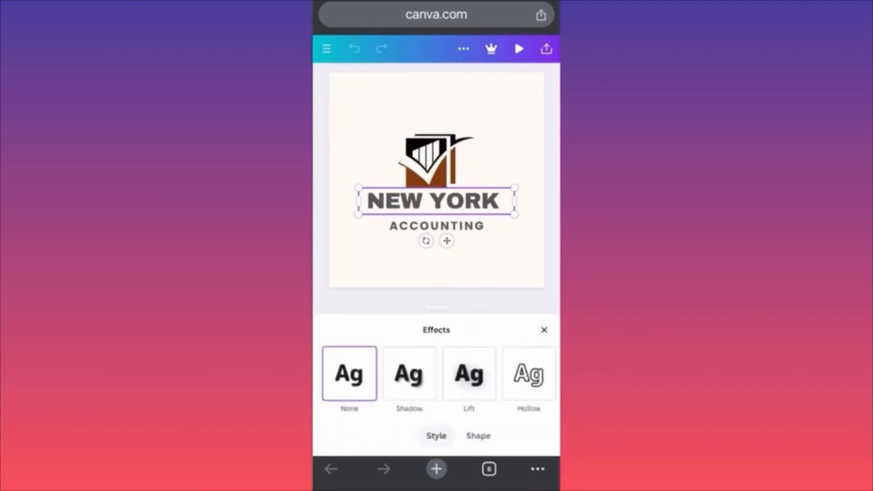
click(478, 436)
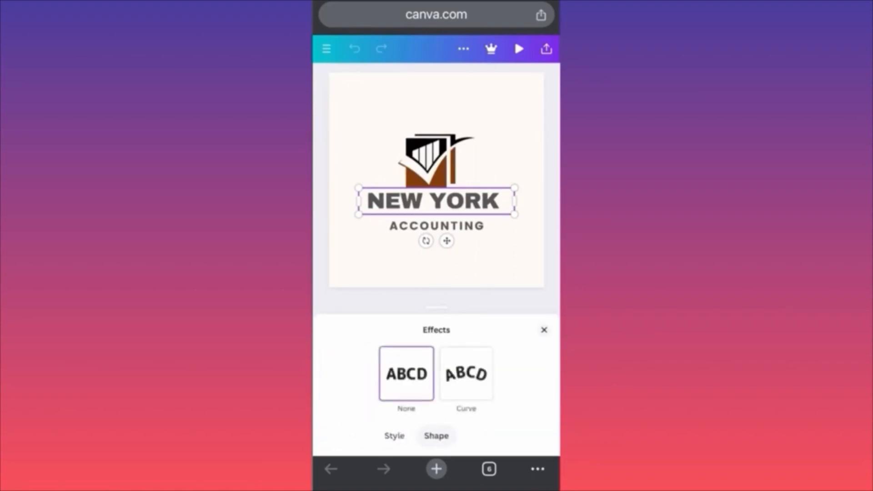
click(466, 374)
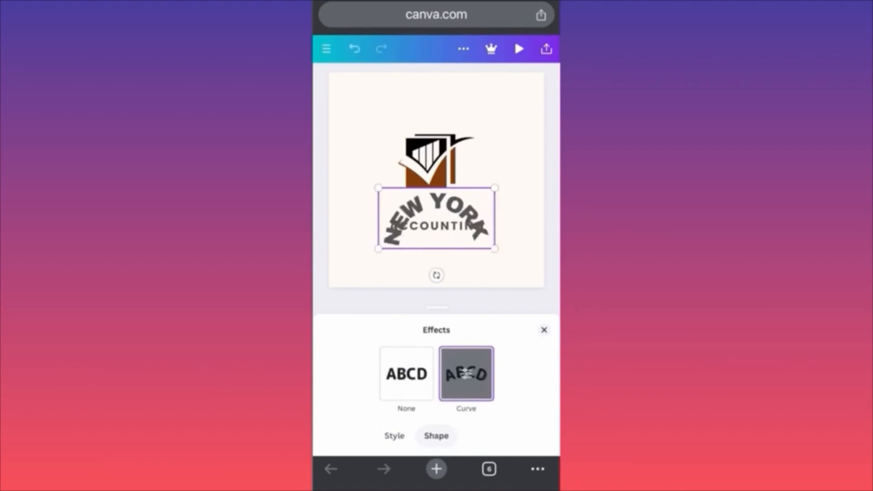
Move the curved NEW YORK text from below the logo icon to the space above it.
drag(436, 218, 437, 126)
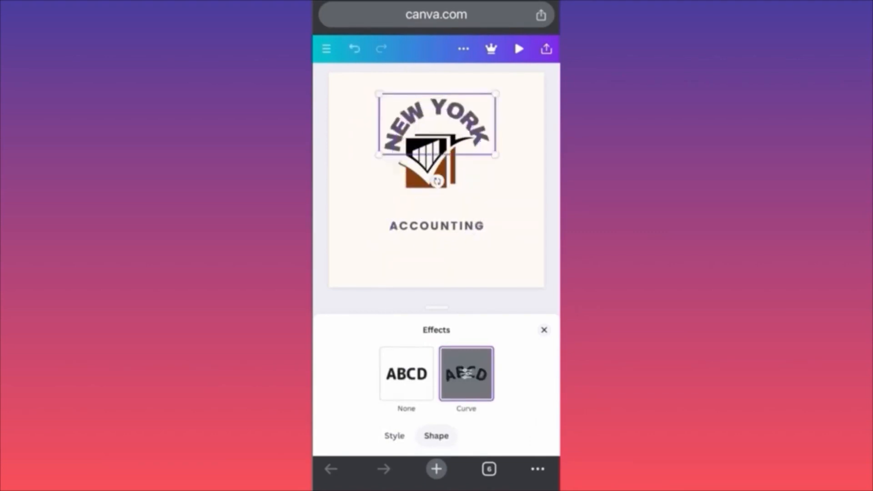
click(428, 168)
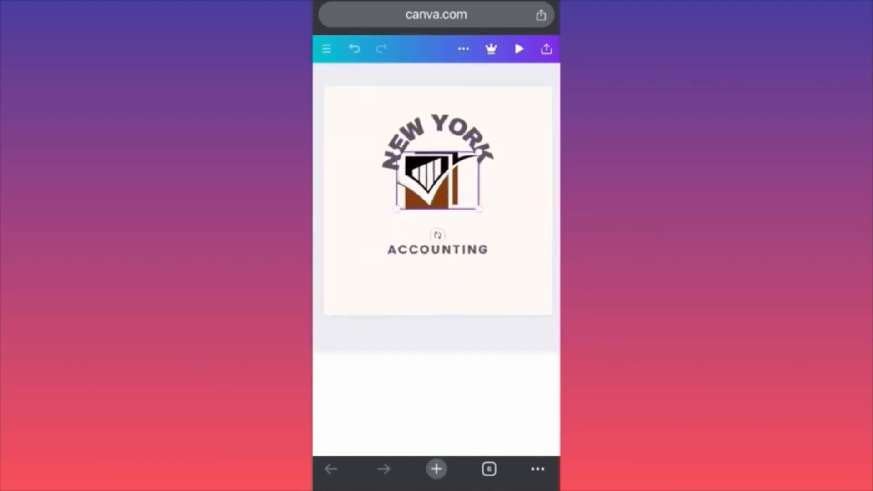
click(477, 146)
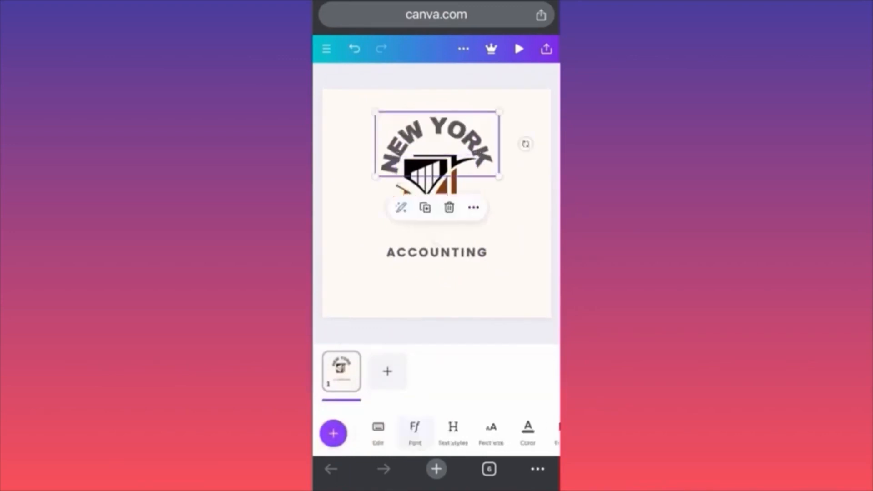
drag(437, 132, 429, 117)
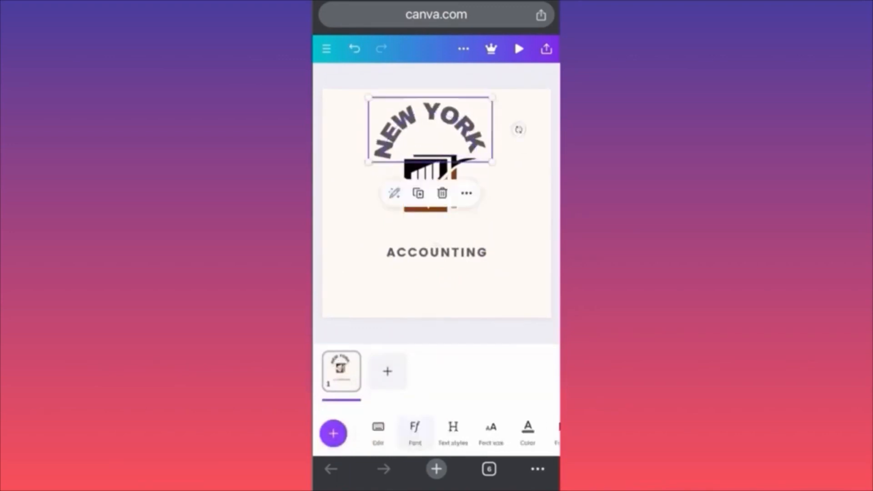
Enlarge the curved NEW YORK text slightly and centre it so it arches closely around the top of the icon.
scroll(437, 145, up, 2)
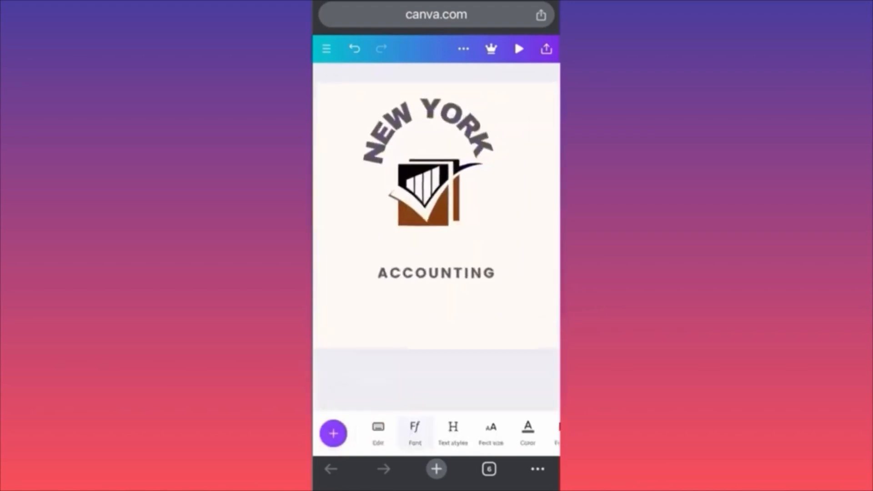
scroll(437, 146, down, 2)
mouse_move(492, 162)
mouse_down()
mouse_move(517, 179)
mouse_move(486, 159)
mouse_move(498, 165)
mouse_up()
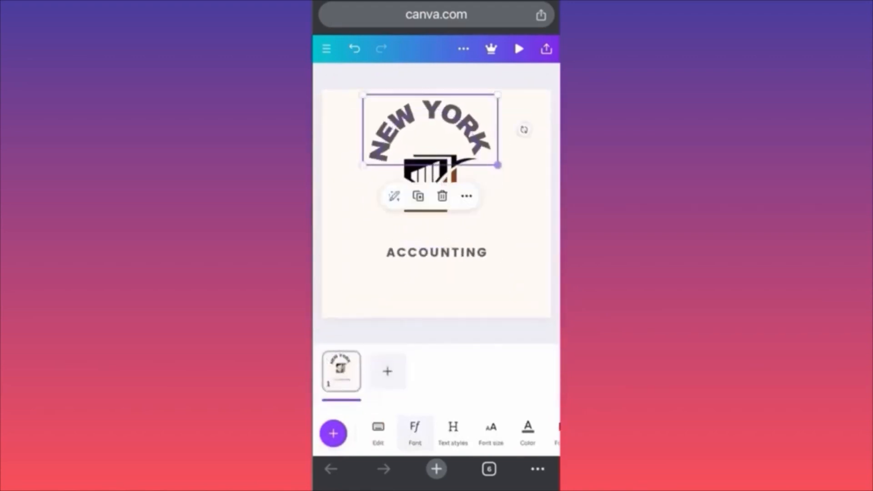
mouse_move(430, 118)
mouse_down()
mouse_move(430, 135)
mouse_move(437, 131)
mouse_up()
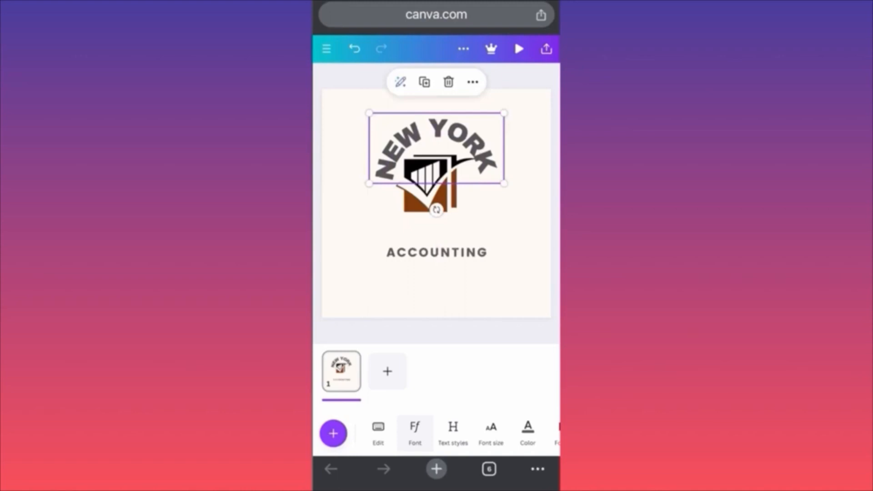
click(436, 291)
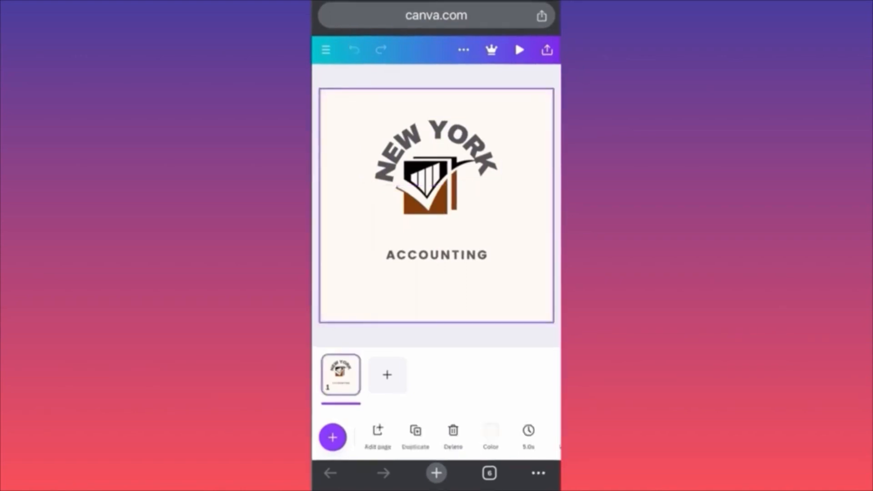
Show the content library at reduced height below the logo and look over its Elements section and other categories.
click(333, 438)
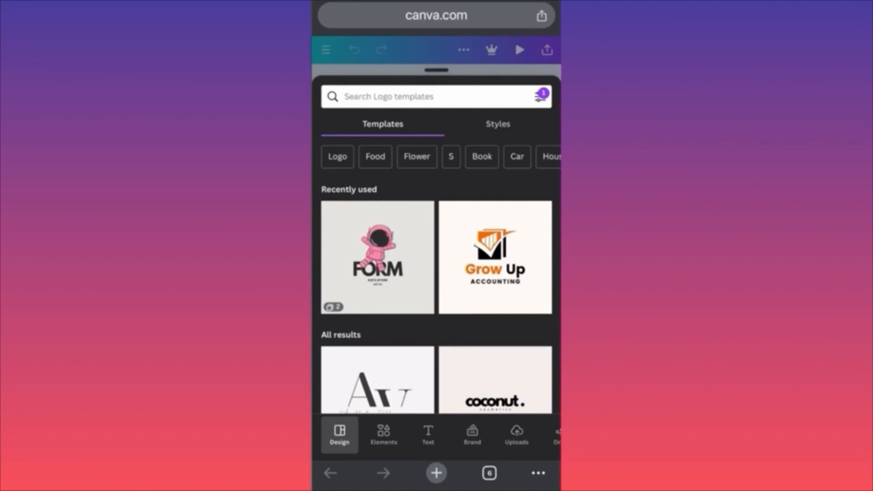
drag(437, 70, 436, 279)
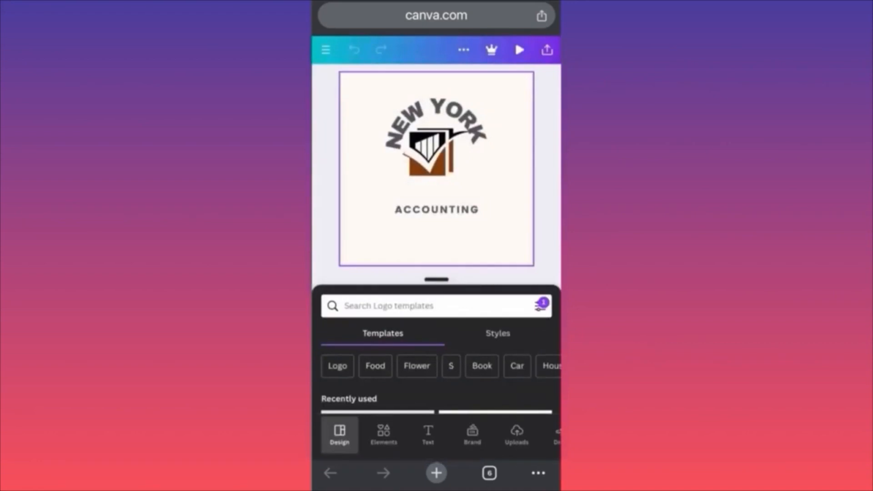
click(383, 436)
scroll(437, 436, right, 4)
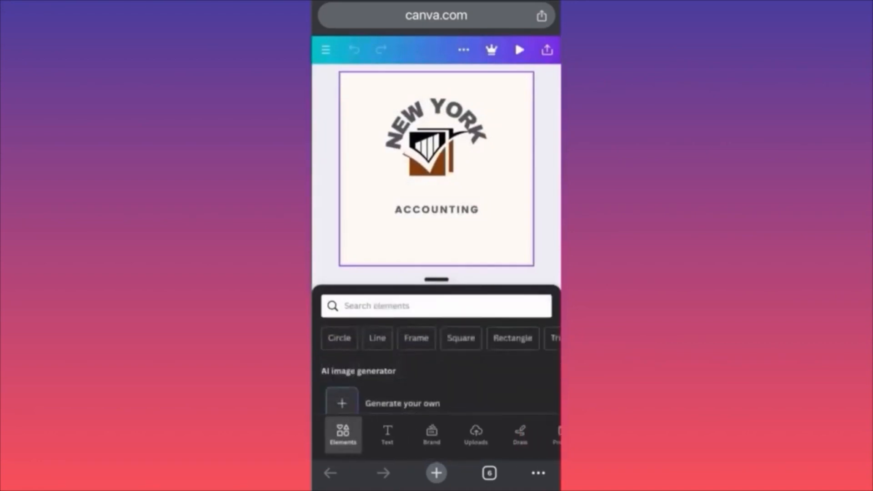
scroll(437, 435, left, 4)
Try black and grey as the logo's background colour, restore cream, and finally set the background to light turquoise.
click(437, 241)
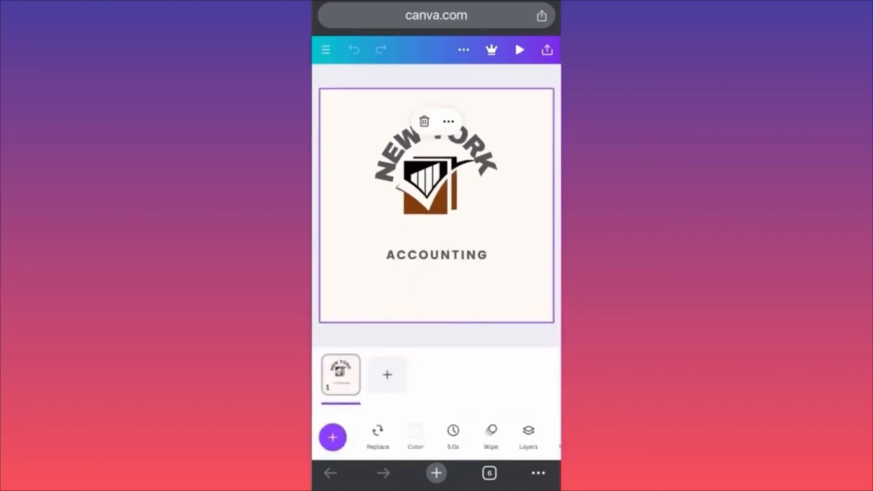
click(415, 436)
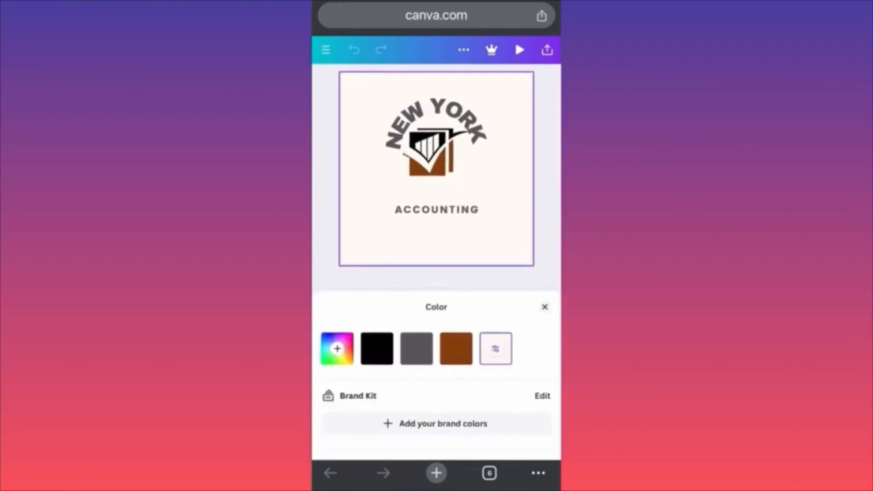
click(377, 349)
click(417, 348)
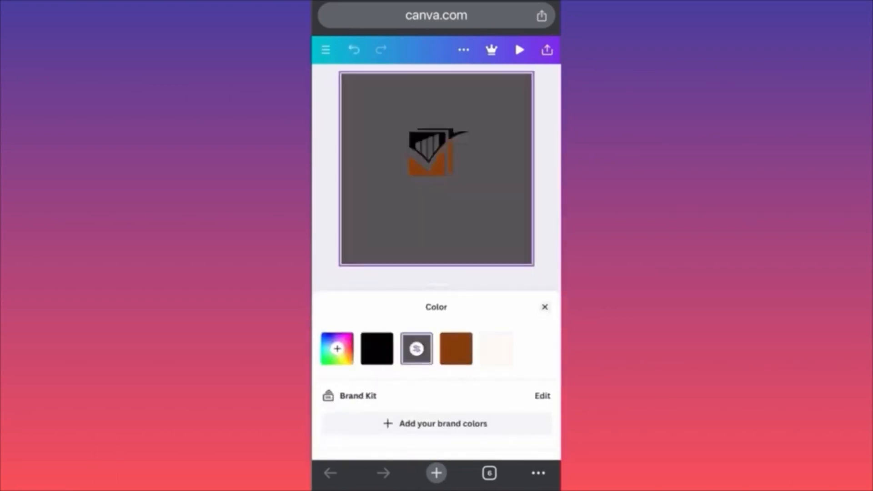
click(496, 348)
scroll(435, 386, down, 5)
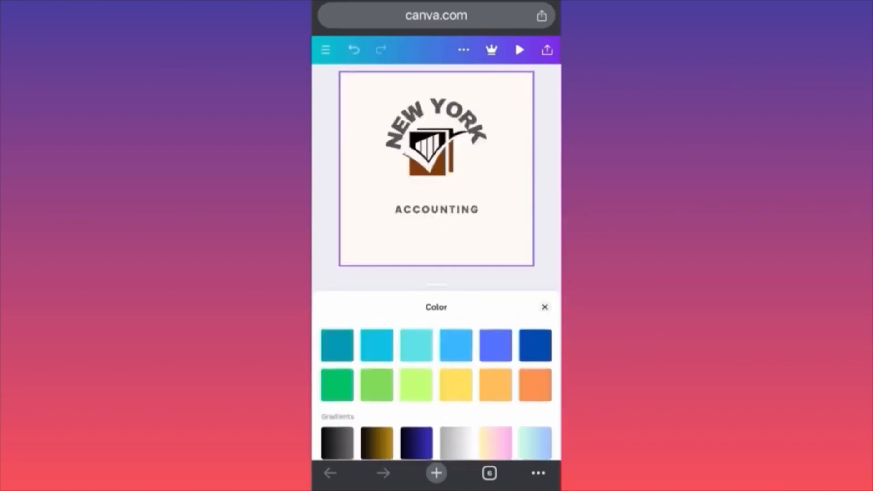
scroll(435, 391, up, 2)
click(416, 389)
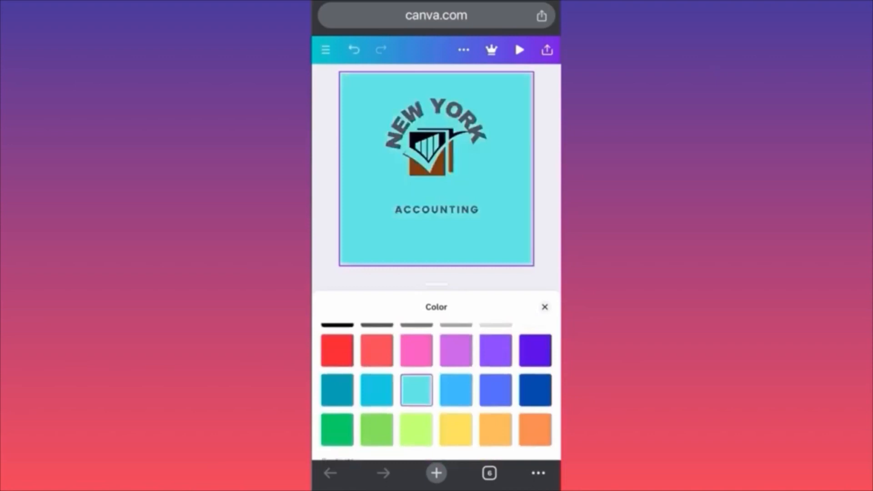
click(544, 307)
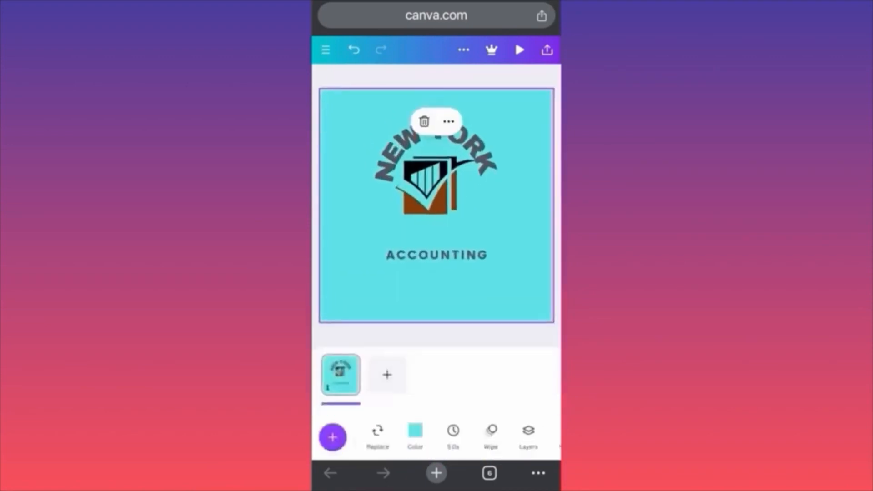
Add a second page to the design and return to the logo on page 1.
click(387, 375)
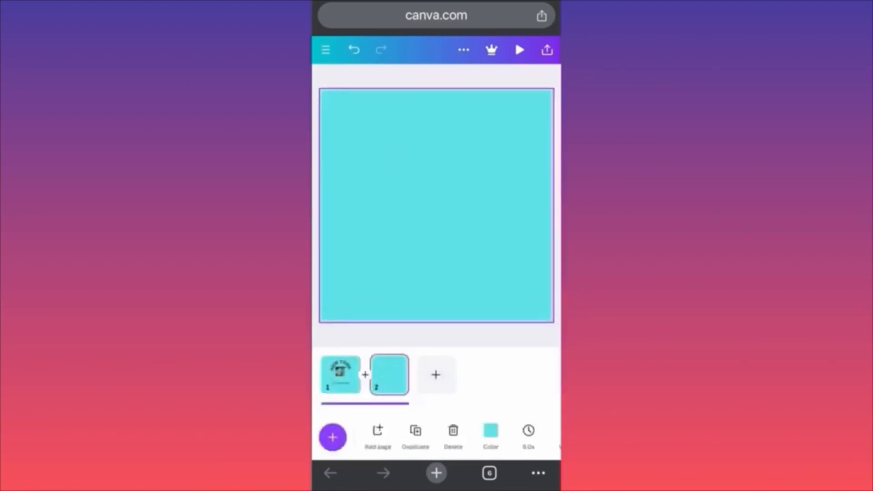
click(340, 375)
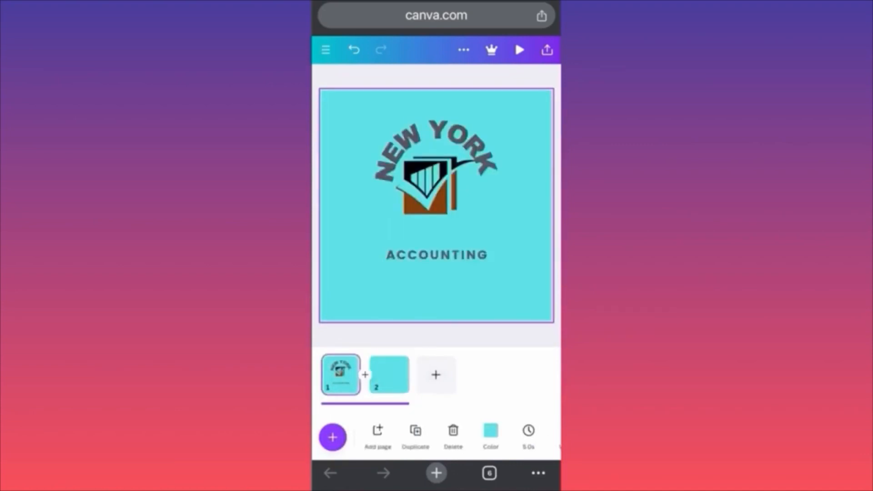
Copy the accounting icon from page 1 and paste it onto the empty page 2.
click(436, 186)
click(461, 125)
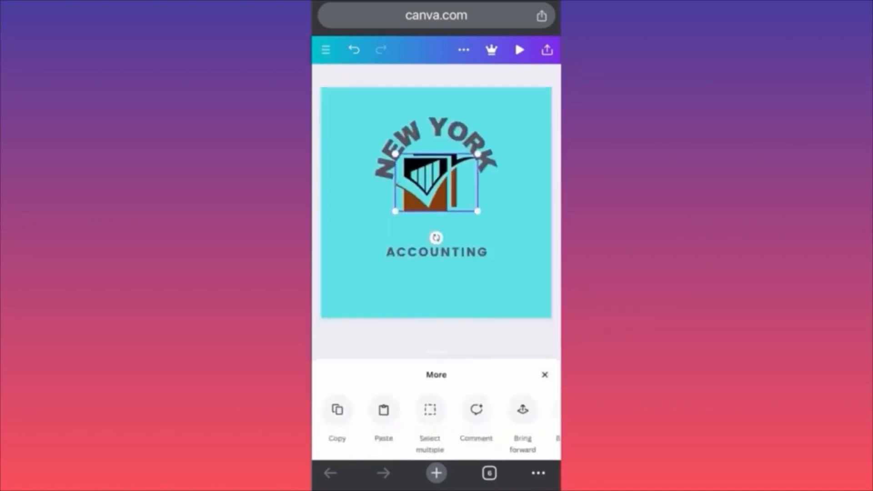
click(337, 410)
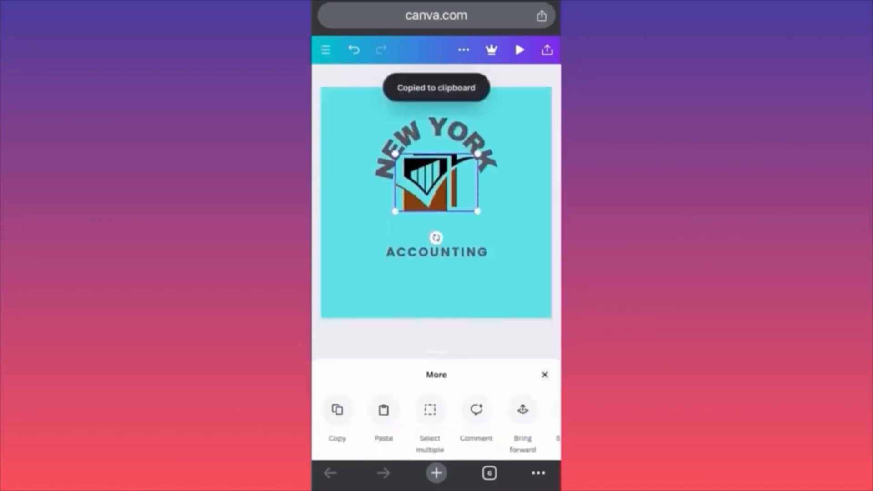
click(390, 375)
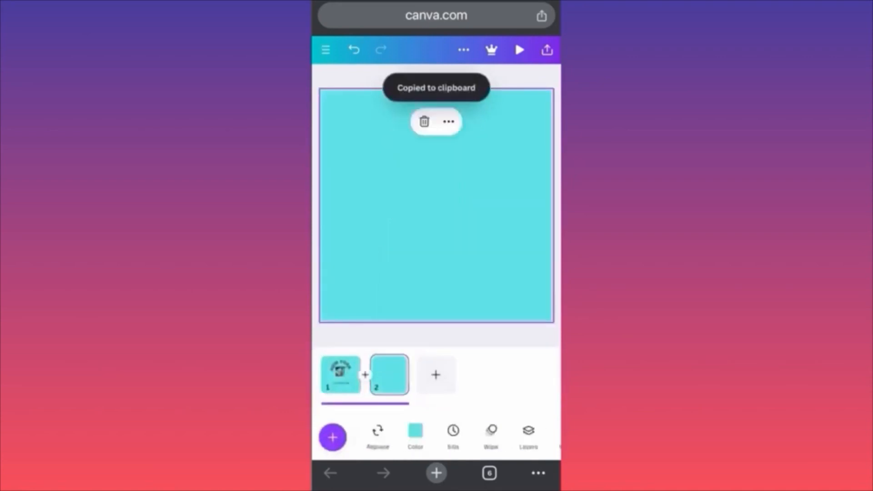
click(448, 122)
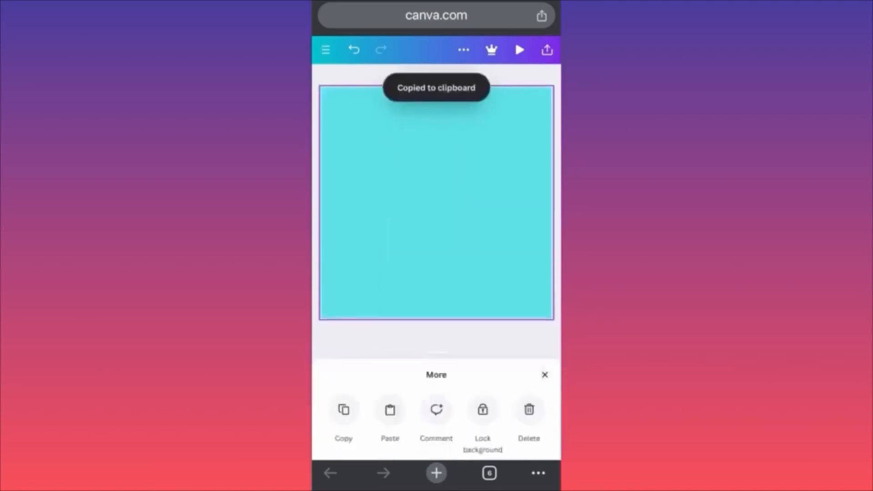
click(390, 409)
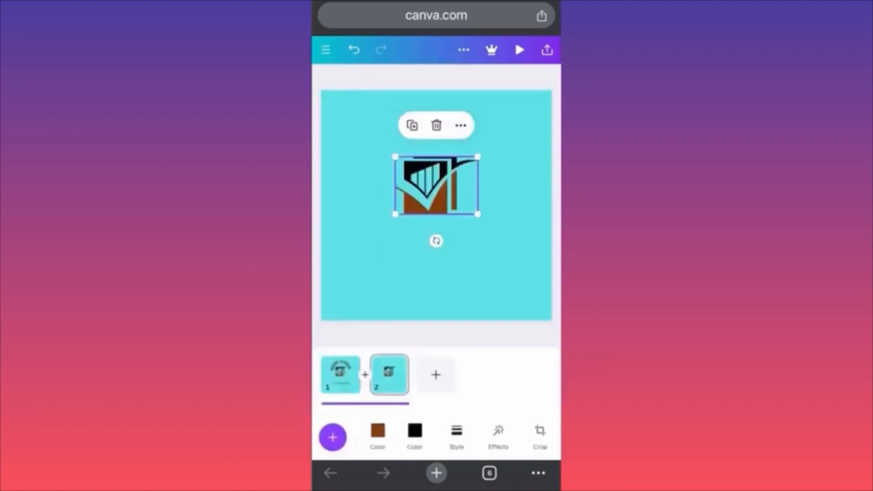
Change page 2's background colour to the lightest grey of the default solid colours, leaving page 1 turquoise.
click(341, 374)
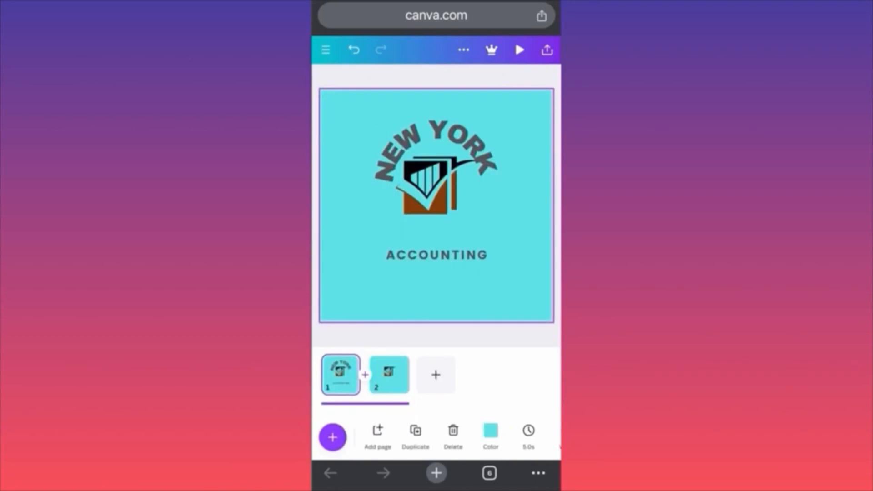
click(389, 375)
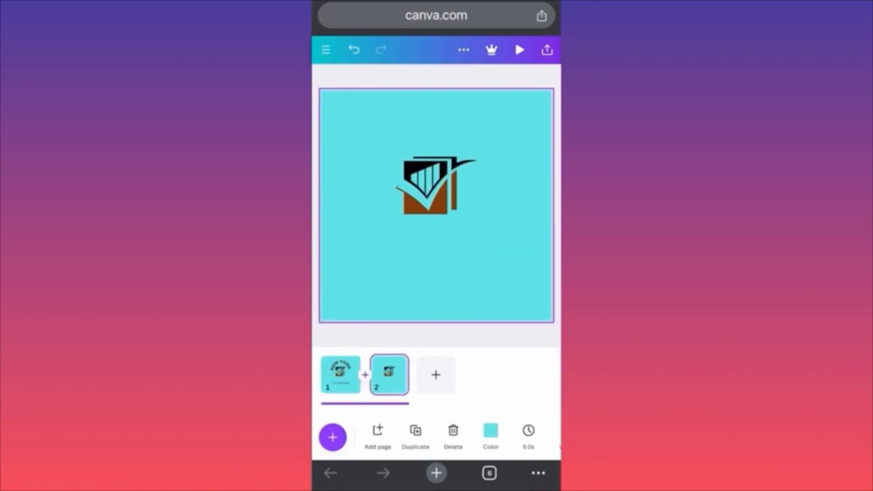
click(437, 264)
click(414, 434)
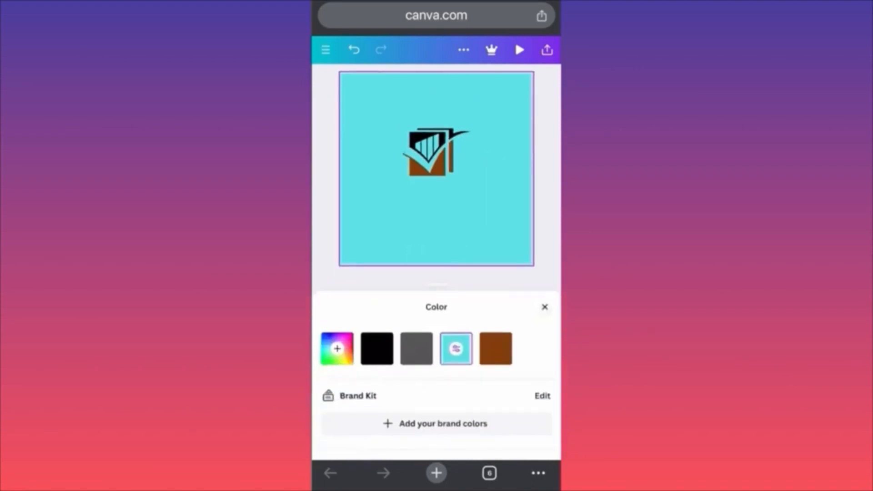
scroll(435, 394, down, 5)
click(495, 390)
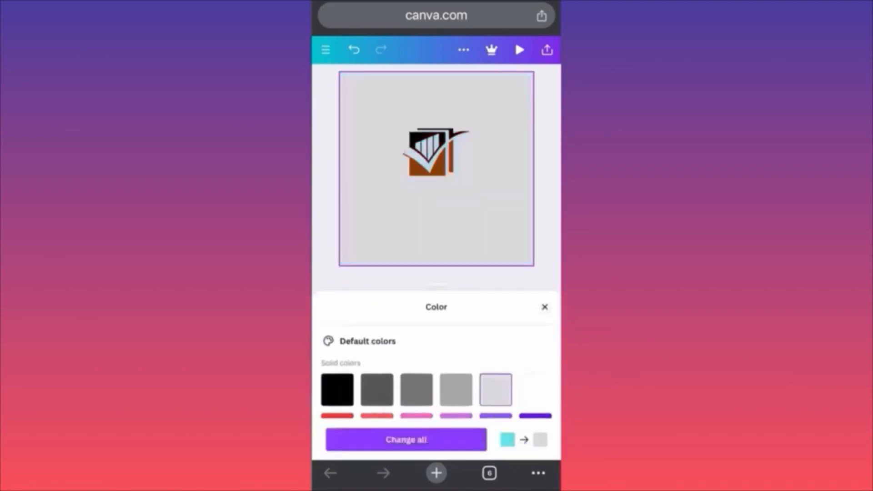
click(545, 307)
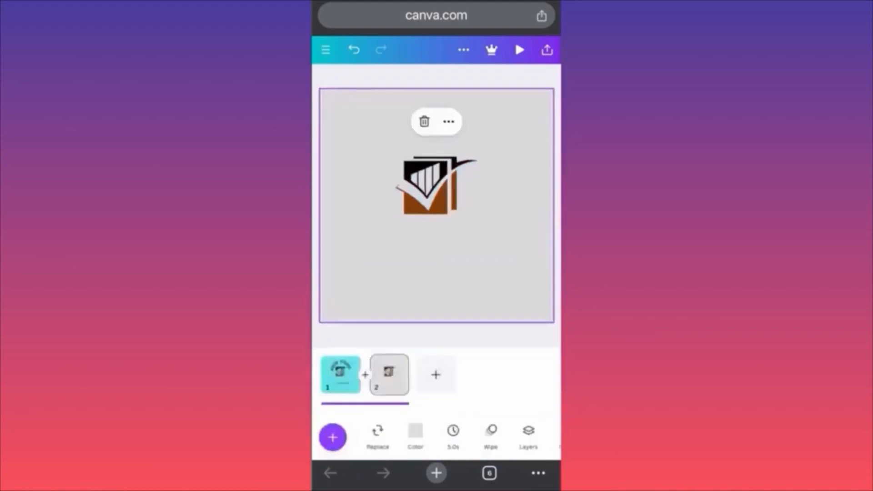
Enlarge the curved NEW YORK text on page 1 slightly so it arches more widely around the icon.
click(340, 375)
click(437, 141)
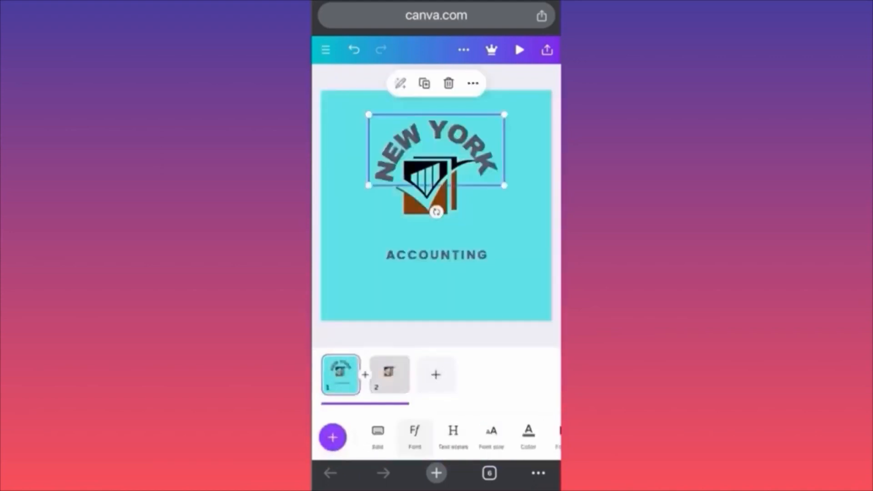
click(473, 83)
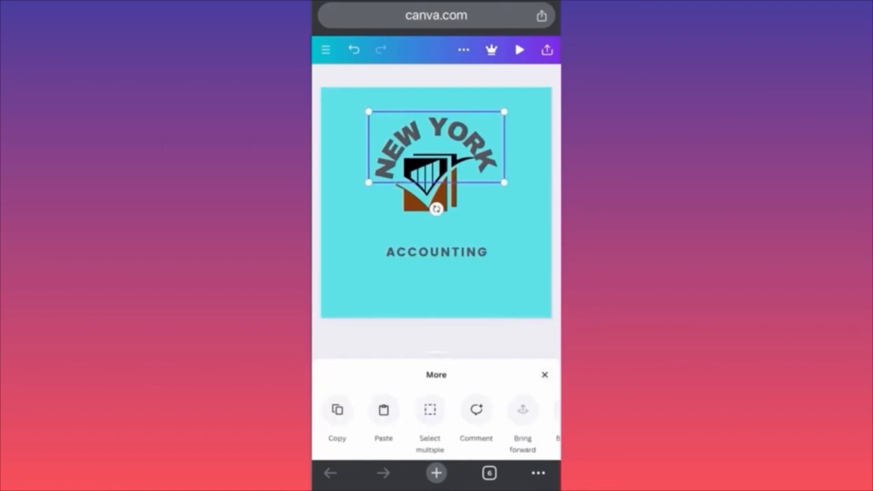
mouse_move(504, 182)
mouse_down()
mouse_move(541, 201)
mouse_move(515, 188)
mouse_up()
click(437, 288)
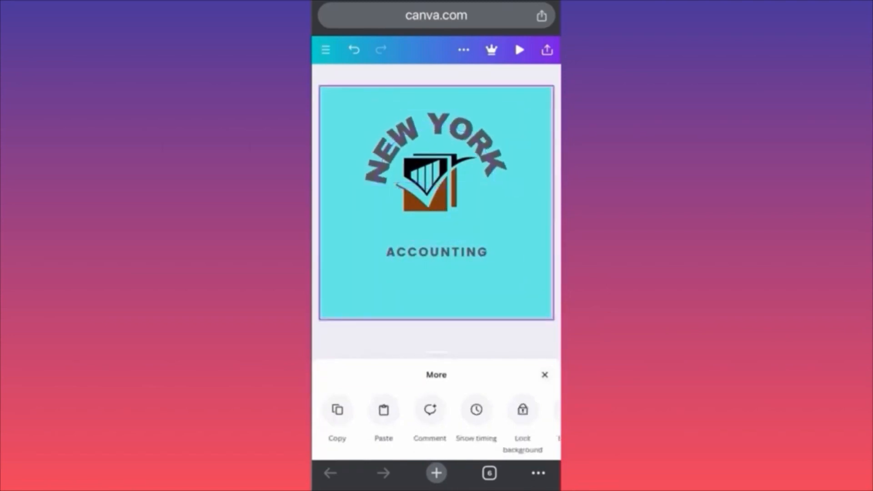
click(438, 130)
click(437, 137)
click(542, 292)
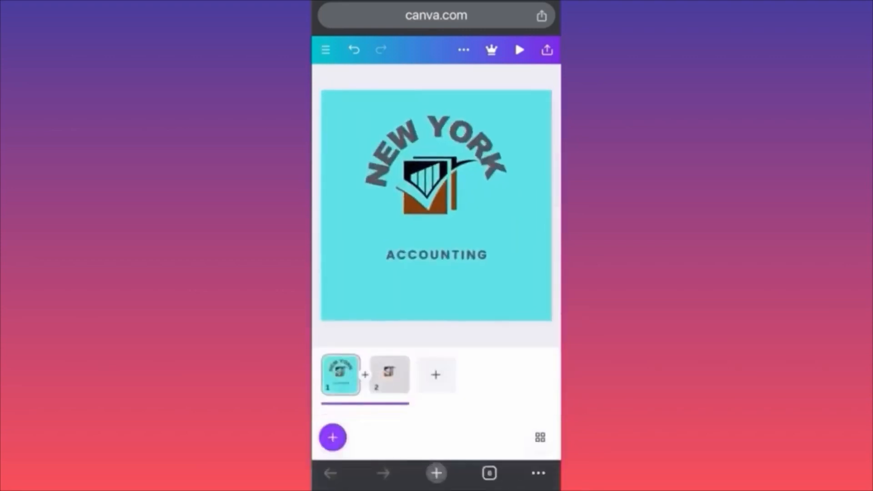
Copy the curved NEW YORK text from page 1 and paste it around the icon on page 2.
click(436, 137)
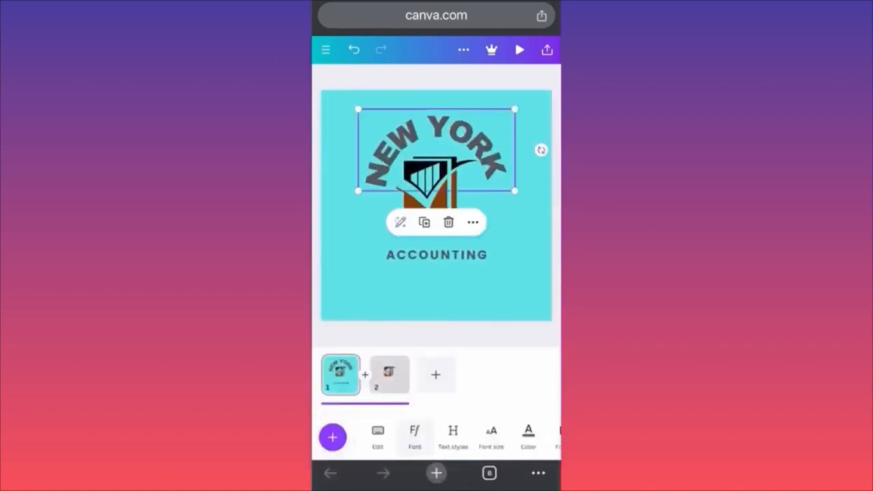
click(473, 222)
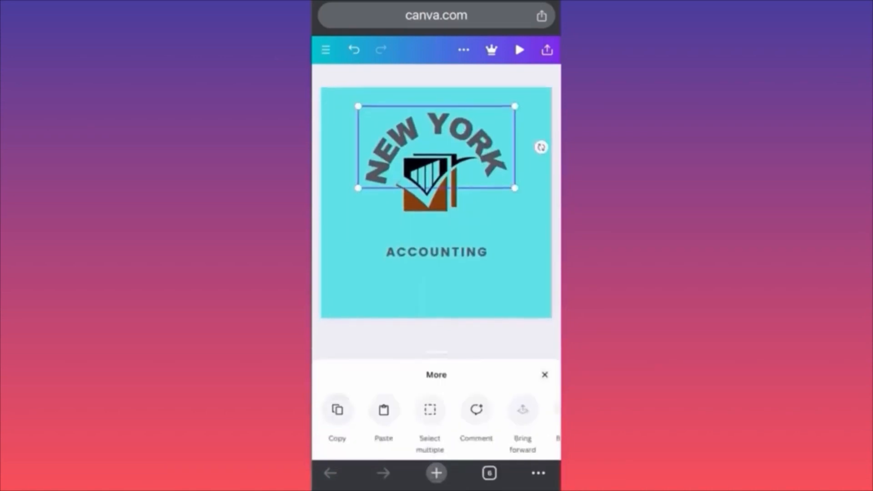
click(337, 410)
click(389, 375)
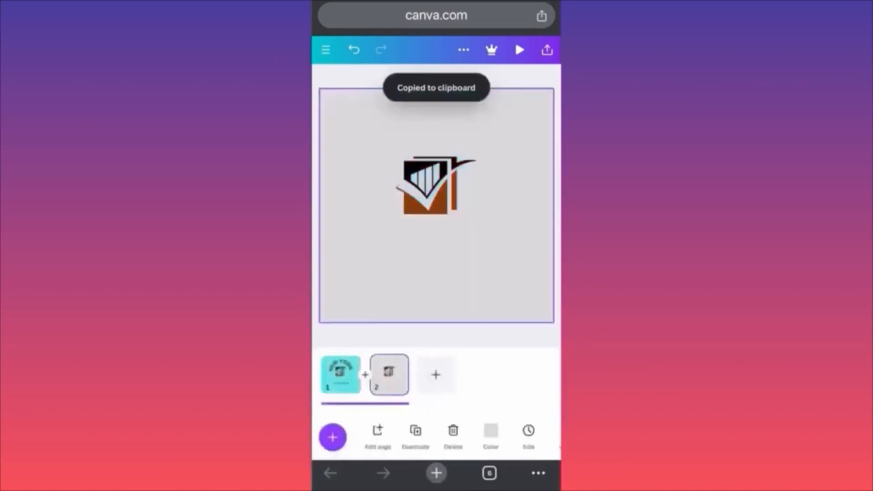
click(437, 273)
click(448, 121)
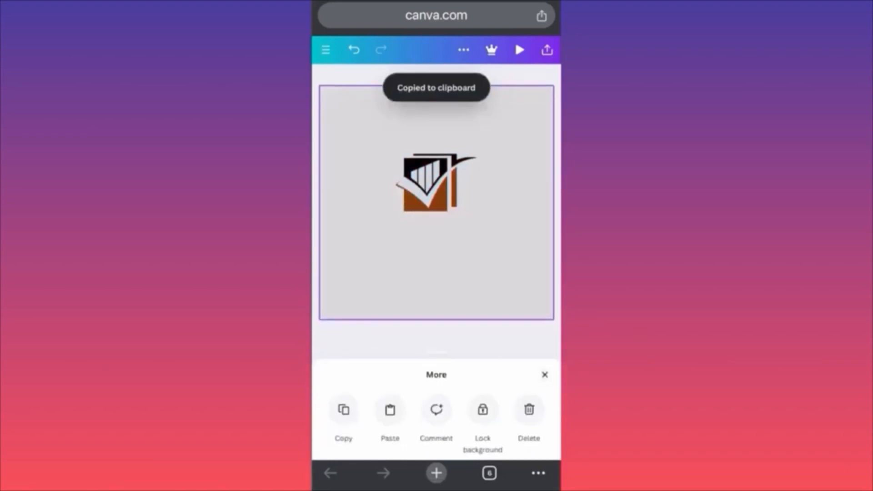
click(390, 410)
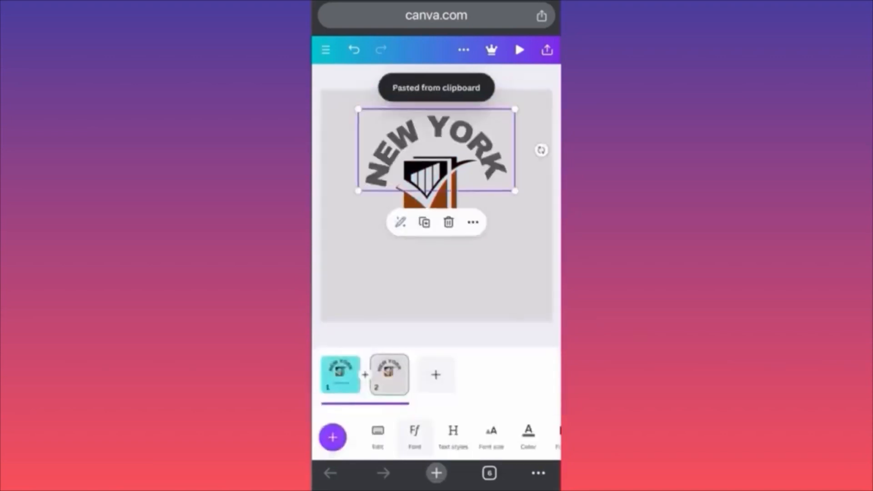
Copy the ACCOUNTING text from page 1 and paste it below the icon on page 2.
click(340, 374)
click(436, 254)
click(473, 216)
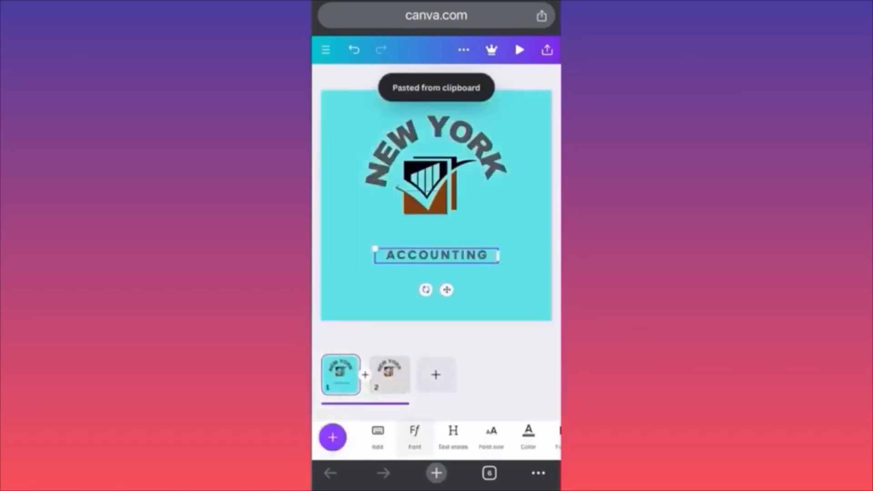
click(337, 410)
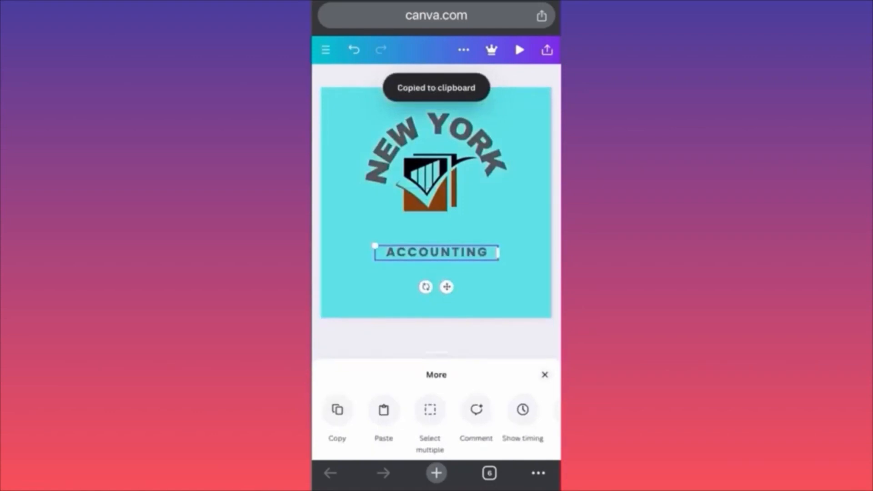
click(544, 375)
click(389, 375)
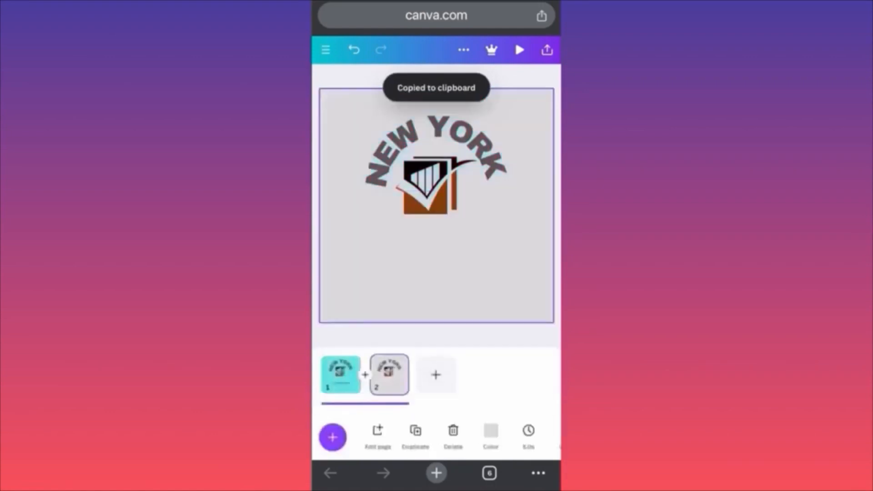
click(437, 264)
click(448, 122)
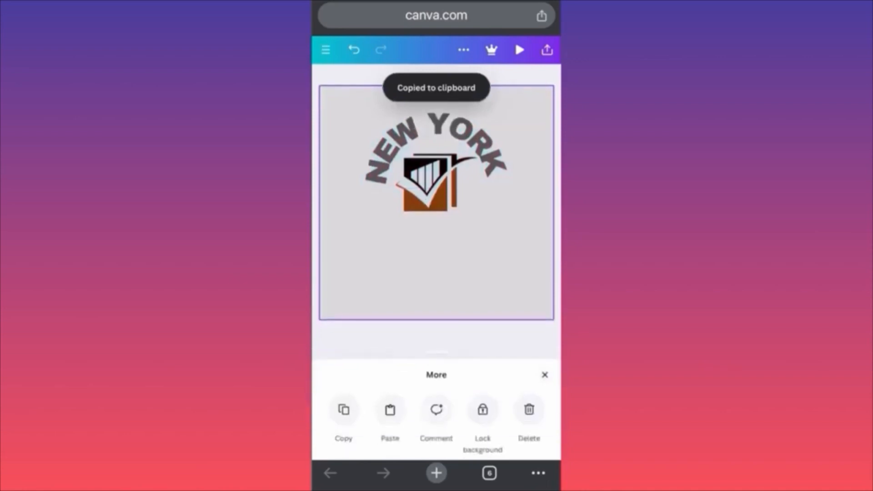
click(390, 409)
Set the page timing to 1.0 s for all pages and play the preview of the two-page logo.
click(496, 295)
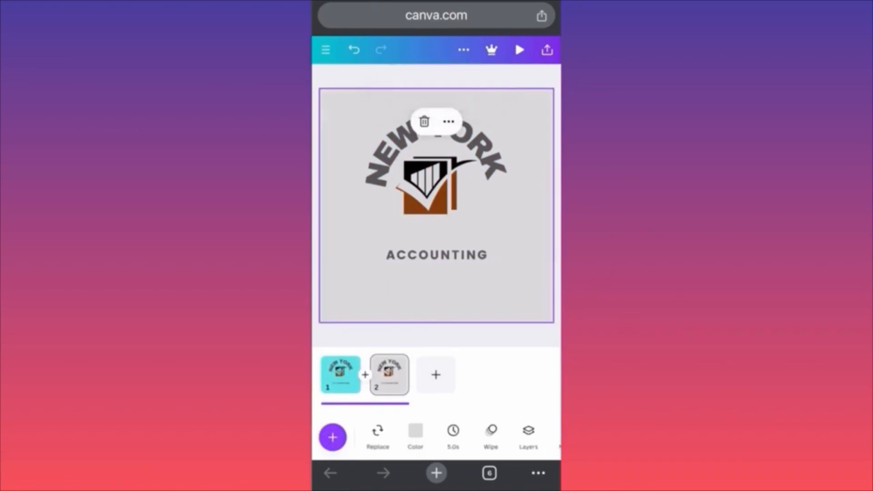
click(453, 436)
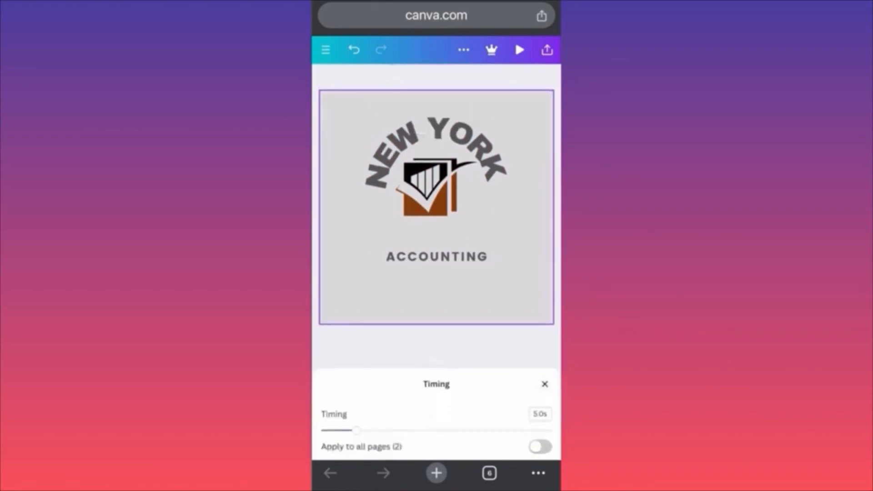
drag(356, 430, 325, 430)
click(540, 446)
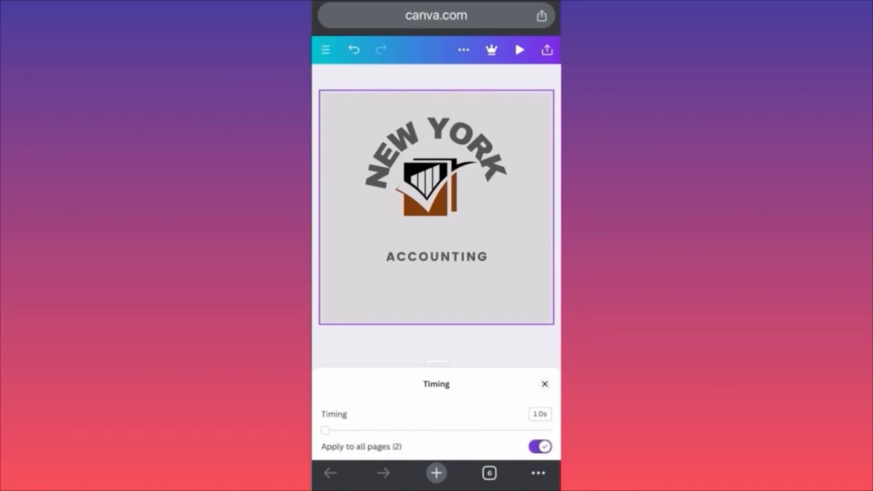
click(519, 50)
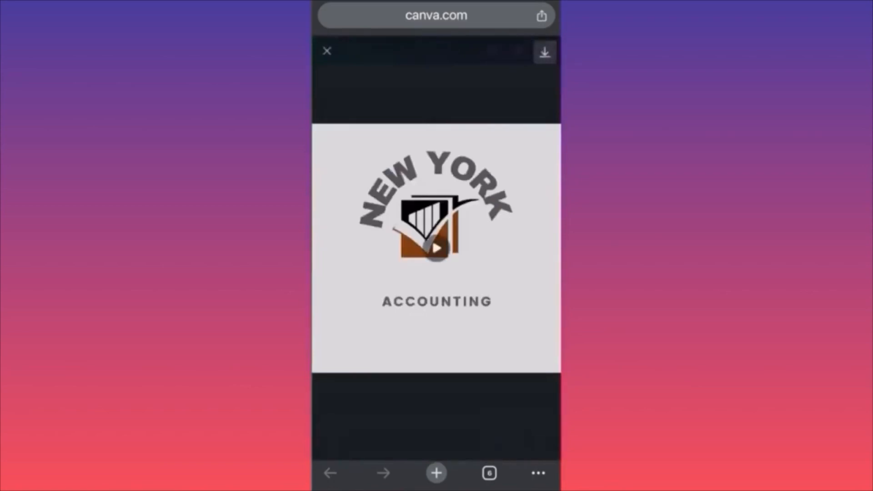
click(437, 249)
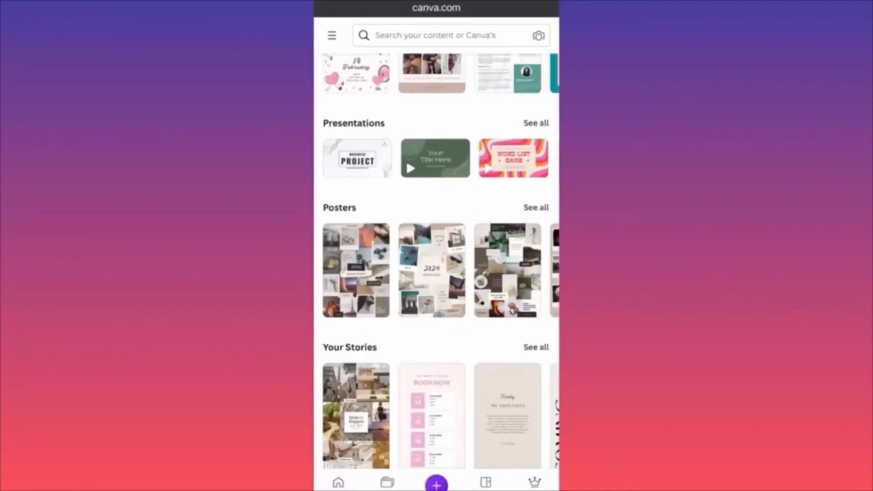
Show all Presentations templates from the home page and look over the available filters.
scroll(436, 254, up, 2)
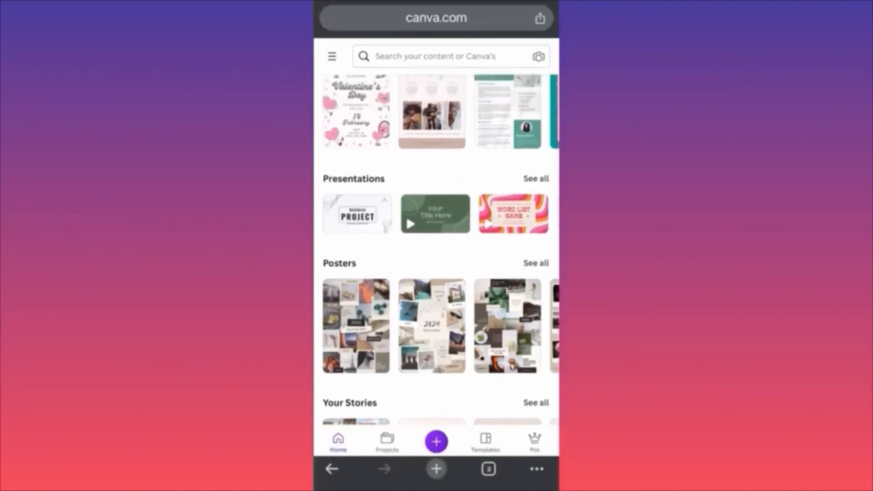
click(537, 179)
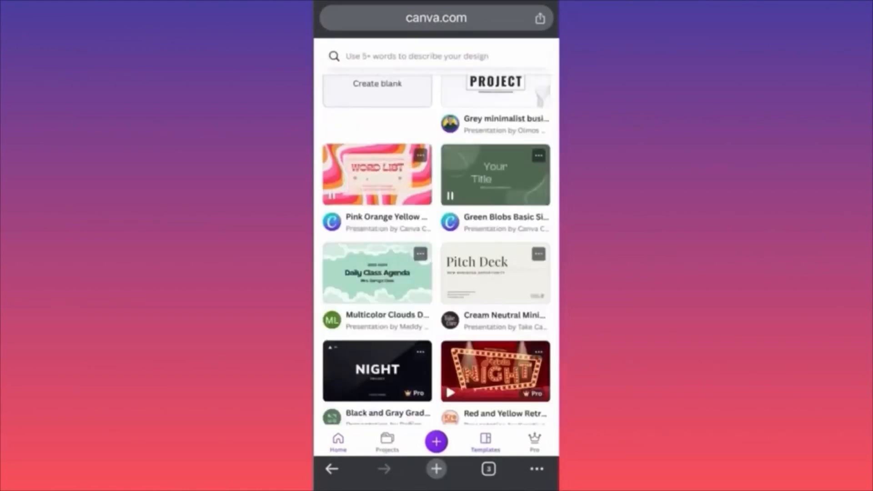
scroll(436, 236, up, 3)
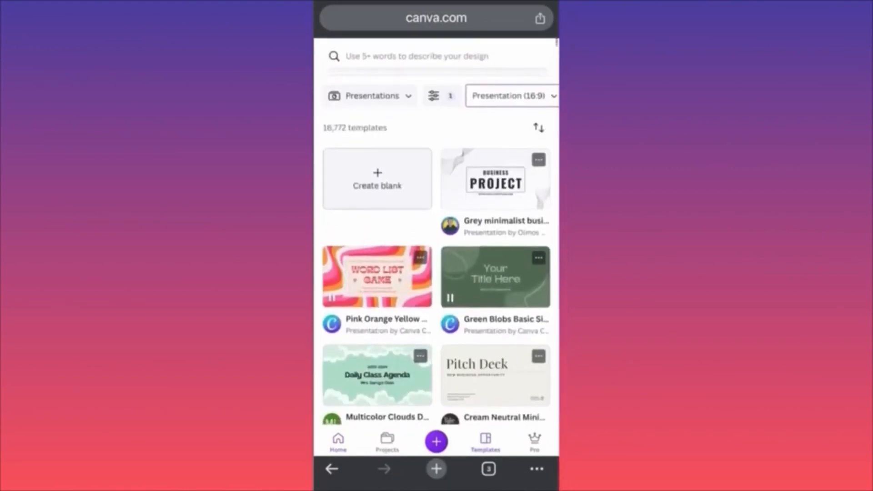
scroll(437, 96, right, 2)
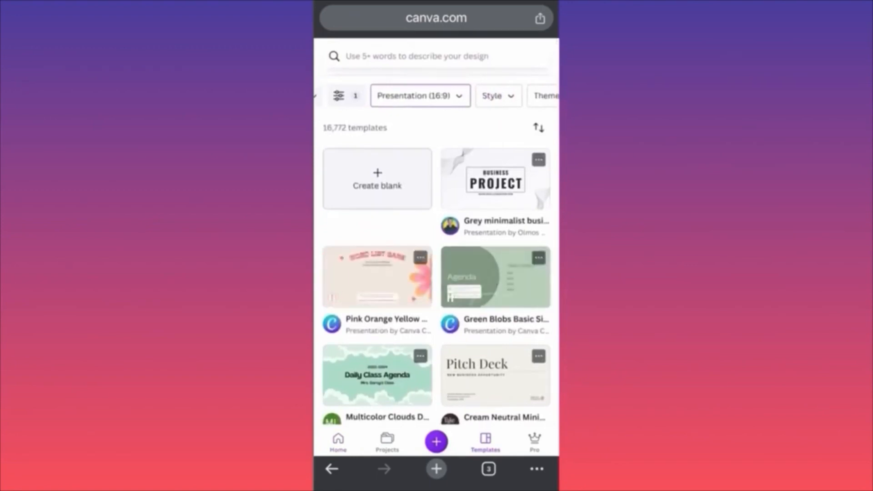
Filter the presentation templates by the Corporate style.
click(377, 179)
scroll(437, 94, right, 3)
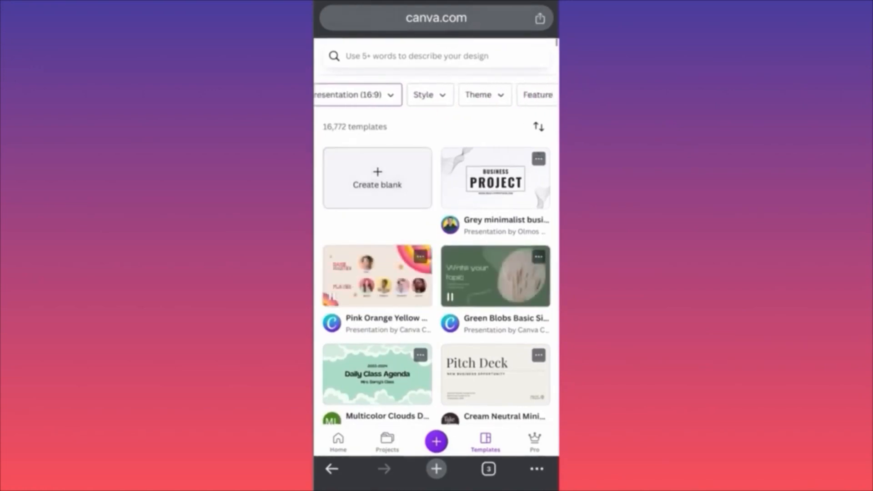
click(368, 95)
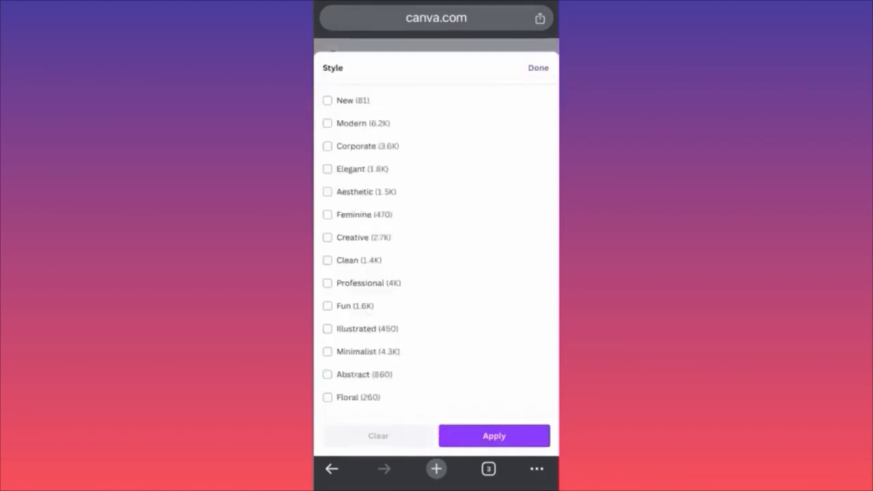
click(356, 146)
click(494, 435)
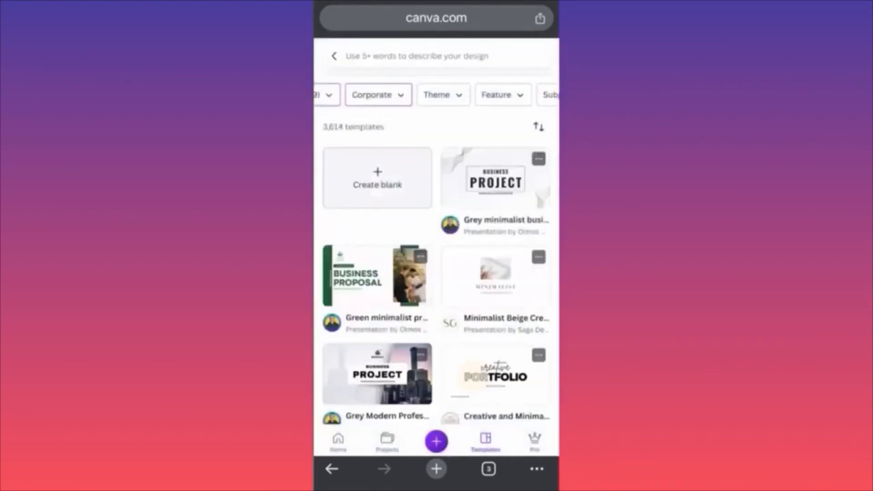
Filter the presentation templates by price to show only Free ones.
scroll(437, 95, right, 5)
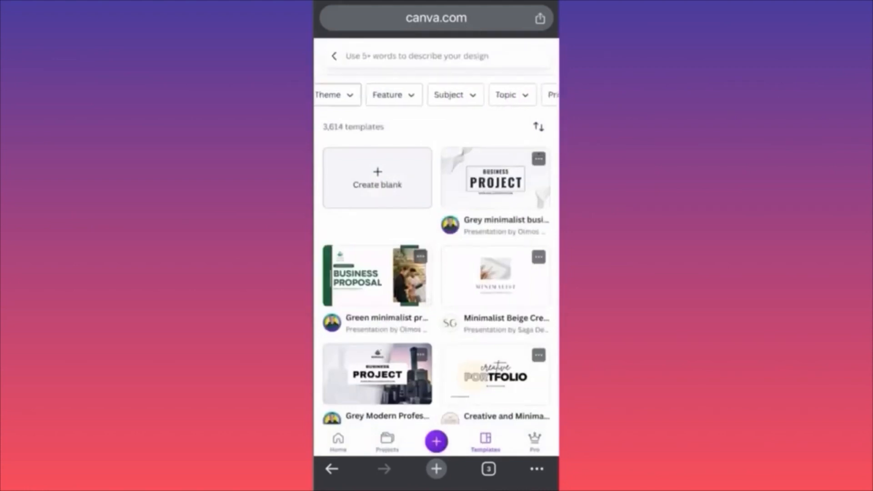
scroll(437, 95, right, 3)
click(430, 94)
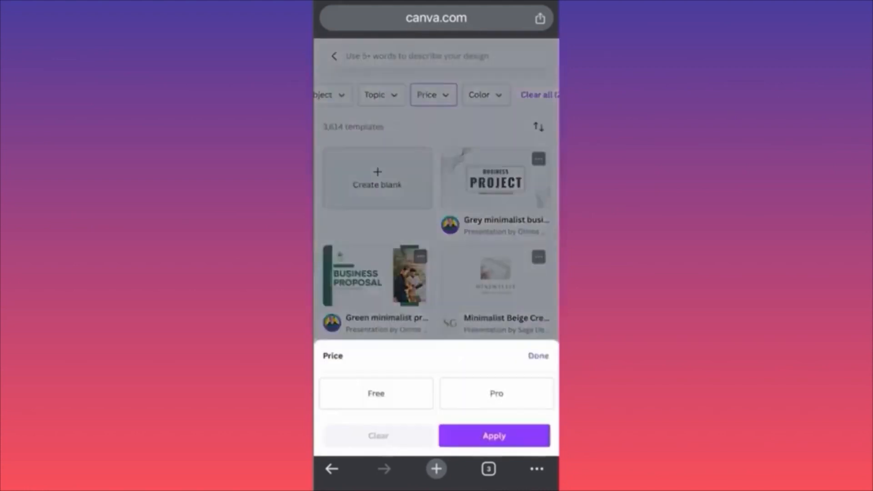
click(376, 393)
click(494, 436)
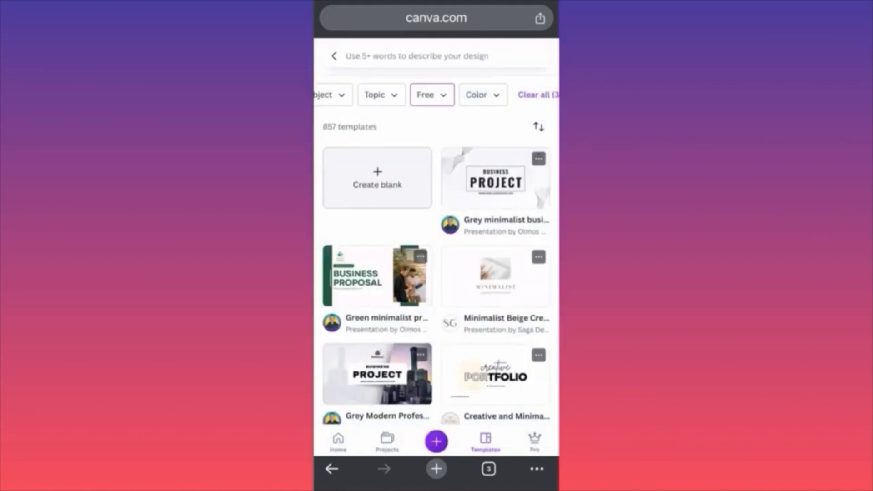
Open the grey minimalist Business Project presentation template and look through its title page elements and all of its pages.
click(378, 178)
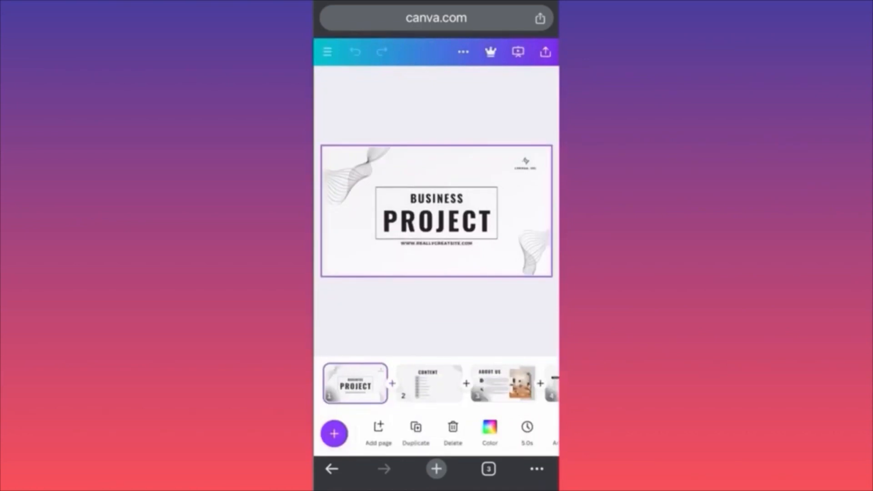
click(437, 221)
click(354, 177)
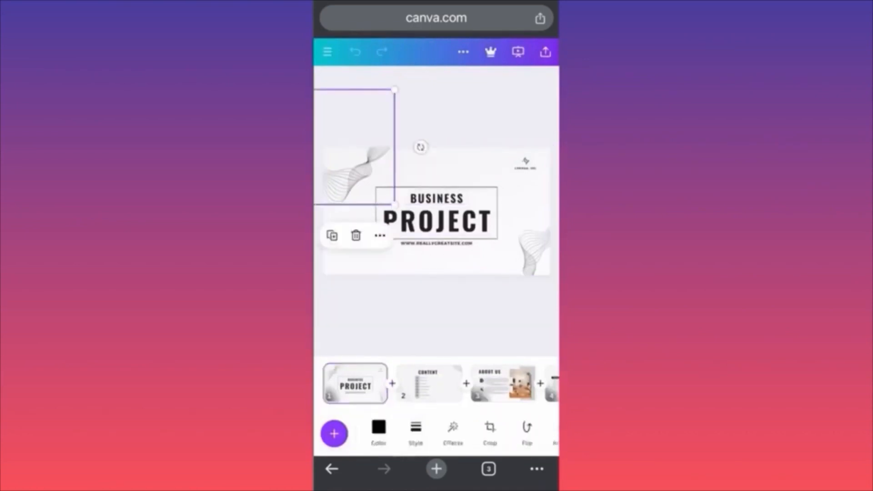
click(436, 244)
click(525, 168)
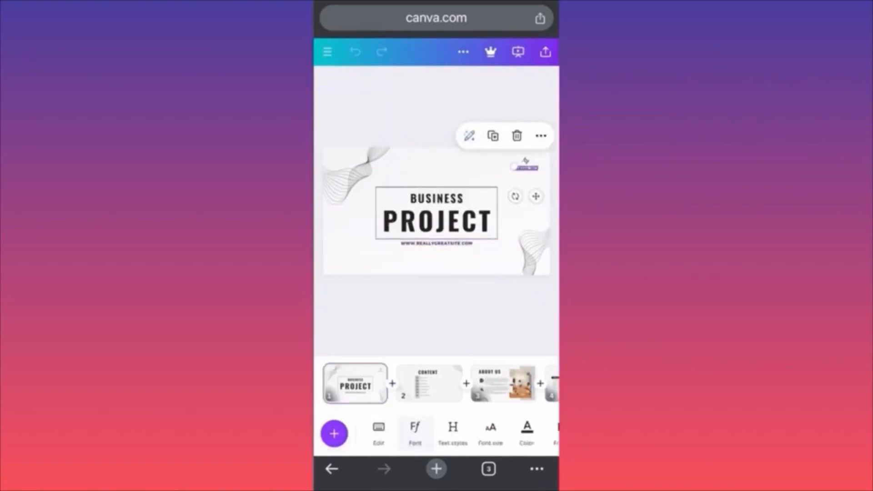
scroll(437, 383, right, 15)
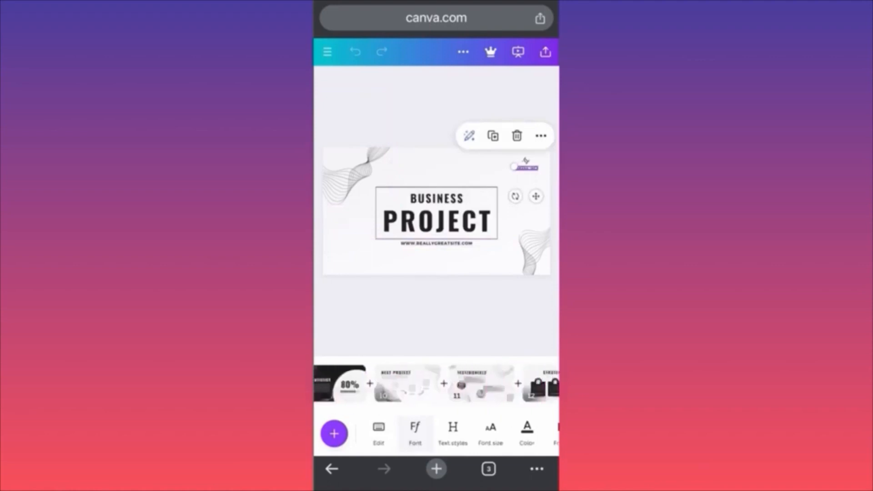
scroll(437, 384, right, 2)
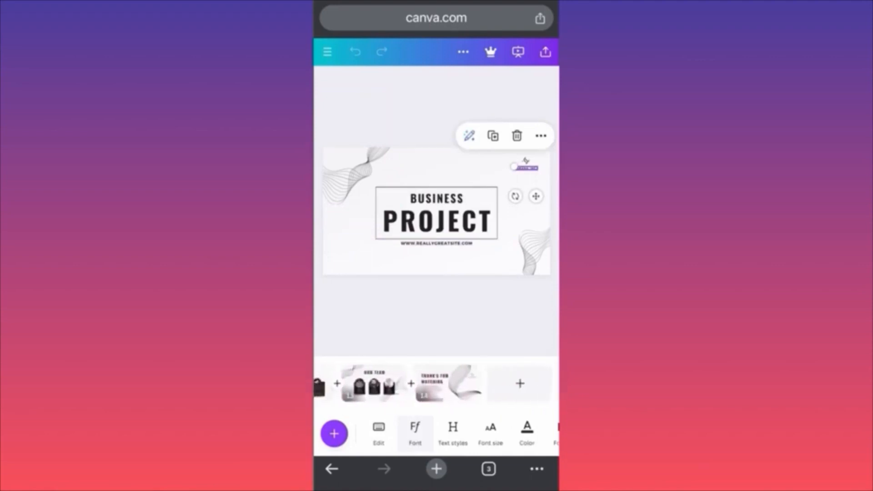
scroll(437, 384, left, 10)
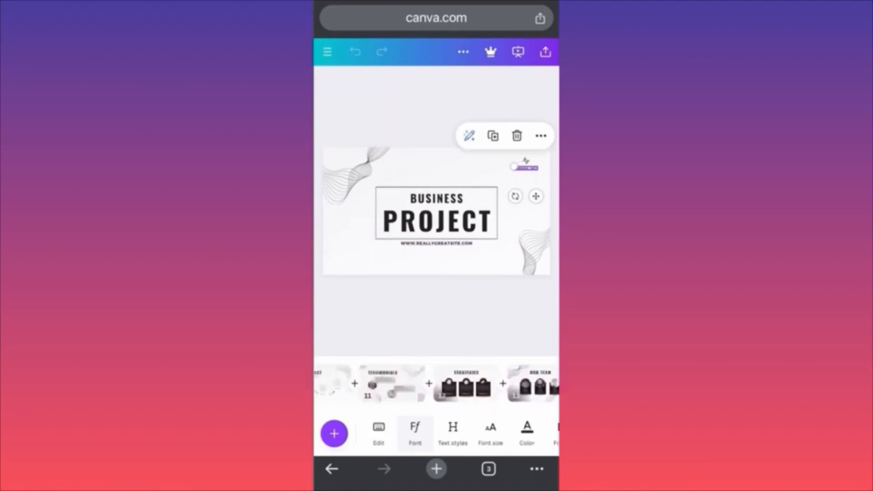
scroll(436, 384, left, 4)
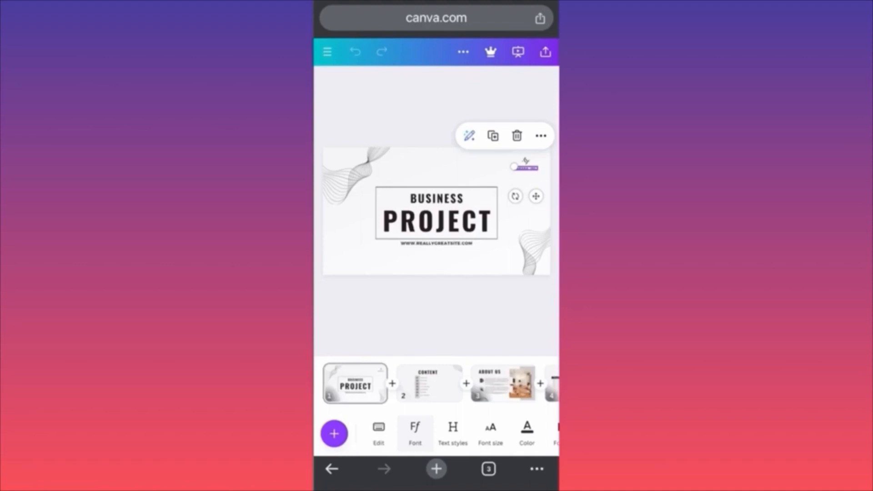
click(436, 221)
click(437, 221)
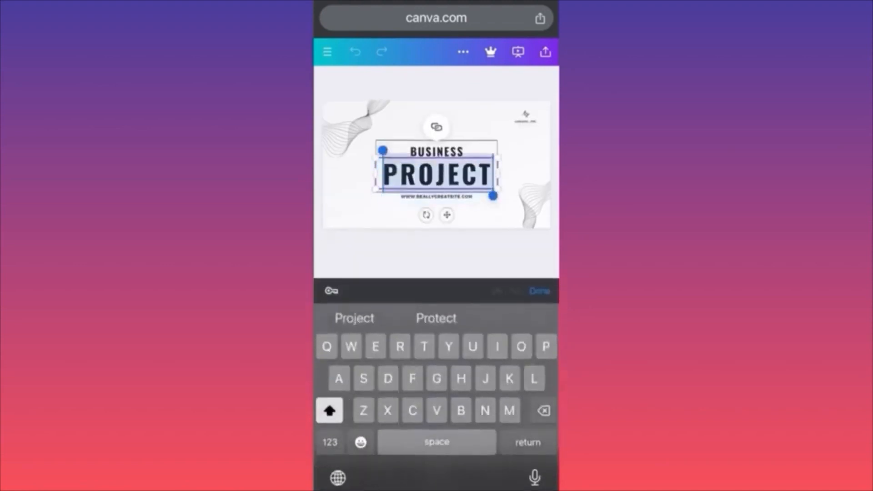
click(533, 205)
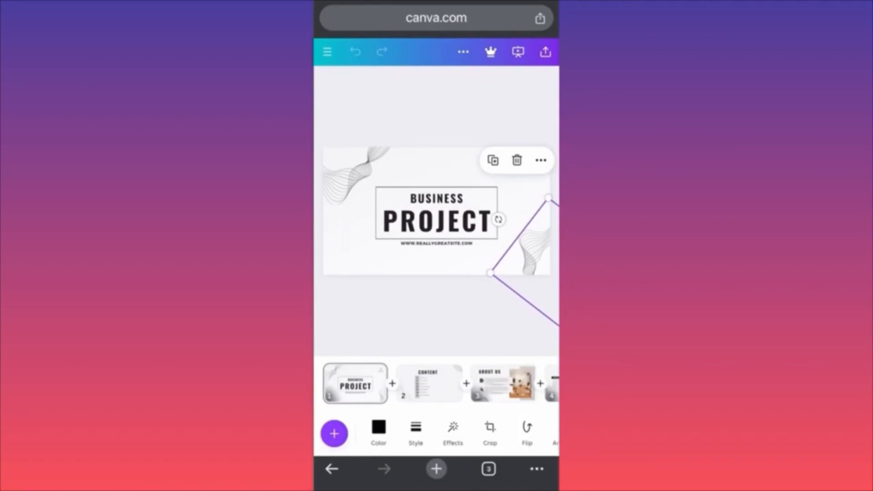
click(436, 221)
Recolour both wave graphics in the corners of the Business Project title page red.
click(533, 249)
scroll(455, 432, right, 2)
scroll(454, 431, left, 2)
click(379, 431)
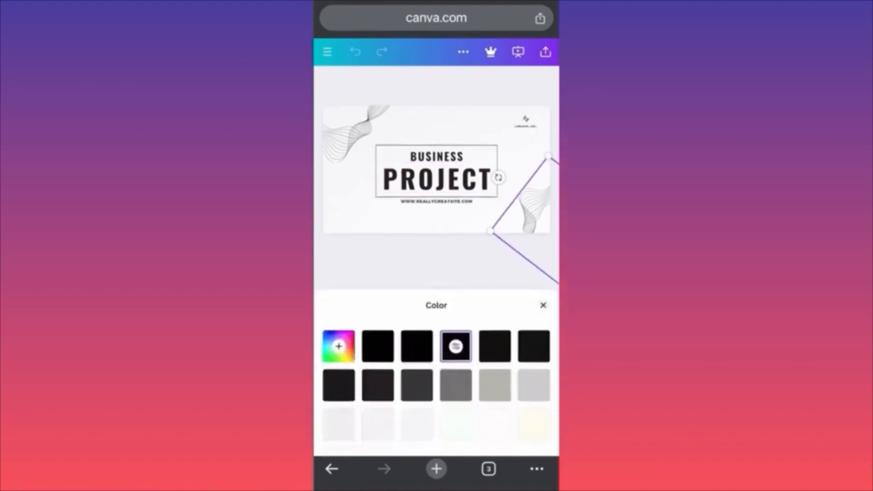
scroll(437, 386, down, 10)
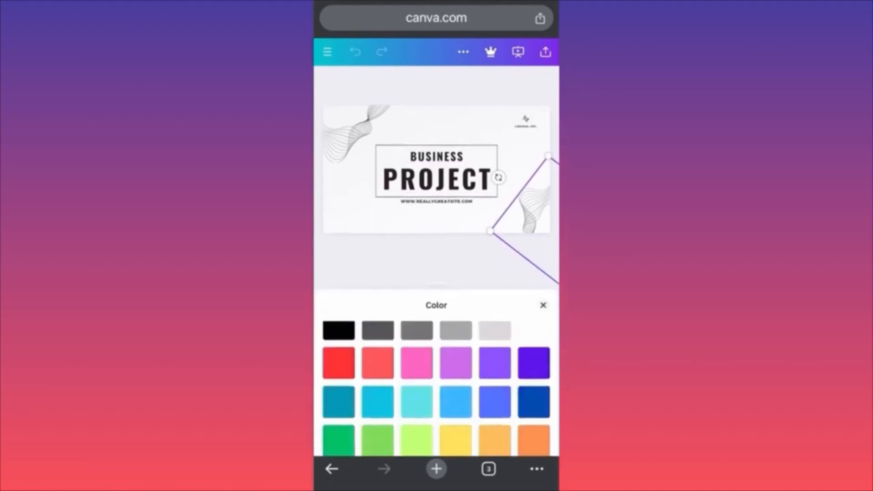
click(339, 363)
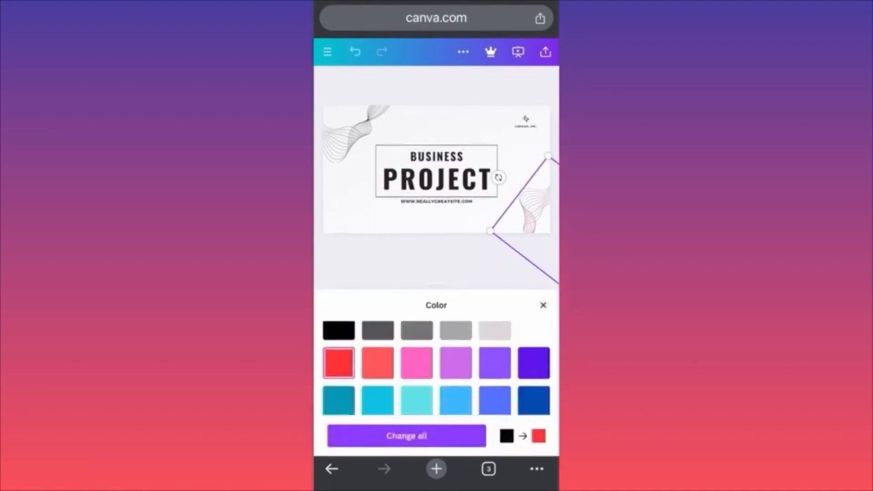
click(352, 133)
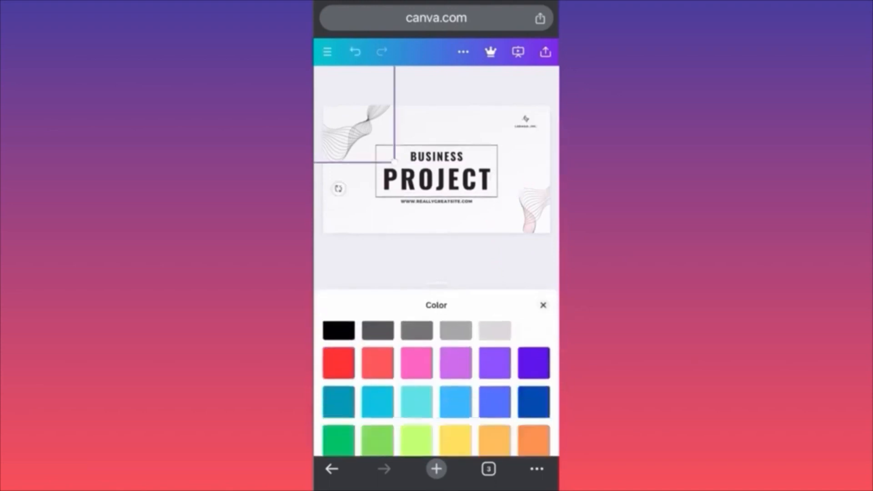
click(339, 363)
Recolour the logo icon on the title page purple and the website address below the title red.
click(526, 119)
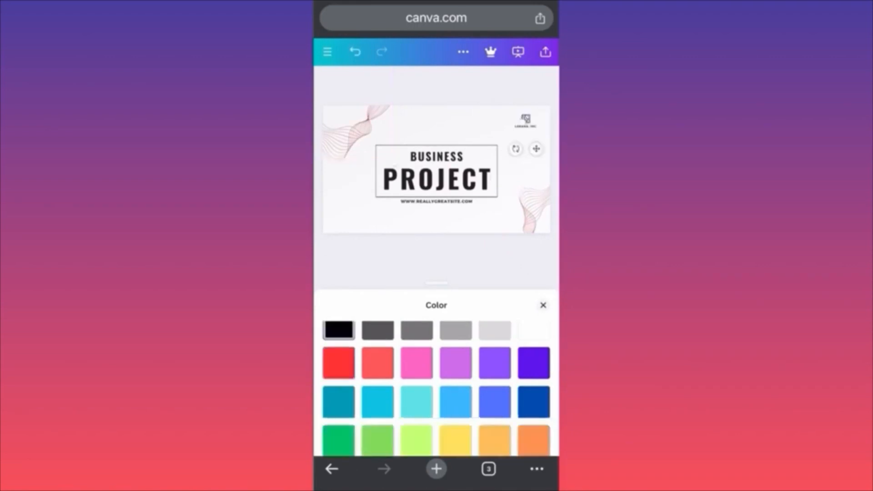
click(495, 363)
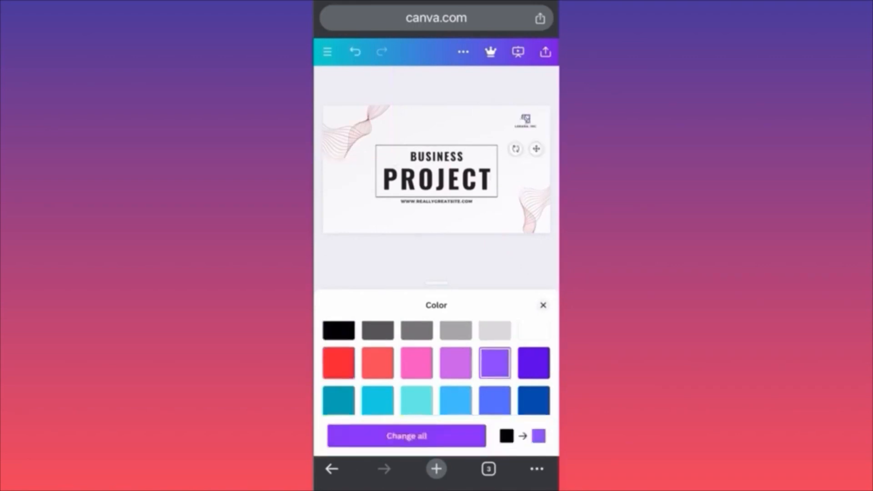
click(437, 201)
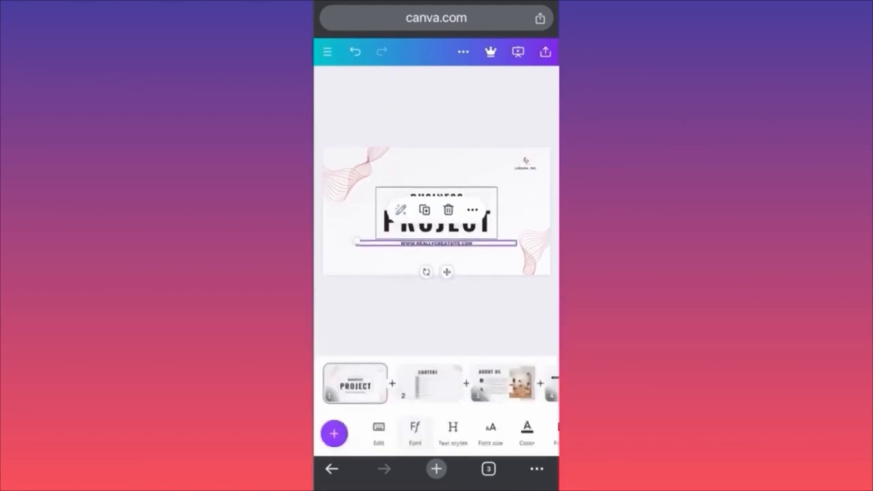
click(527, 432)
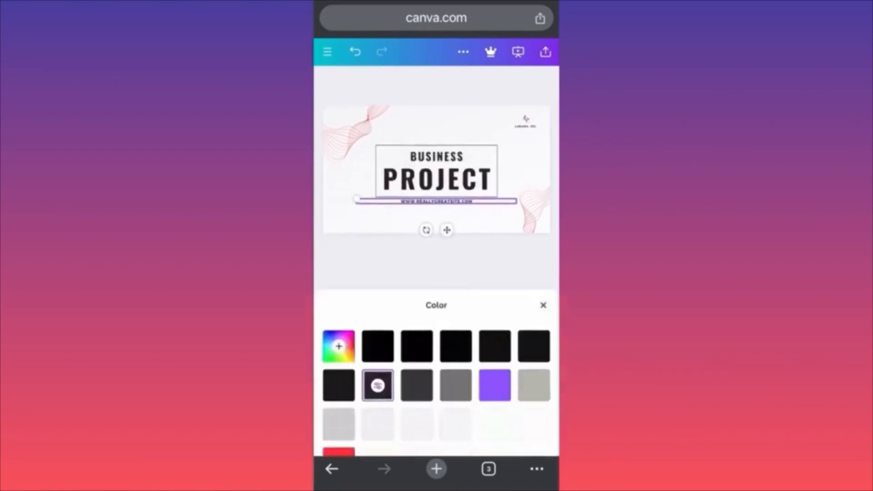
click(543, 305)
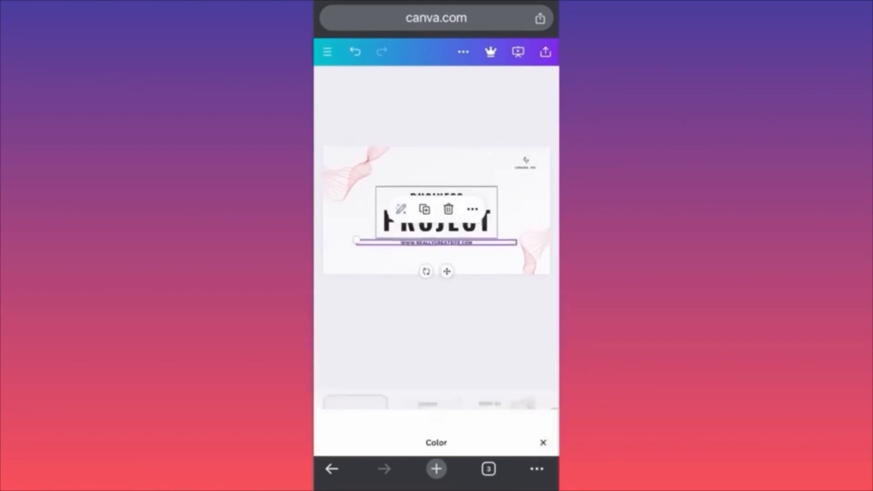
click(415, 433)
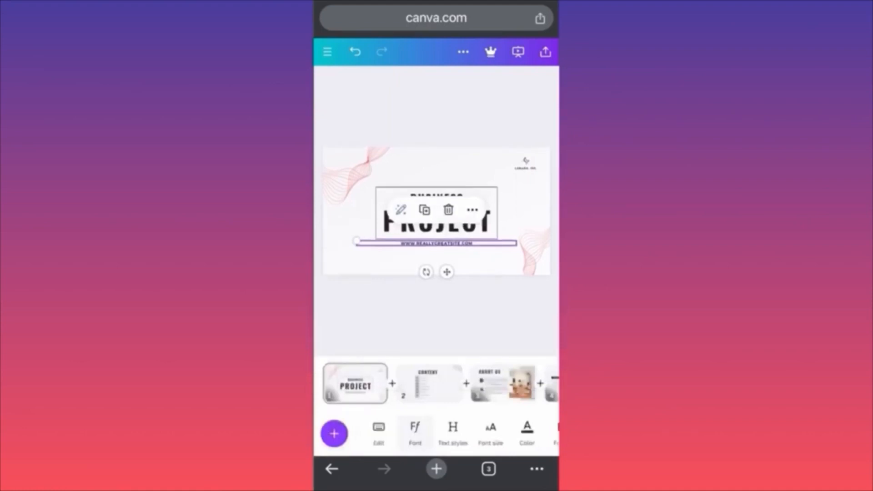
scroll(455, 432, right, 2)
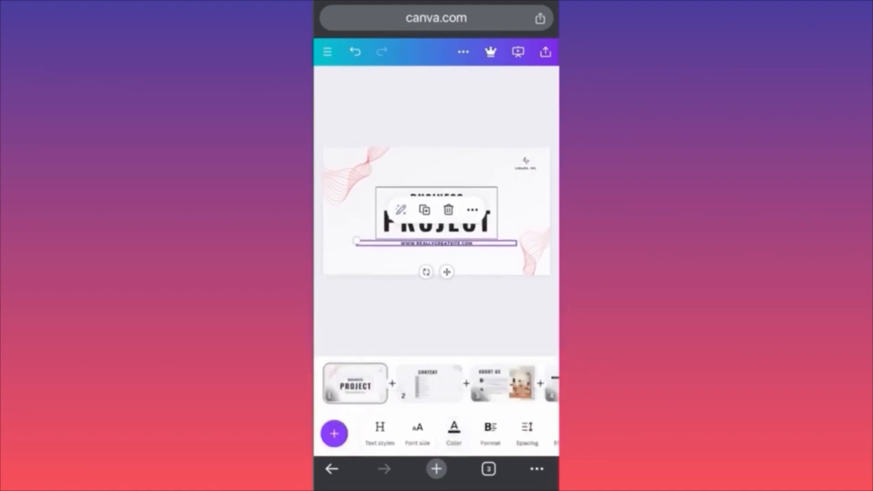
click(454, 432)
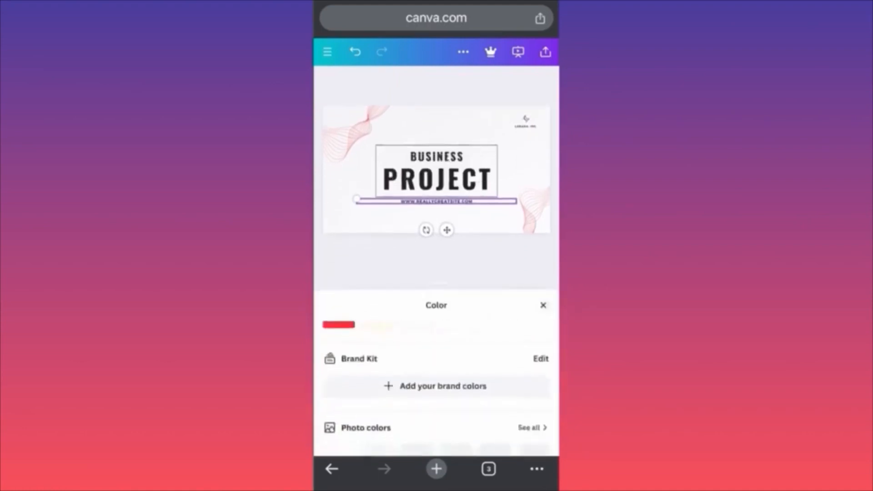
scroll(437, 391, down, 5)
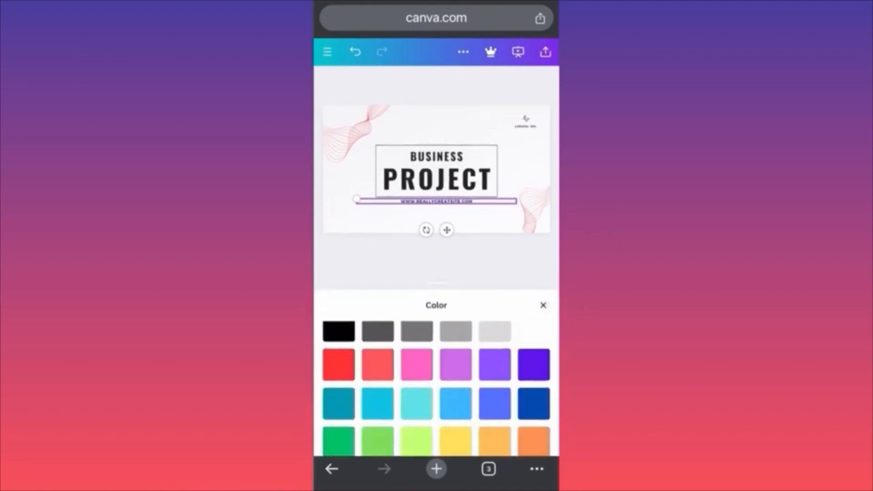
click(338, 364)
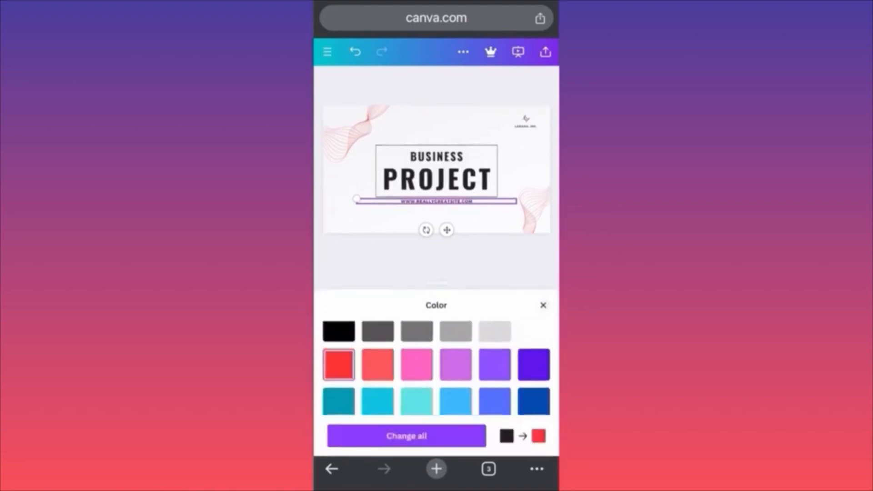
Recolour the PROJECT and BUSINESS title texts and the company name under the logo red.
click(436, 178)
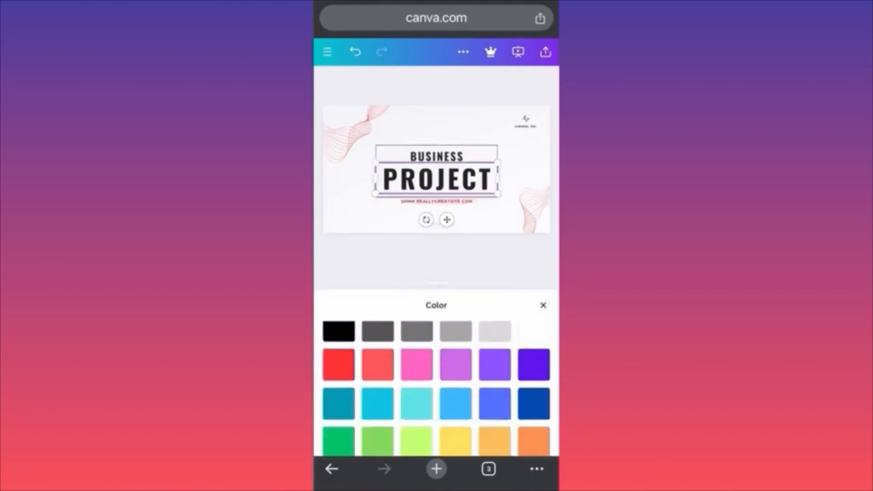
click(338, 364)
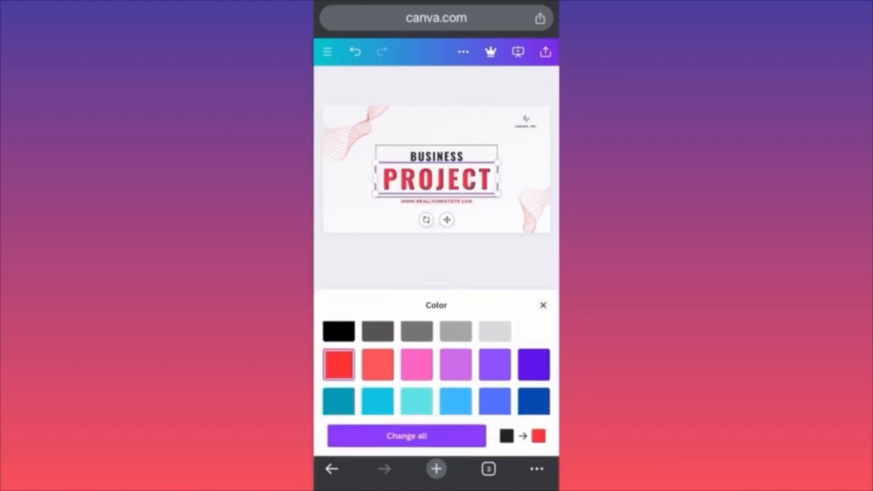
click(437, 156)
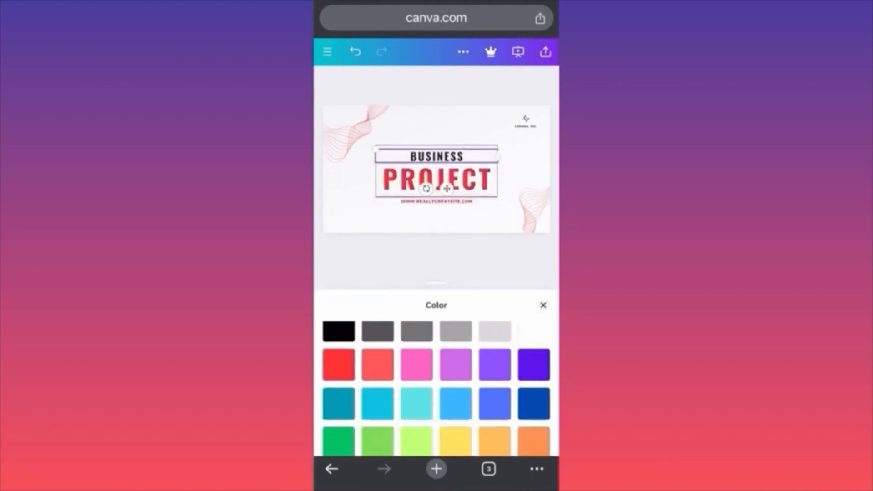
click(338, 364)
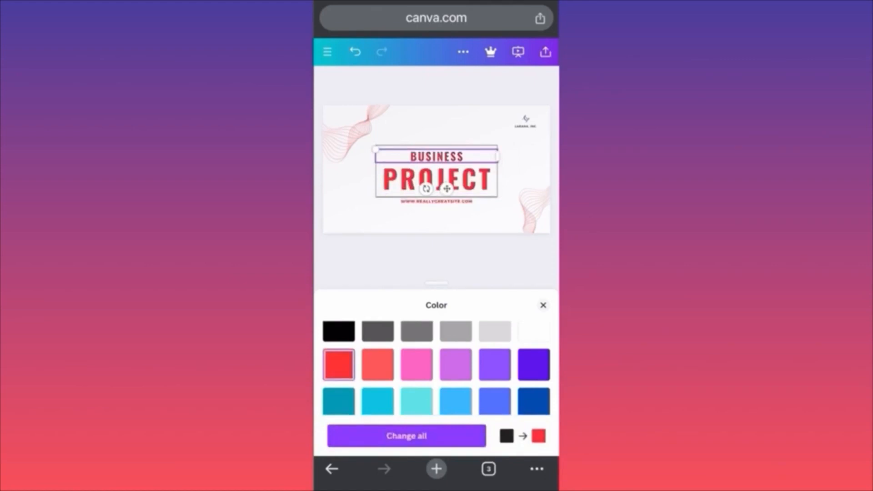
click(525, 126)
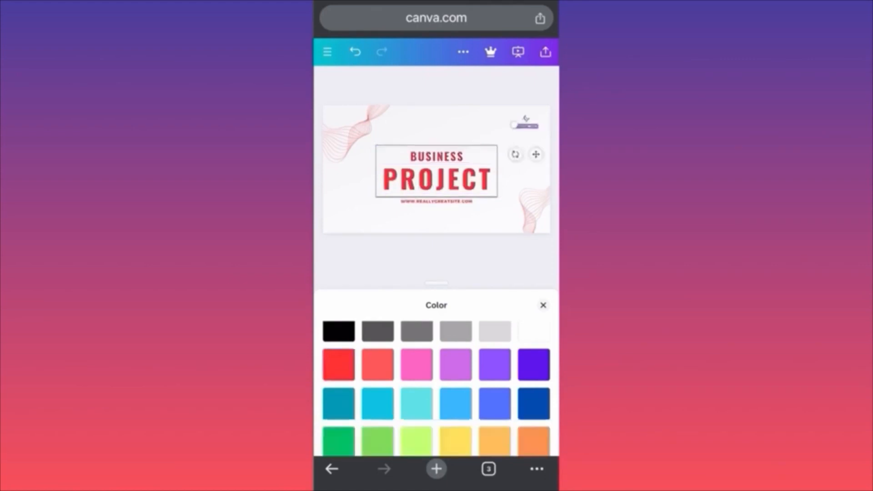
click(338, 364)
click(435, 221)
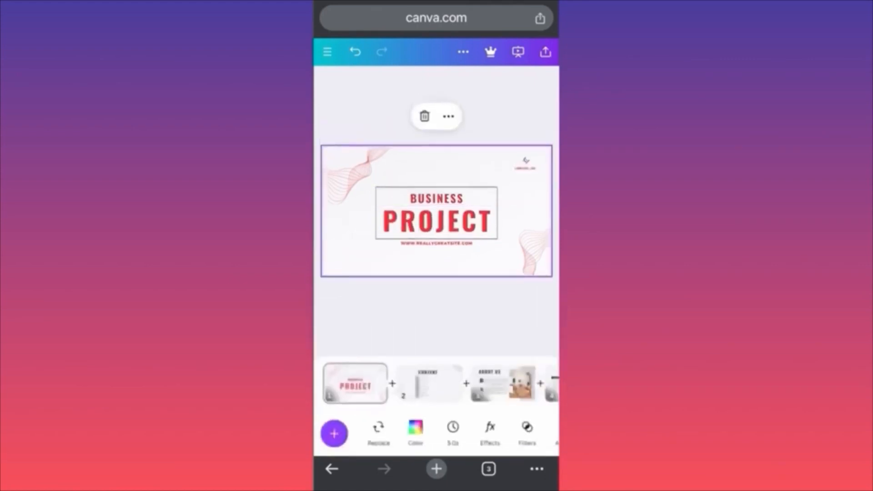
click(435, 316)
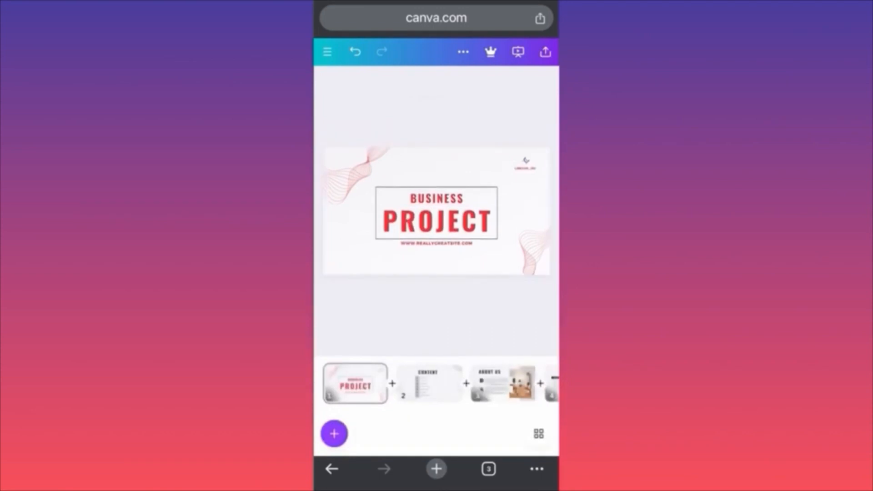
Set the display timing of the CONTENT page to 2.0 seconds, for this page only.
click(430, 384)
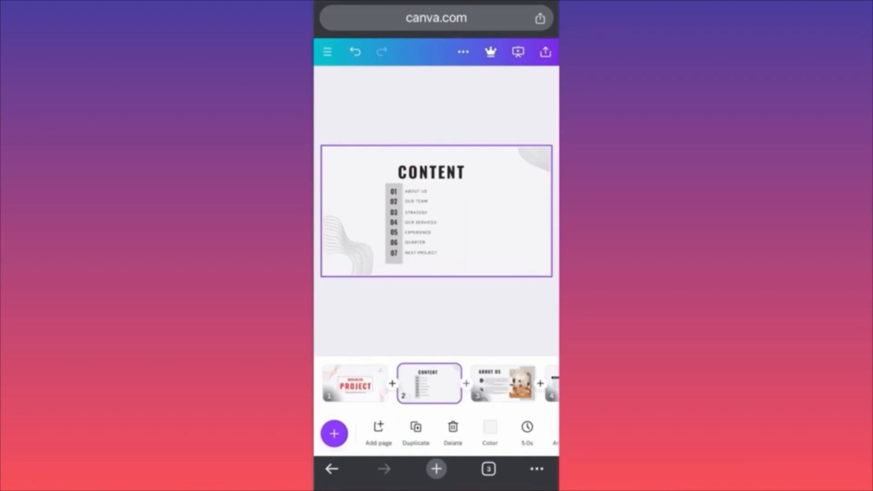
scroll(454, 434, right, 3)
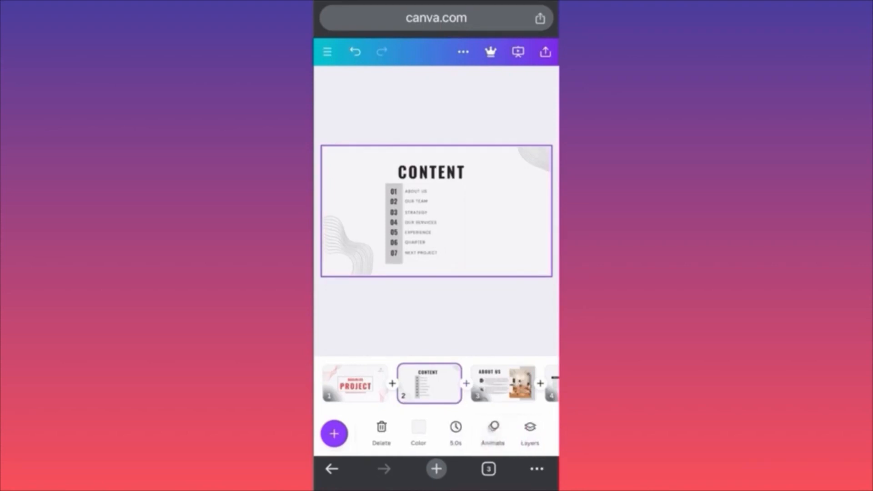
click(456, 430)
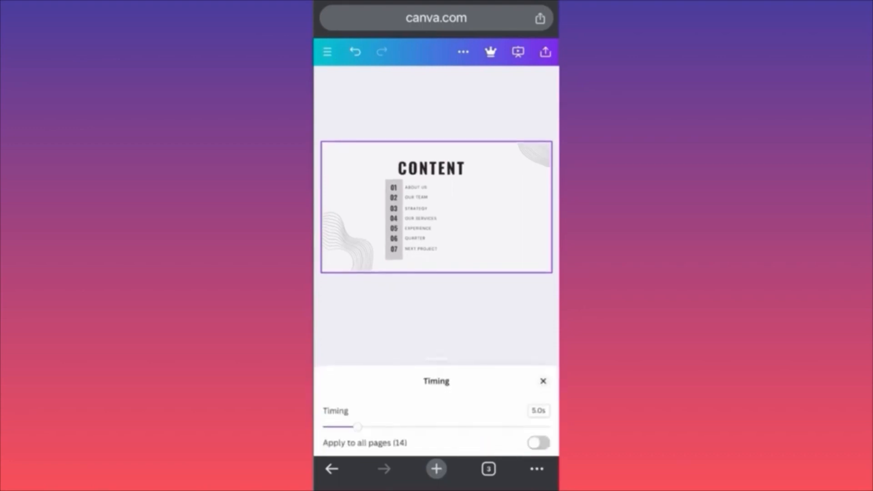
drag(357, 427, 410, 427)
drag(410, 427, 334, 427)
click(543, 381)
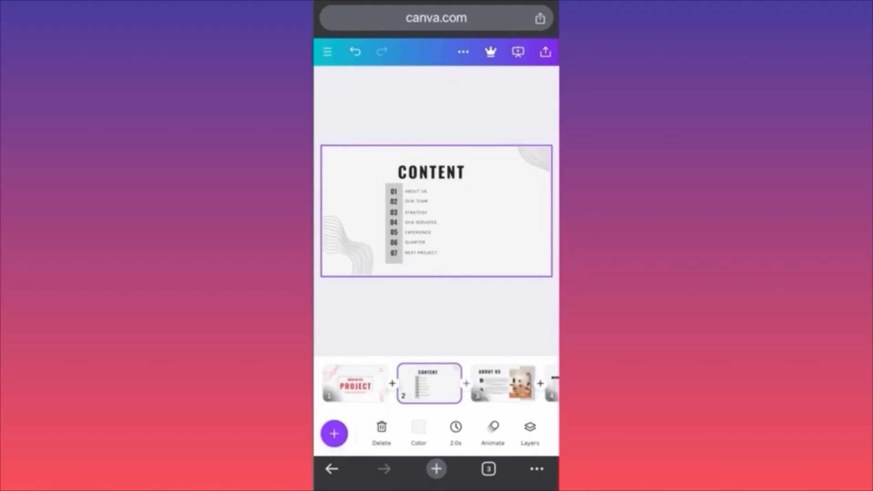
Preview the Block, Breathe, Fade, Pan and Pop page animations on the CONTENT page and apply Wipe.
click(493, 432)
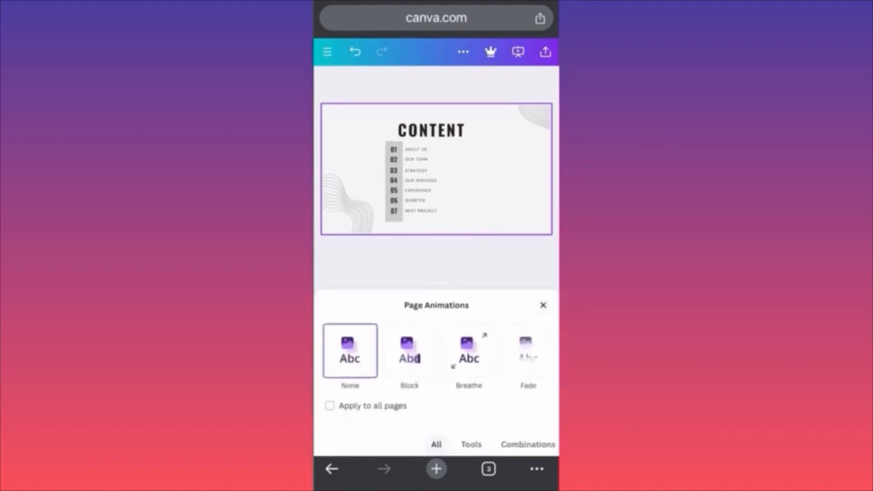
click(409, 351)
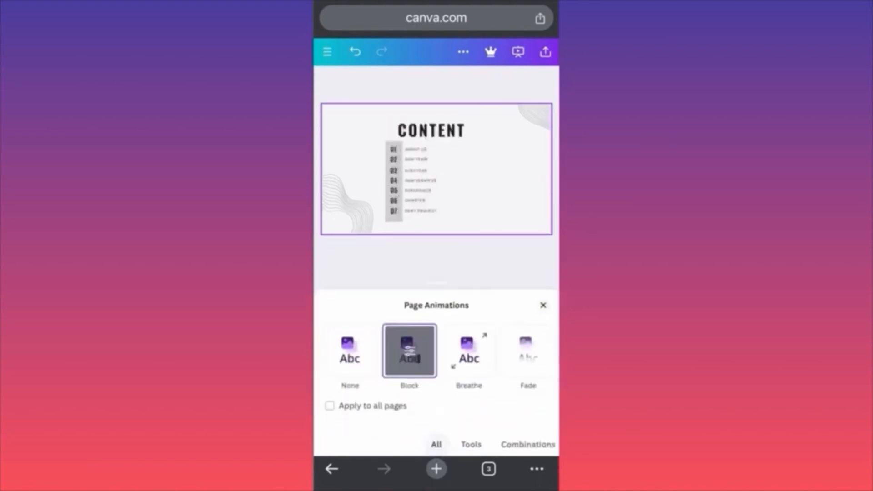
click(469, 350)
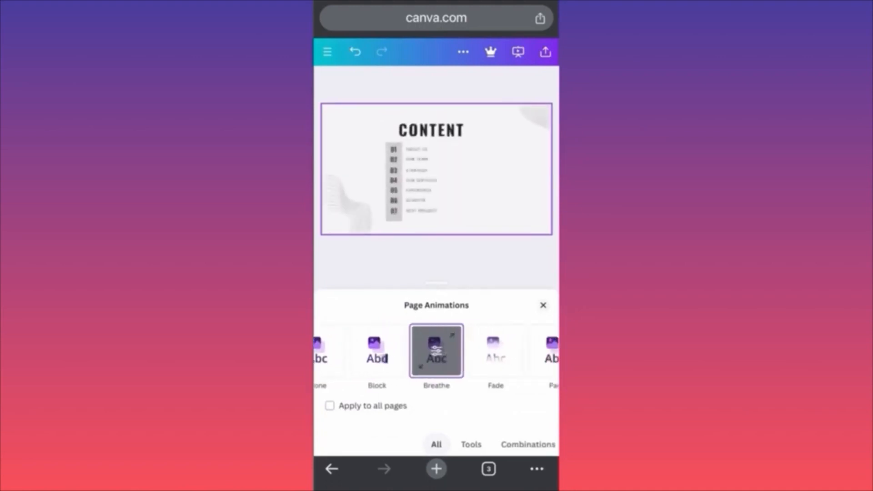
click(495, 351)
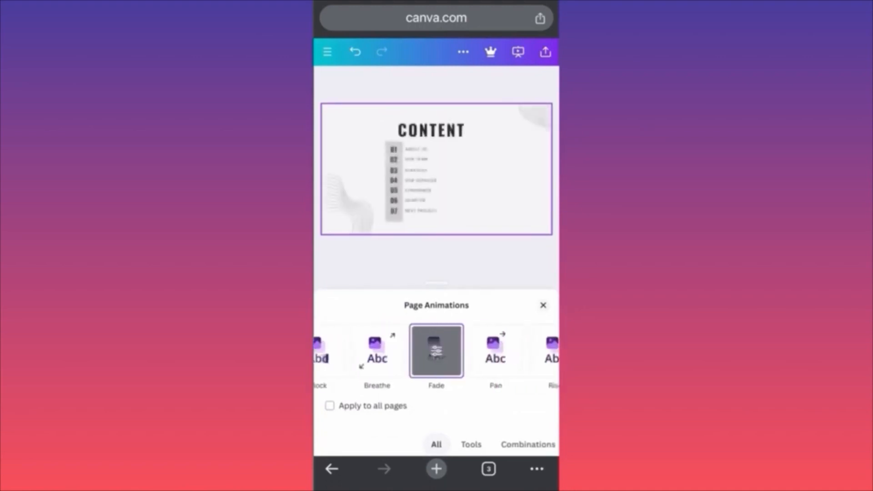
click(496, 351)
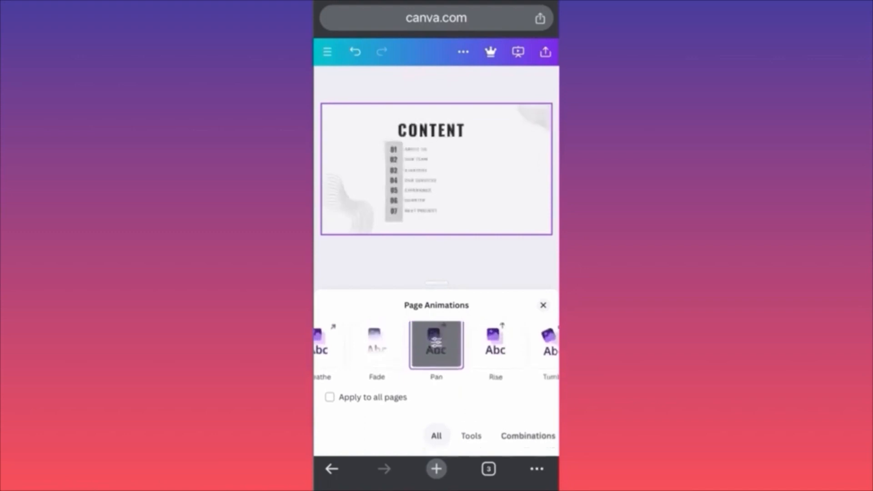
click(528, 435)
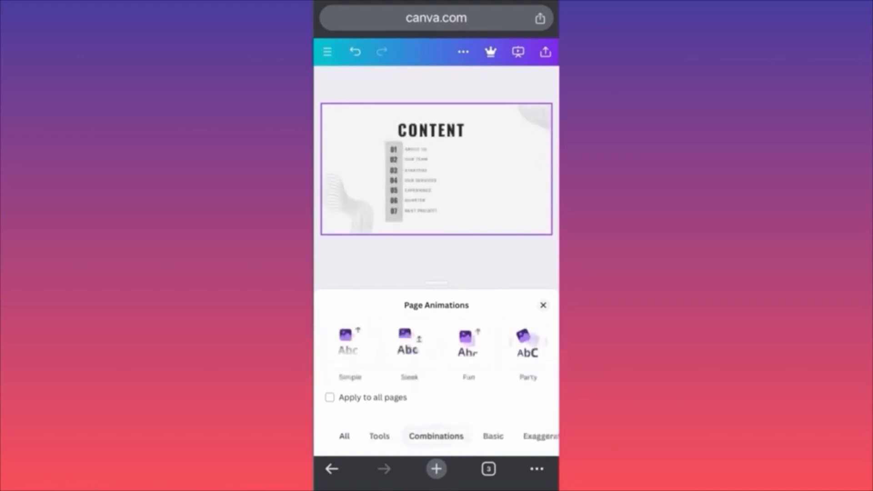
click(493, 436)
click(468, 351)
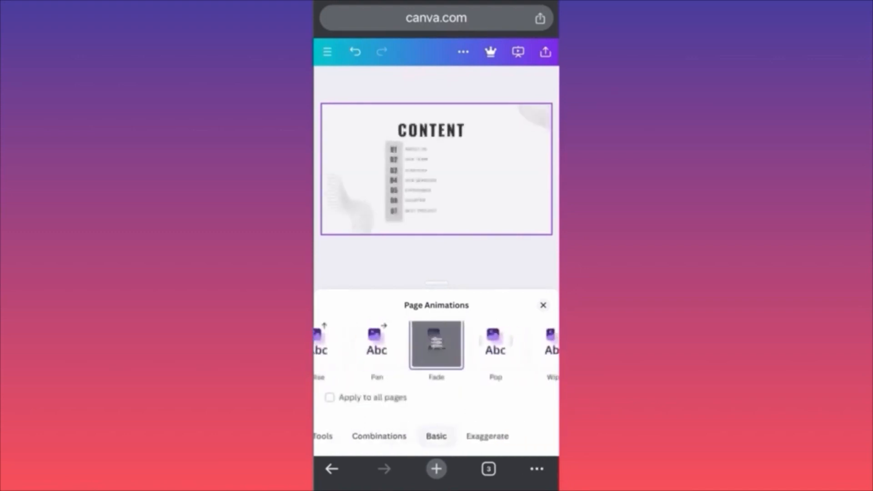
click(495, 351)
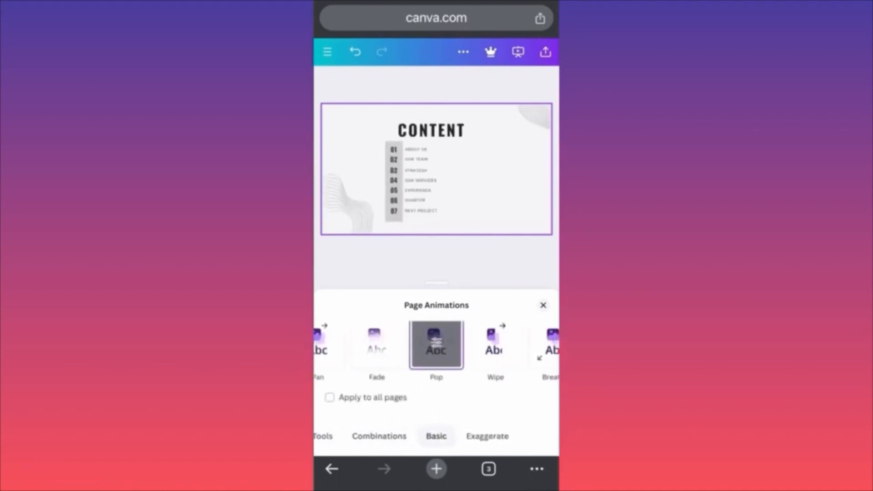
click(495, 348)
click(543, 305)
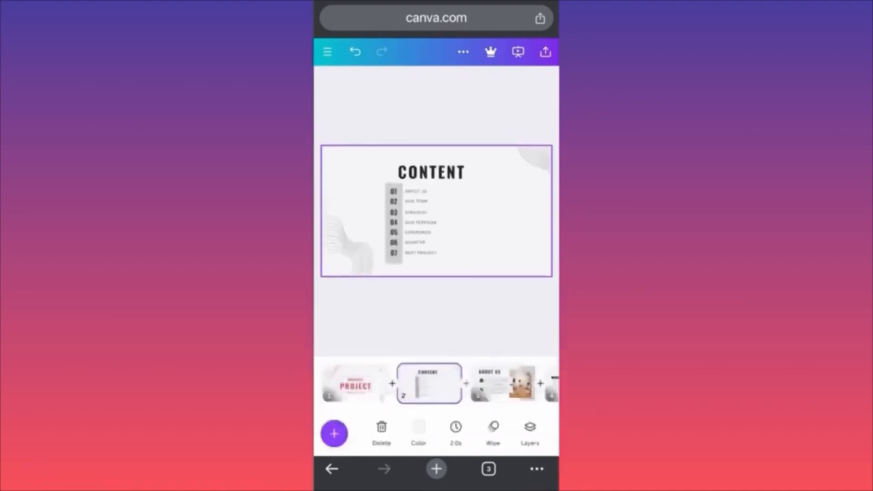
Open the ABOUT US page, look through the remaining pages up to the last one, and open the share options.
scroll(437, 384, right, 1)
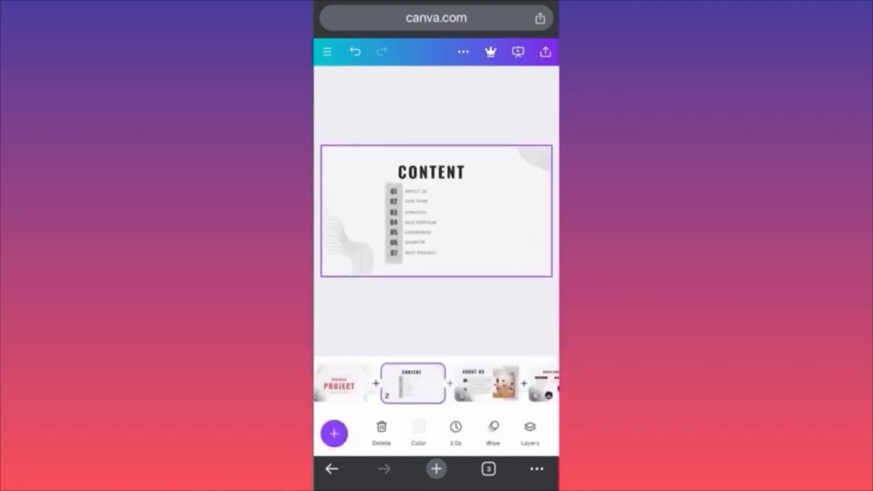
scroll(437, 383, right, 1)
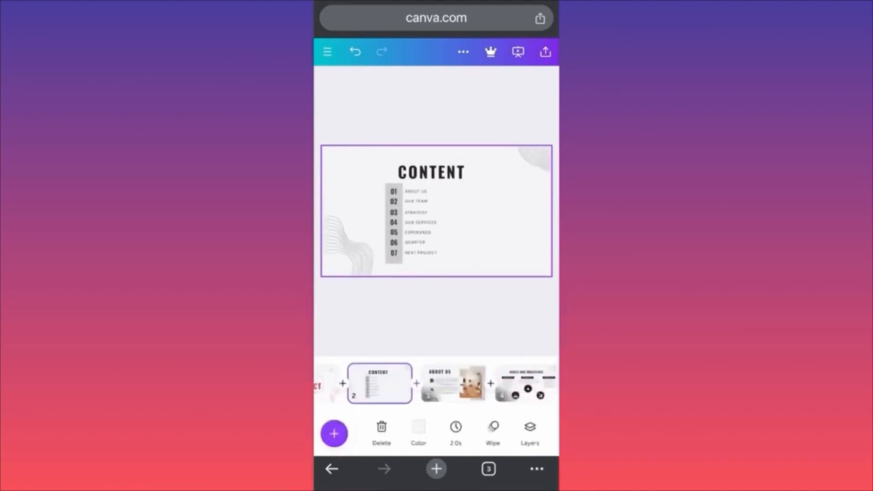
click(454, 383)
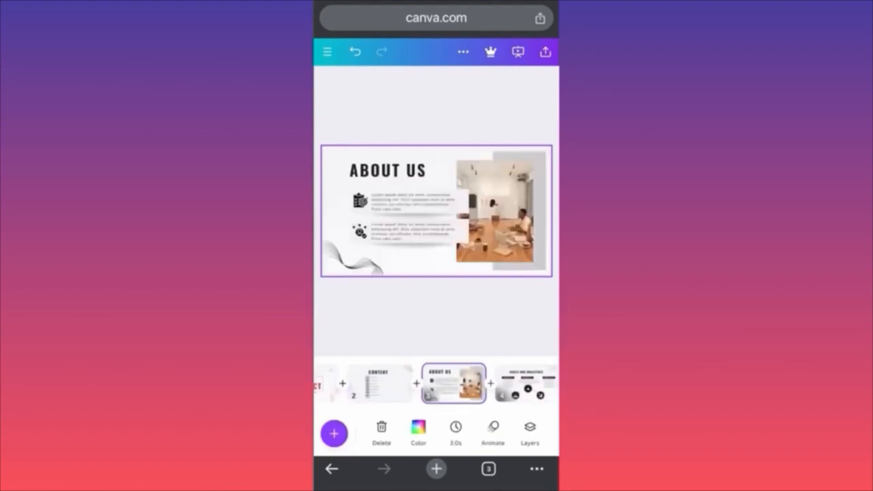
scroll(436, 383, right, 8)
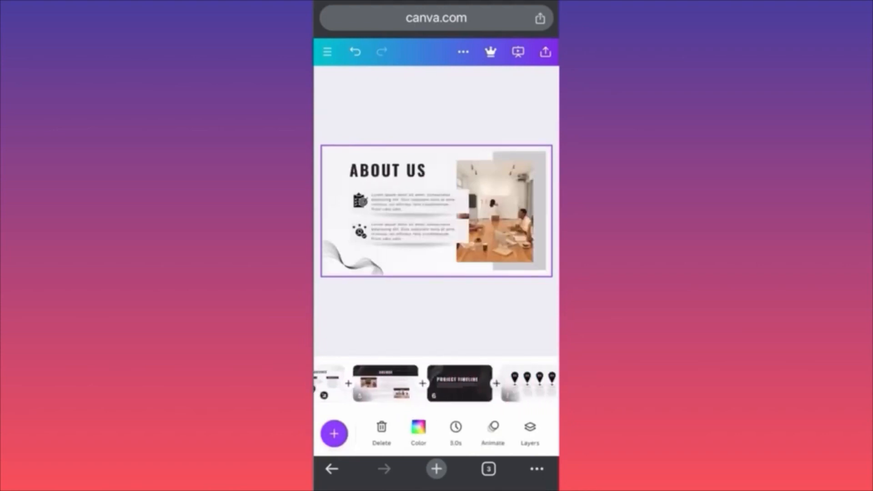
scroll(437, 383, right, 8)
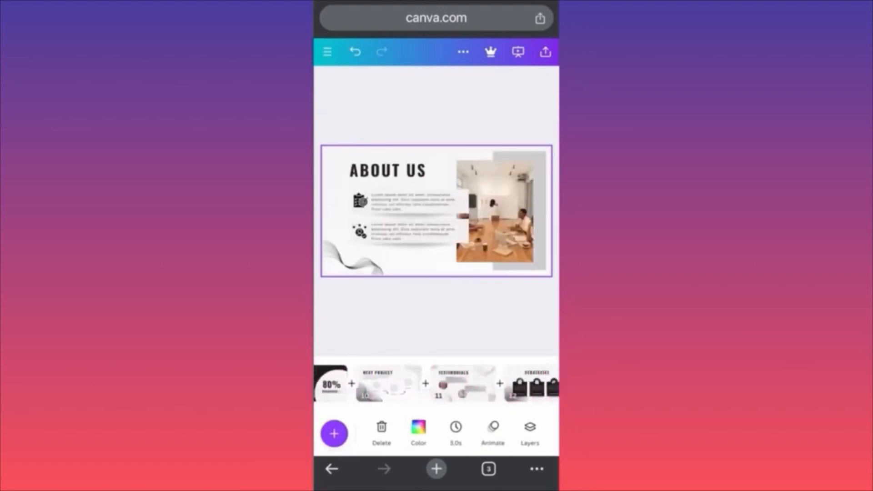
scroll(437, 383, right, 4)
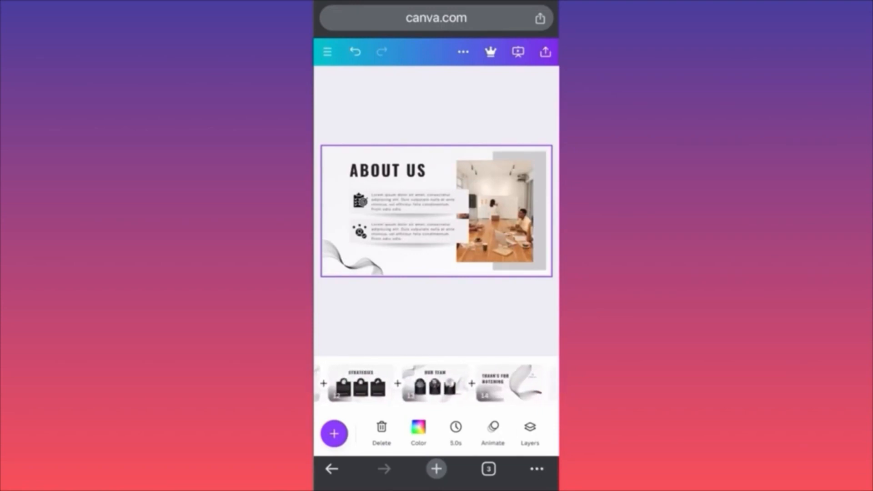
scroll(437, 383, right, 3)
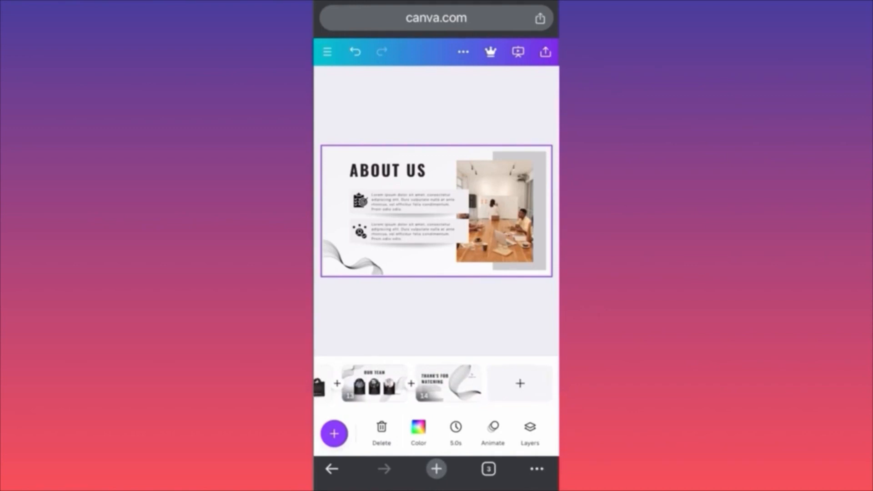
click(545, 52)
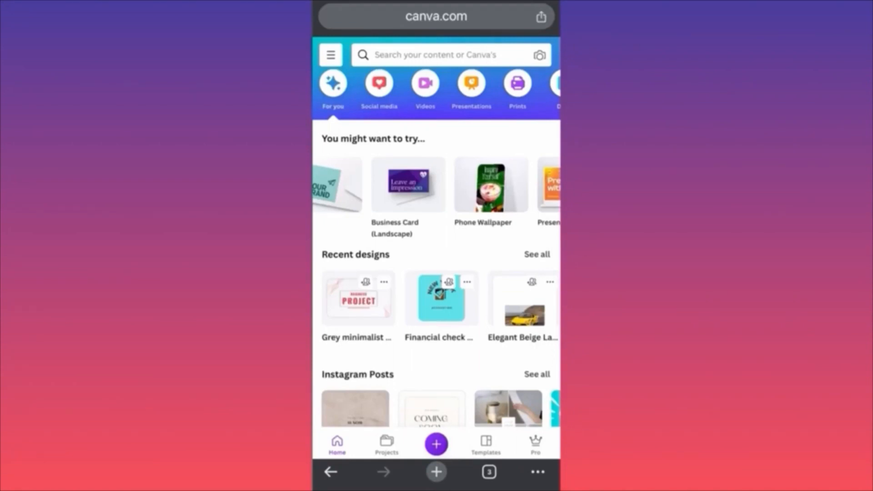
Browse the suggested design types on the home page and open the Business Card (Landscape) templates.
scroll(436, 185, left, 2)
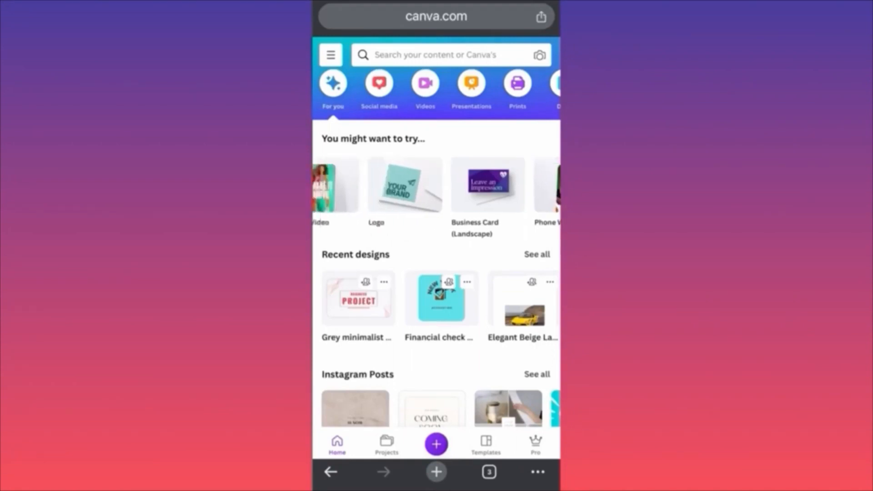
scroll(436, 185, right, 2)
scroll(436, 185, left, 1)
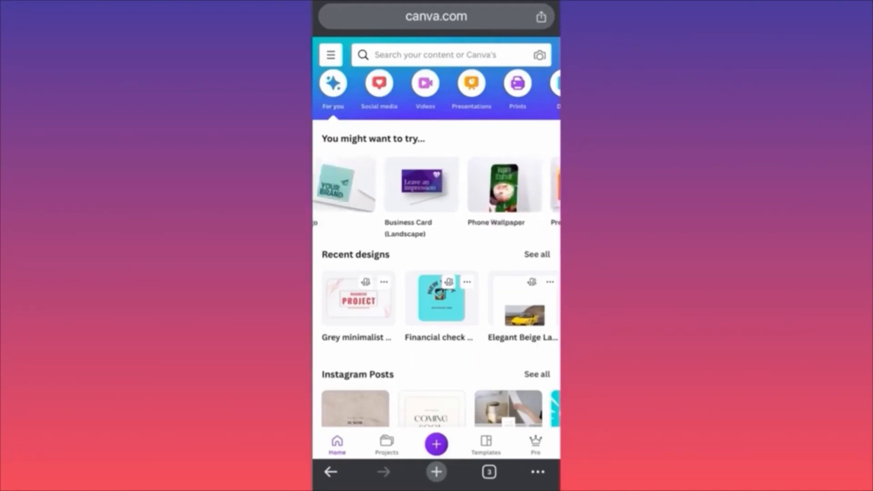
scroll(436, 185, right, 2)
scroll(437, 184, left, 2)
scroll(437, 185, right, 1)
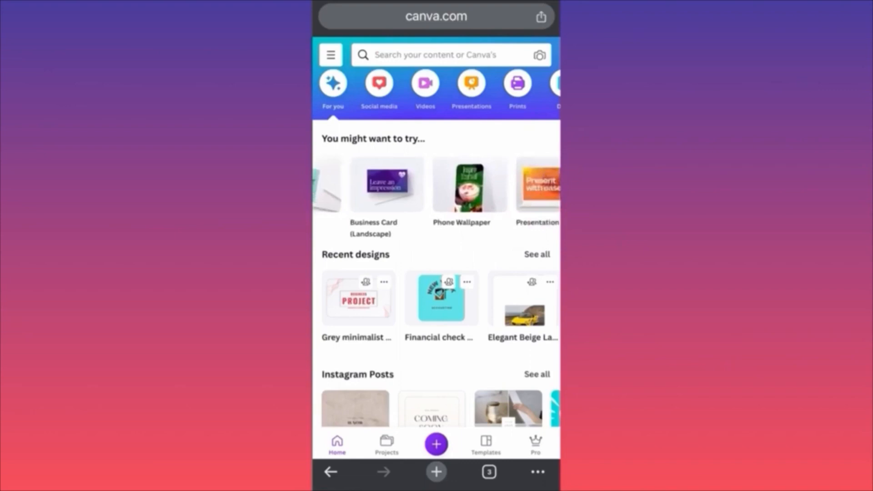
click(387, 196)
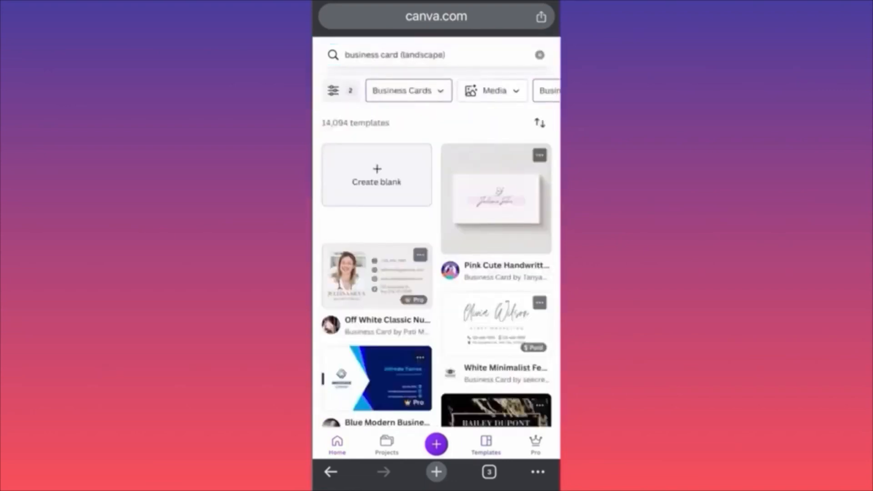
Check the Media filter options and filter the landscape business card templates by the Modern style.
click(492, 91)
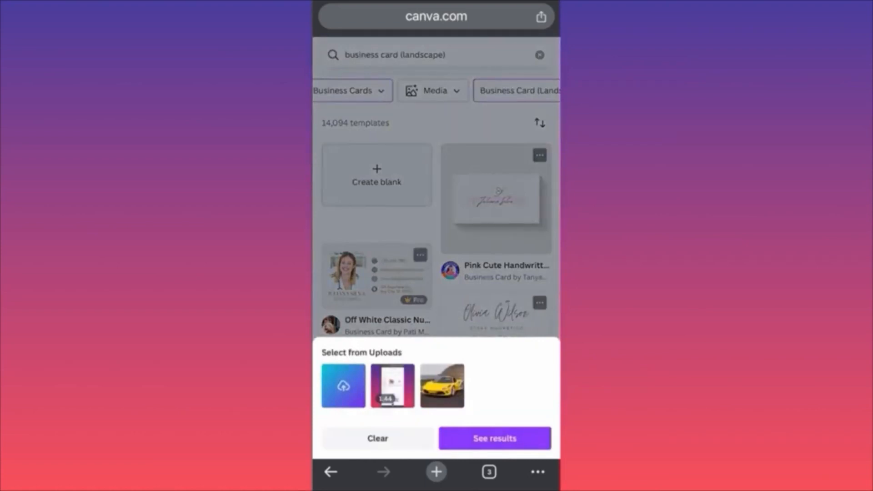
click(437, 227)
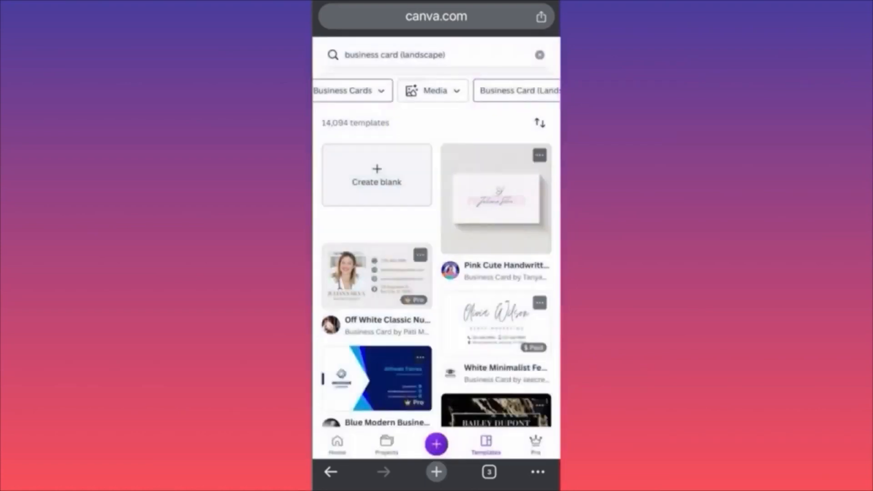
scroll(437, 91, right, 2)
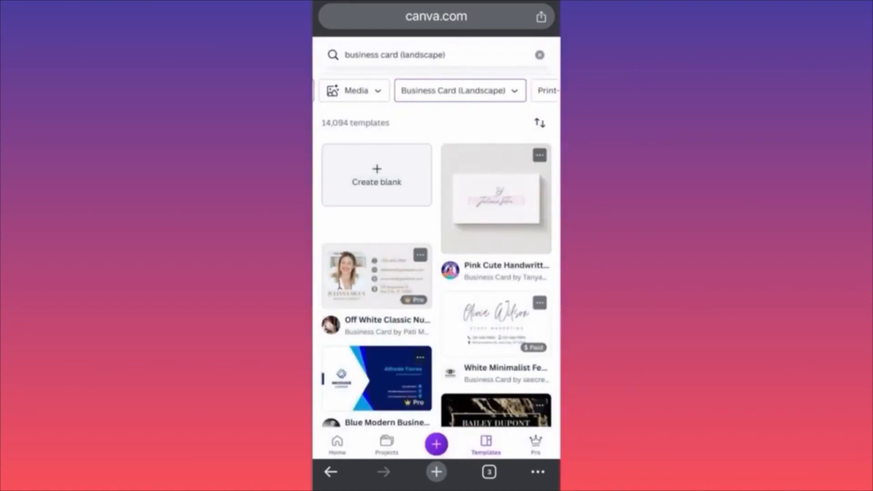
scroll(437, 91, right, 5)
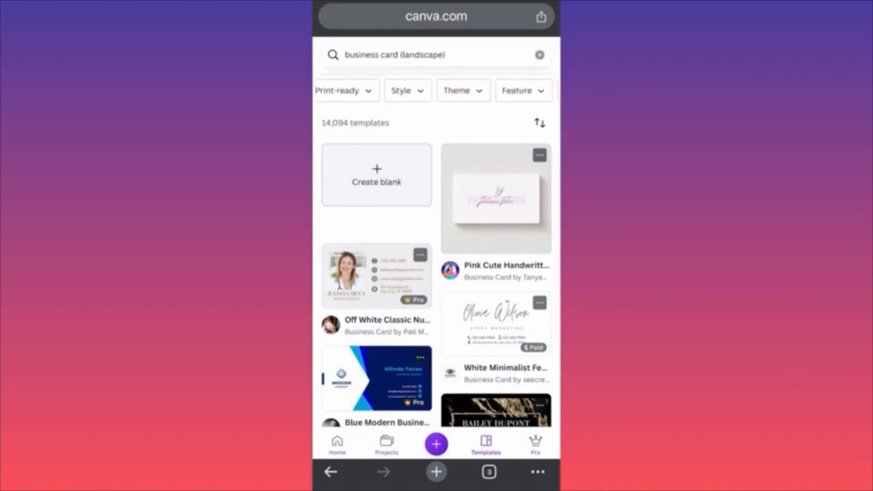
click(407, 90)
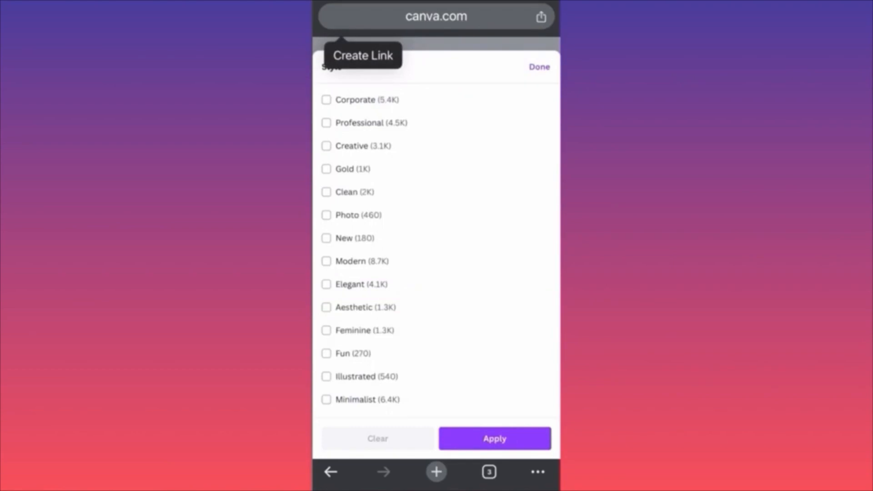
click(326, 261)
click(495, 438)
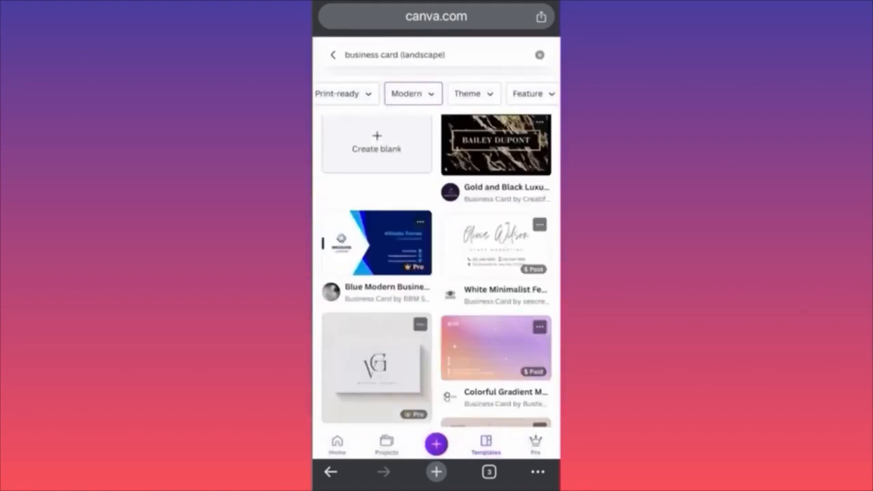
Limit the Modern business card templates to the Free price option.
scroll(436, 93, right, 5)
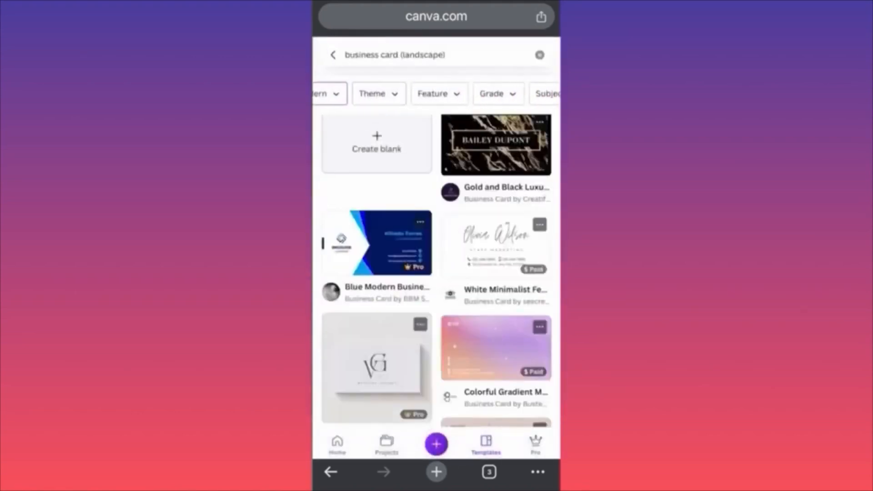
scroll(435, 94, right, 2)
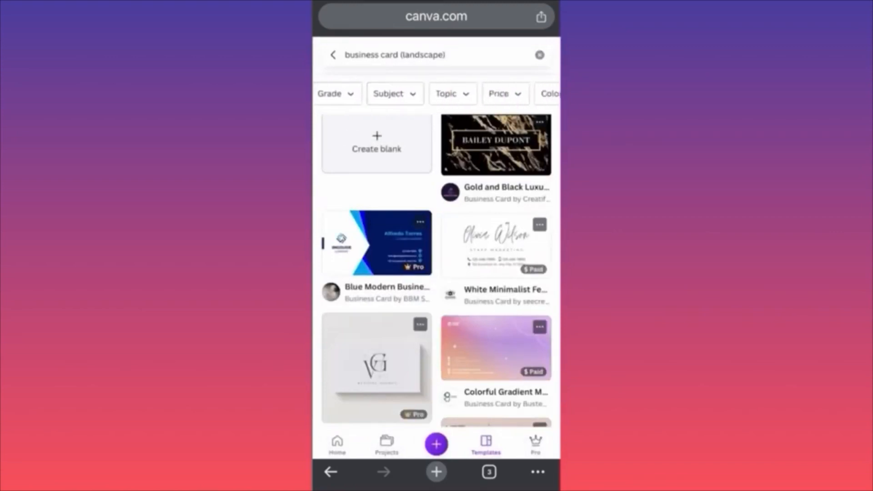
click(503, 93)
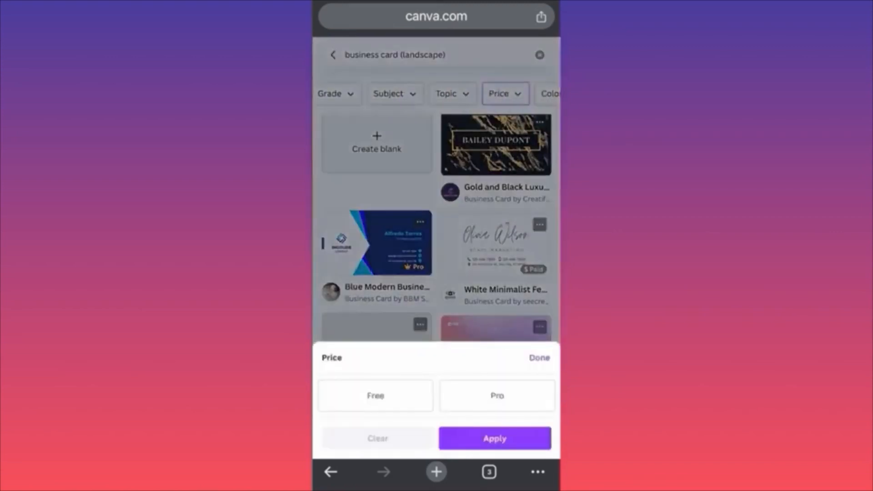
click(375, 395)
click(495, 439)
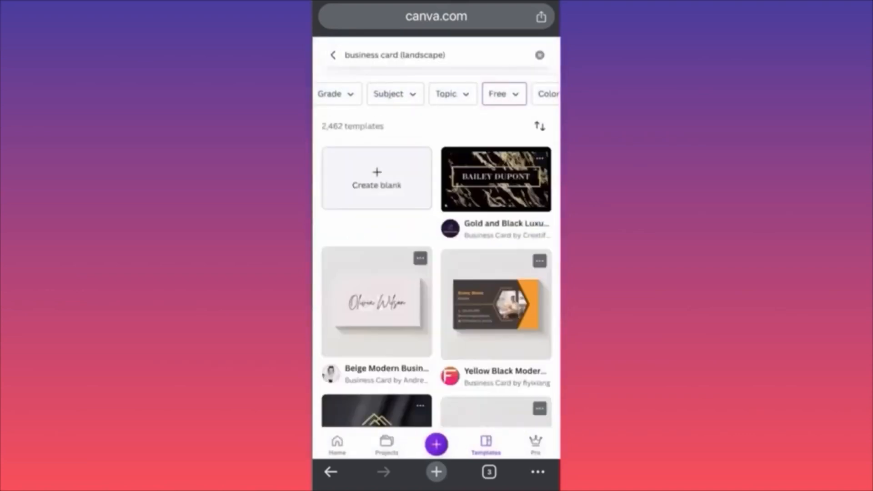
Browse the free modern business card templates and open the Black & Red Gradient one for Warner & Spencer.
scroll(435, 273, down, 3)
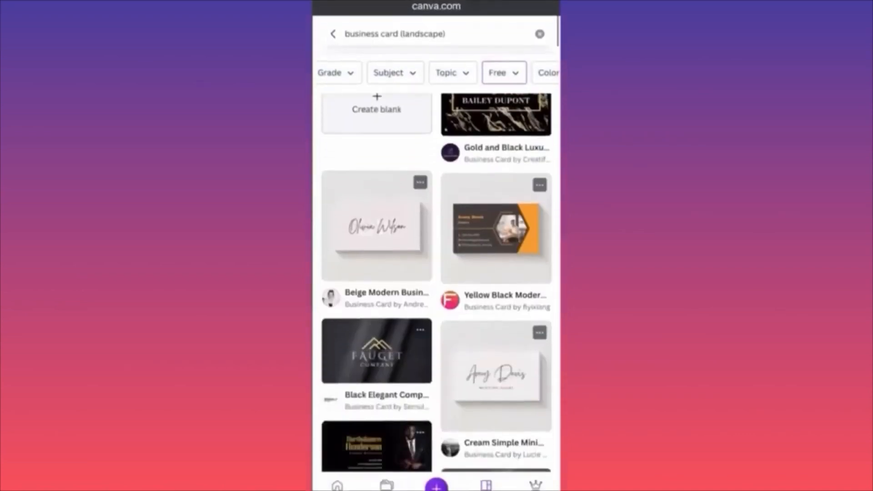
scroll(437, 282, down, 5)
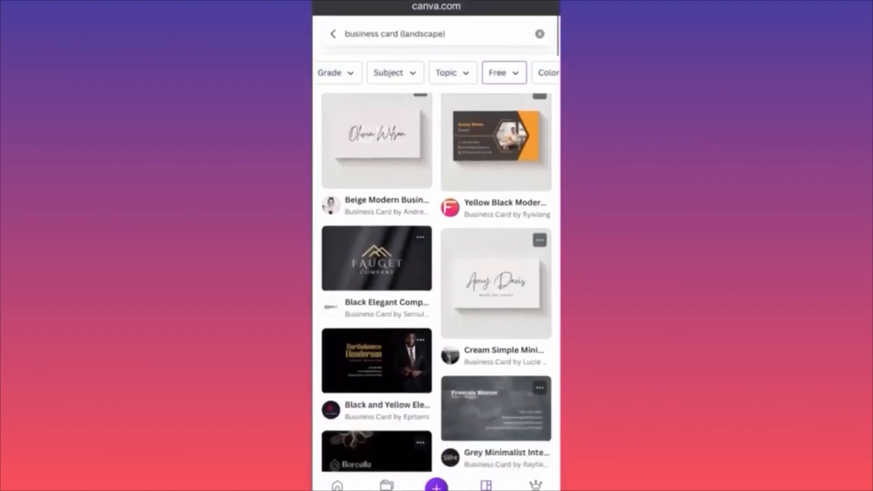
scroll(436, 282, down, 3)
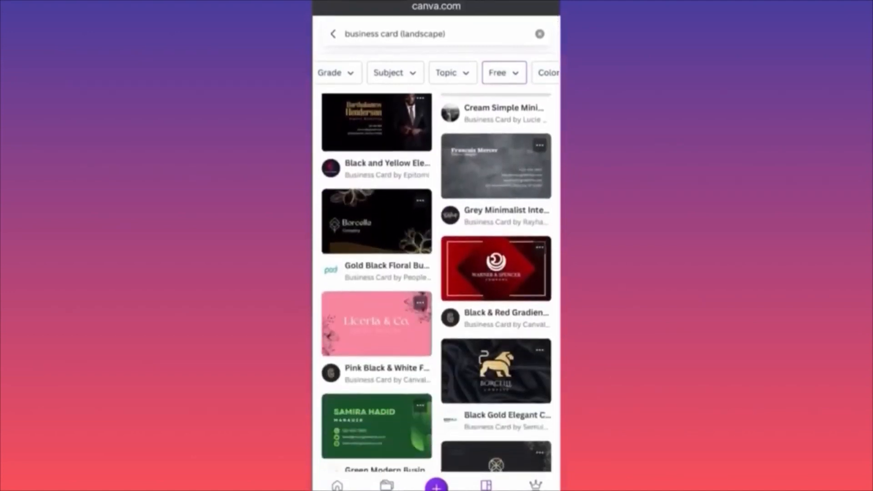
scroll(437, 282, down, 2)
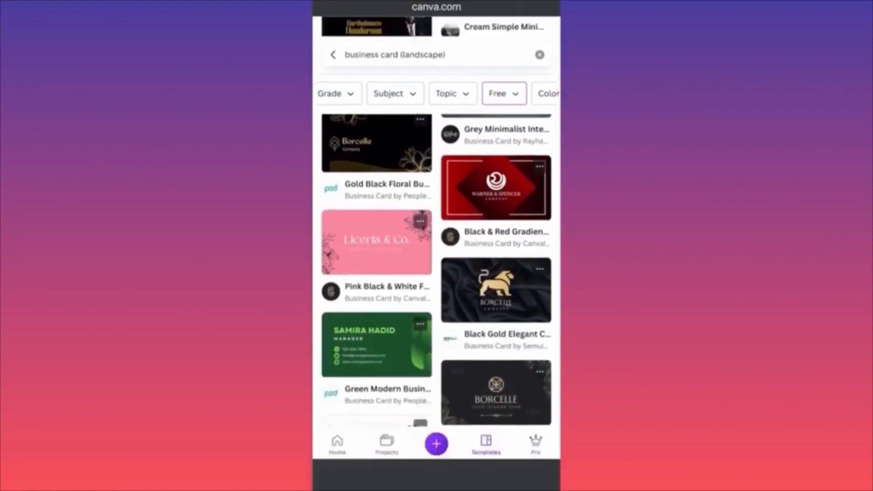
click(496, 187)
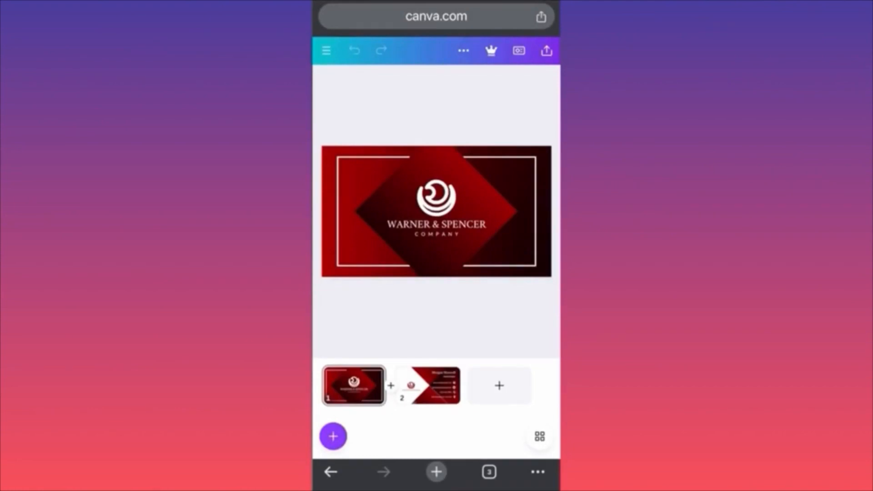
Inspect the card's front frame, logo and text, view the back page, and return to the front.
click(337, 213)
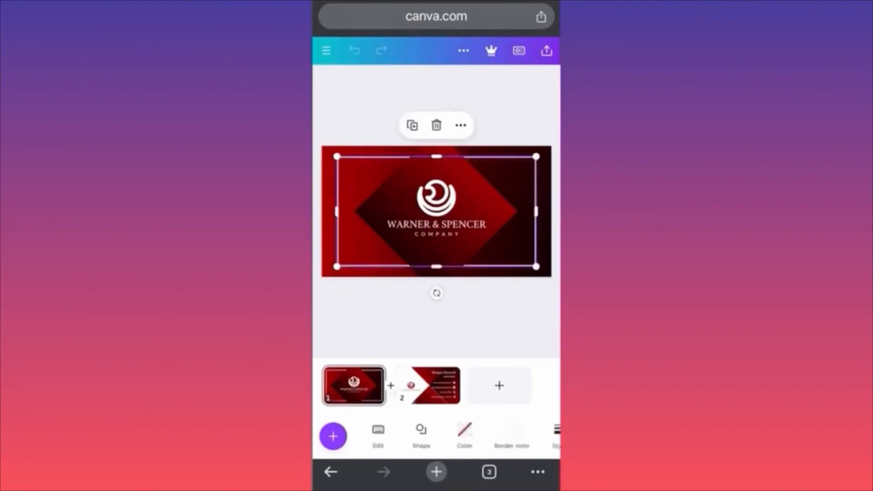
click(437, 197)
click(437, 234)
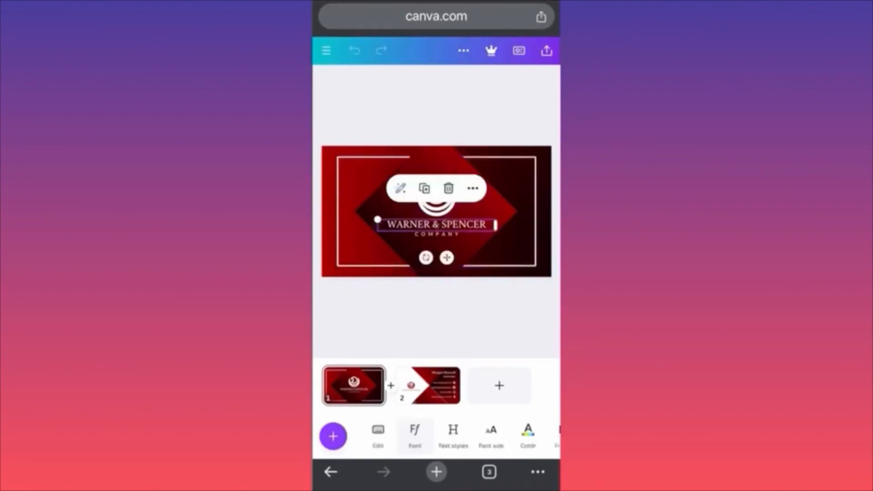
click(337, 212)
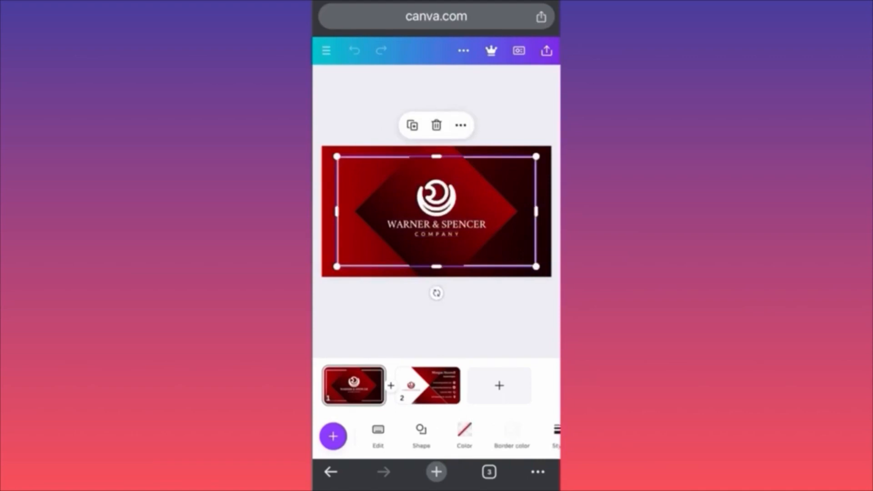
click(427, 386)
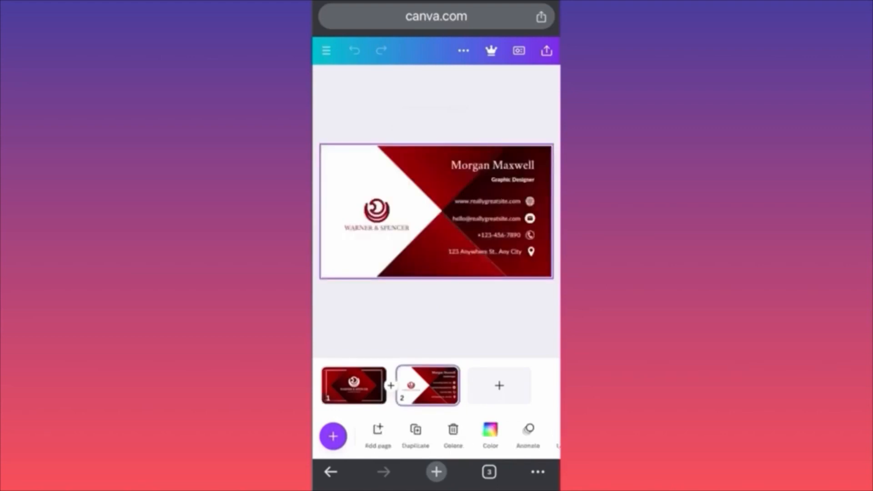
click(354, 385)
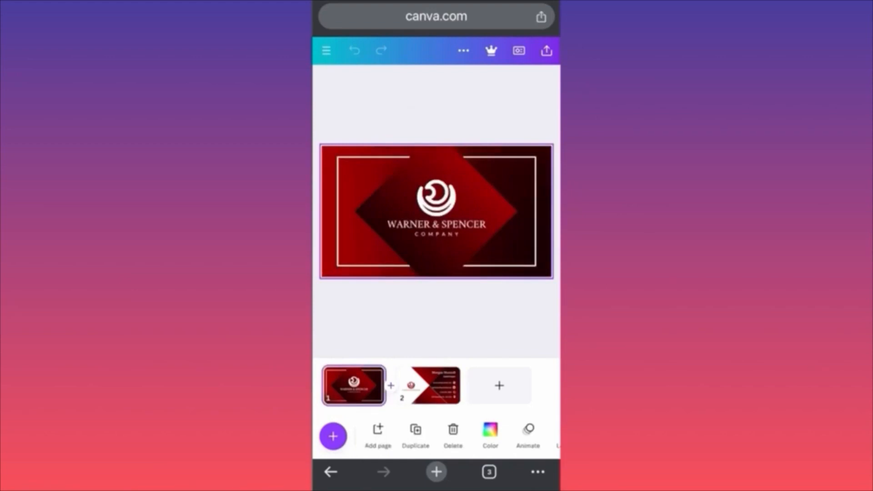
Recolour the front logo from white to light orange and apply the change to all pages.
click(437, 197)
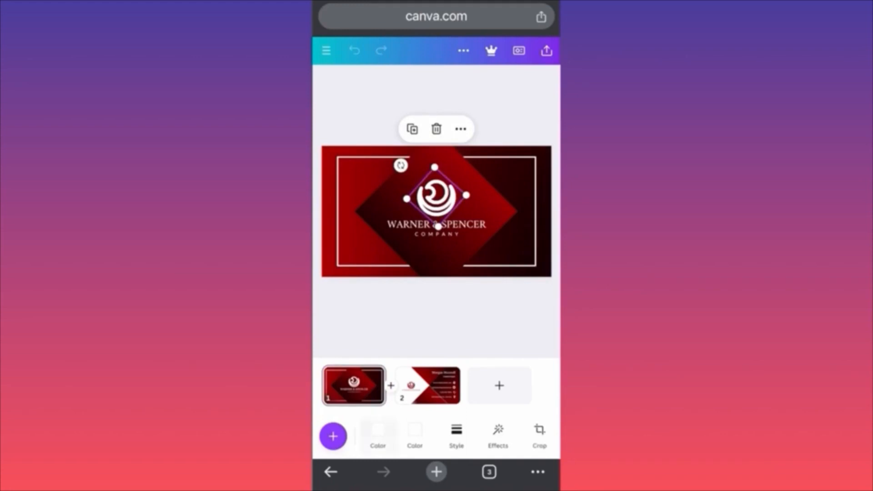
click(378, 435)
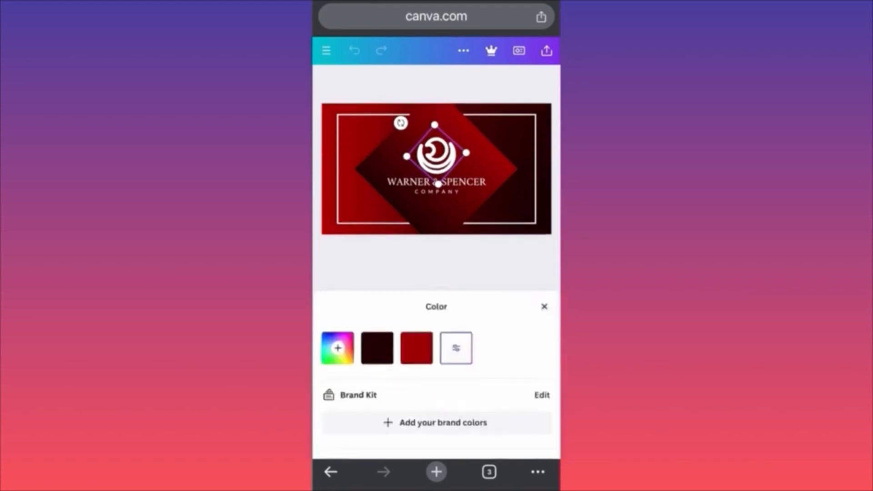
scroll(436, 386, down, 10)
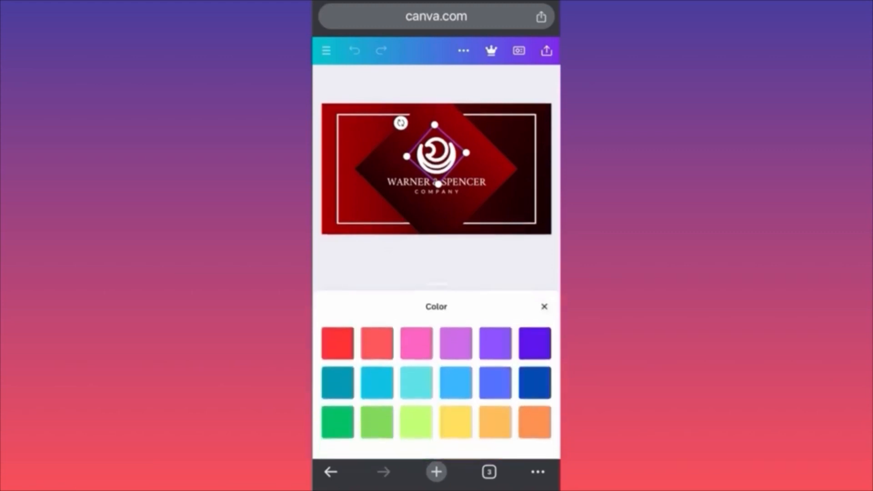
click(456, 433)
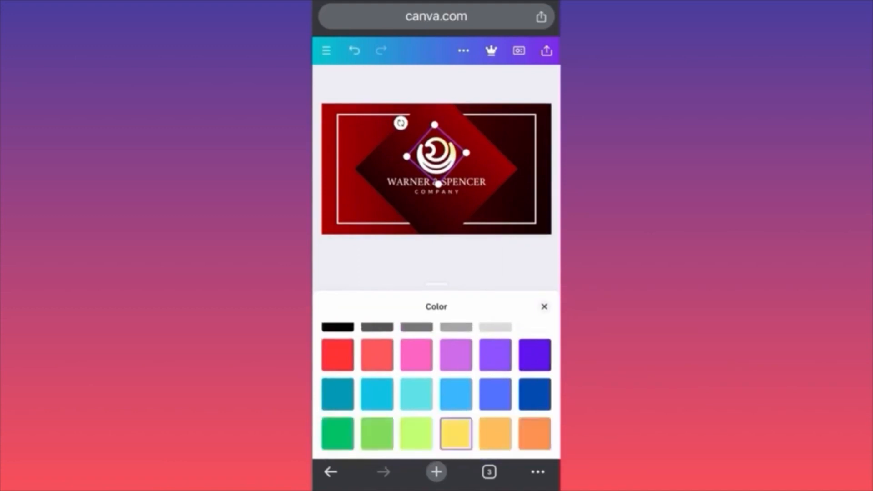
click(495, 433)
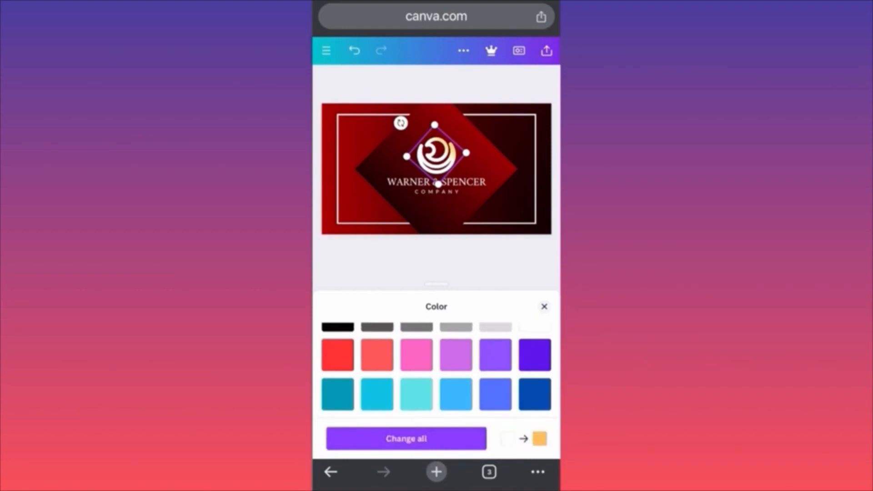
click(406, 438)
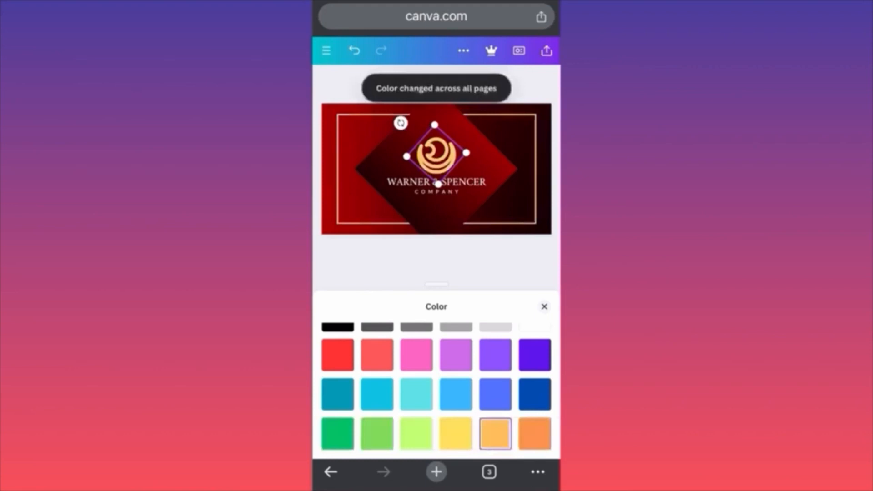
Try turquoise as the logo and frame colour across all pages.
click(456, 434)
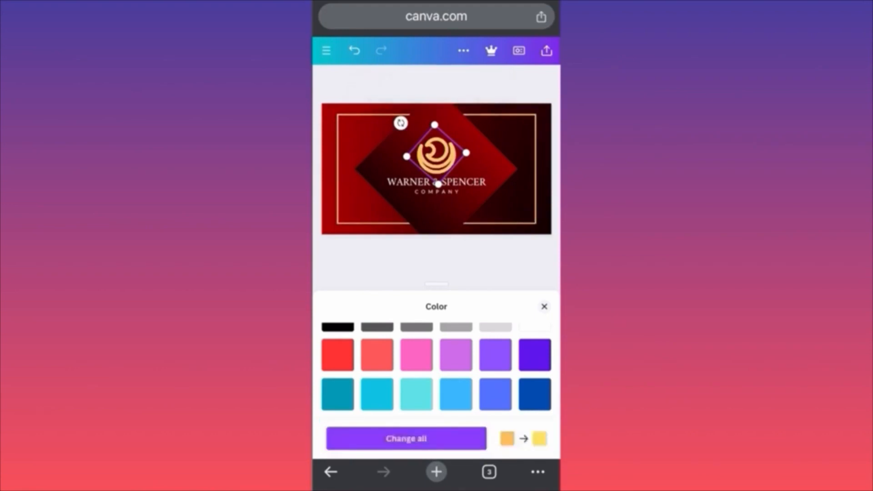
click(417, 395)
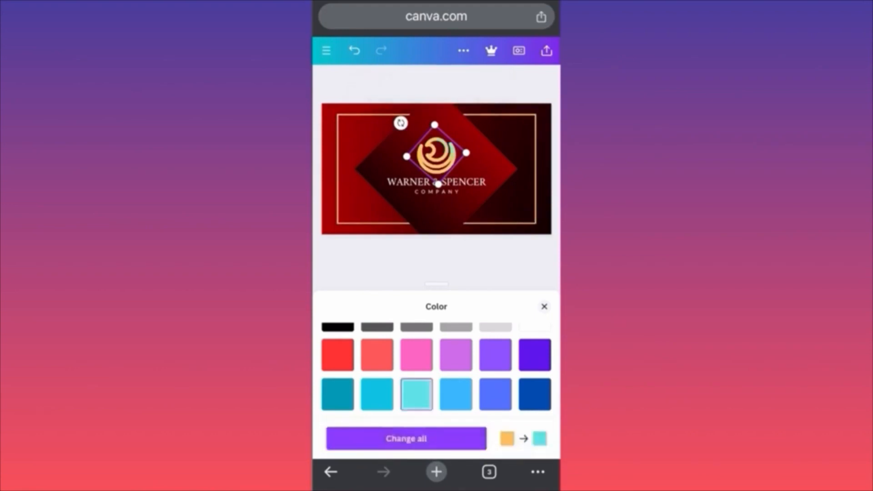
click(406, 438)
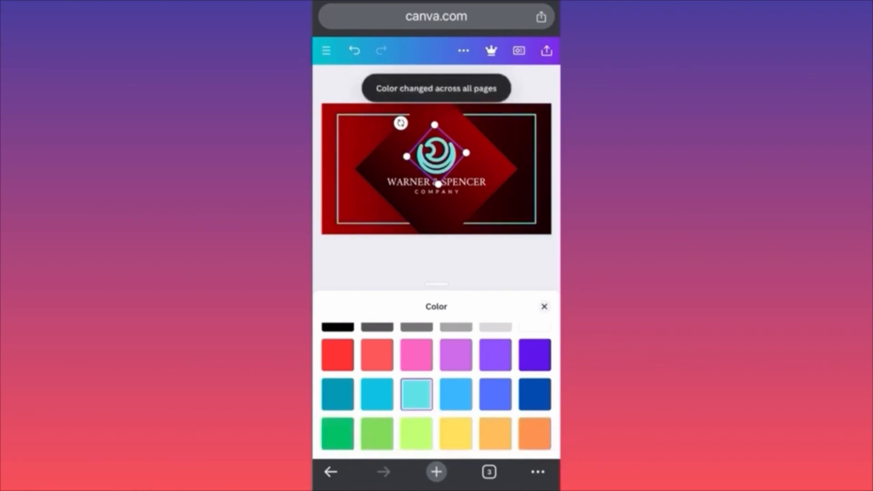
Change the logo and frame colour to green across all pages and check the back page.
click(337, 433)
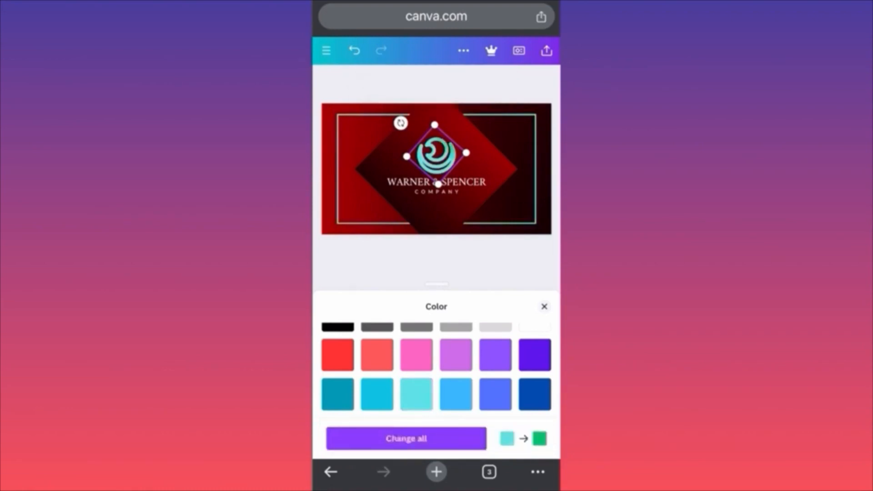
click(406, 439)
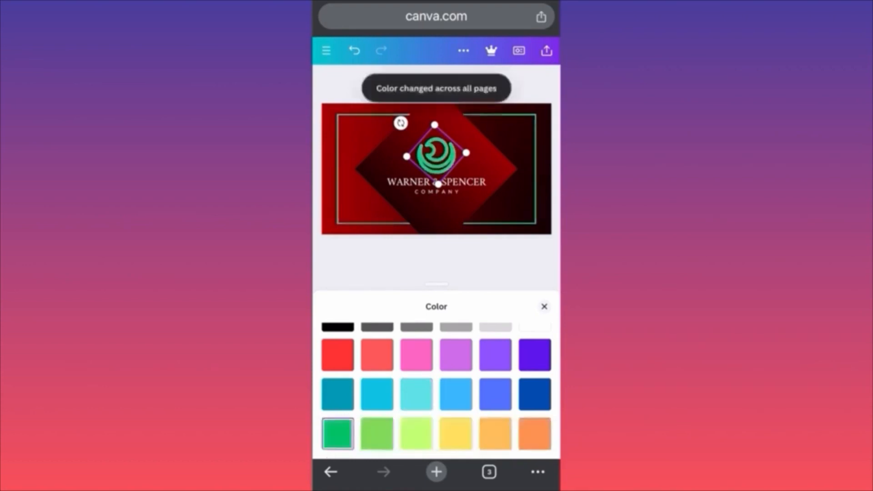
click(544, 306)
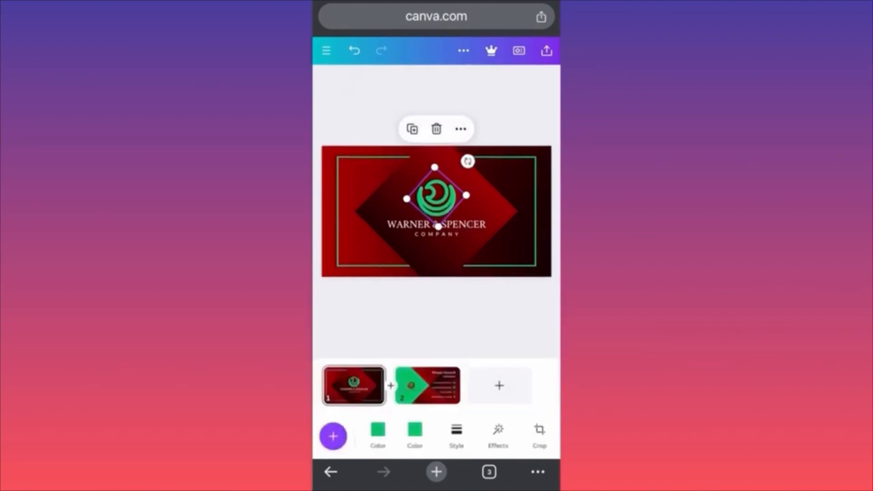
click(428, 385)
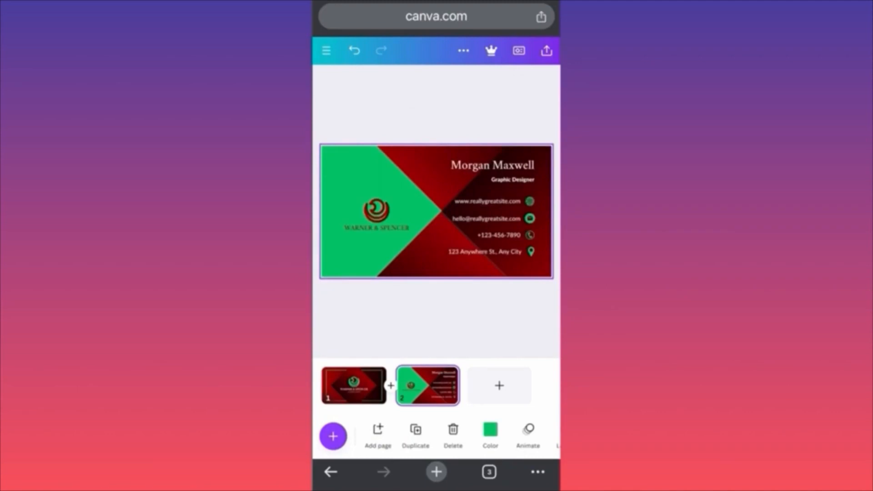
Recolour the WARNER & SPENCER text on the front page to yellow and apply the change to all pages.
click(353, 386)
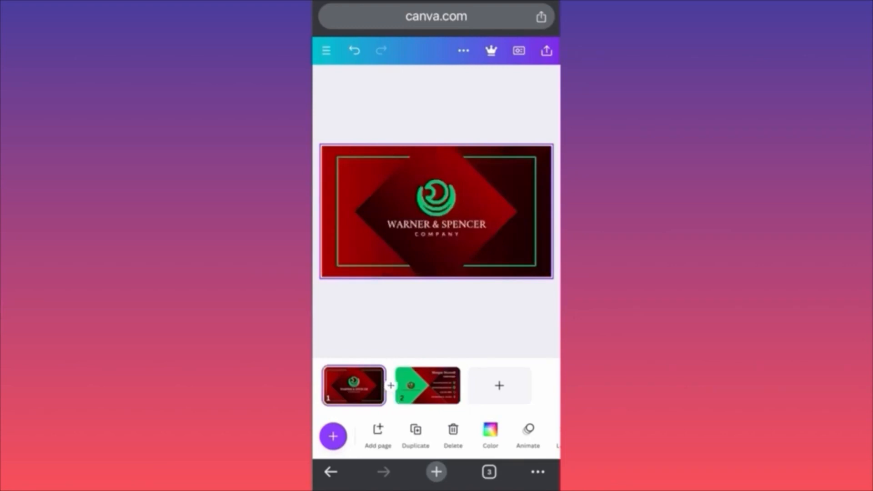
click(436, 224)
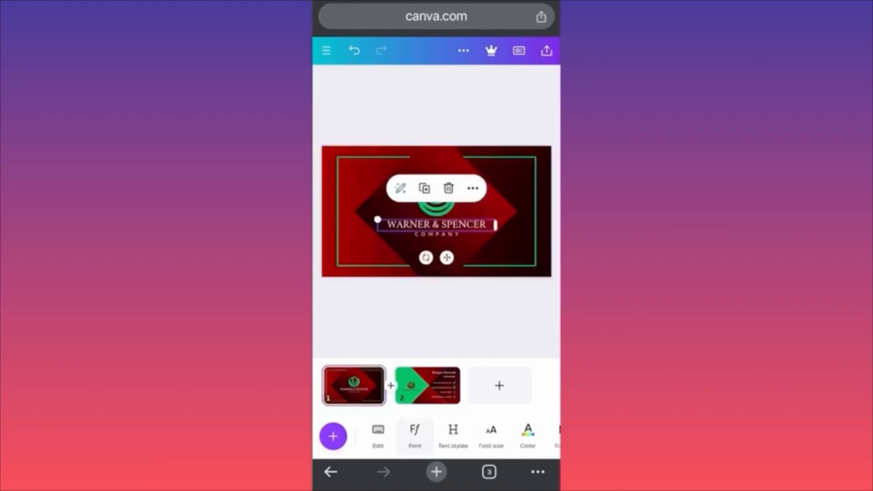
scroll(436, 436, right, 3)
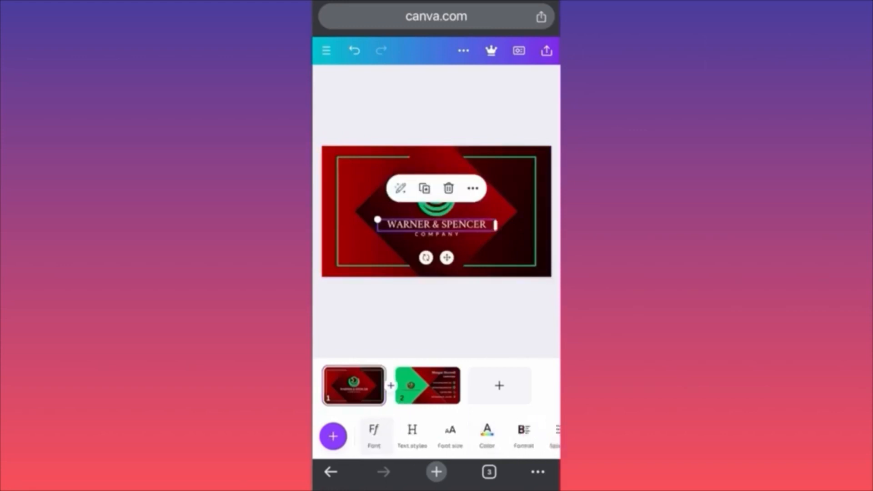
click(464, 436)
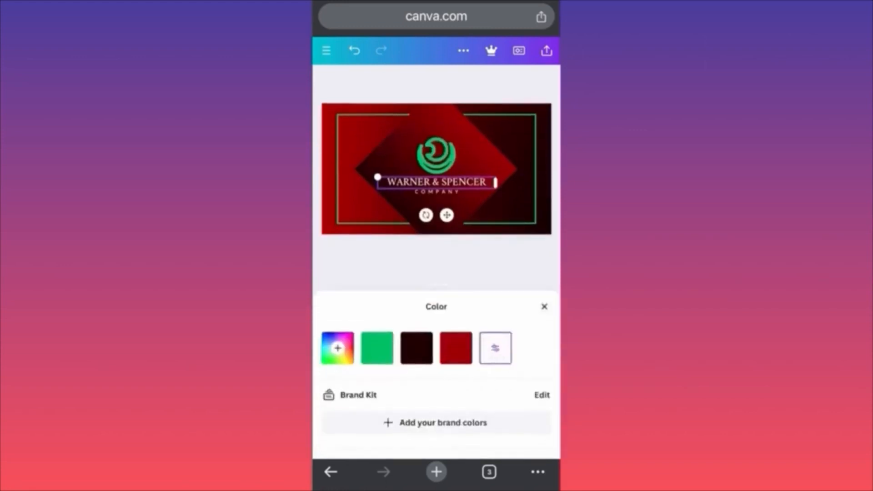
scroll(437, 391, down, 5)
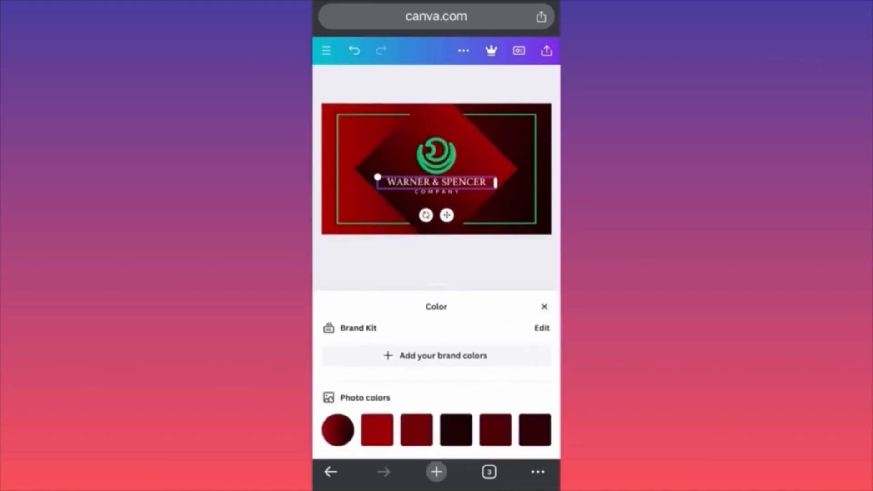
scroll(436, 391, down, 3)
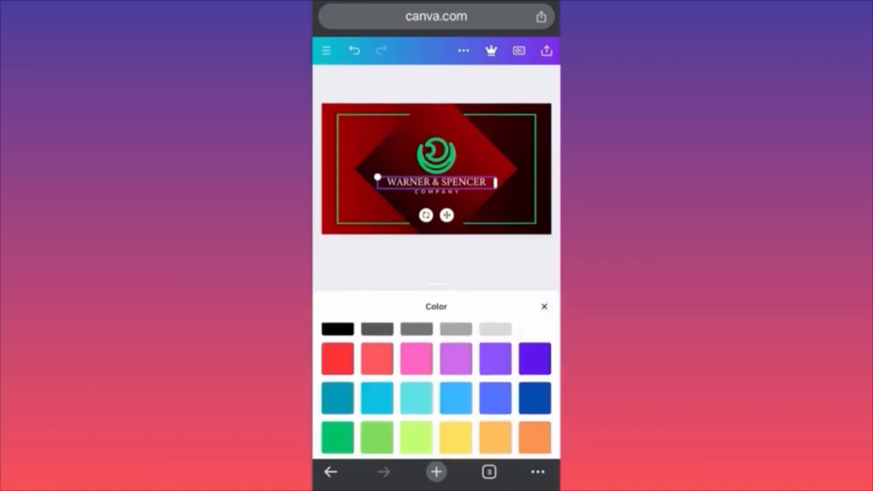
click(456, 434)
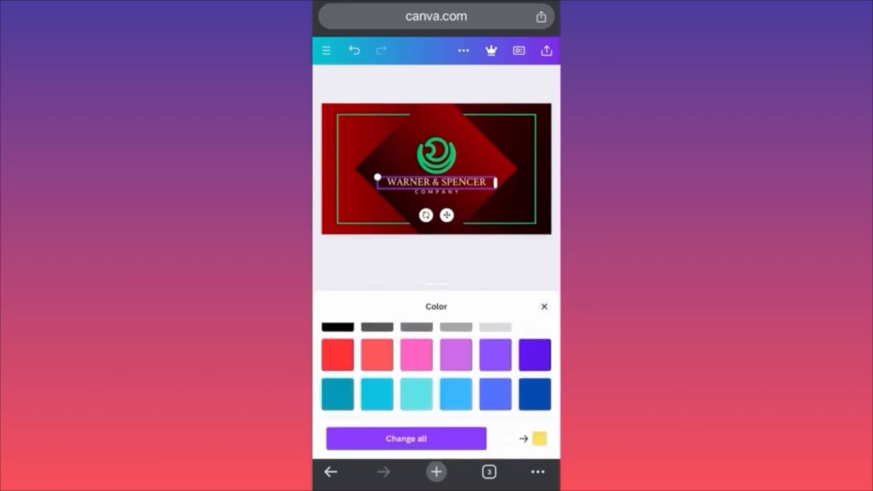
click(406, 438)
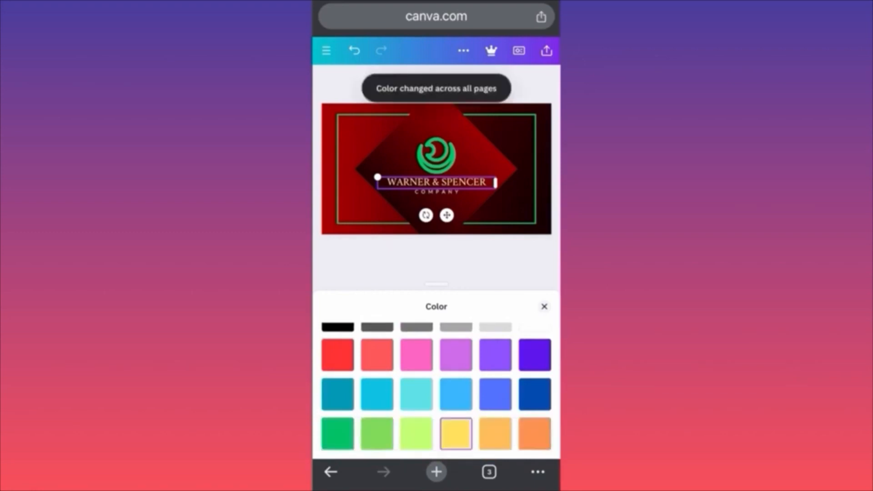
click(545, 307)
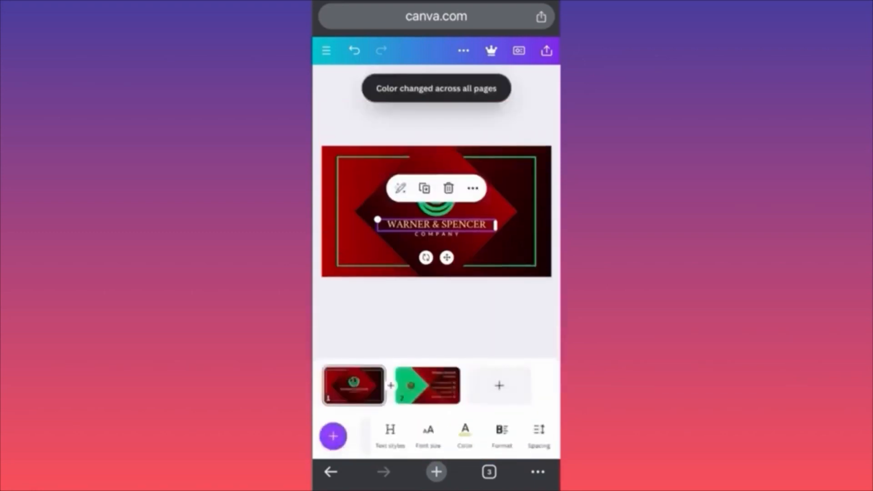
Recolour the green shape behind the logo on the back page to white and apply the change to all pages.
click(427, 386)
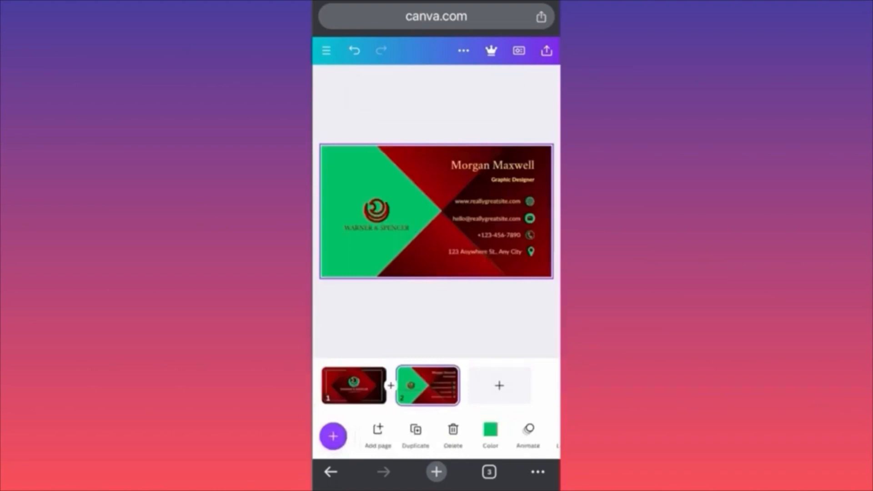
click(363, 182)
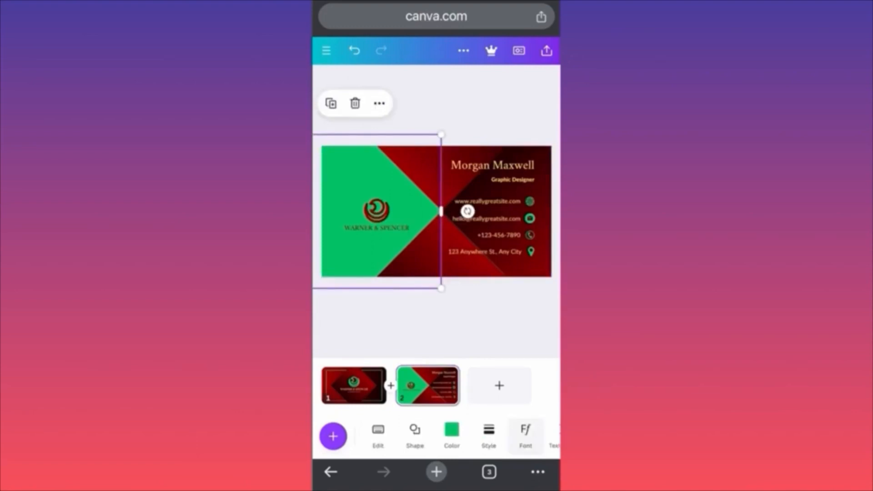
click(451, 435)
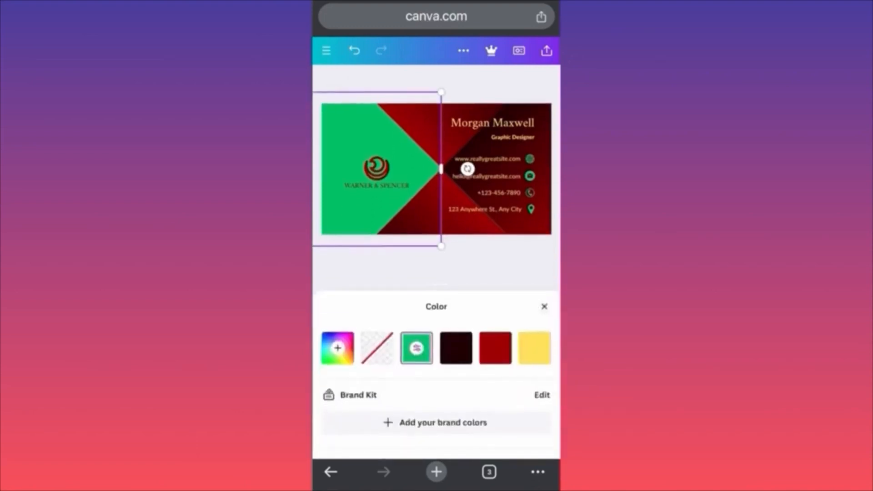
scroll(435, 394, down, 5)
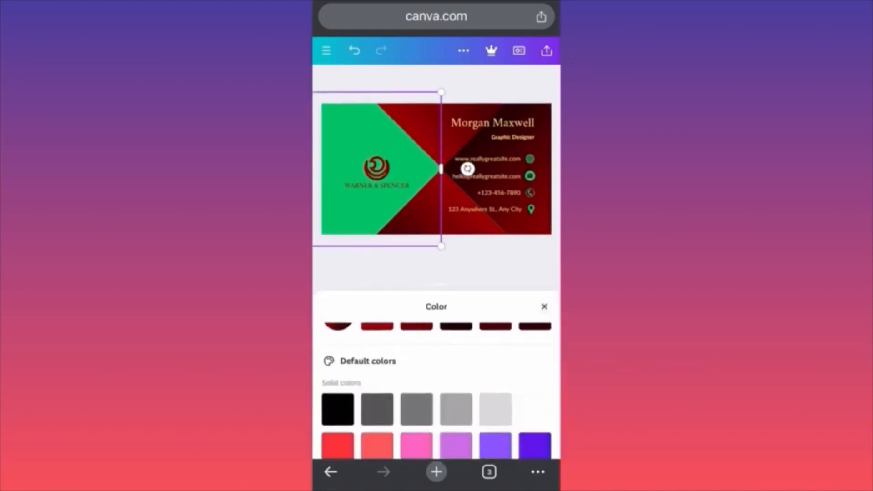
scroll(435, 394, down, 2)
click(456, 364)
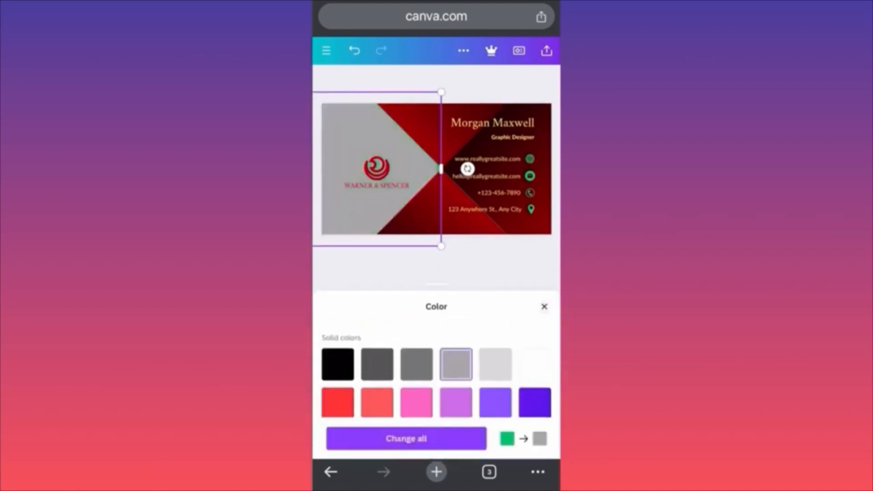
click(496, 364)
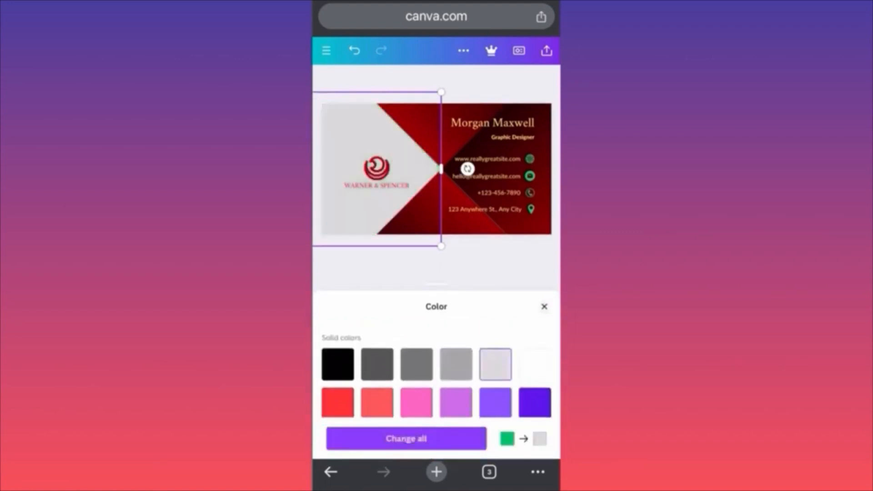
click(535, 364)
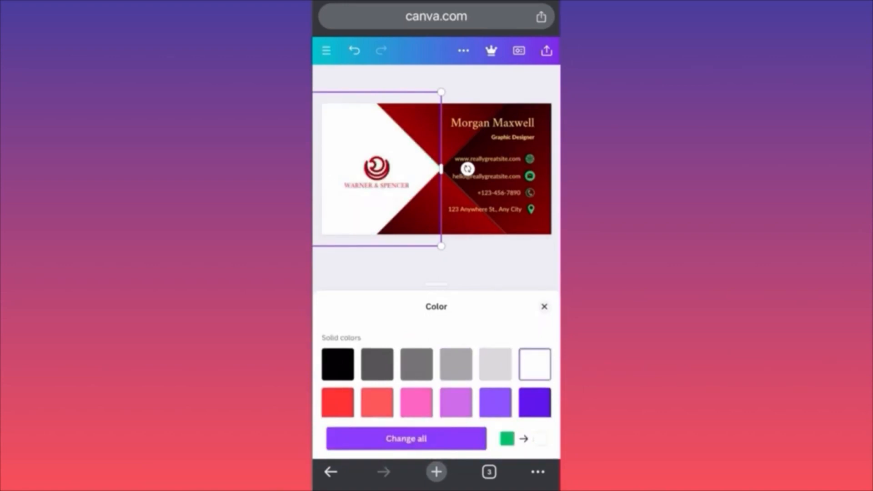
click(406, 439)
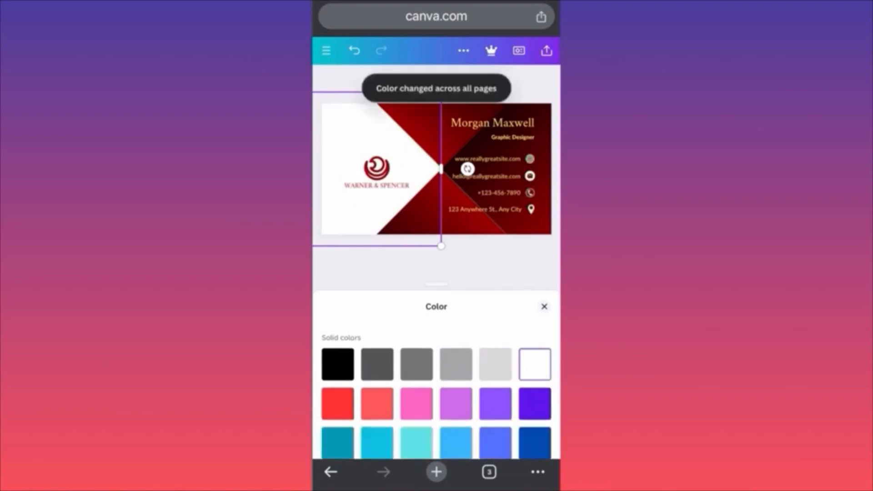
click(544, 307)
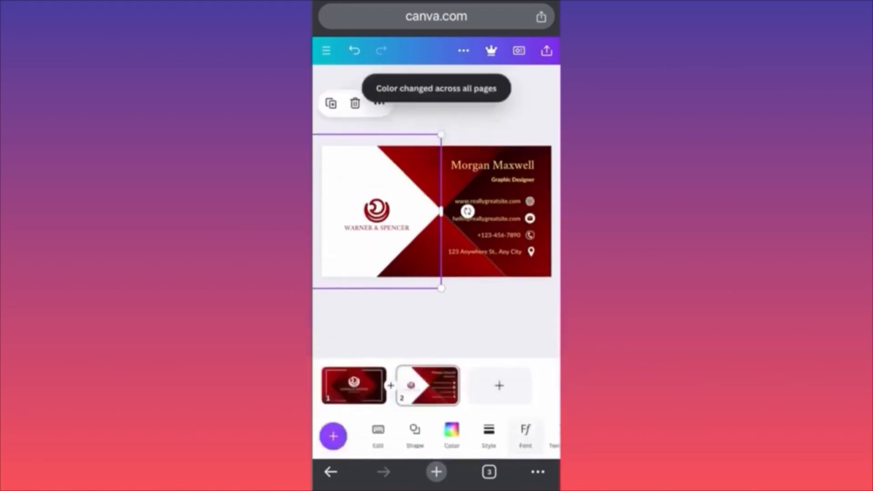
Try white in place of red in the front page diamond's gradient.
click(354, 386)
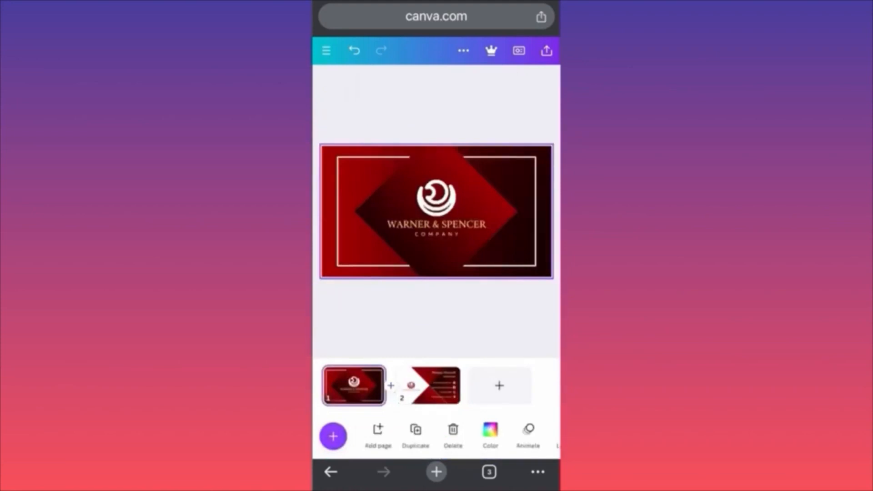
click(477, 200)
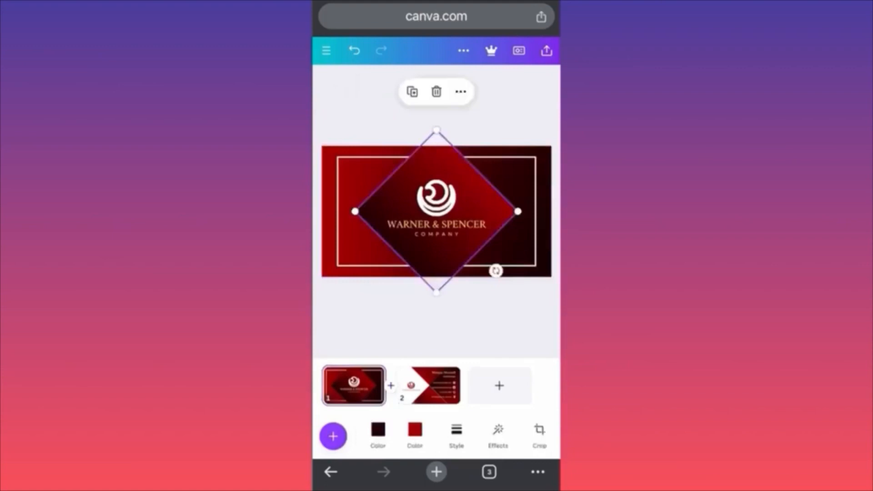
click(415, 429)
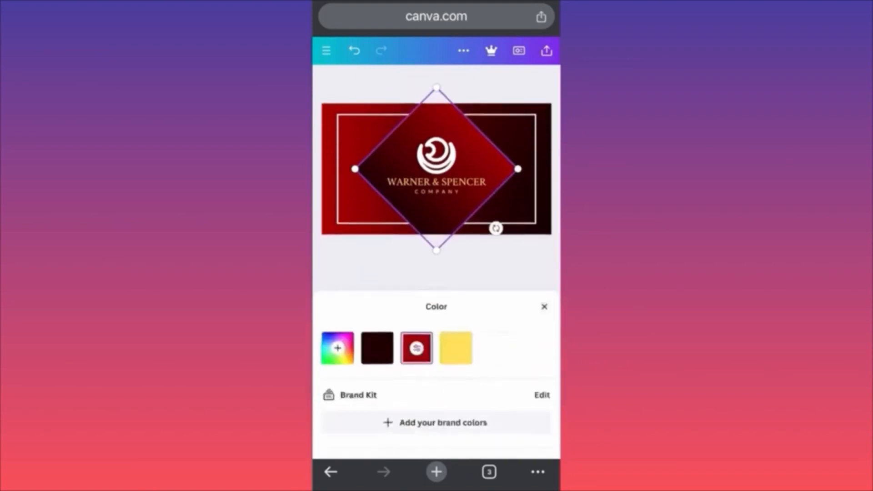
click(495, 348)
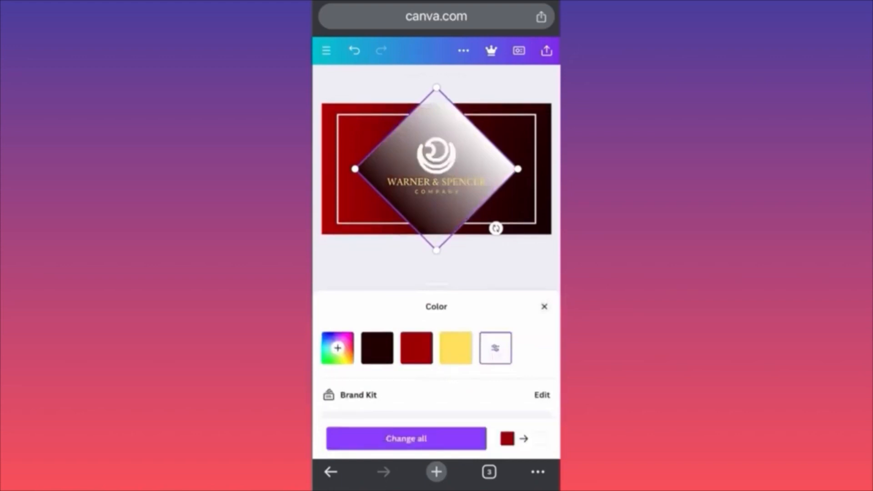
Set the diamond's lighter gradient colour to medium grey from the default solid colours and apply the change to all pages.
scroll(437, 391, down, 3)
scroll(436, 391, down, 1)
scroll(437, 391, up, 1)
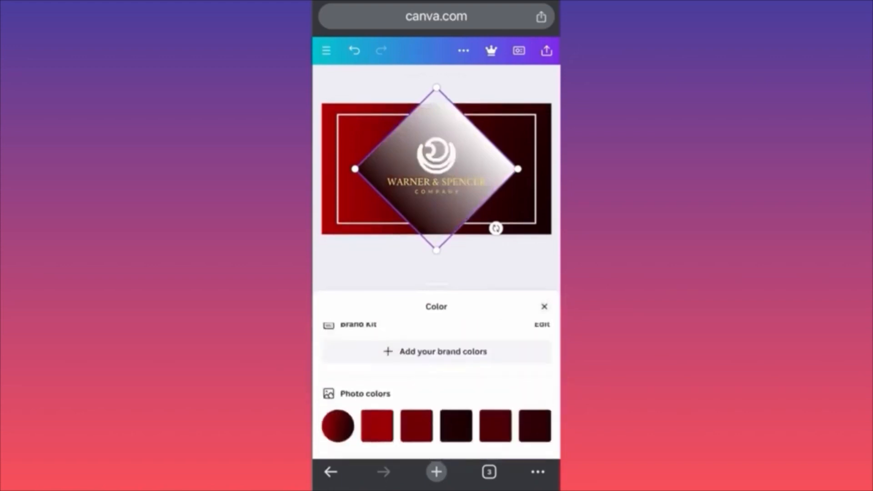
scroll(436, 391, up, 3)
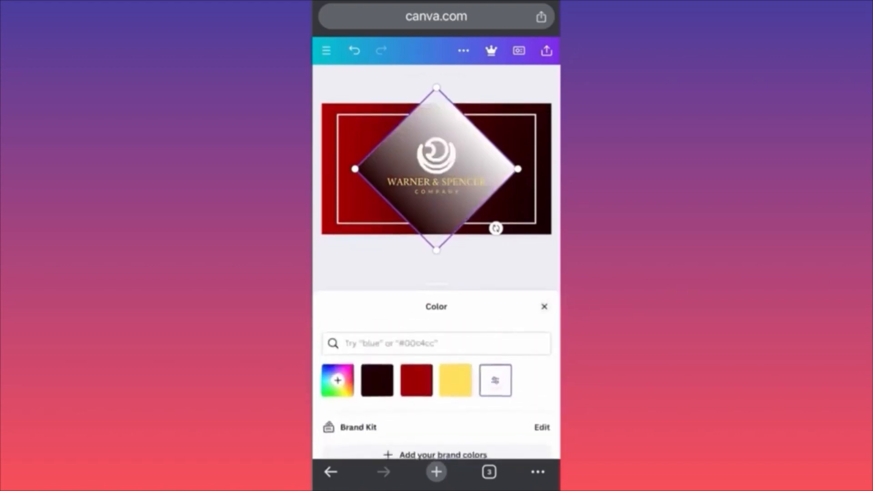
scroll(436, 391, down, 3)
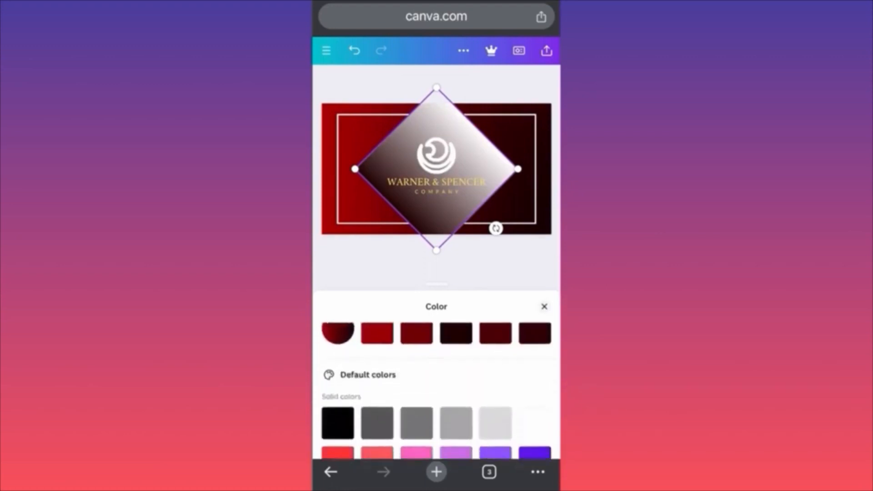
scroll(437, 391, down, 2)
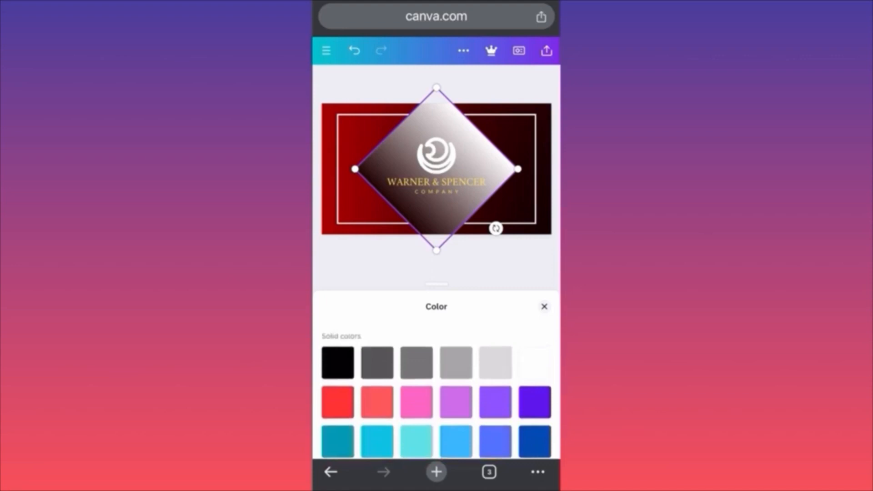
scroll(436, 391, down, 2)
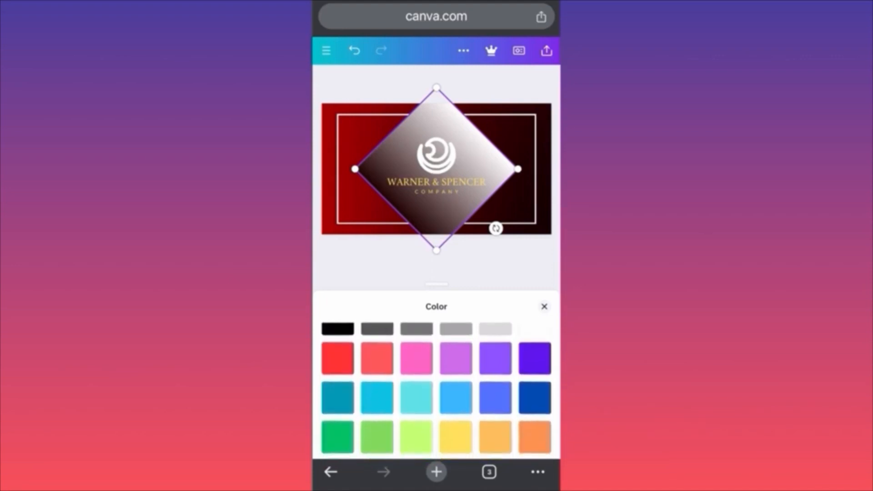
scroll(437, 391, up, 2)
click(417, 382)
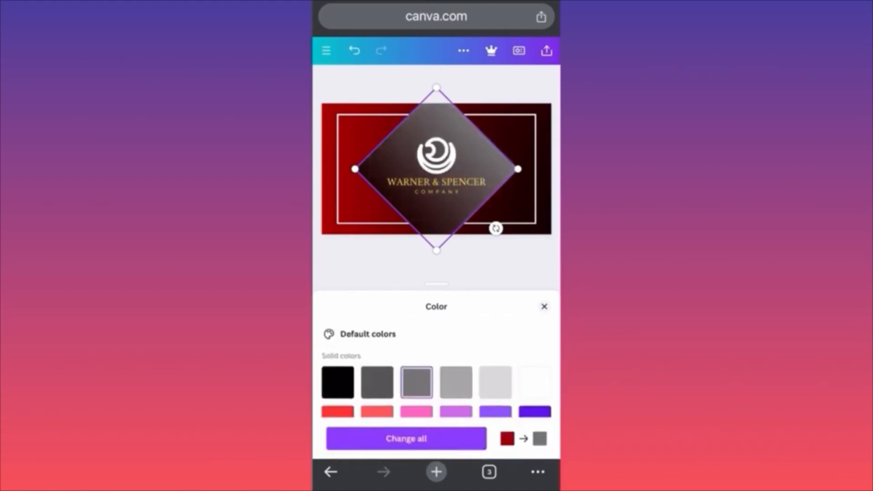
click(406, 439)
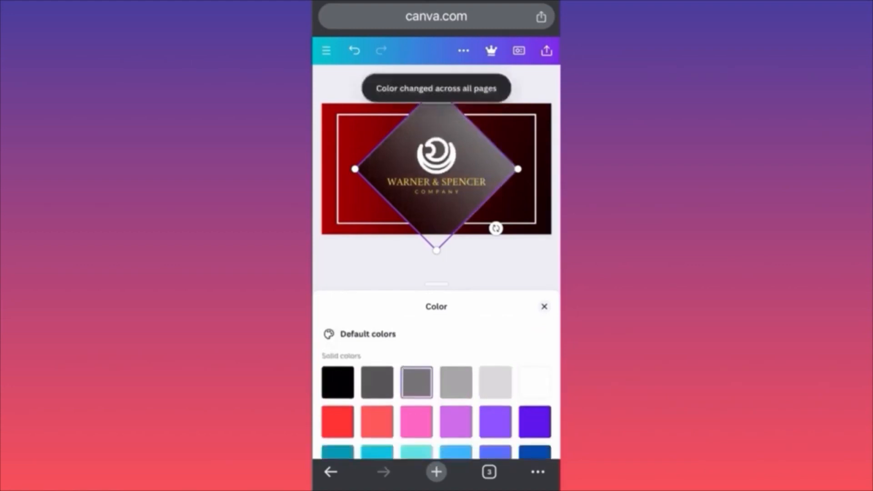
click(544, 307)
Check the recoloured back page, return to the front page and open the design's sharing options.
click(429, 385)
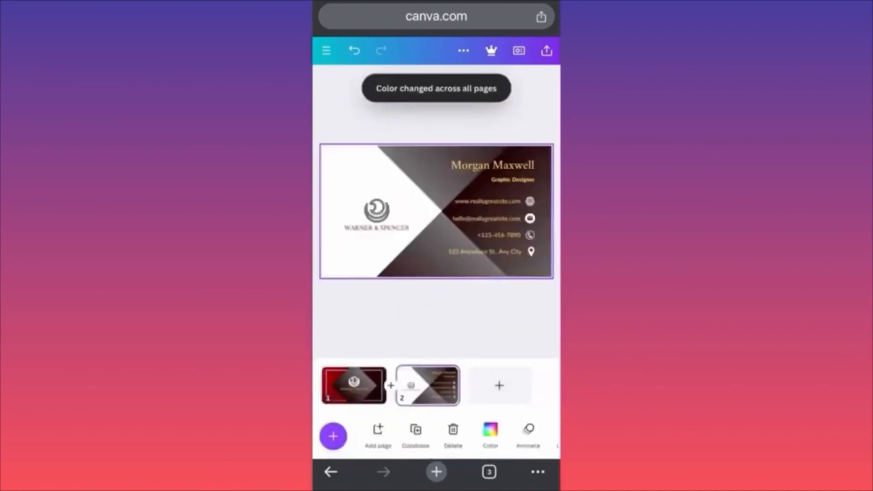
click(354, 386)
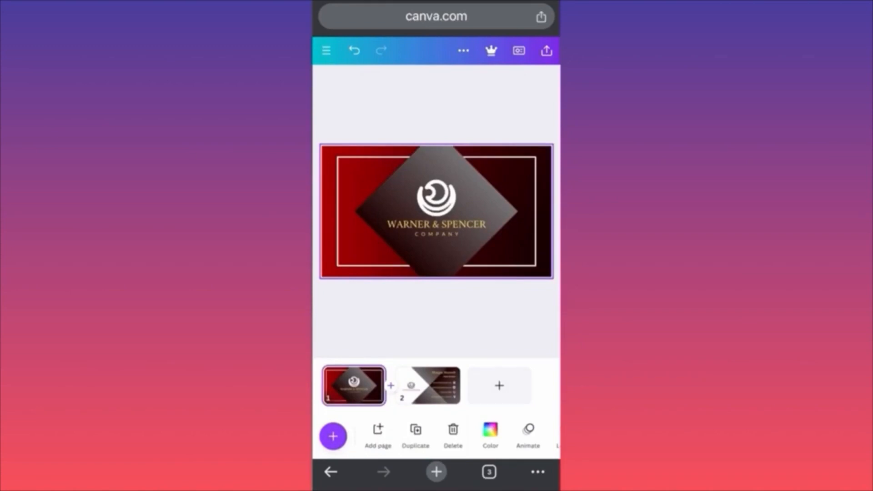
click(546, 50)
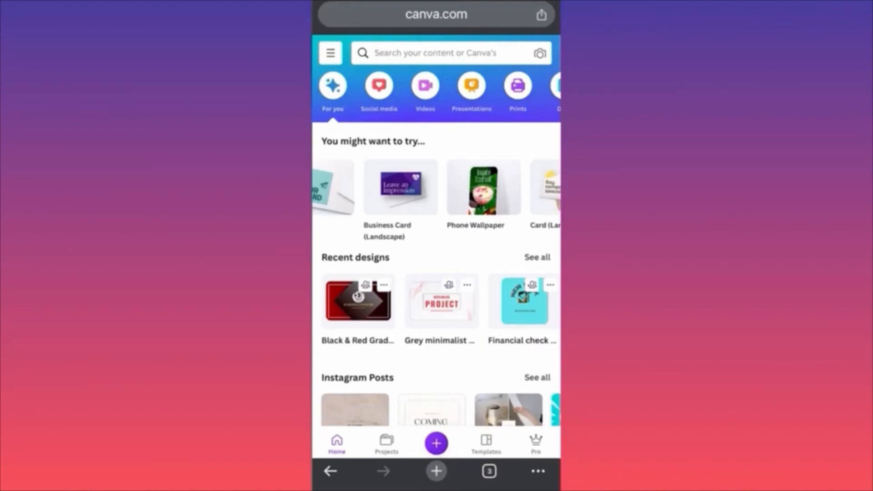
Browse the suggested design types on the home page and open the Phone Wallpaper templates.
scroll(436, 187, left, 5)
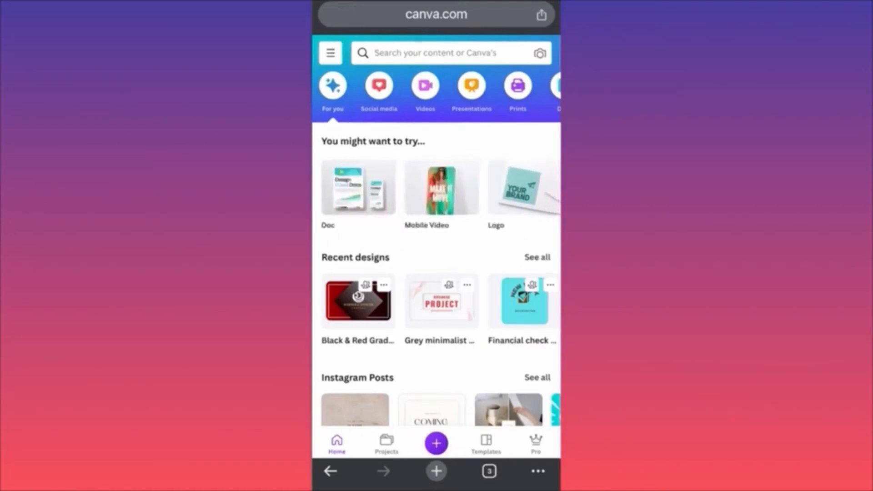
scroll(436, 187, right, 5)
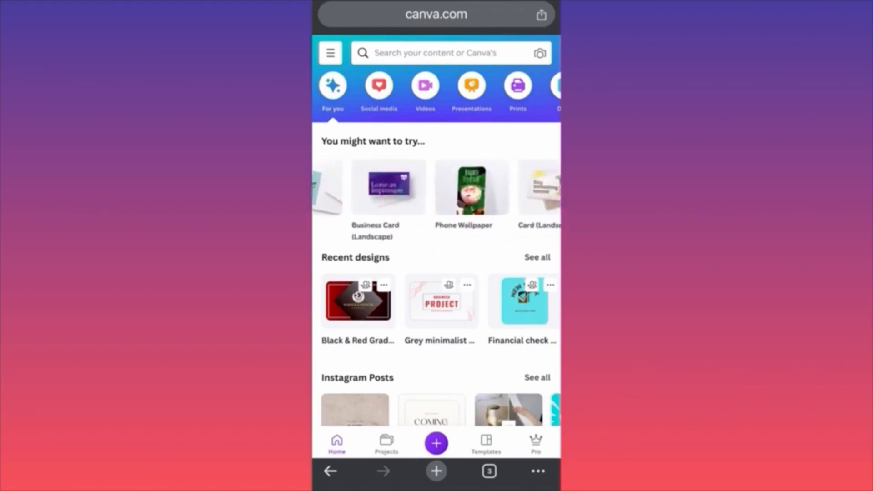
scroll(436, 188, right, 2)
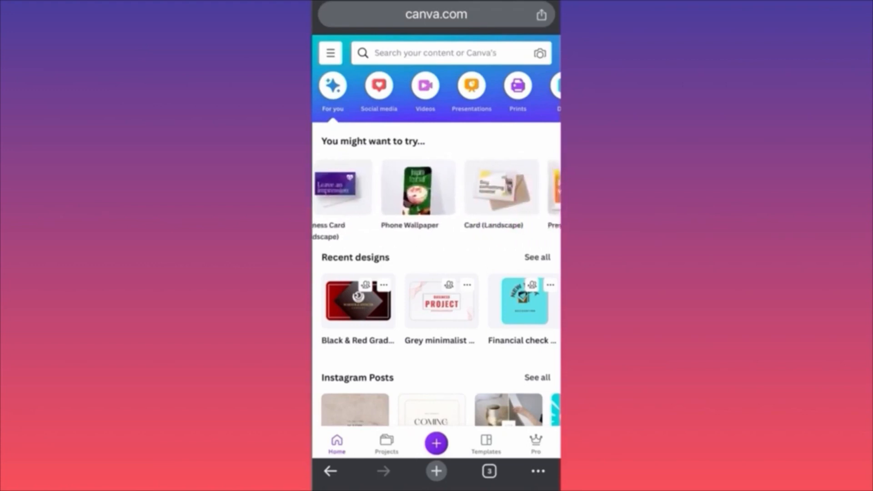
click(417, 191)
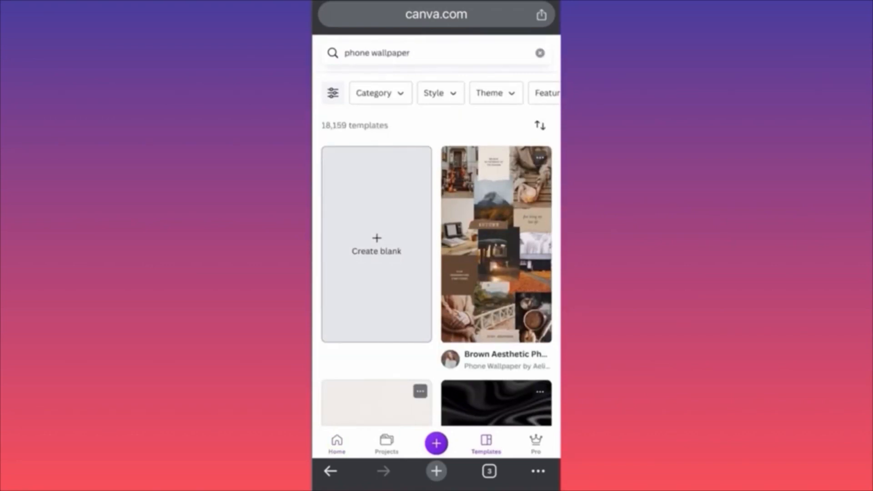
Filter the phone wallpaper templates by the Creative style.
click(440, 93)
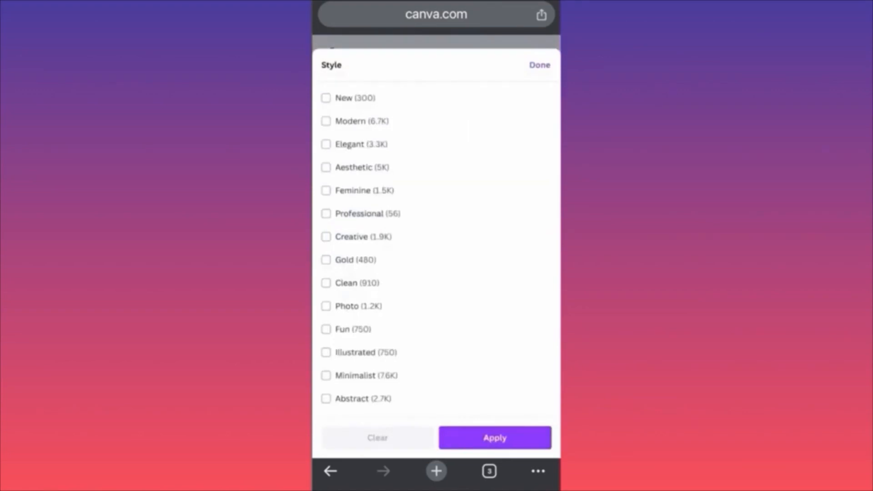
click(326, 236)
click(494, 437)
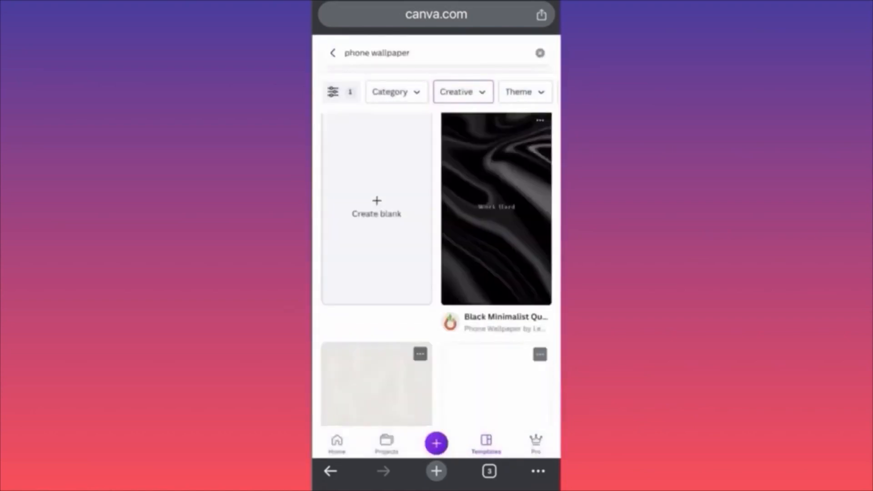
Narrow the phone wallpaper templates to the Earth and Space Science topic.
scroll(436, 92, right, 5)
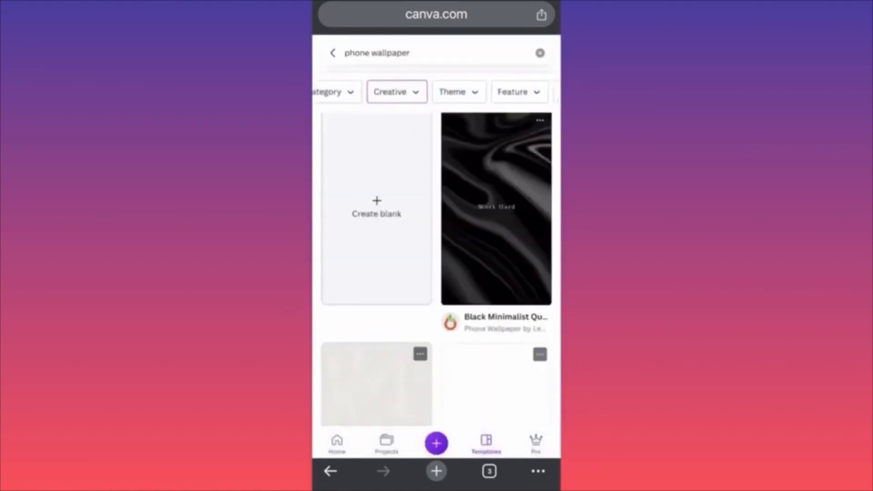
scroll(437, 92, right, 3)
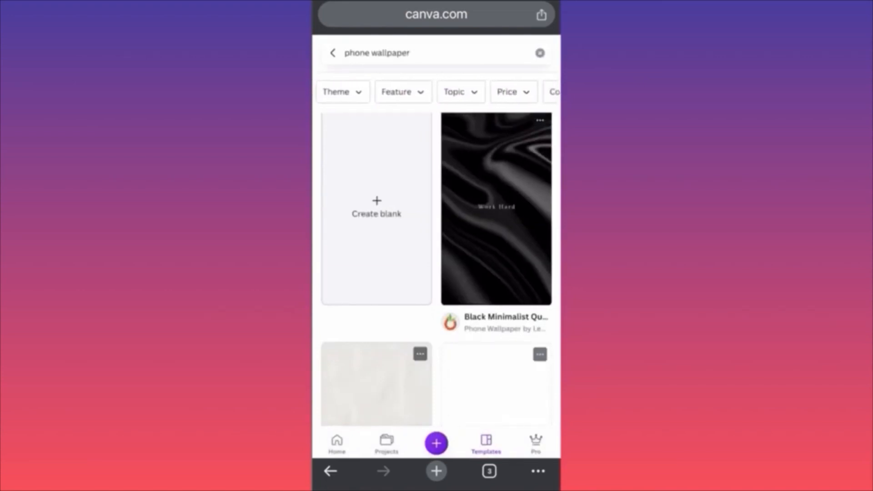
click(421, 92)
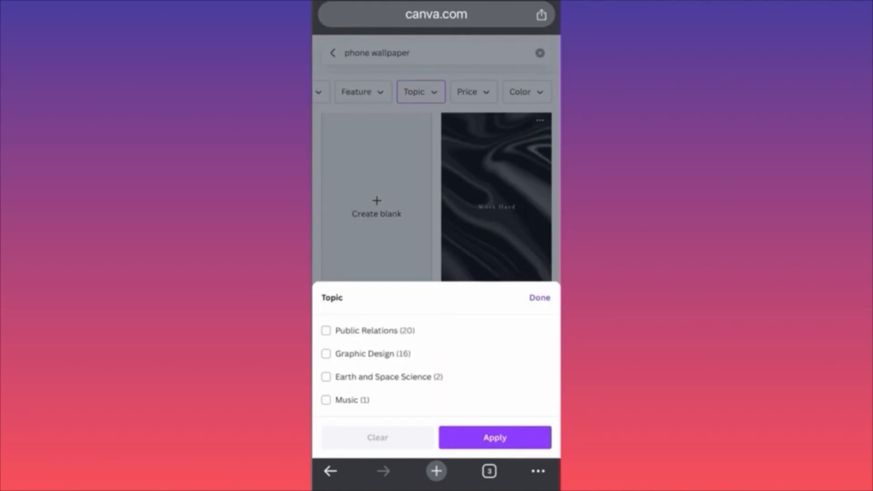
scroll(437, 364, down, 3)
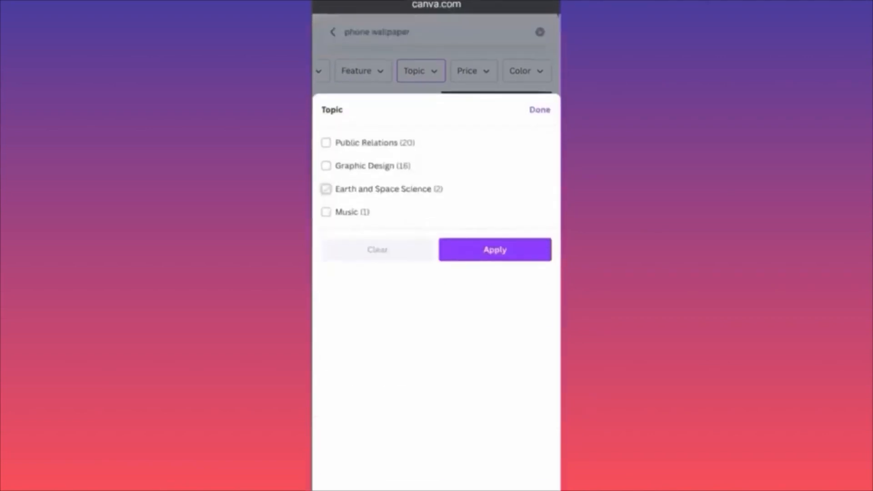
click(326, 402)
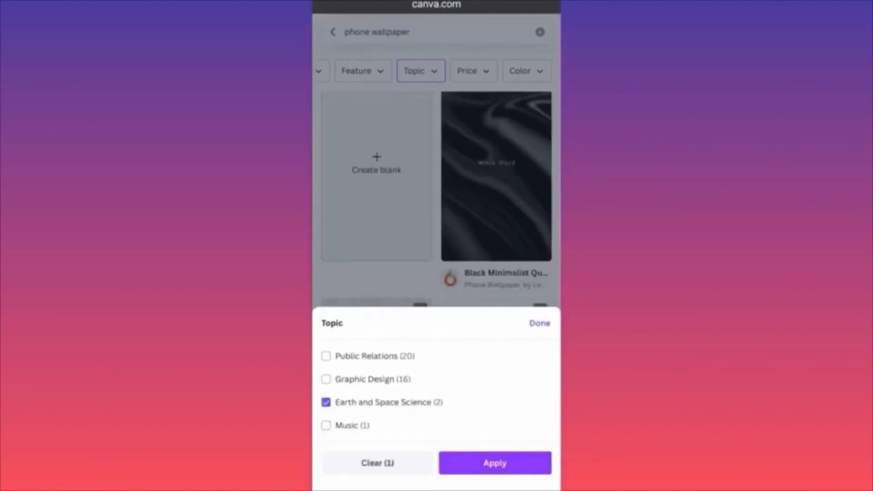
click(495, 463)
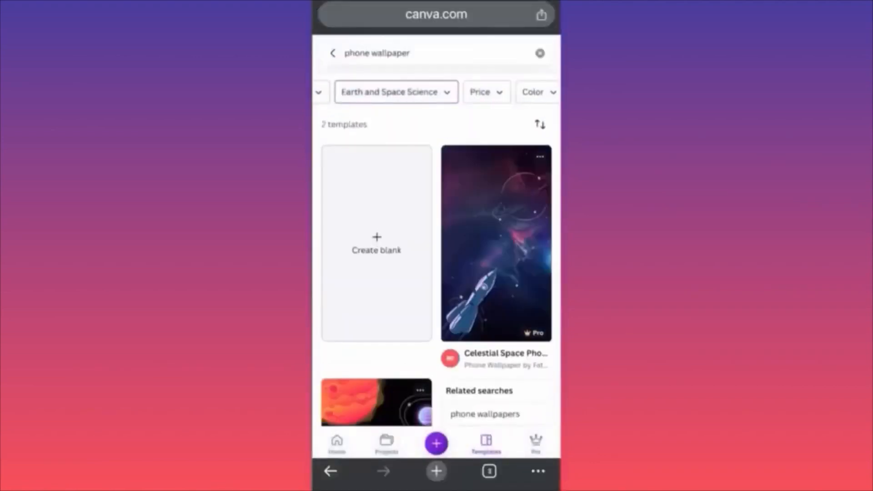
Look over the space-themed phone wallpaper templates and clear the Earth and Space Science topic filter.
scroll(436, 272, down, 3)
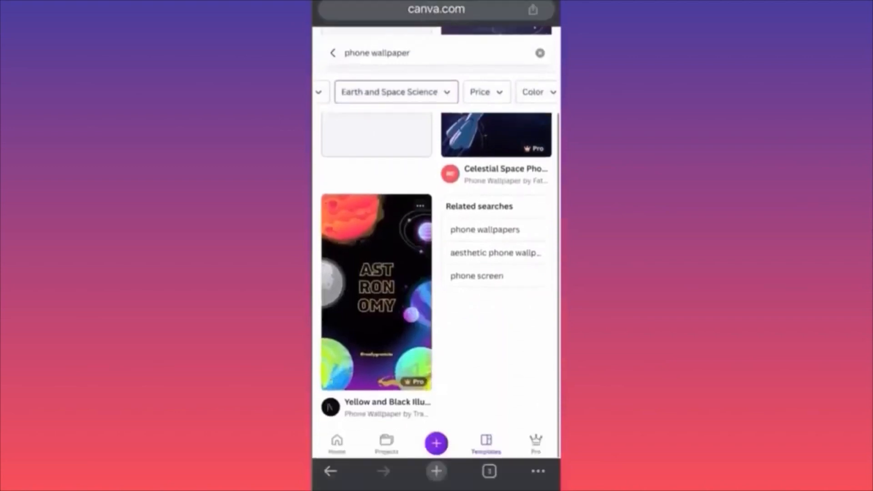
scroll(437, 273, up, 2)
click(396, 92)
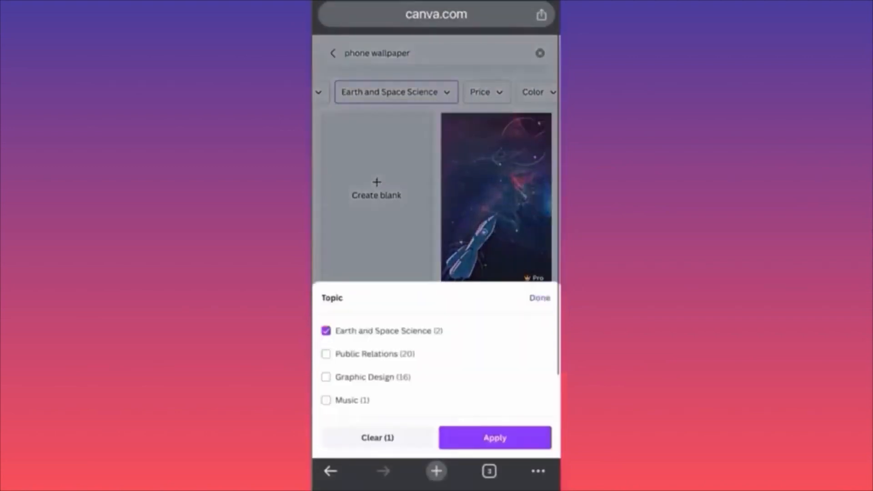
click(377, 438)
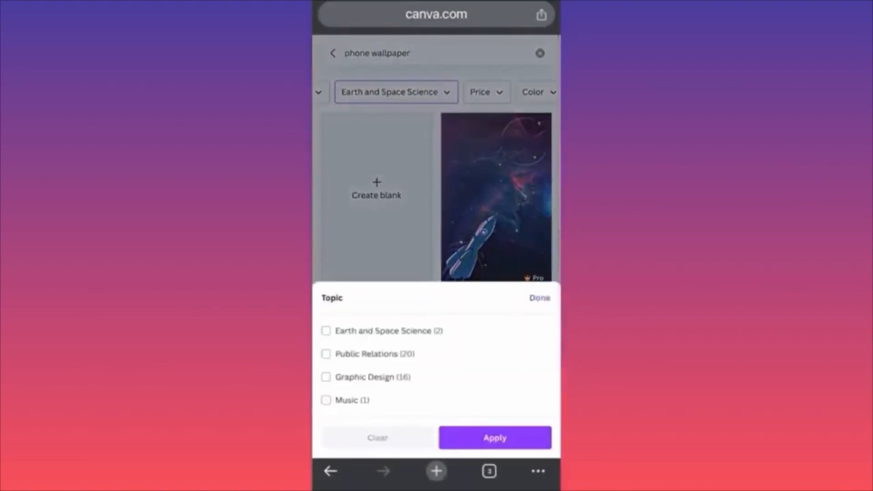
click(495, 437)
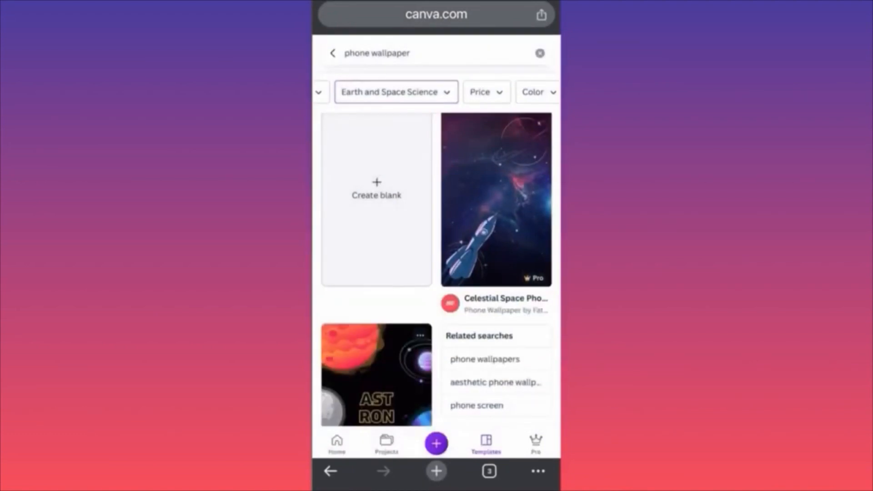
Filter the phone wallpaper templates by the Free price option.
scroll(436, 92, right, 1)
click(473, 92)
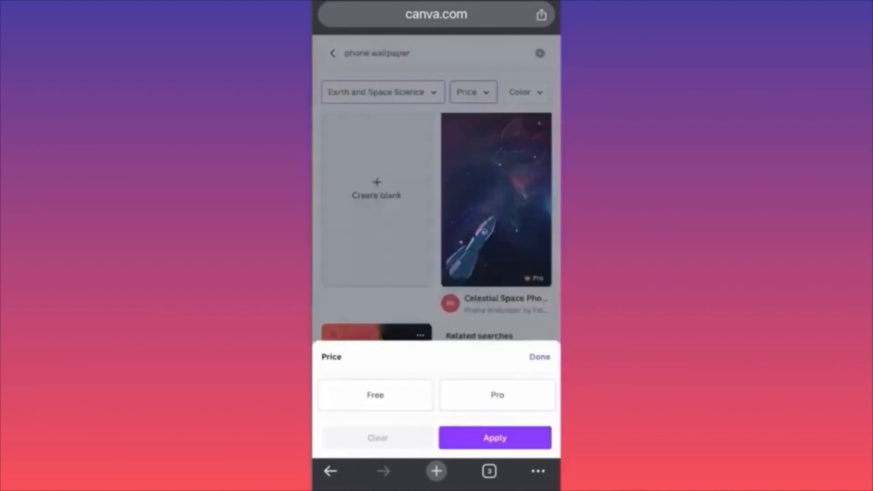
click(375, 395)
click(495, 437)
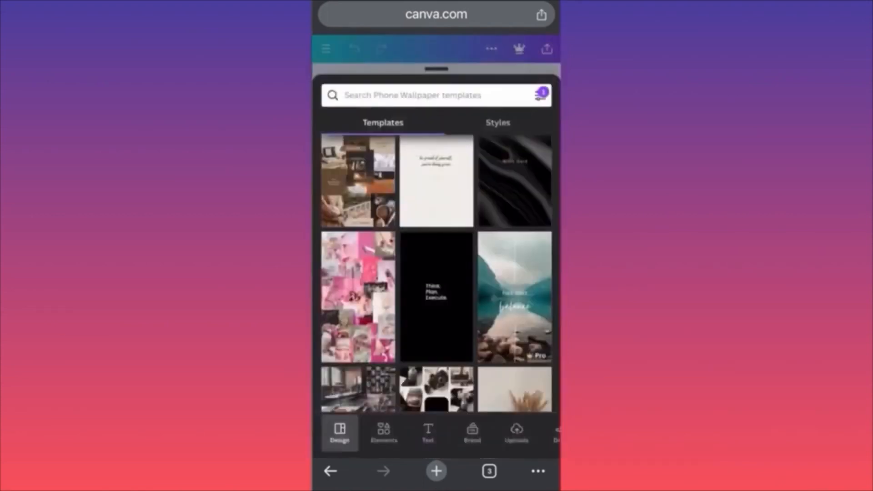
Apply the photo collage template reading "What do you dream about?" to the wallpaper and select several of its photos one by one.
scroll(437, 273, down, 8)
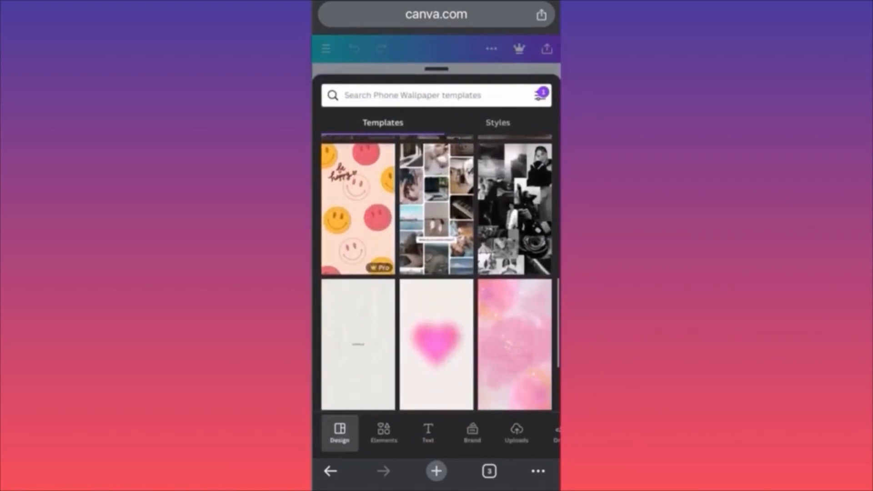
click(436, 209)
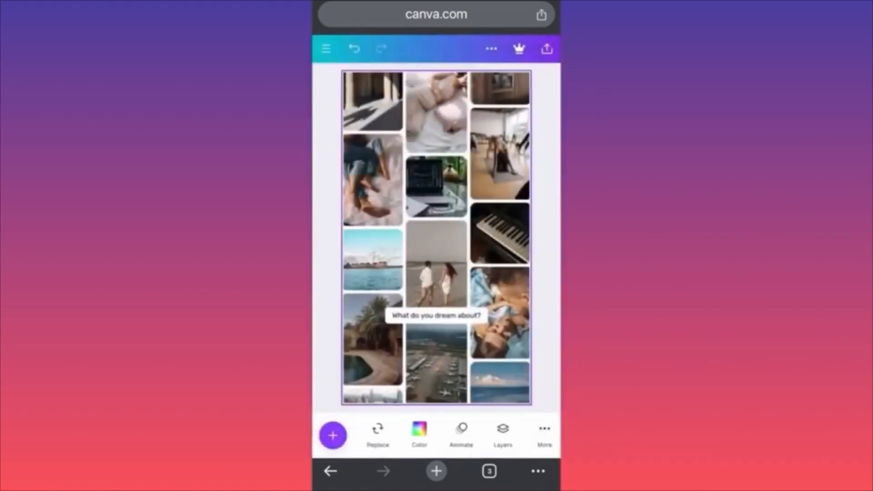
click(437, 266)
click(500, 312)
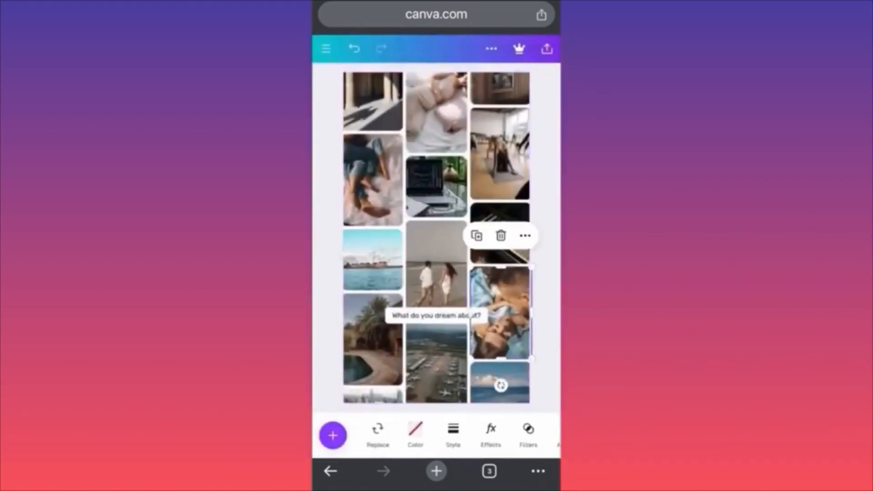
click(500, 154)
click(436, 187)
click(373, 180)
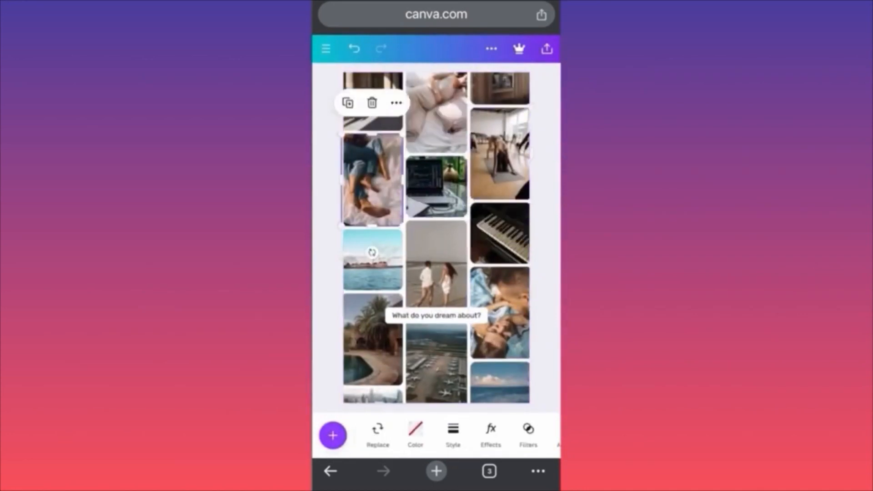
click(373, 339)
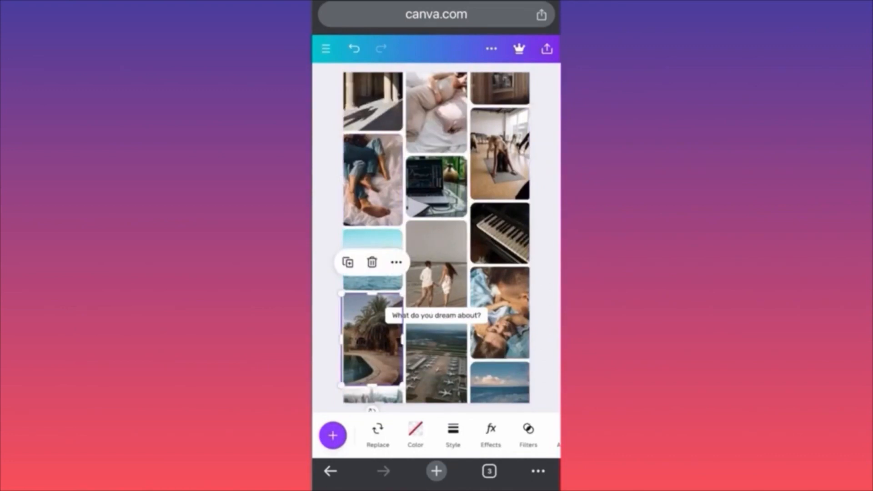
Try selecting multiple collage photos together, clear the selection and check the page overview.
click(396, 262)
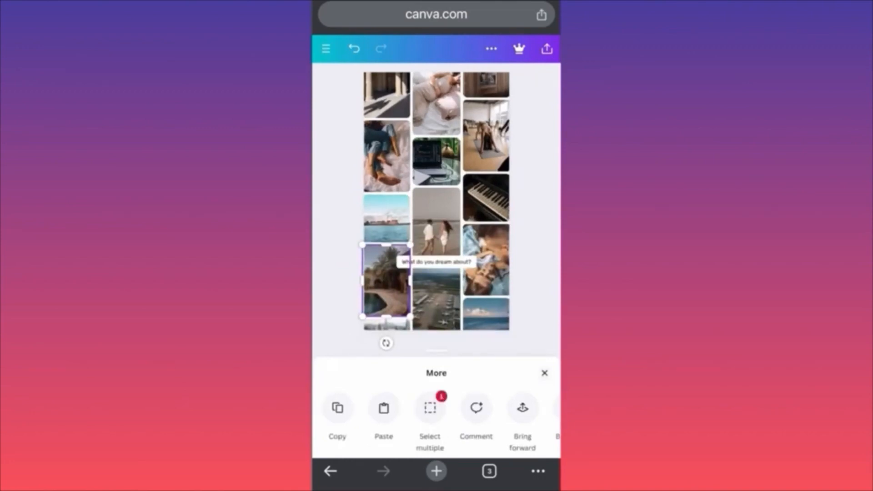
click(437, 300)
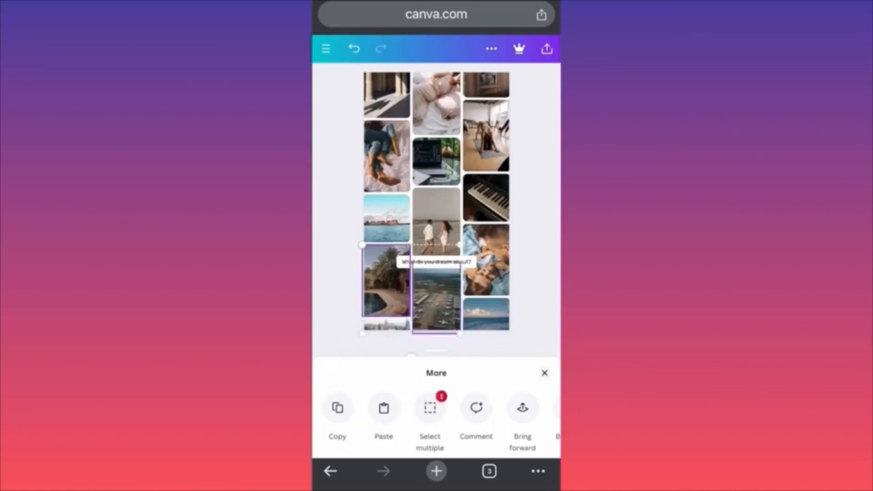
click(437, 220)
click(386, 219)
click(437, 300)
click(386, 282)
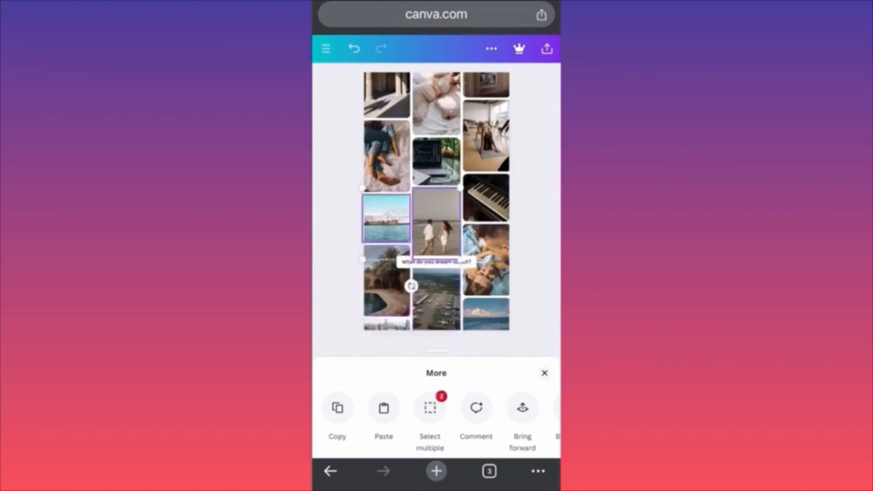
click(436, 220)
click(386, 219)
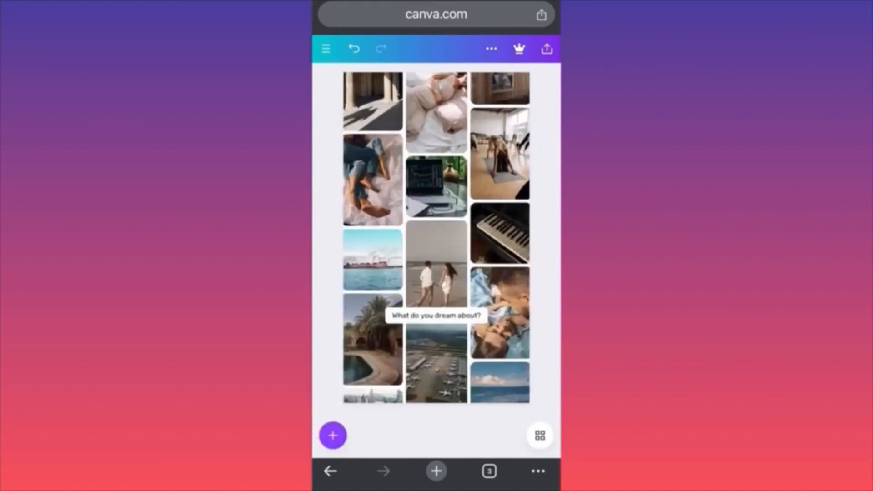
click(539, 435)
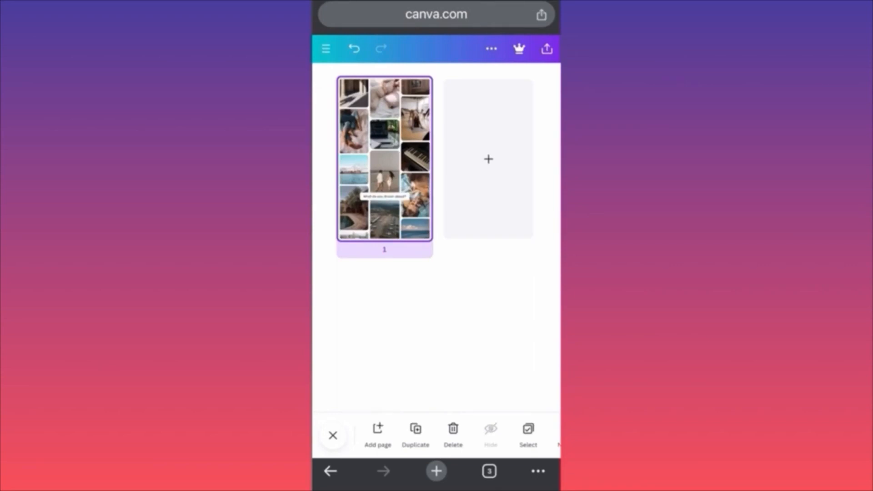
click(333, 436)
Try the warm filters Capri, Bali and Latte on the aerial airport photo and settle on Latte.
click(437, 362)
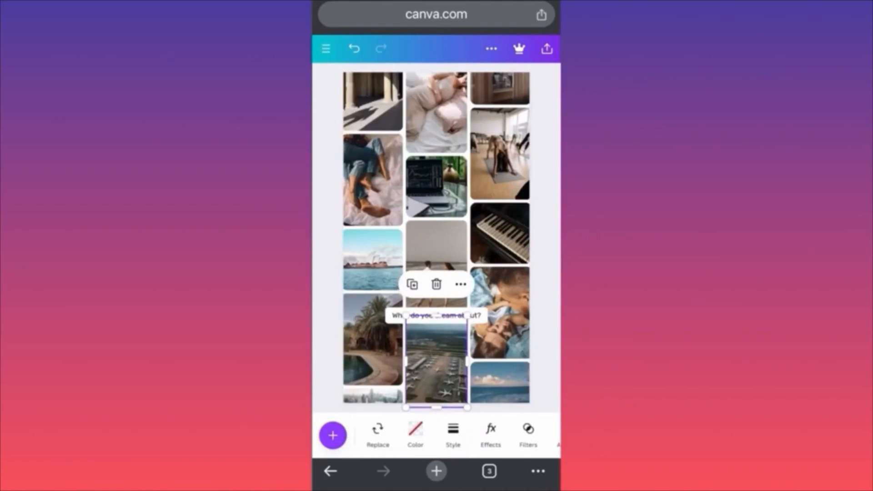
scroll(437, 436, right, 3)
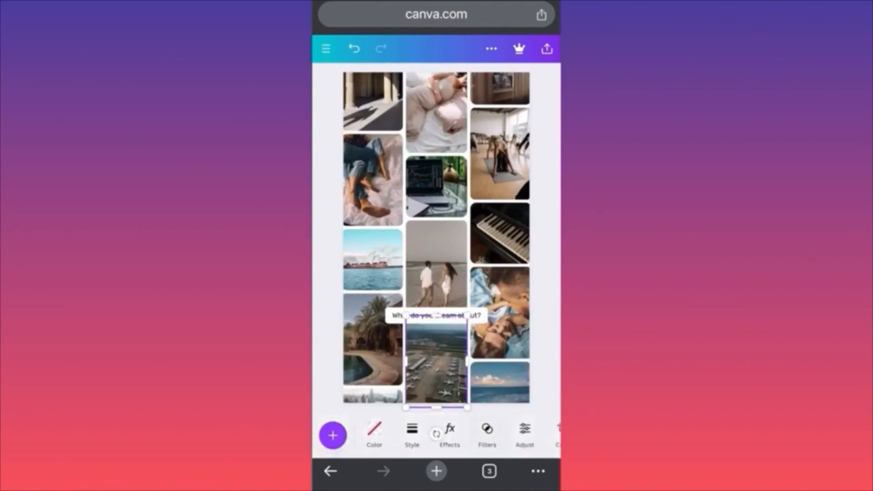
click(487, 434)
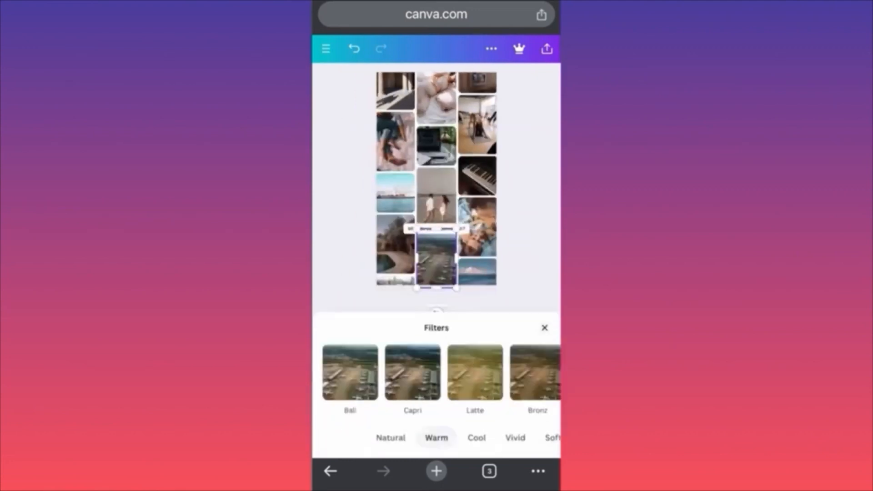
click(413, 372)
click(475, 372)
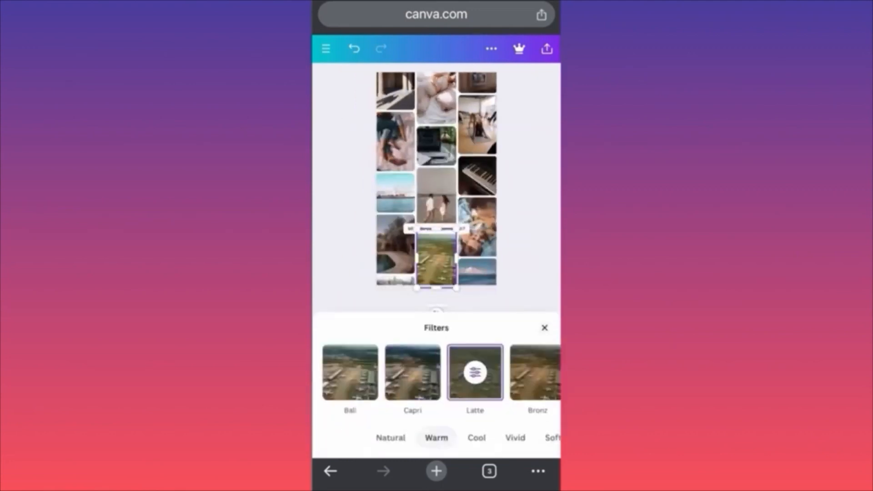
click(350, 372)
click(475, 373)
Apply the natural Flint filter to the photo of the couple walking on the beach.
click(436, 196)
click(475, 372)
click(537, 372)
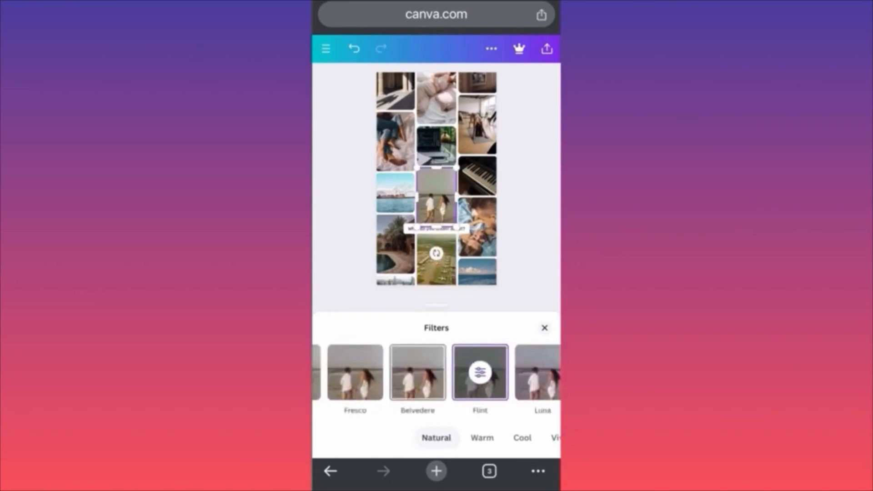
Try the Belvedere filter on the laptop photo and apply the natural Aero filter instead.
click(436, 146)
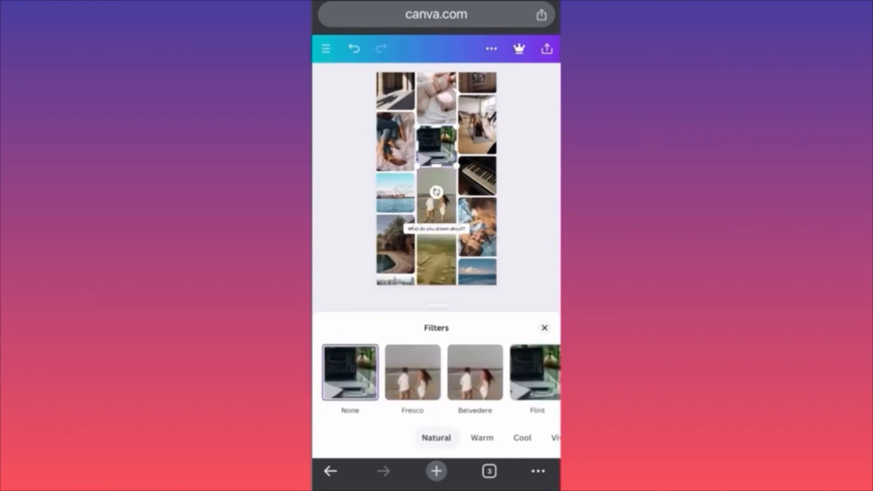
click(475, 372)
scroll(498, 372, right, 2)
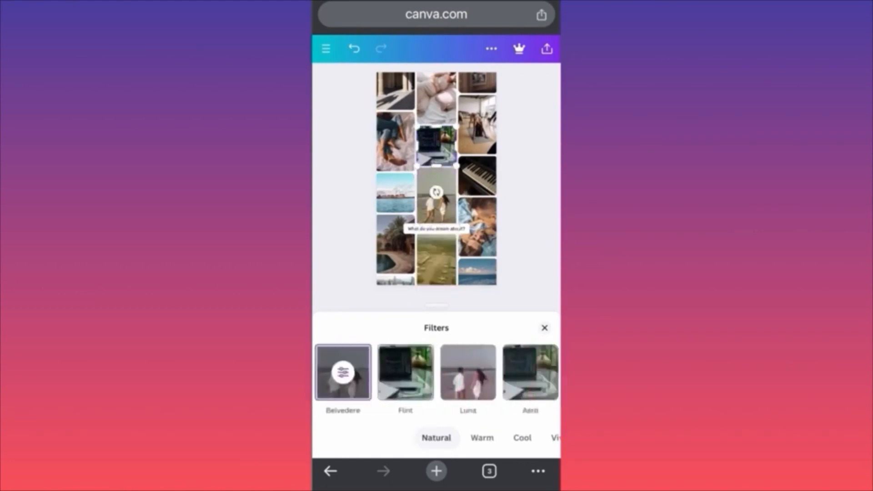
scroll(437, 373, right, 2)
click(508, 372)
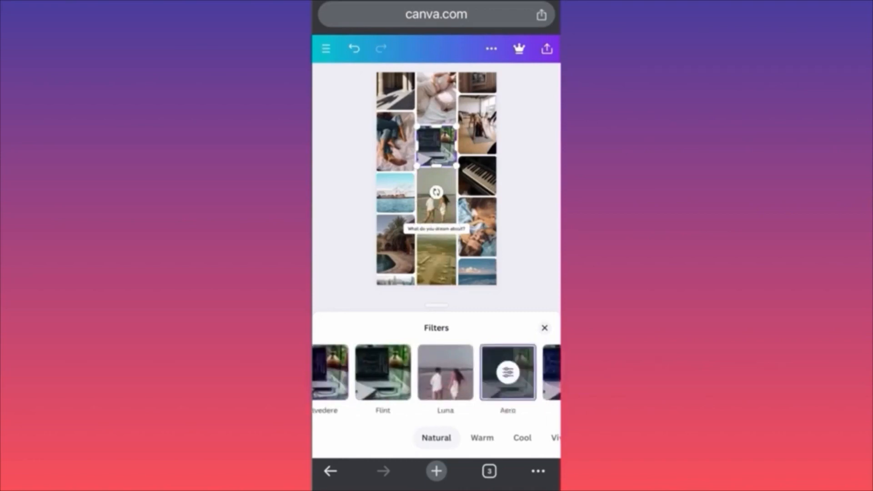
Try the Aero filter on the bed photo above the laptop and apply the natural Luna filter instead.
click(437, 97)
scroll(437, 373, right, 4)
click(460, 372)
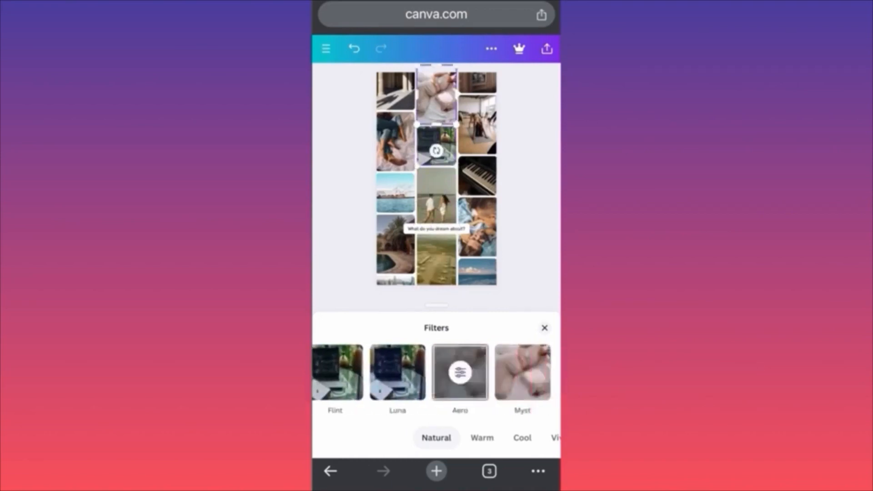
click(397, 373)
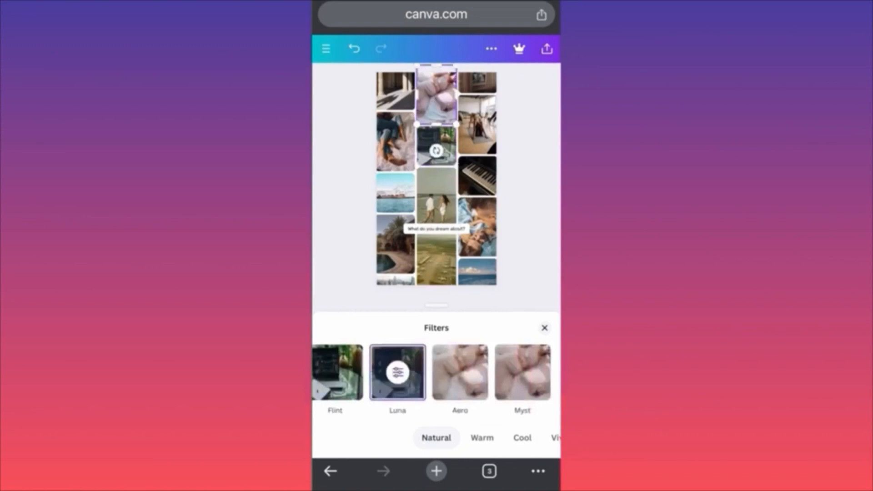
Apply the vivid Eldar filter to the palm tree and pool photo.
click(395, 245)
scroll(437, 372, right, 4)
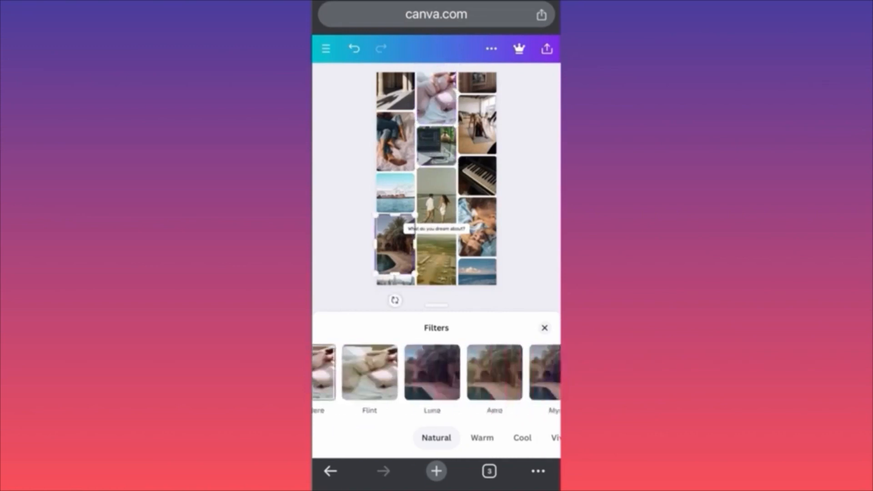
click(522, 437)
click(475, 437)
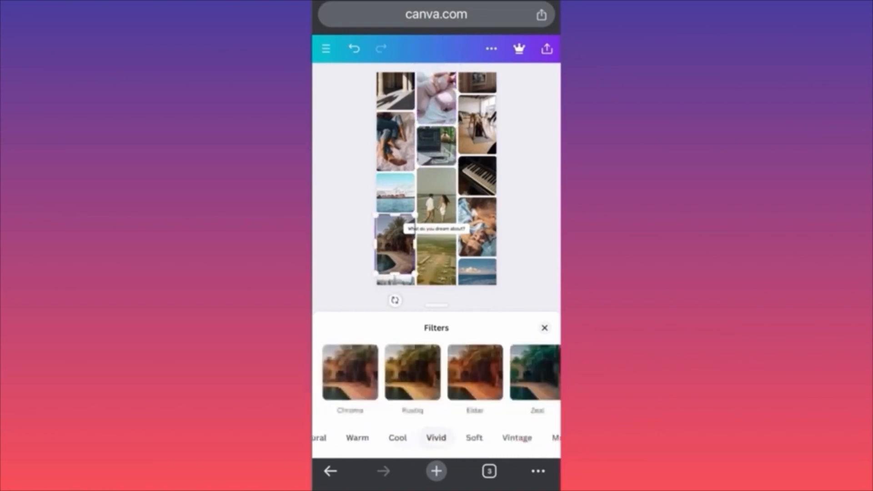
click(475, 372)
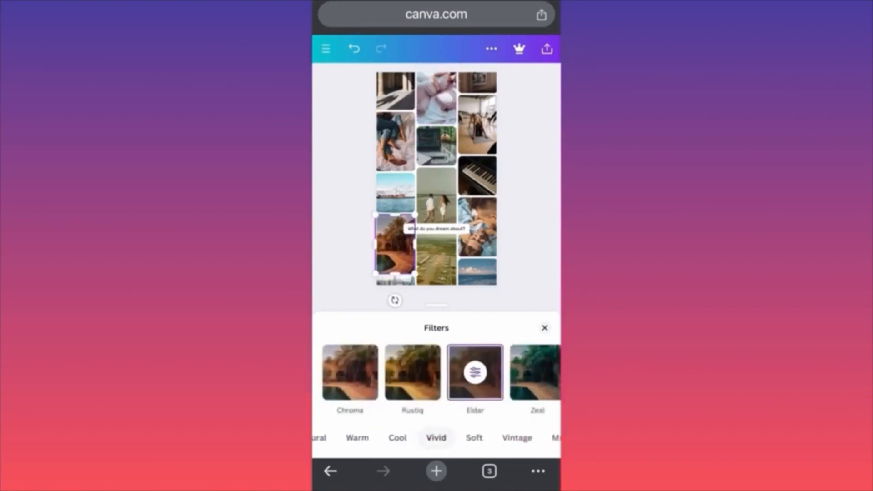
Close the photo filters, deselect the photo and open the design's sharing options.
click(544, 328)
click(545, 255)
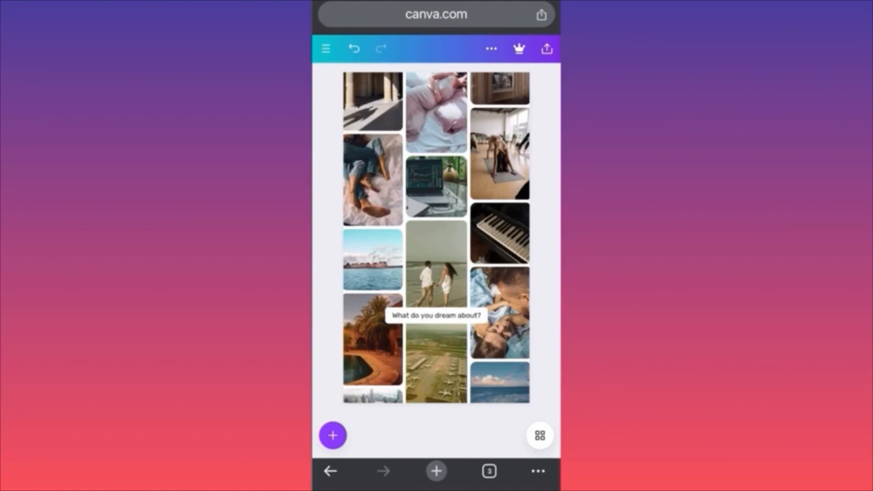
click(546, 49)
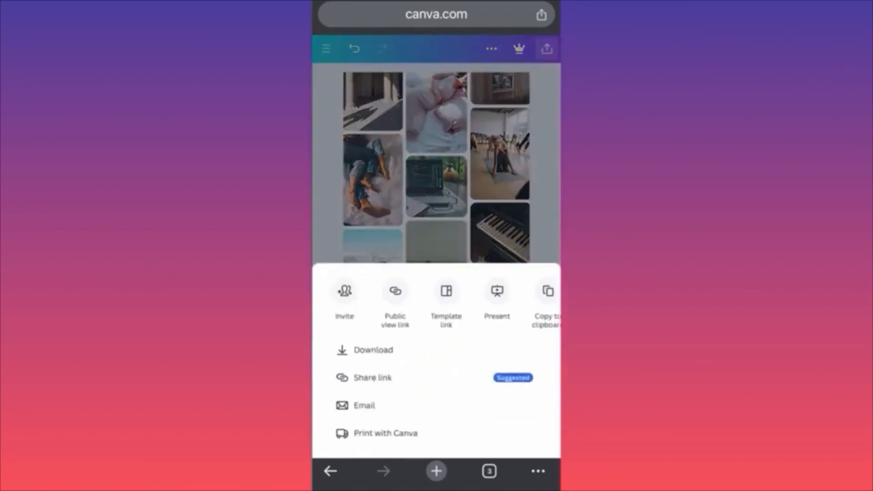